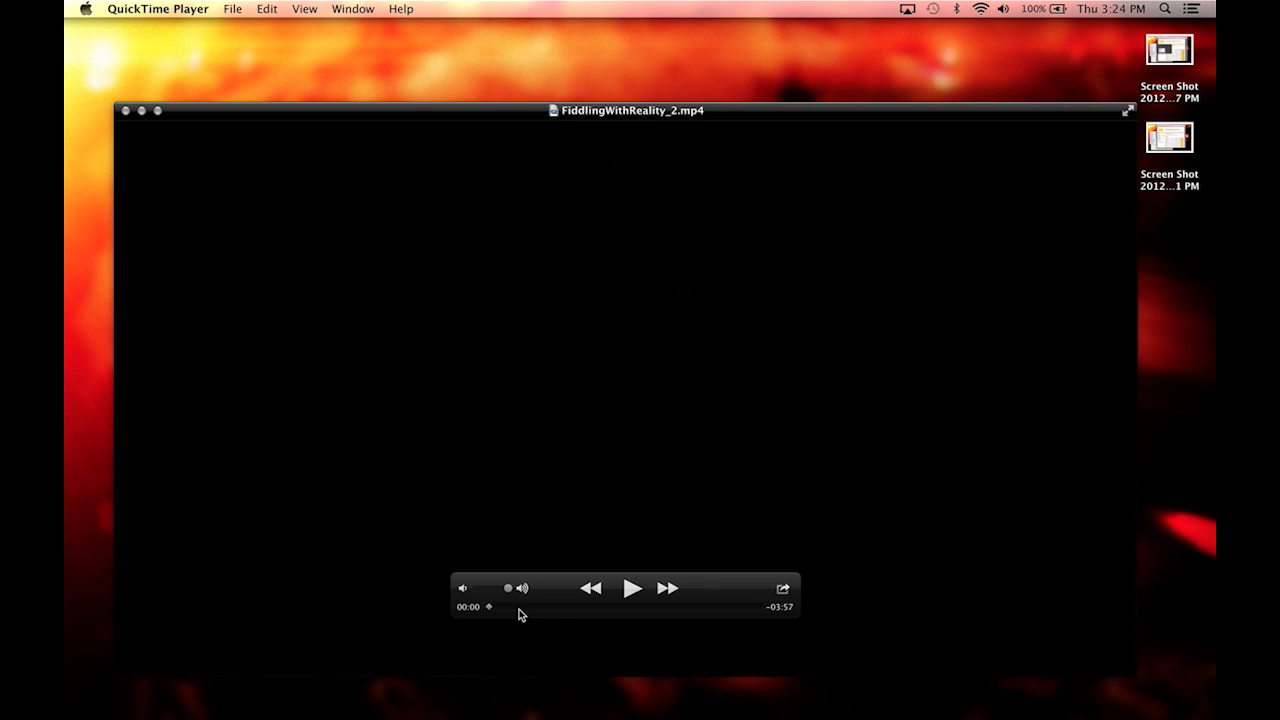
Step: Play the FiddlingWithReality_2.mp4 video and jump ahead to the multicoloured fractal section around 01:26
{"action": "left_click", "coordinate": [631, 590]}
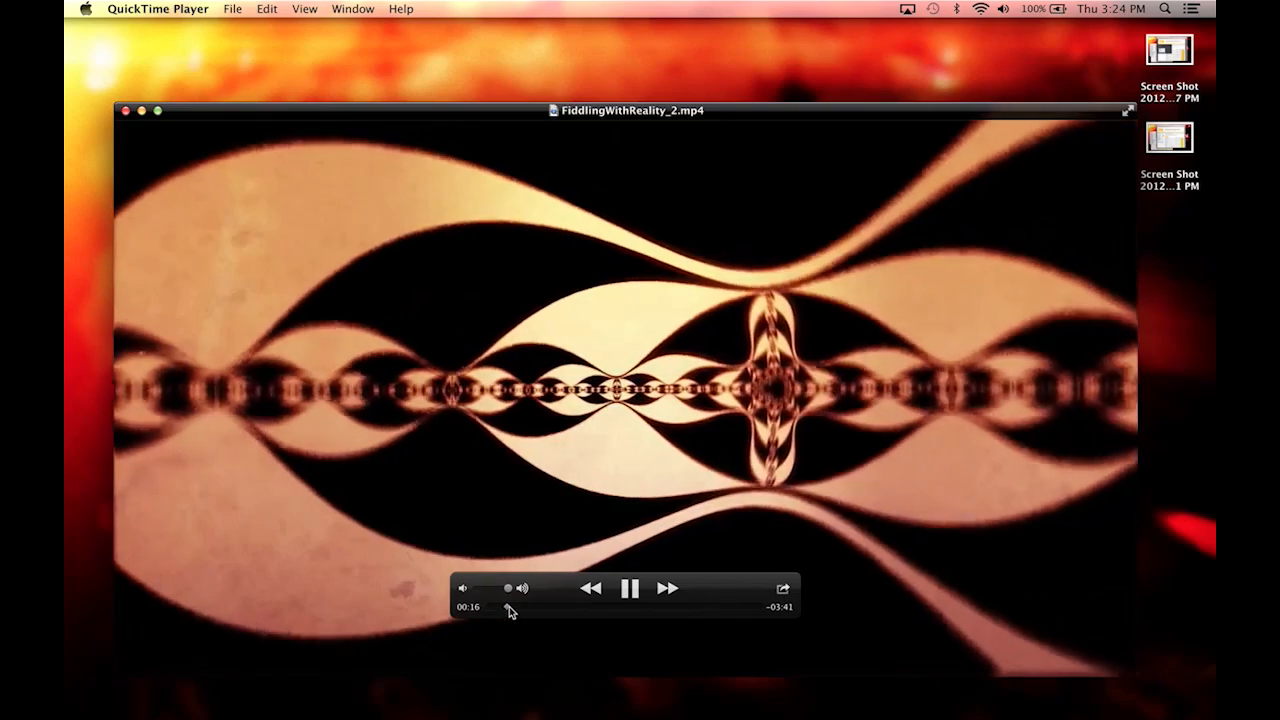
{"action": "left_click", "coordinate": [514, 607]}
{"action": "left_click_drag", "start_coordinate": [514, 607], "coordinate": [533, 607]}
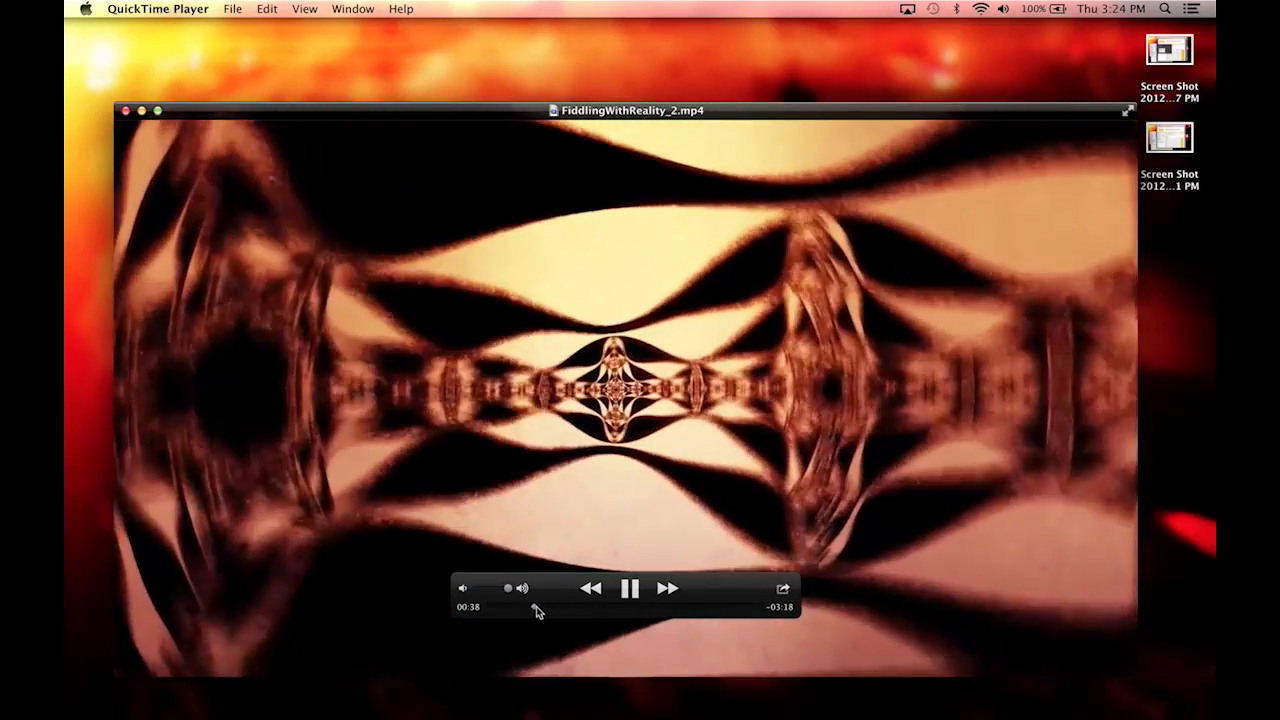
{"action": "left_click_drag", "start_coordinate": [537, 611], "coordinate": [587, 595]}
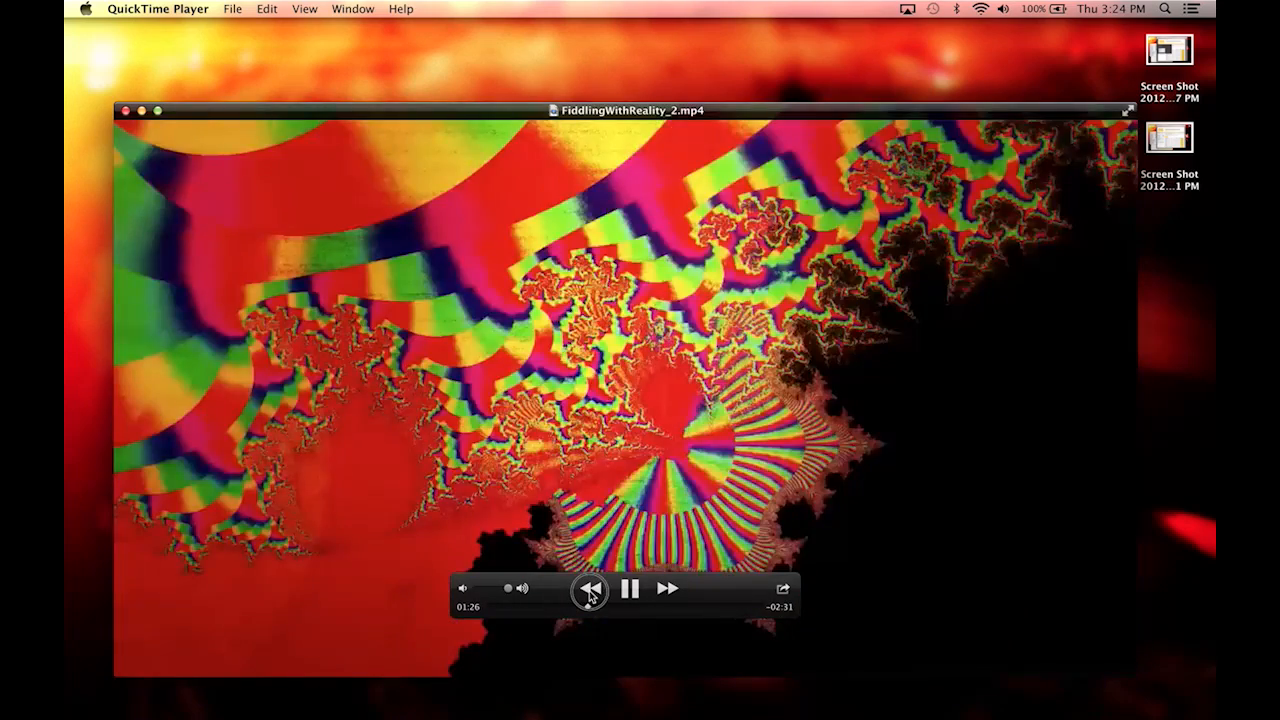
{"action": "left_click", "coordinate": [590, 591]}
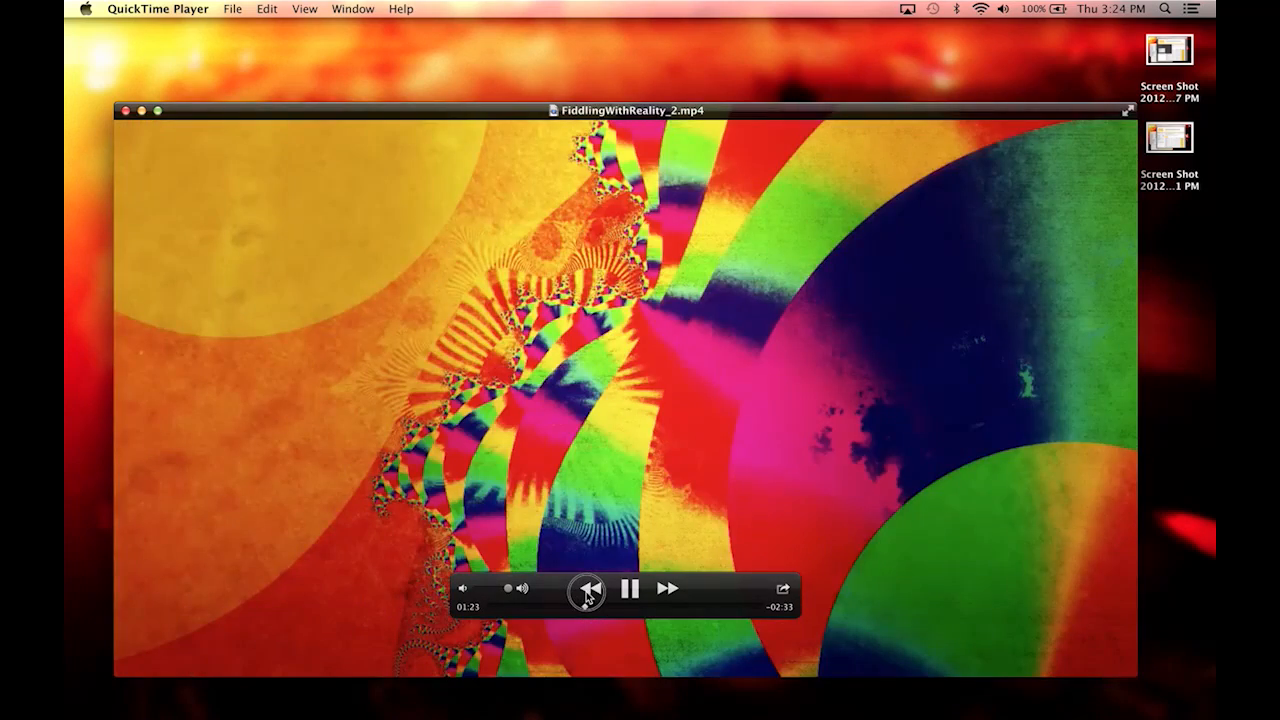
{"action": "left_click_drag", "start_coordinate": [587, 593], "coordinate": [592, 589]}
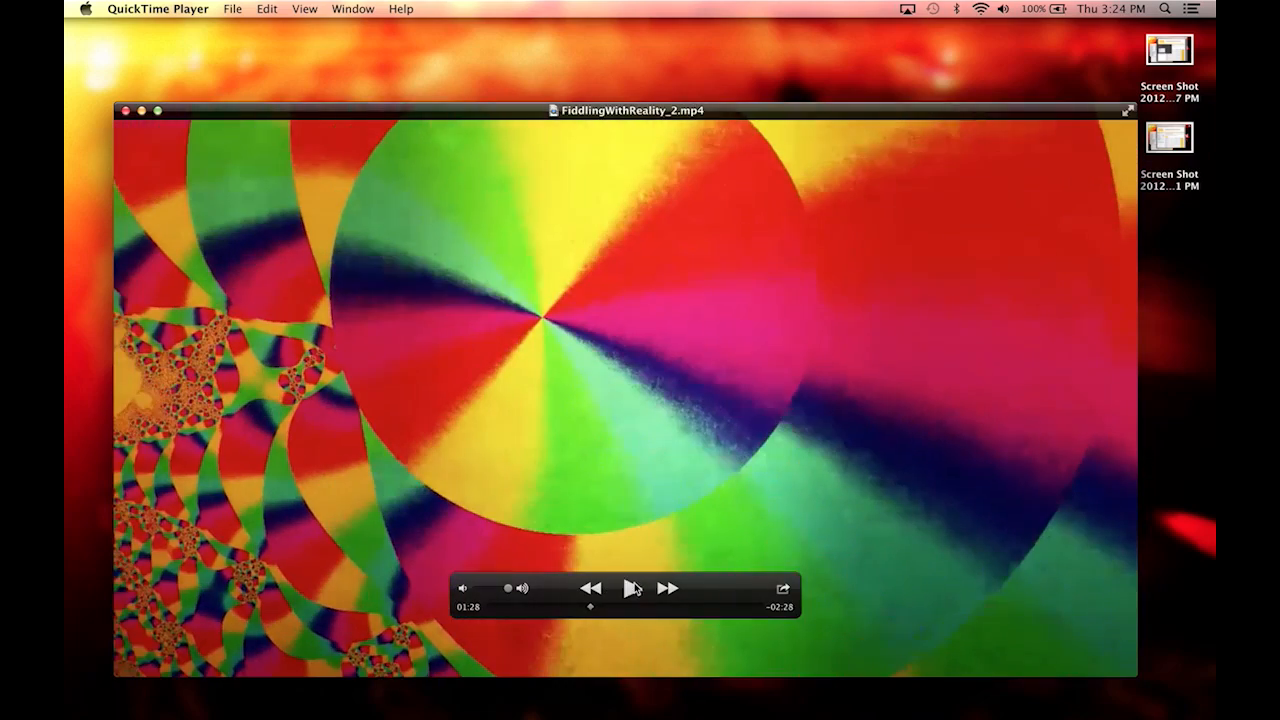
Step: Preview the video's fractal section from about 01:49 and move the playback position back to about 01:31
{"action": "left_click", "coordinate": [632, 589]}
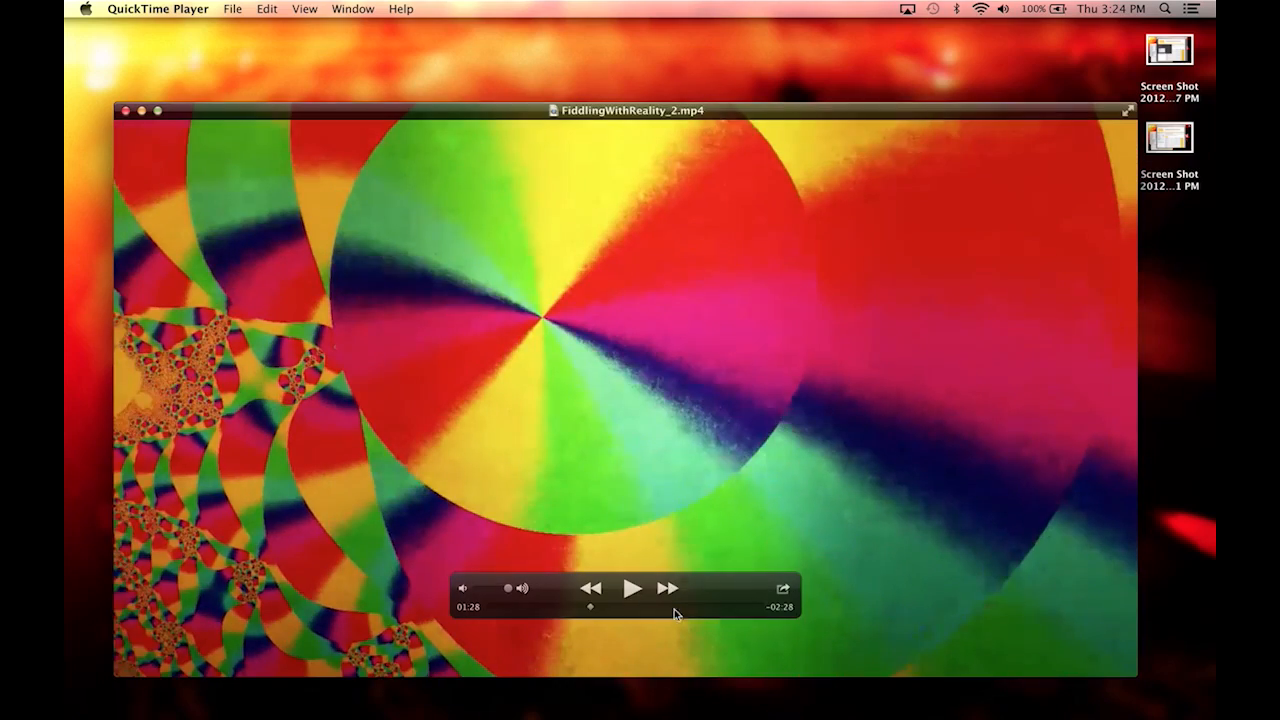
{"action": "left_click_drag", "start_coordinate": [589, 607], "coordinate": [618, 597]}
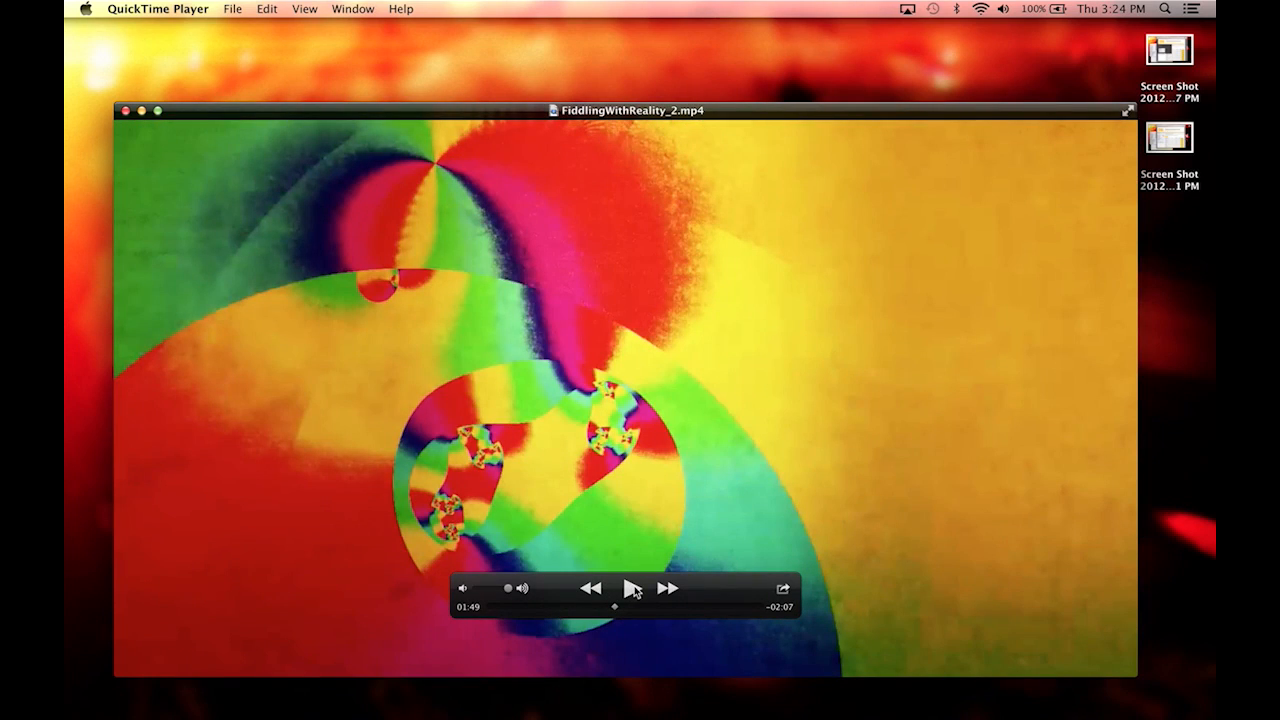
{"action": "left_click", "coordinate": [633, 588]}
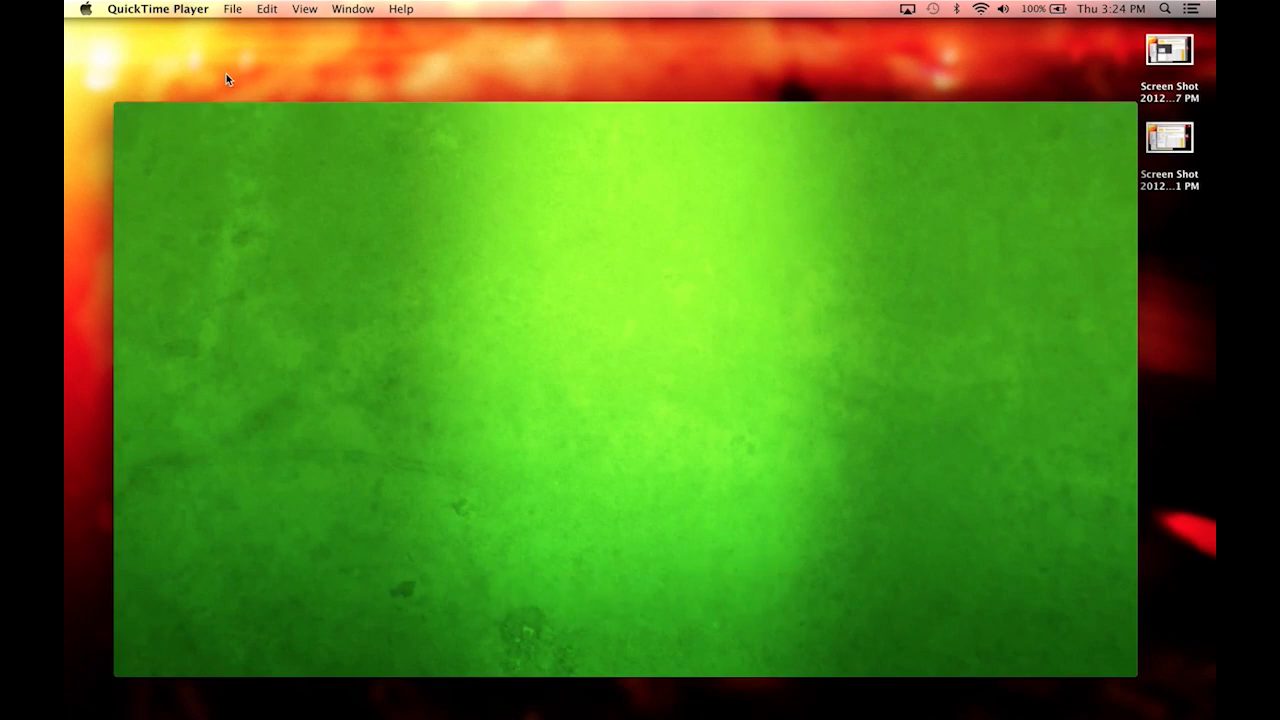
{"action": "left_click_drag", "start_coordinate": [625, 612], "coordinate": [592, 610]}
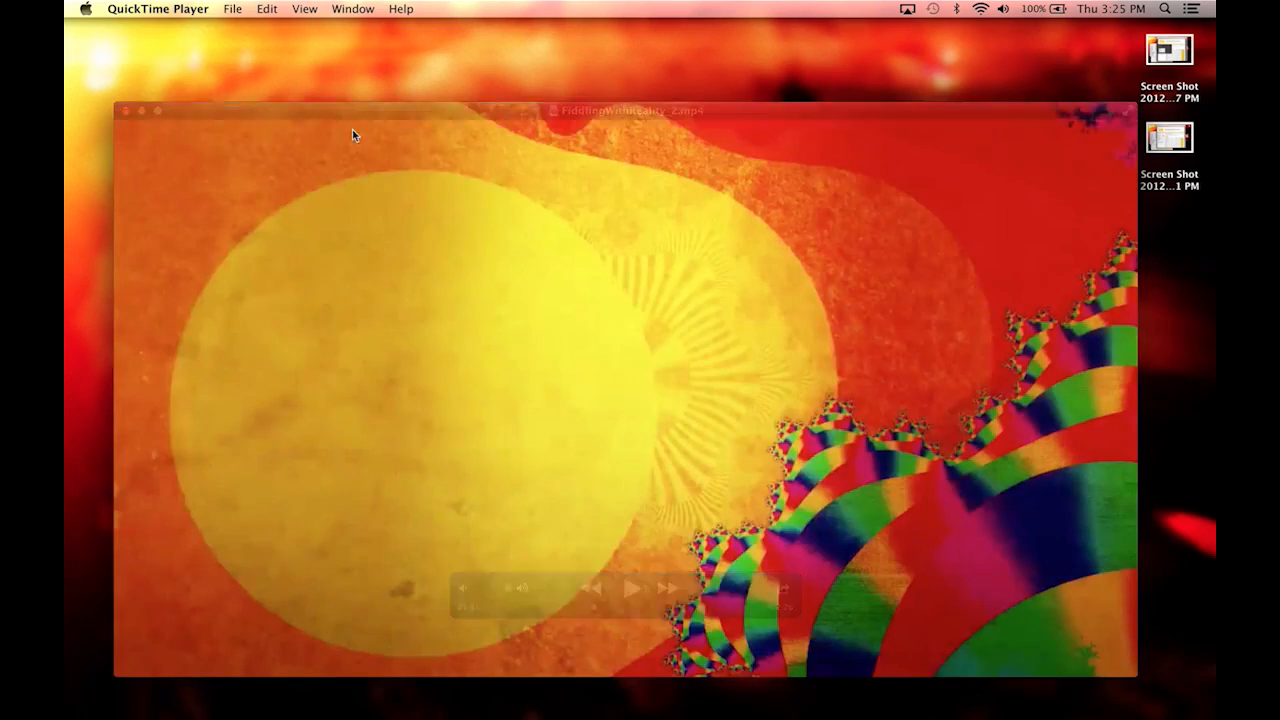
Step: Close the FiddlingWithReality_2.mp4 video and switch to the AudioReactorTest1.aep project in After Effects
{"action": "left_click", "coordinate": [157, 110]}
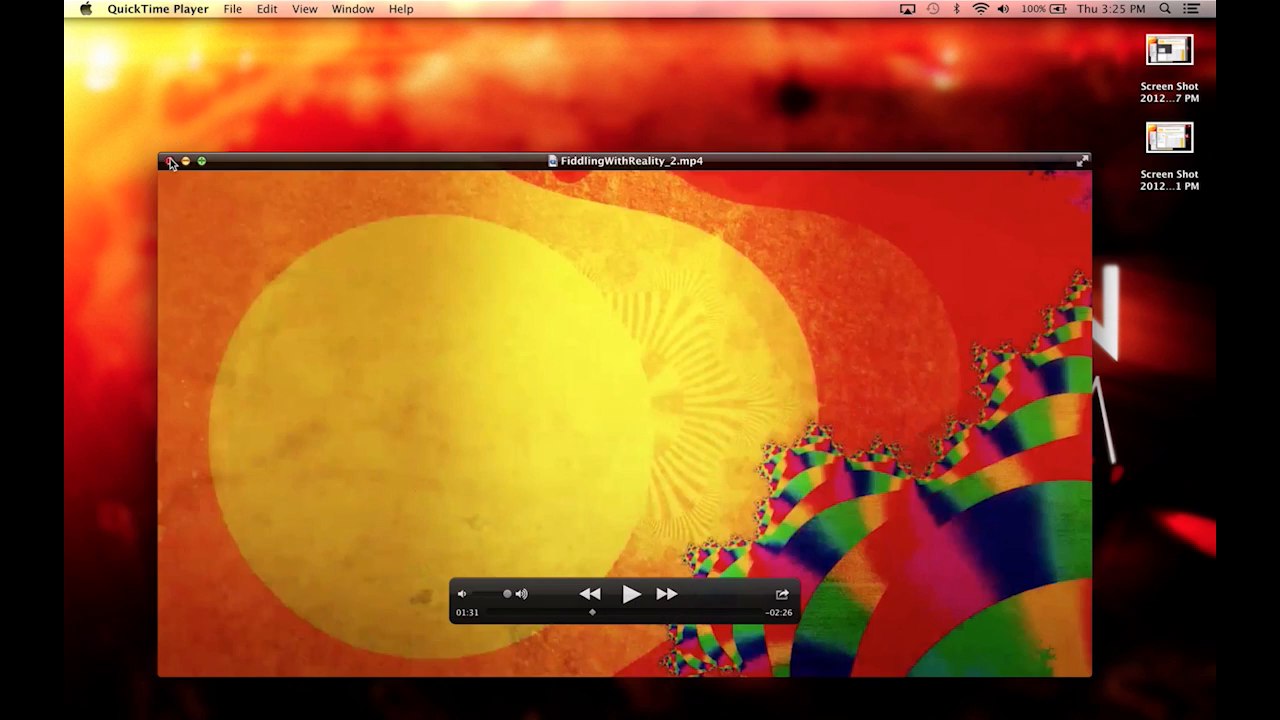
{"action": "left_click", "coordinate": [171, 163]}
{"action": "mouse_move", "coordinate": [800, 700]}
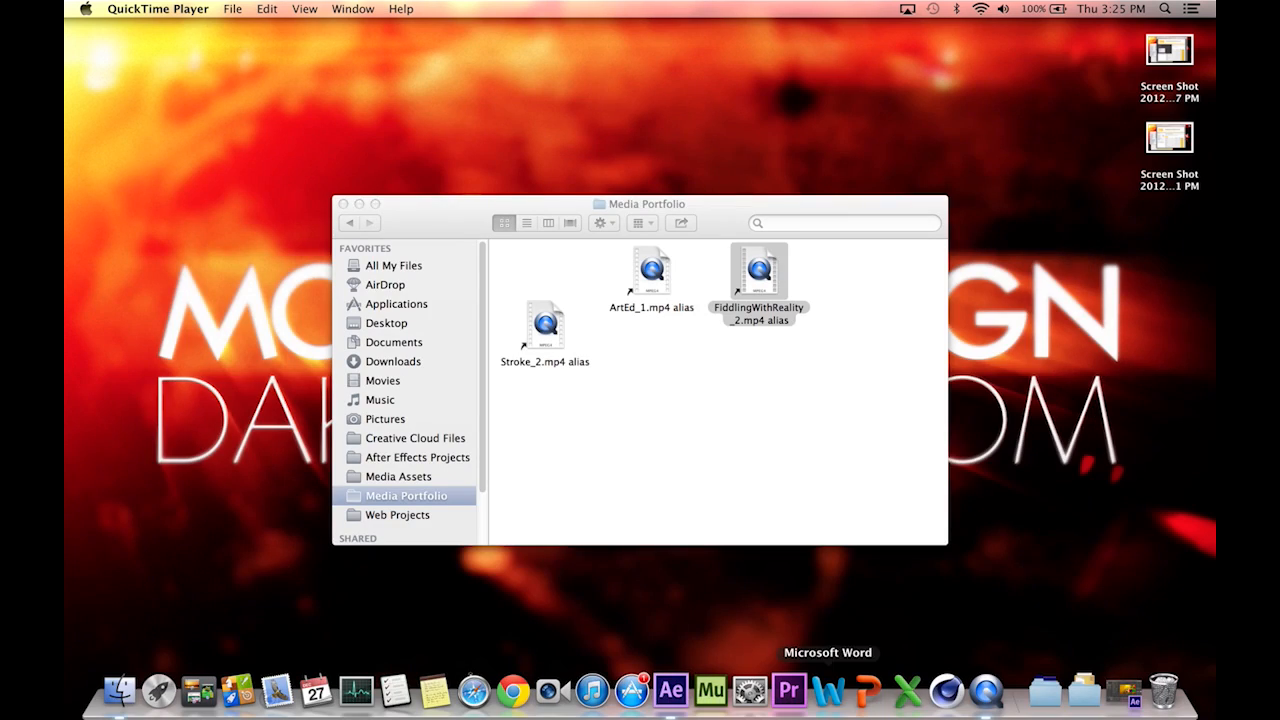
{"action": "left_click", "coordinate": [662, 692]}
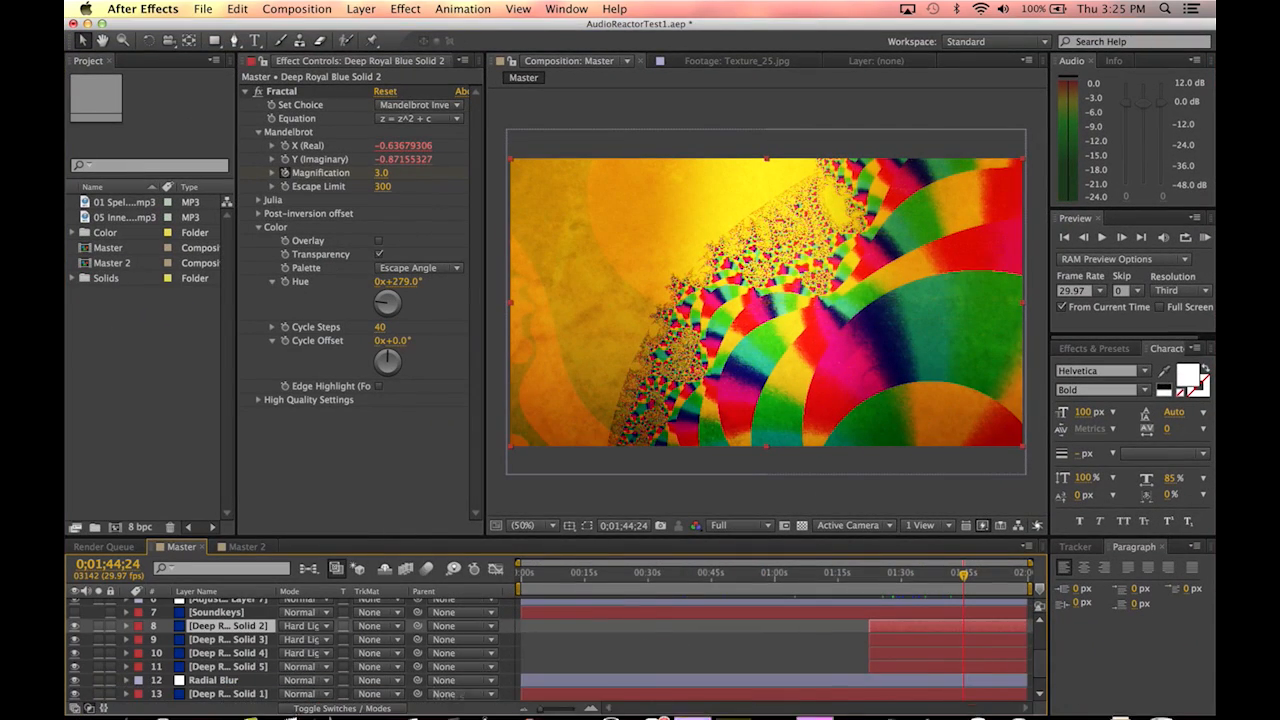
Step: Switch to Safari and shrink and reposition its browser window over the After Effects project
{"action": "mouse_move", "coordinate": [163, 700]}
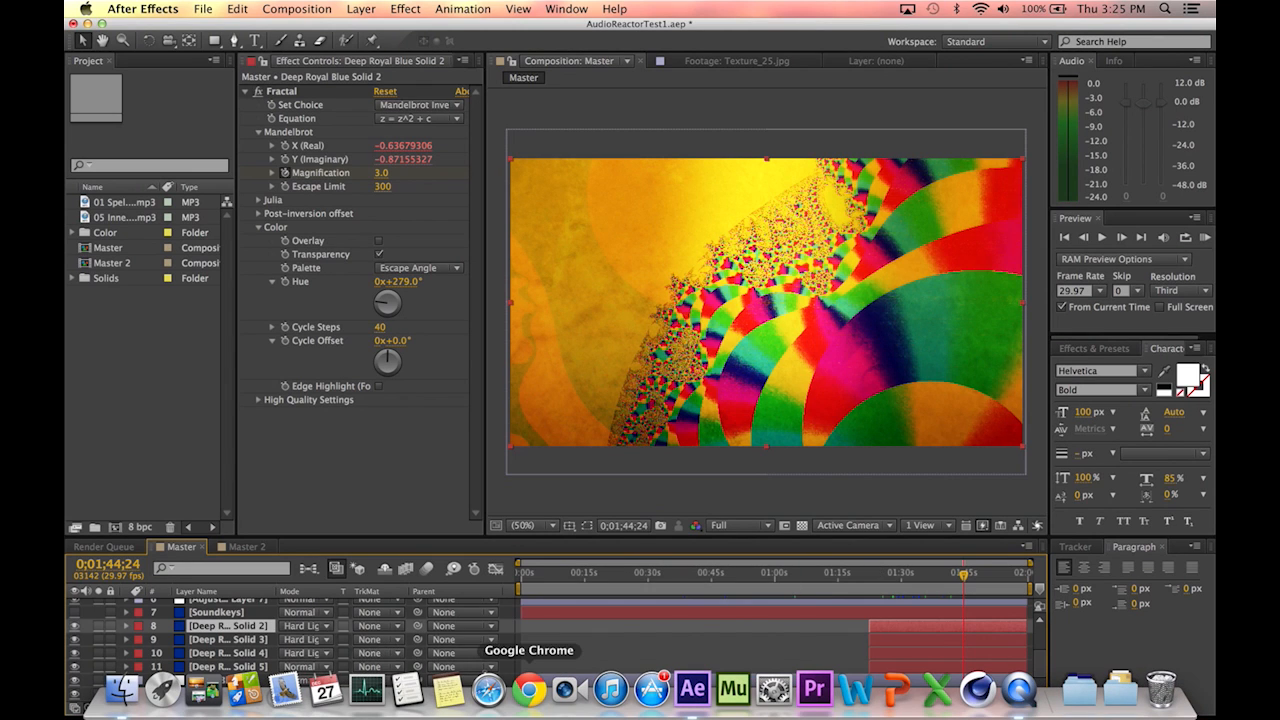
{"action": "left_click", "coordinate": [488, 692]}
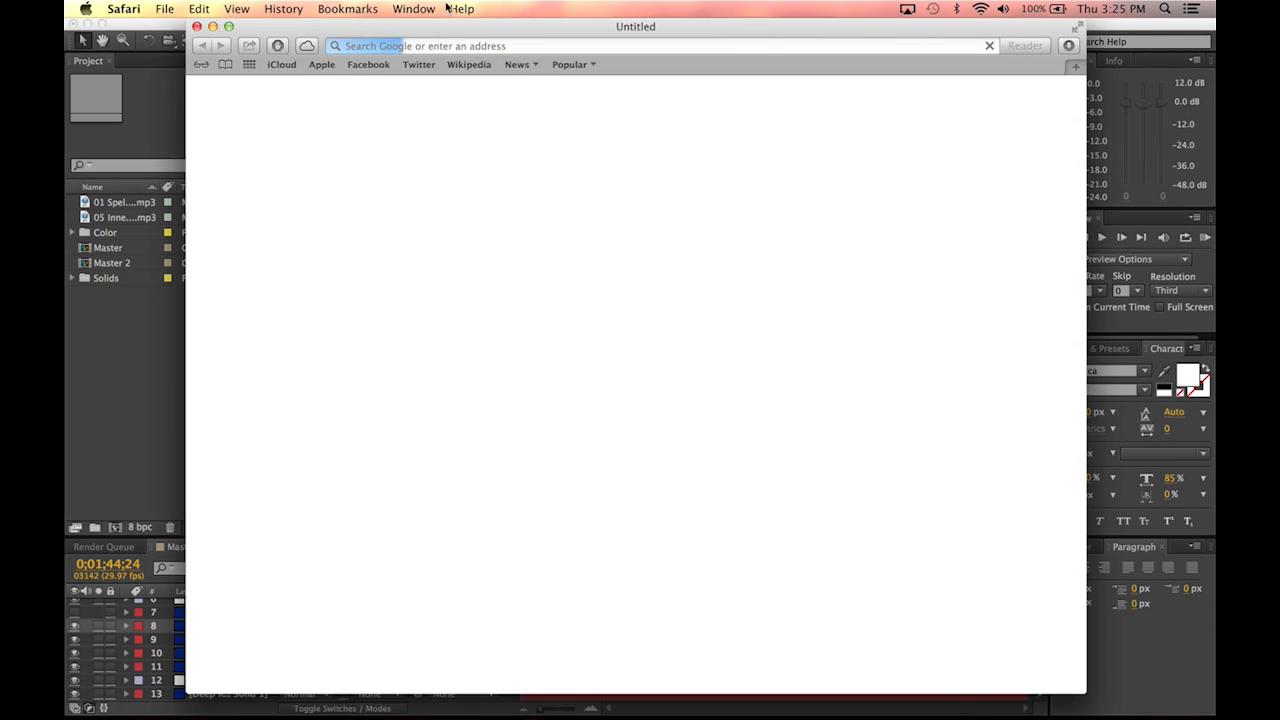
{"action": "left_click_drag", "start_coordinate": [489, 29], "coordinate": [493, 97]}
{"action": "left_click", "coordinate": [515, 66]}
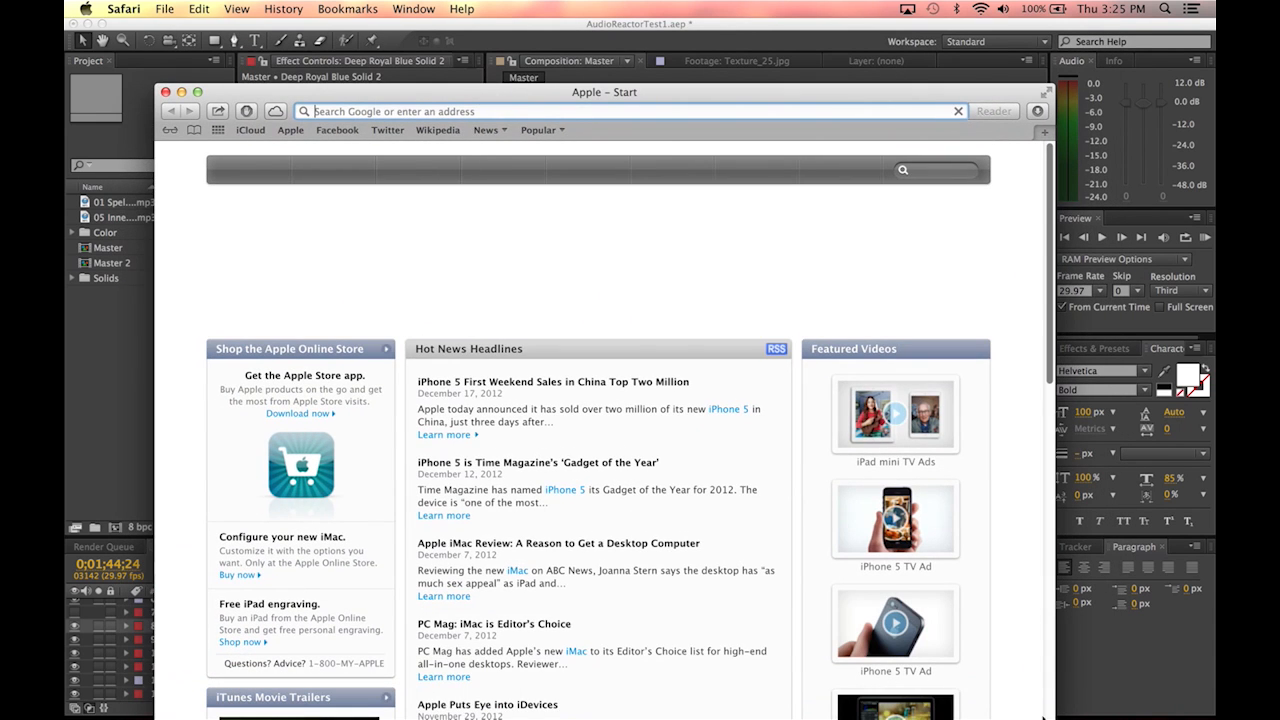
{"action": "left_click_drag", "start_coordinate": [584, 94], "coordinate": [614, 29]}
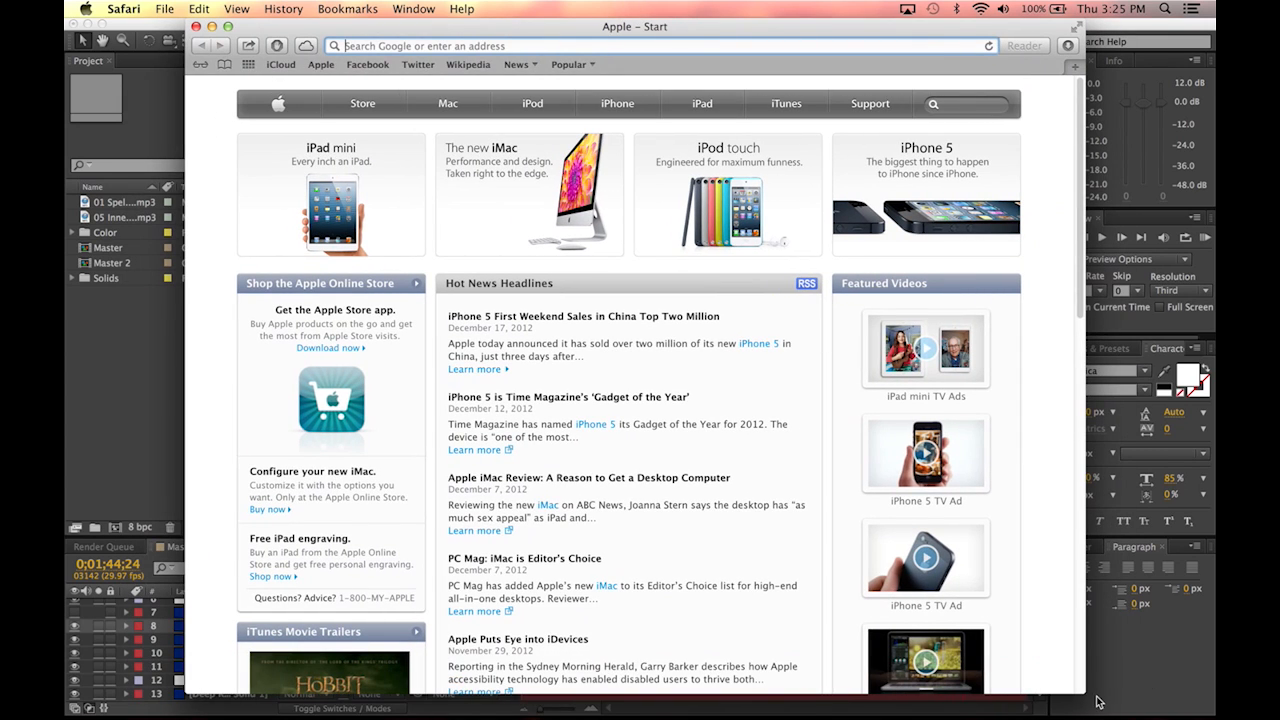
{"action": "left_click_drag", "start_coordinate": [1092, 698], "coordinate": [981, 602]}
{"action": "left_click_drag", "start_coordinate": [600, 24], "coordinate": [622, 130]}
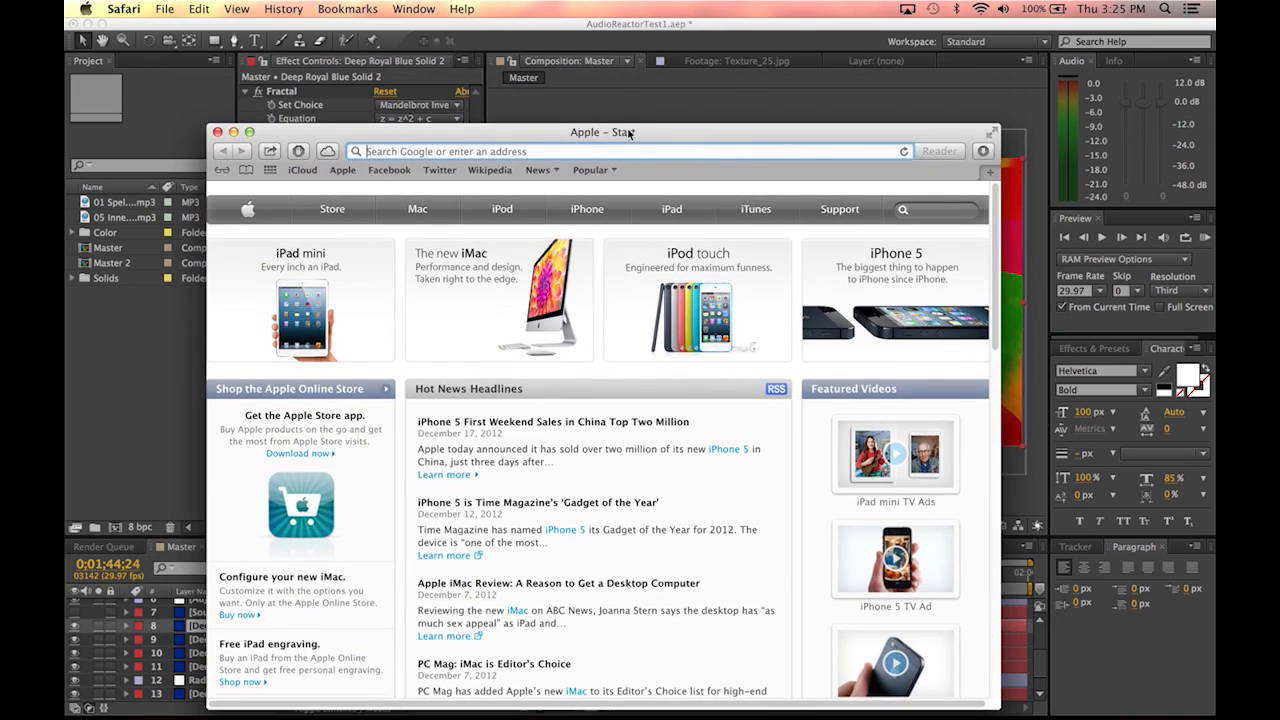
Step: Search Google for "fractal art" and show the image results
{"action": "left_click", "coordinate": [500, 150]}
{"action": "type", "text": "fra"}
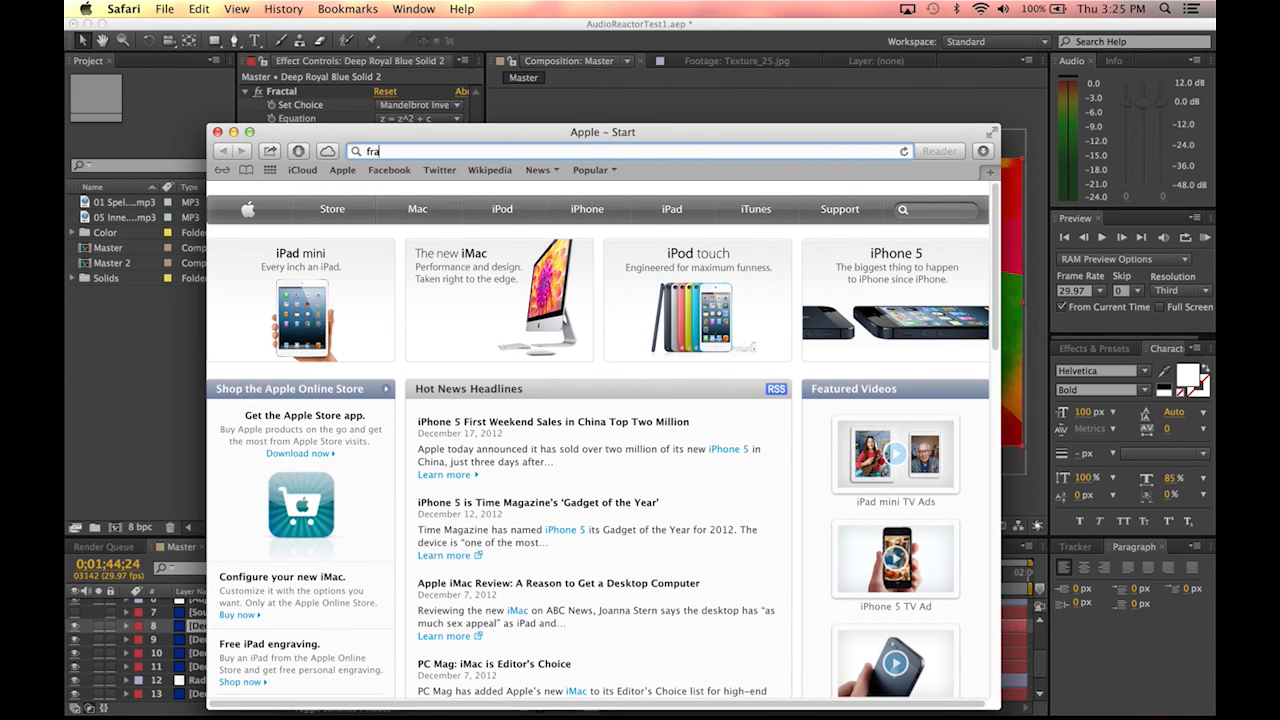
{"action": "type", "text": "ctal art"}
{"action": "key", "text": "Return"}
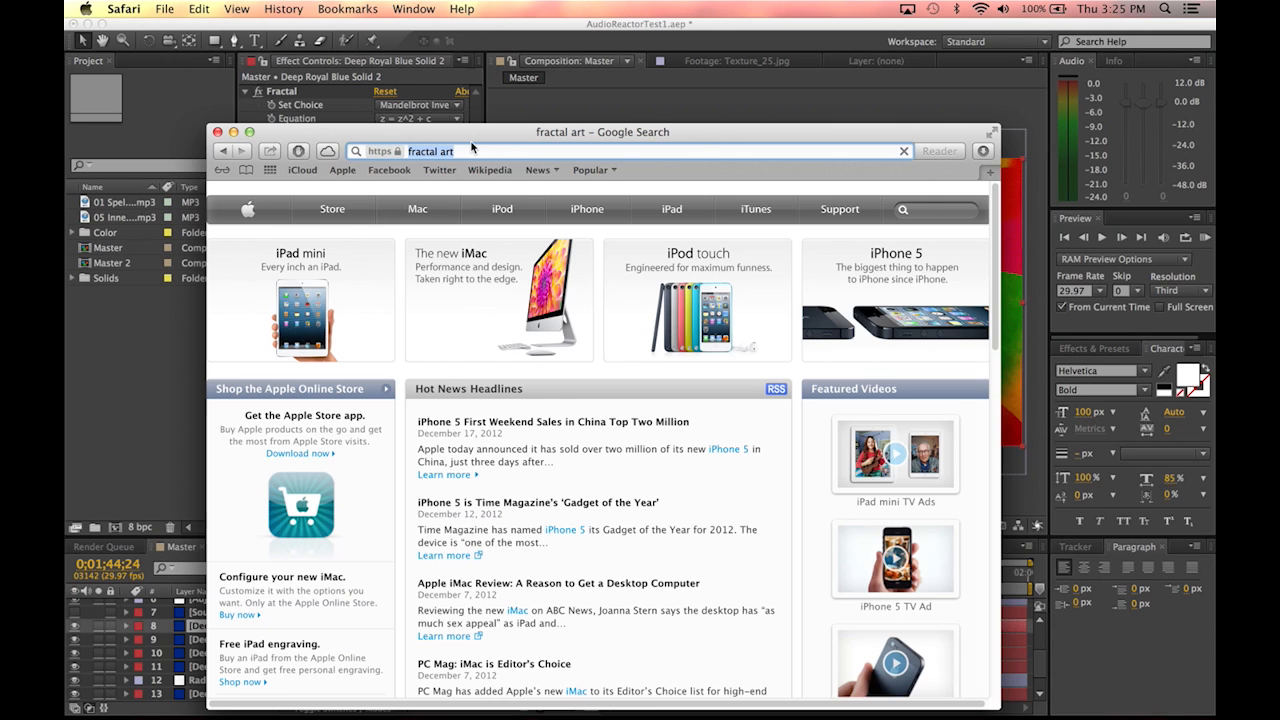
{"action": "left_click", "coordinate": [340, 197]}
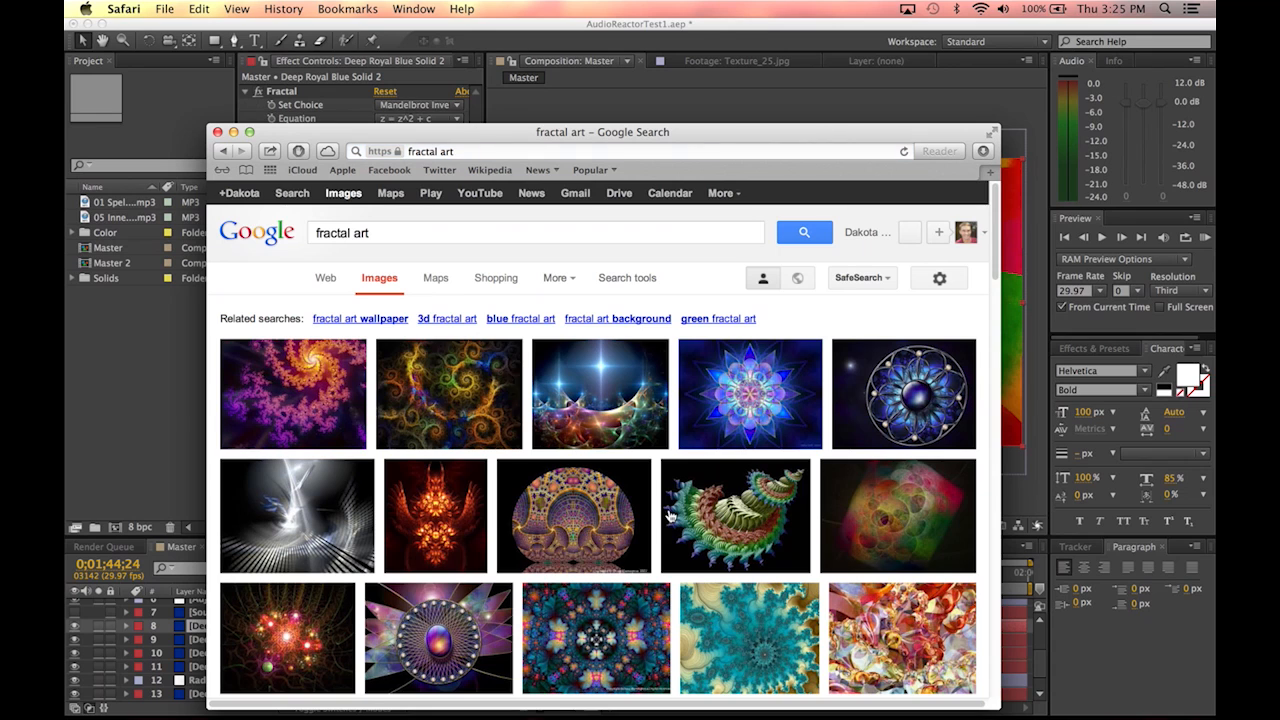
Step: Examine the fractal art image results for typical shapes and colours, and close the browser window
{"action": "scroll", "coordinate": [670, 515], "scroll_direction": "down", "scroll_amount": 1}
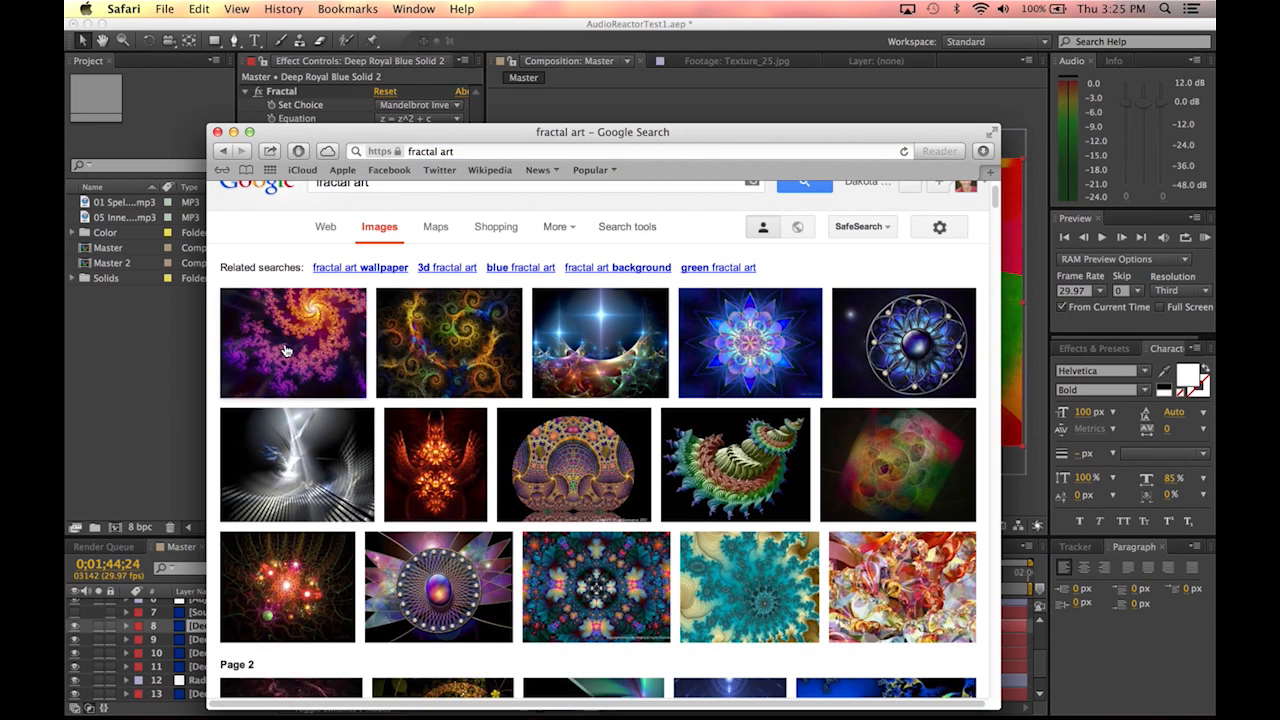
{"action": "mouse_move", "coordinate": [286, 350]}
{"action": "scroll", "coordinate": [571, 539], "scroll_direction": "down", "scroll_amount": 1}
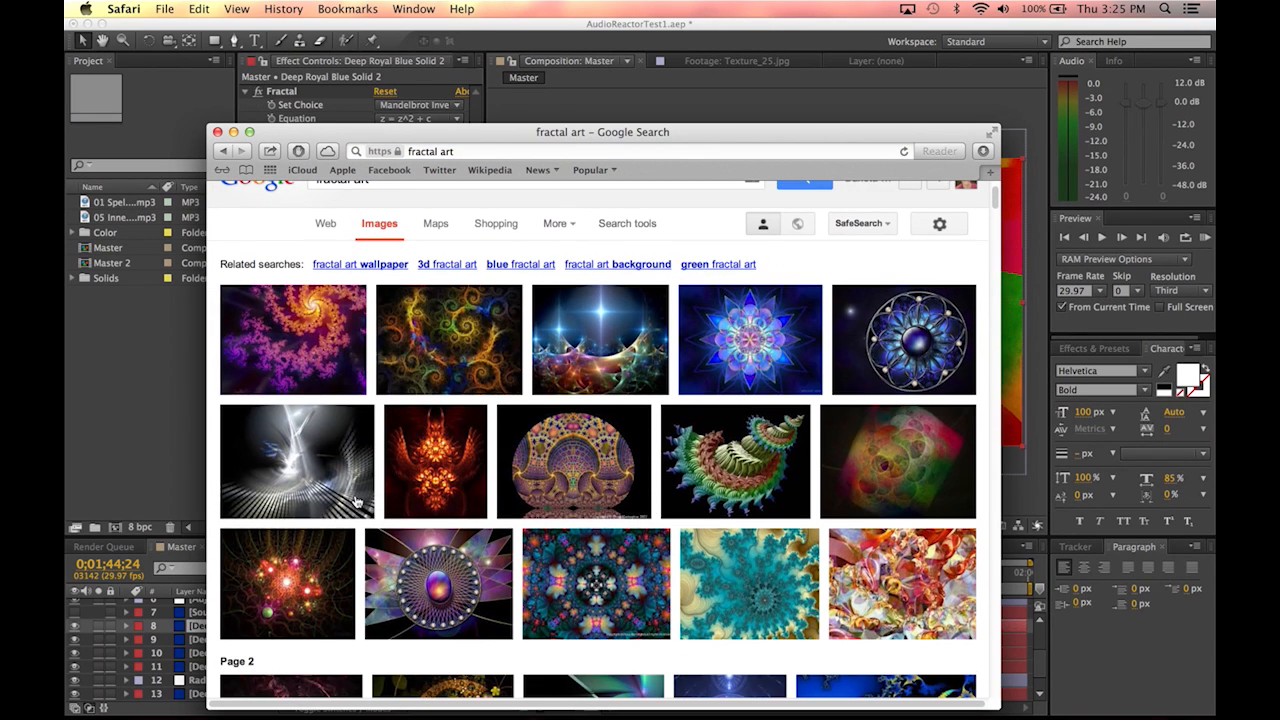
{"action": "scroll", "coordinate": [356, 502], "scroll_direction": "down", "scroll_amount": 10}
{"action": "scroll", "coordinate": [356, 502], "scroll_direction": "down", "scroll_amount": 8}
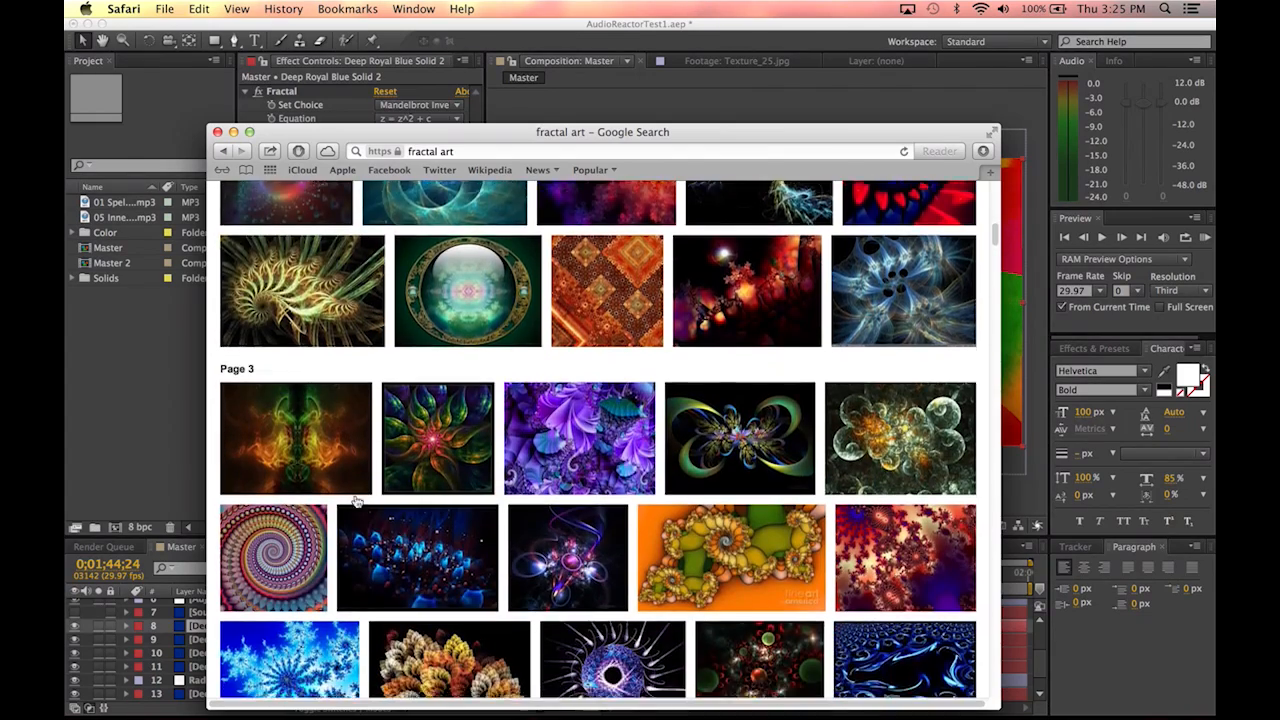
{"action": "scroll", "coordinate": [500, 388], "scroll_direction": "down", "scroll_amount": 6}
{"action": "scroll", "coordinate": [498, 386], "scroll_direction": "down", "scroll_amount": 1}
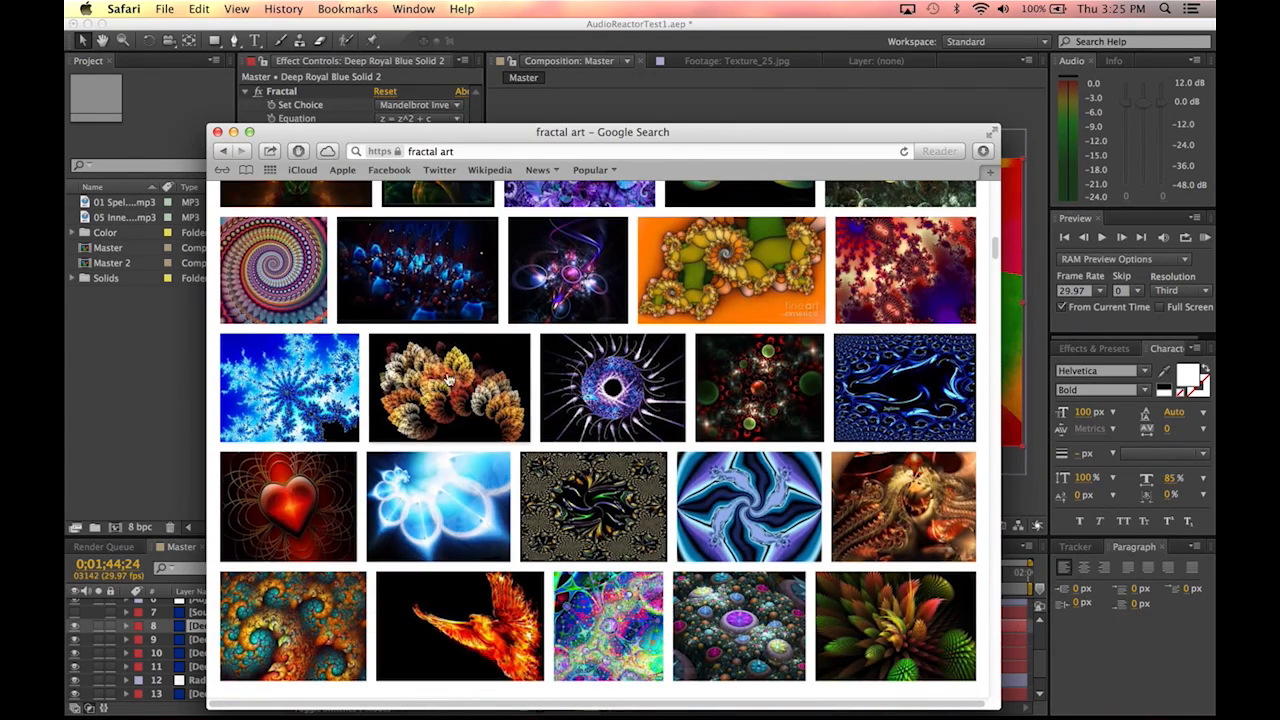
{"action": "scroll", "coordinate": [447, 405], "scroll_direction": "down", "scroll_amount": 1}
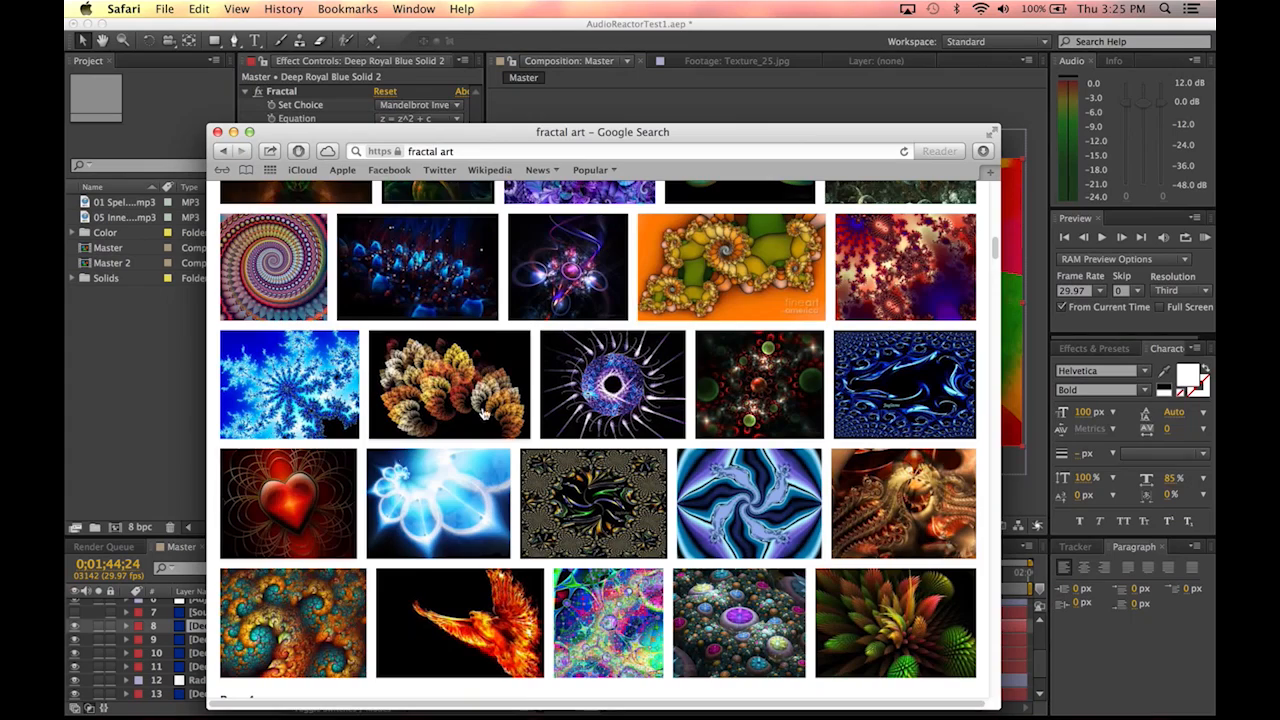
{"action": "scroll", "coordinate": [530, 388], "scroll_direction": "down", "scroll_amount": 10}
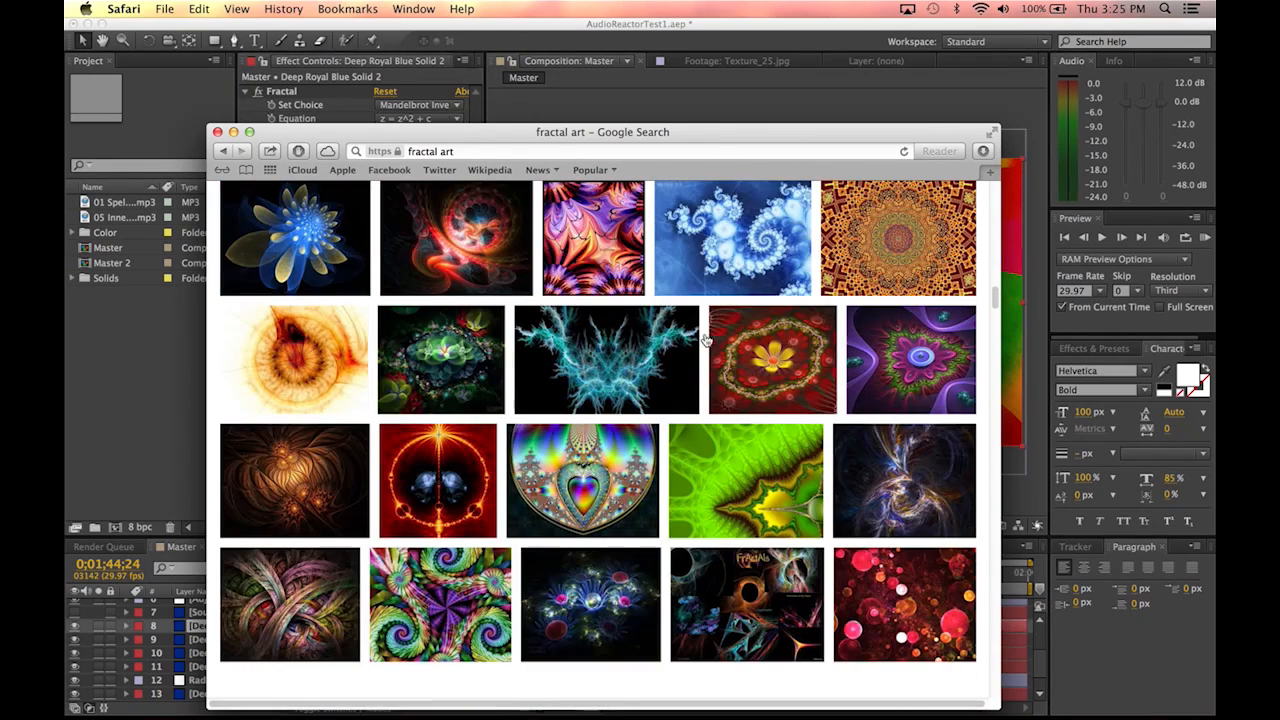
{"action": "mouse_move", "coordinate": [907, 274]}
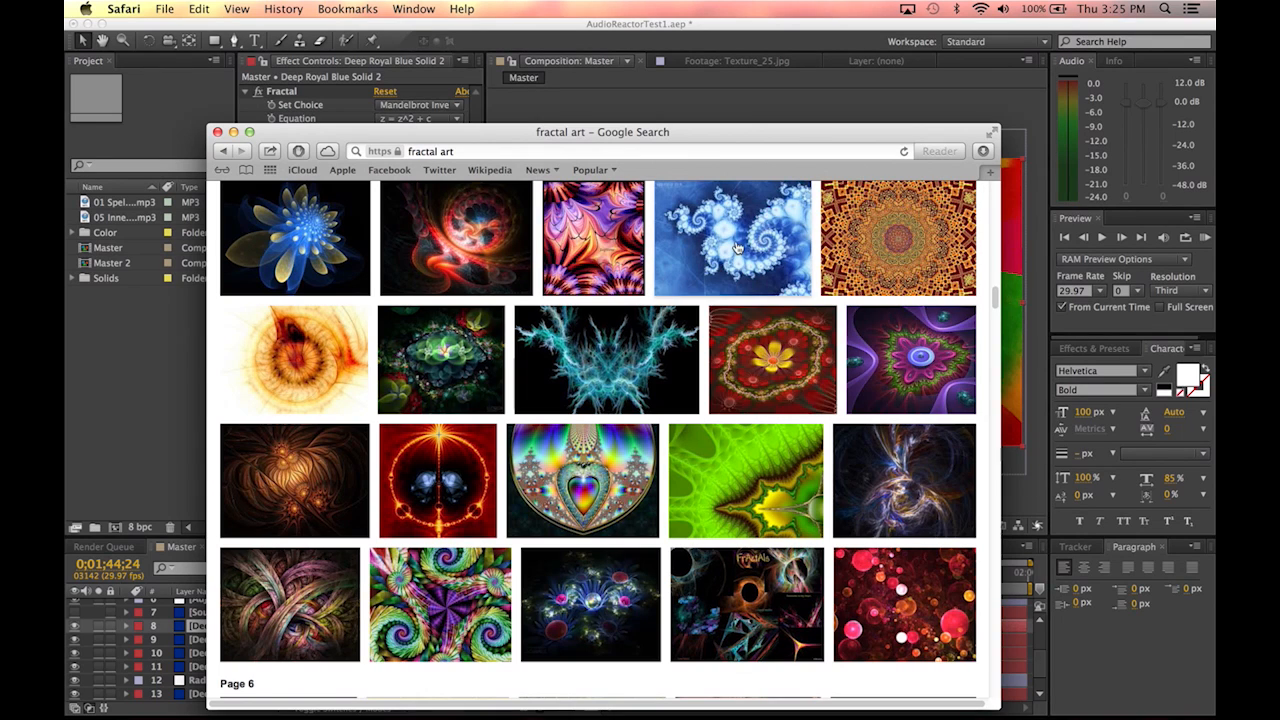
{"action": "mouse_move", "coordinate": [736, 247]}
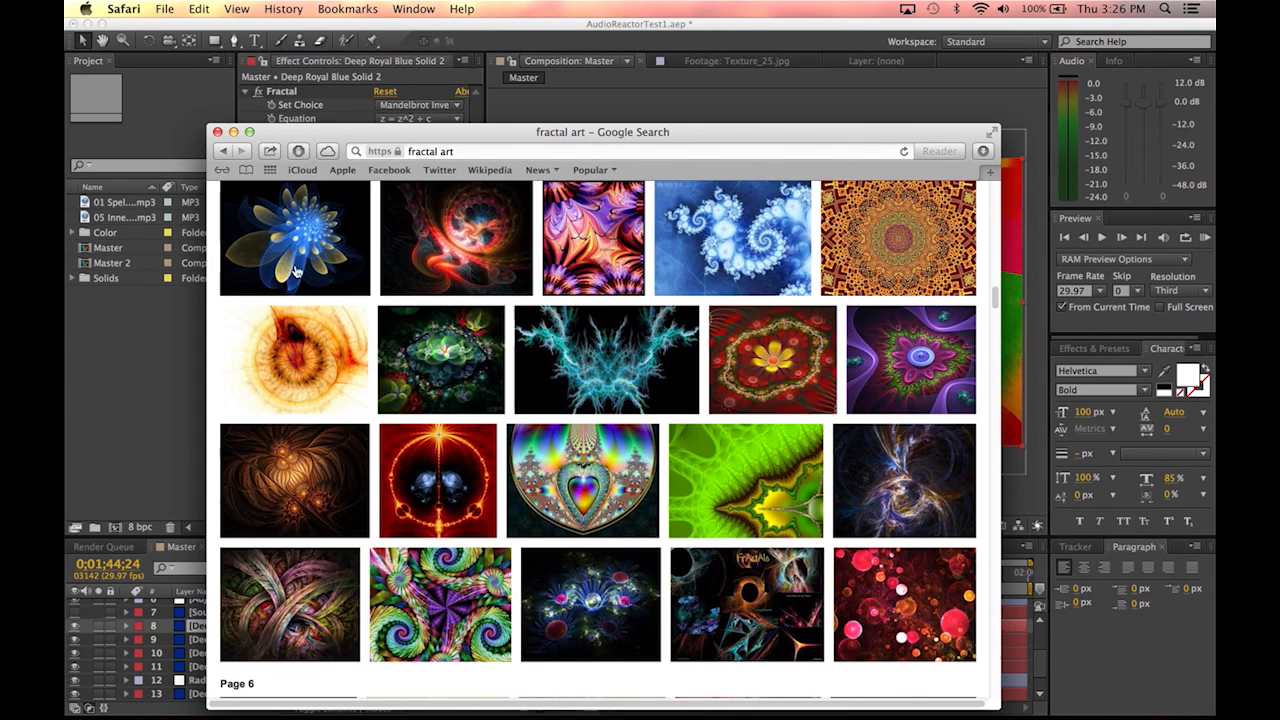
{"action": "left_click", "coordinate": [216, 132]}
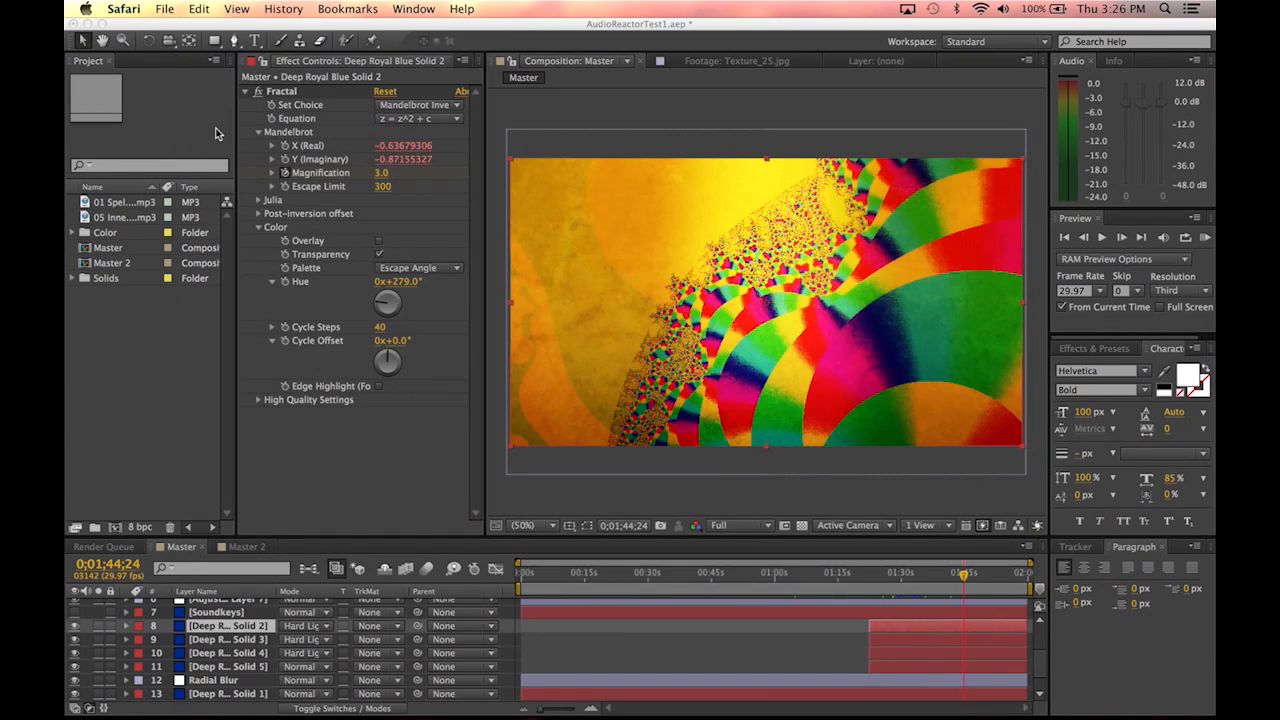
Step: Scrub the Master composition to 0;01;39;03 and toggle the visibility of Deep Royal Blue Solid layers 2 to 5 to inspect the fractals
{"action": "left_click", "coordinate": [566, 584]}
{"action": "left_click_drag", "start_coordinate": [571, 586], "coordinate": [940, 597]}
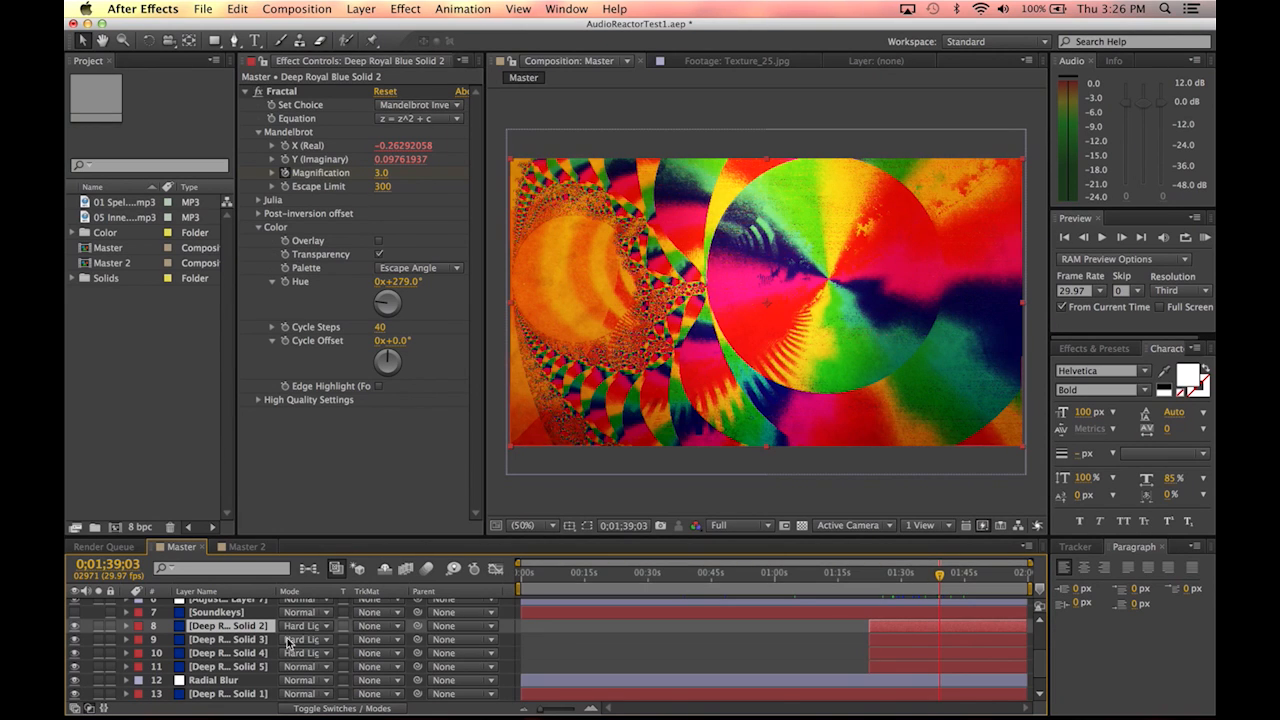
{"action": "left_click", "coordinate": [75, 641]}
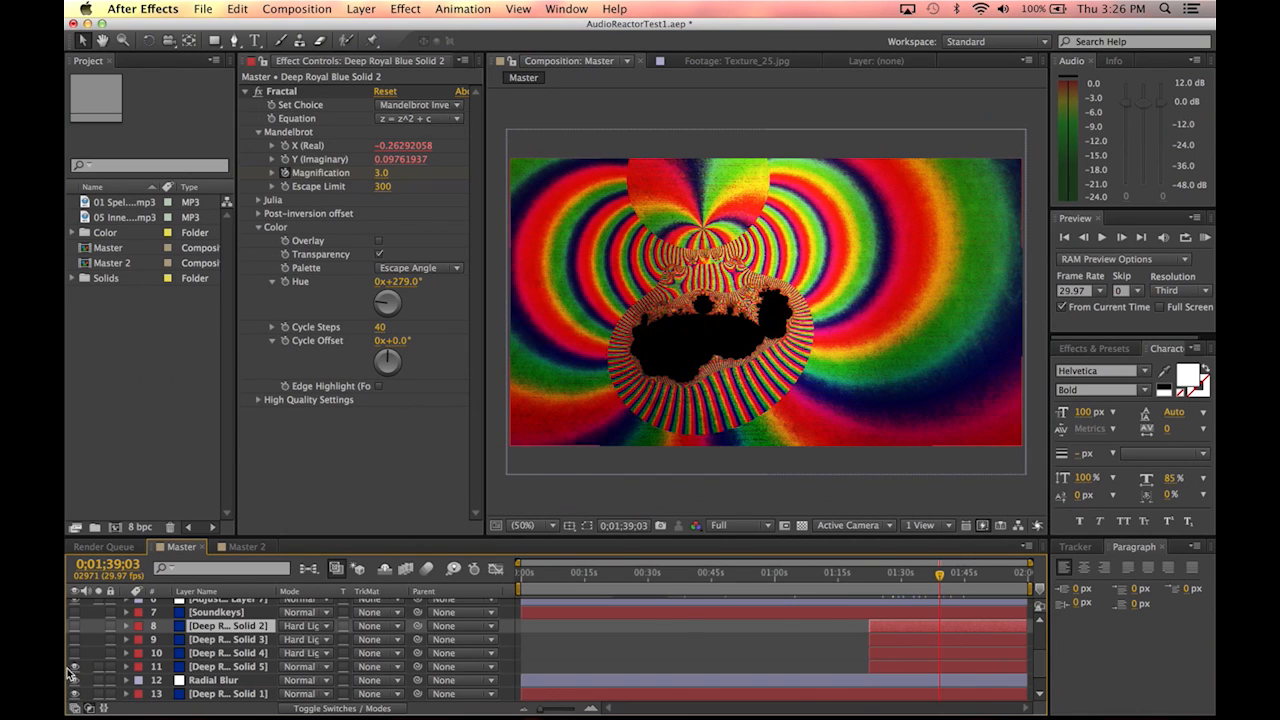
{"action": "left_click", "coordinate": [74, 669]}
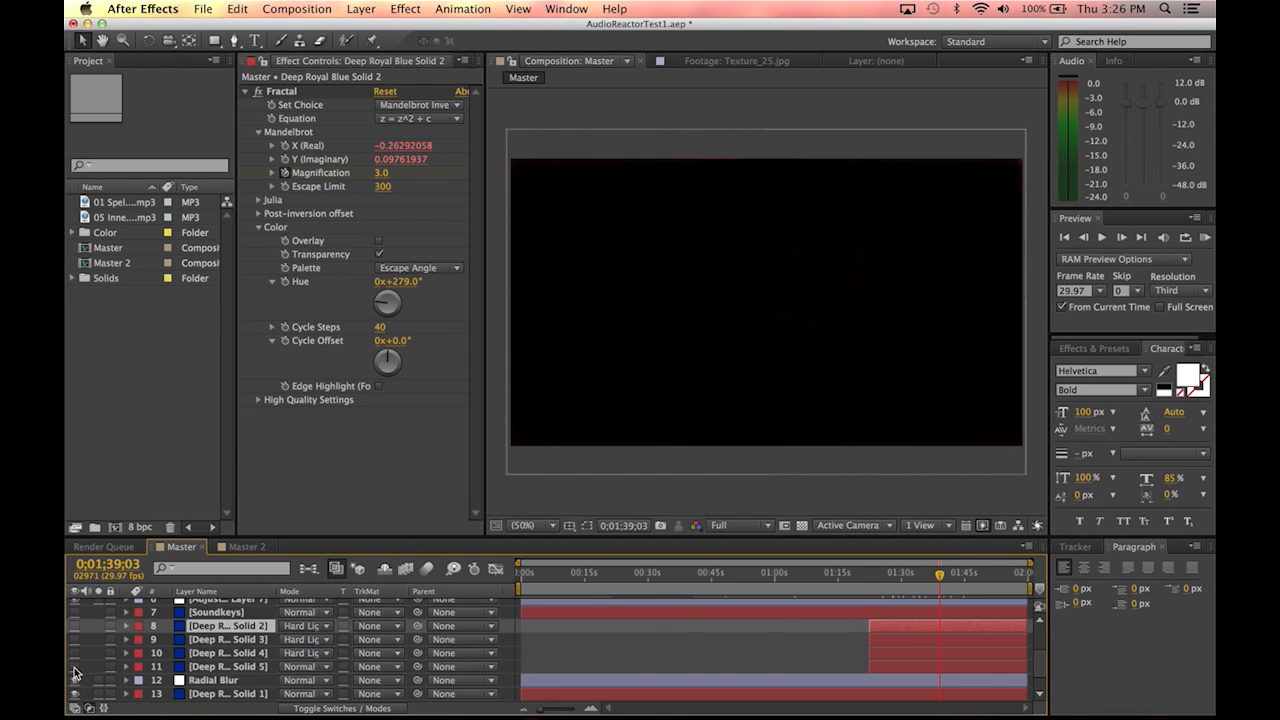
{"action": "left_click_drag", "start_coordinate": [75, 654], "coordinate": [75, 625]}
Step: Create a new composition named Tut Master with the HDV/HDTV 720 29.97 preset
{"action": "left_click", "coordinate": [240, 547]}
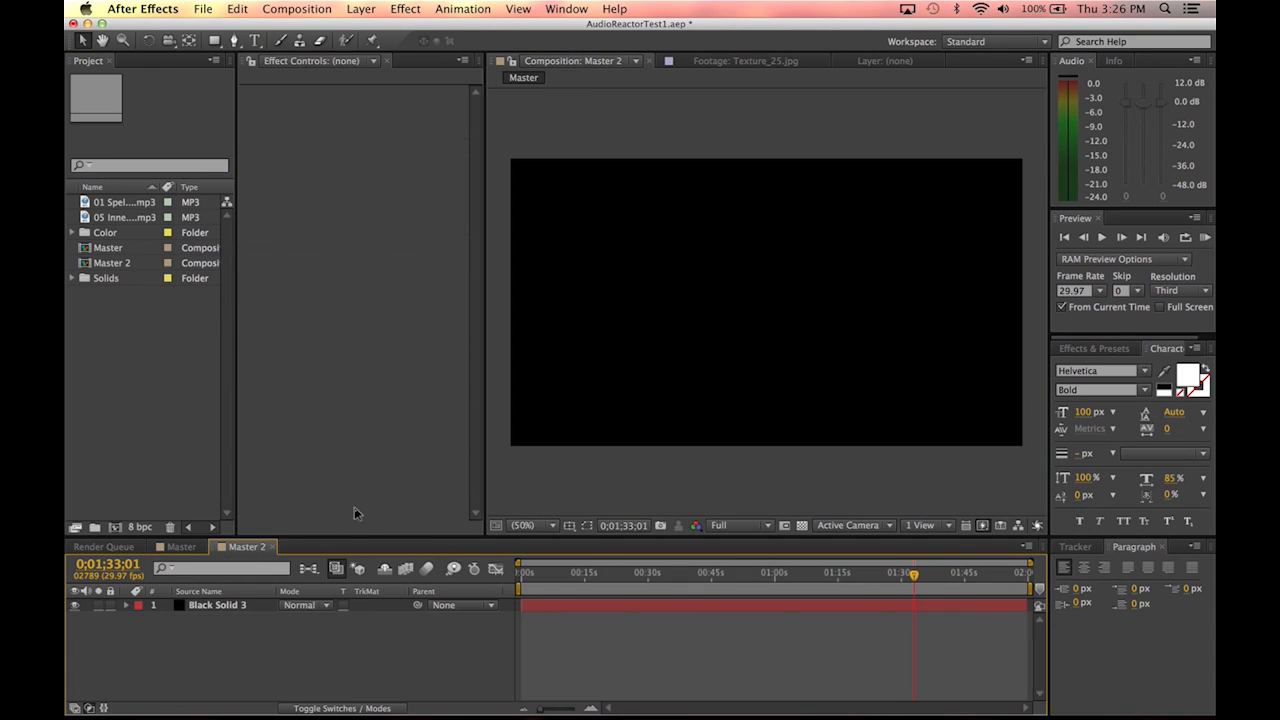
{"action": "left_click", "coordinate": [290, 9]}
{"action": "left_click", "coordinate": [299, 29]}
{"action": "left_click_drag", "start_coordinate": [293, 63], "coordinate": [243, 688]}
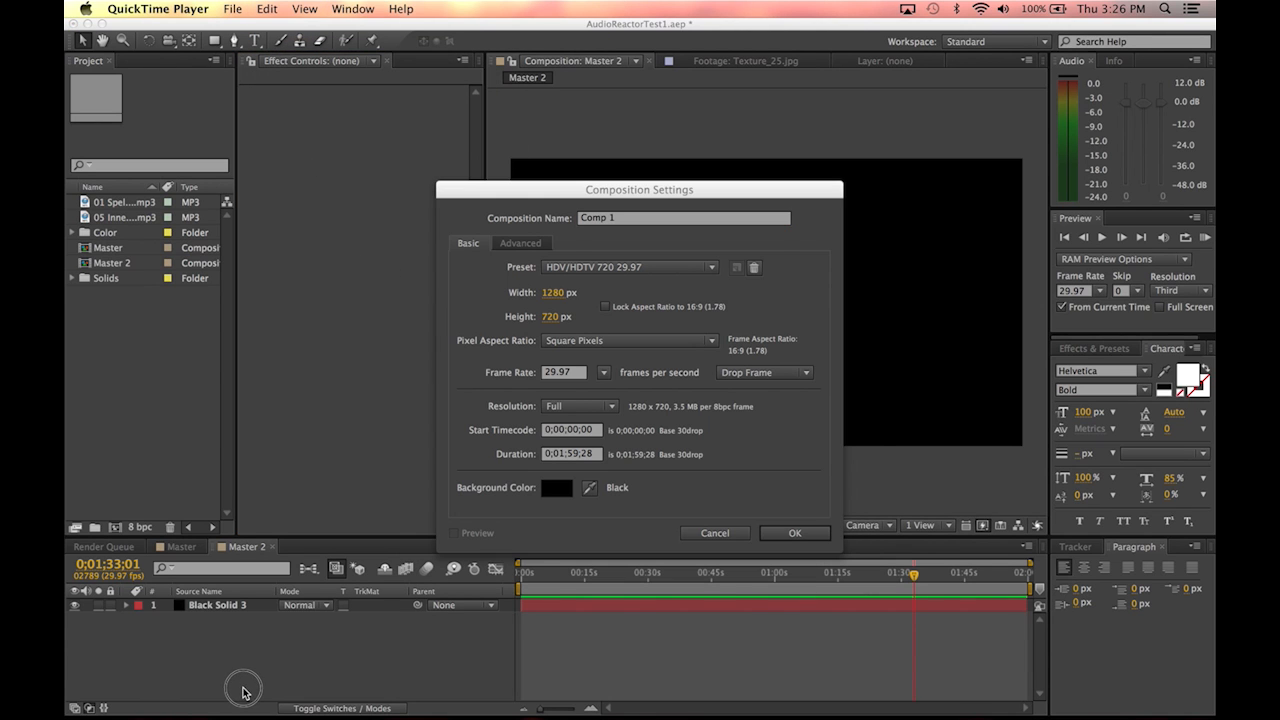
{"action": "left_click", "coordinate": [668, 217]}
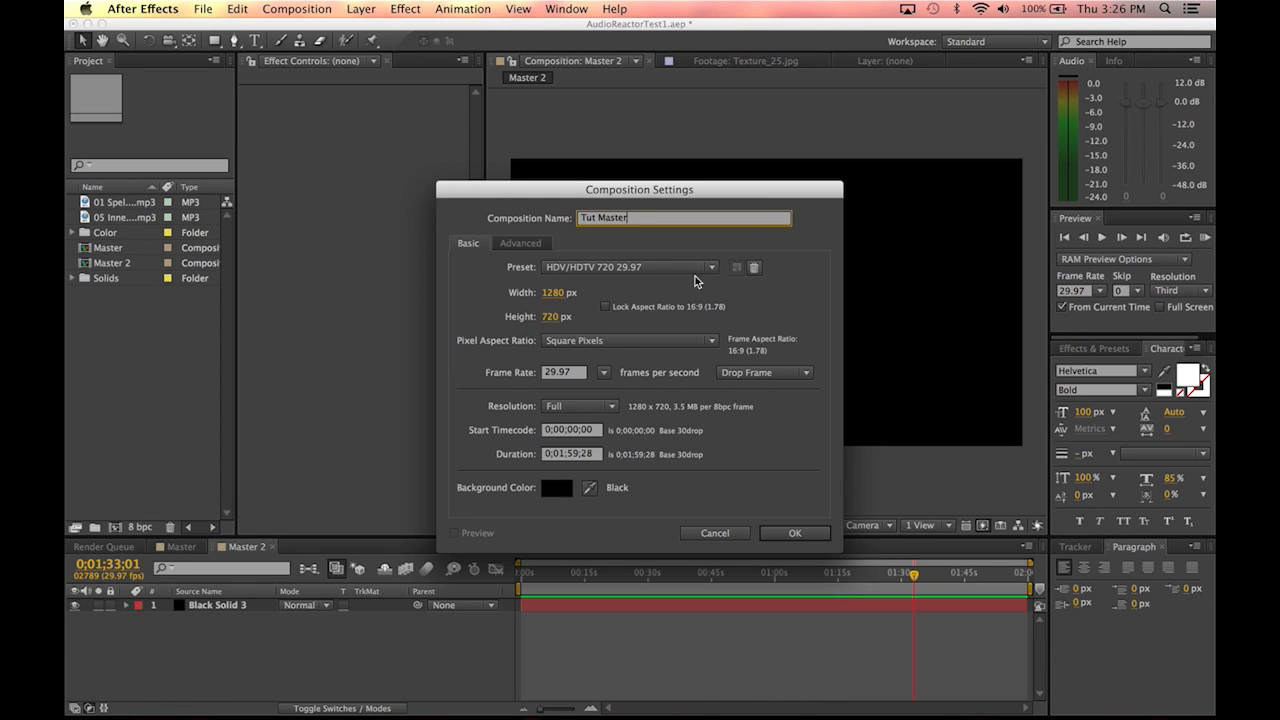
{"action": "left_click", "coordinate": [797, 533]}
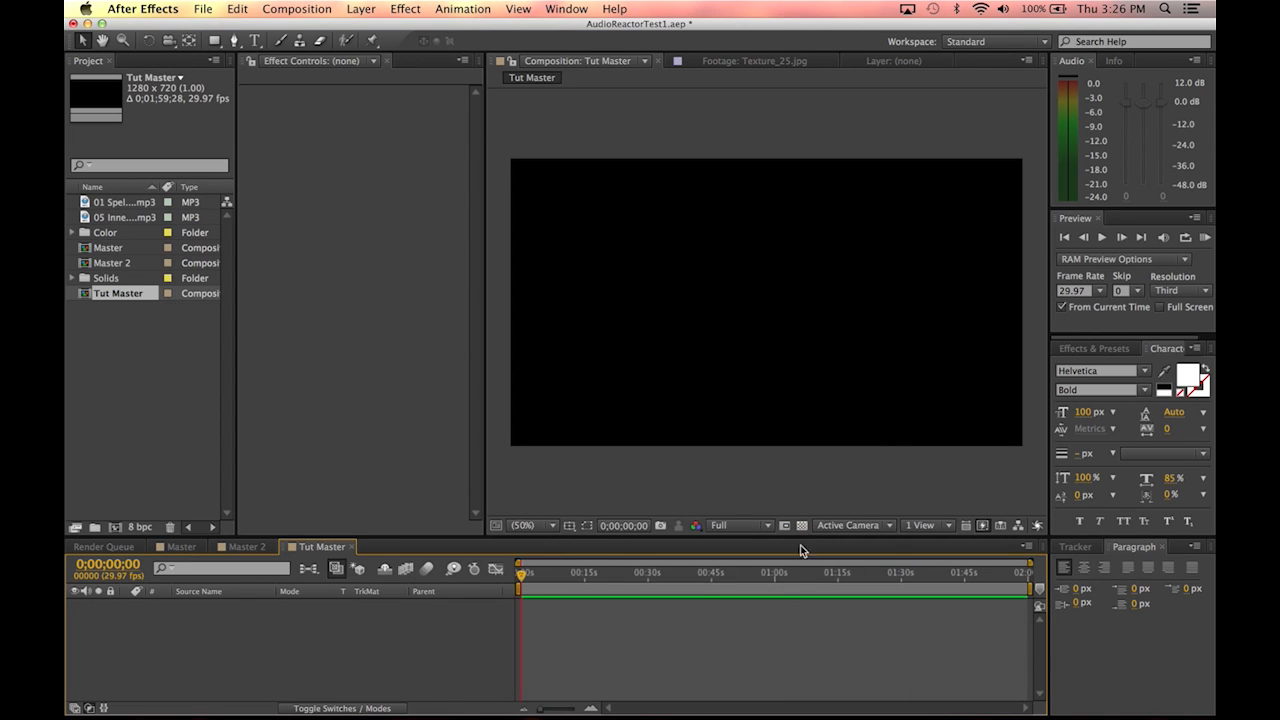
Step: Add a black 1280 x 720 px solid matching the composition size, named Fractal 1, to Tut Master
{"action": "left_click_drag", "start_coordinate": [576, 581], "coordinate": [645, 556]}
{"action": "key", "text": "Home"}
{"action": "left_click", "coordinate": [361, 9]}
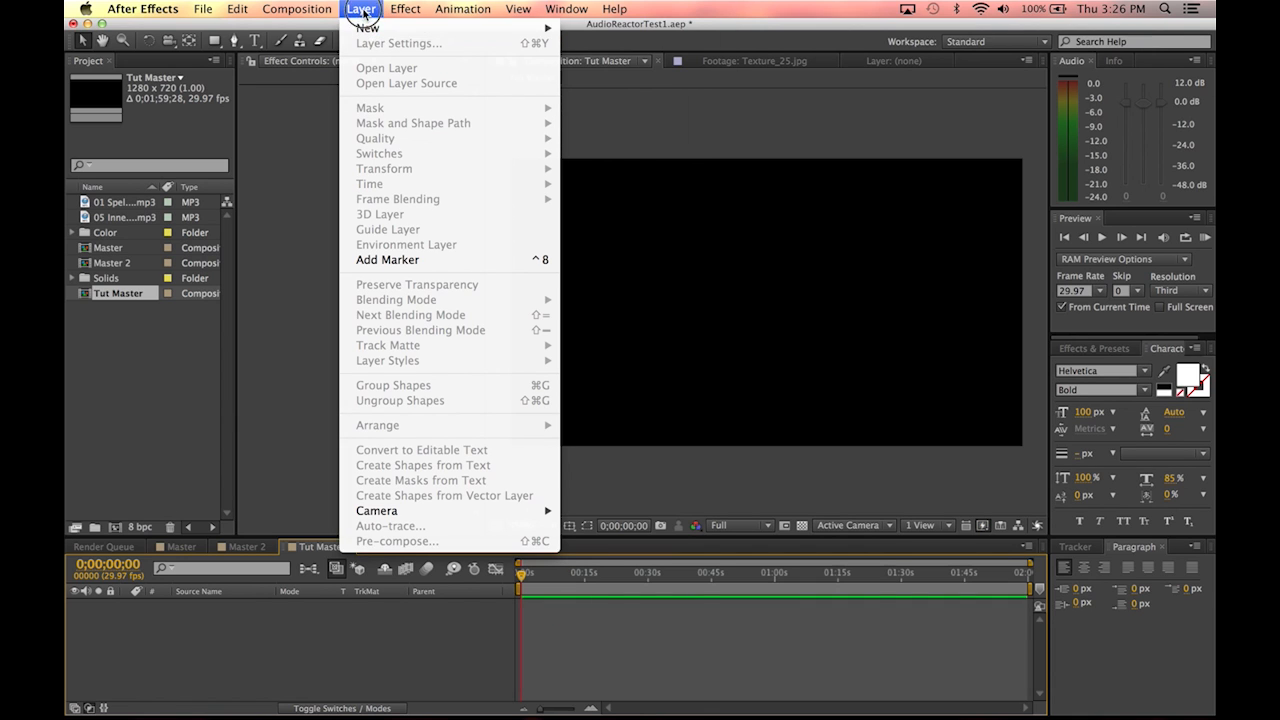
{"action": "mouse_move", "coordinate": [368, 28]}
{"action": "left_click", "coordinate": [590, 51]}
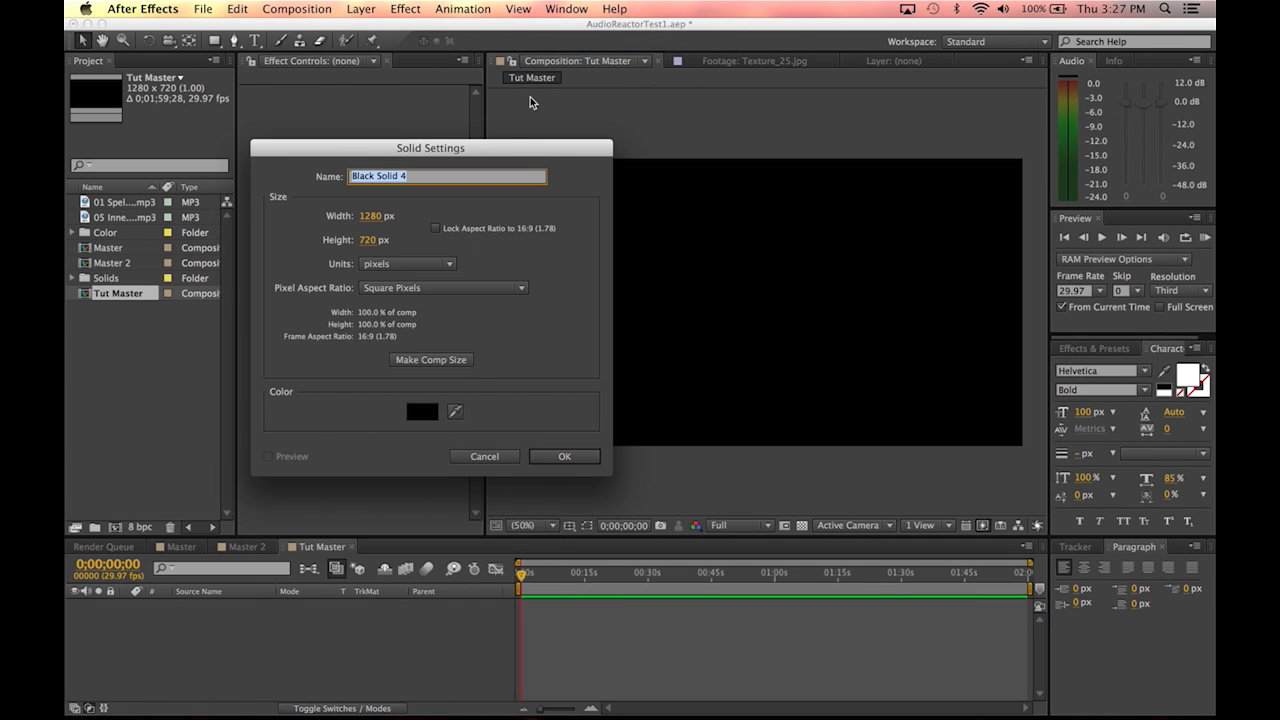
{"action": "left_click", "coordinate": [420, 360]}
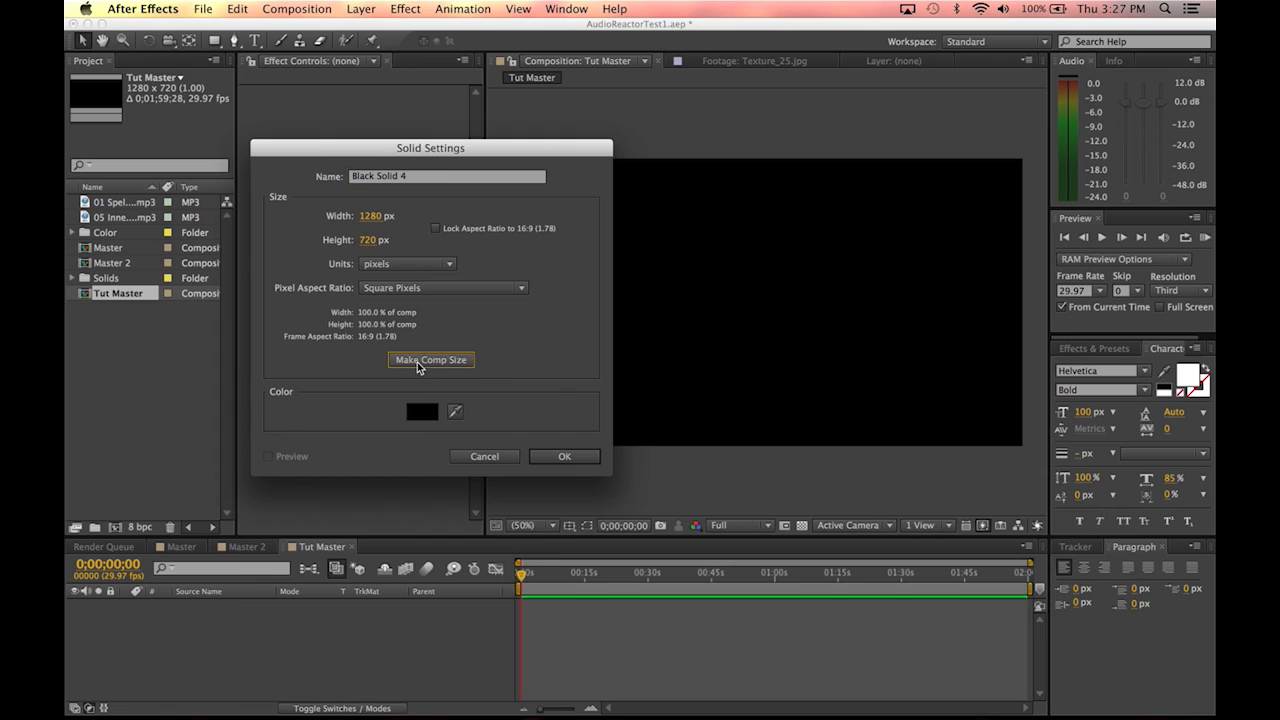
{"action": "left_click", "coordinate": [428, 177]}
{"action": "key", "text": "super+a"}
{"action": "type", "text": "Fractal 1"}
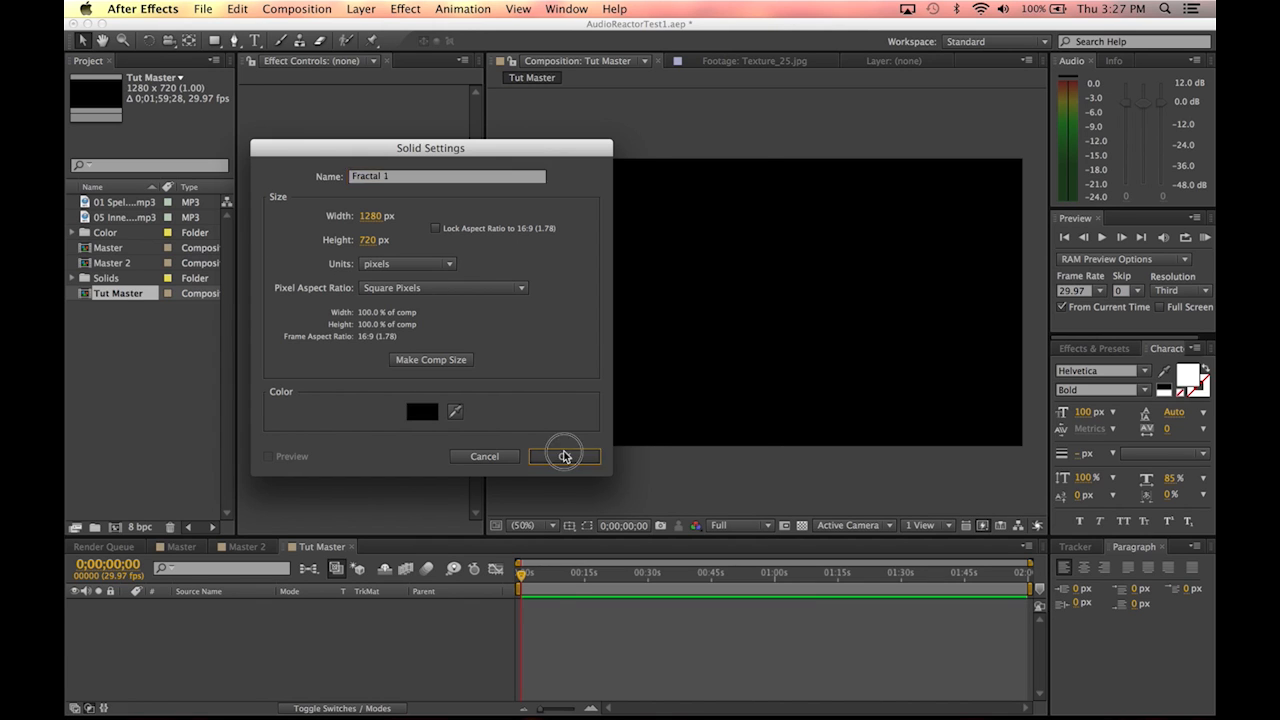
{"action": "left_click", "coordinate": [564, 457]}
Step: Apply the Fractal generate effect to the Fractal 1 layer
{"action": "left_click", "coordinate": [405, 9]}
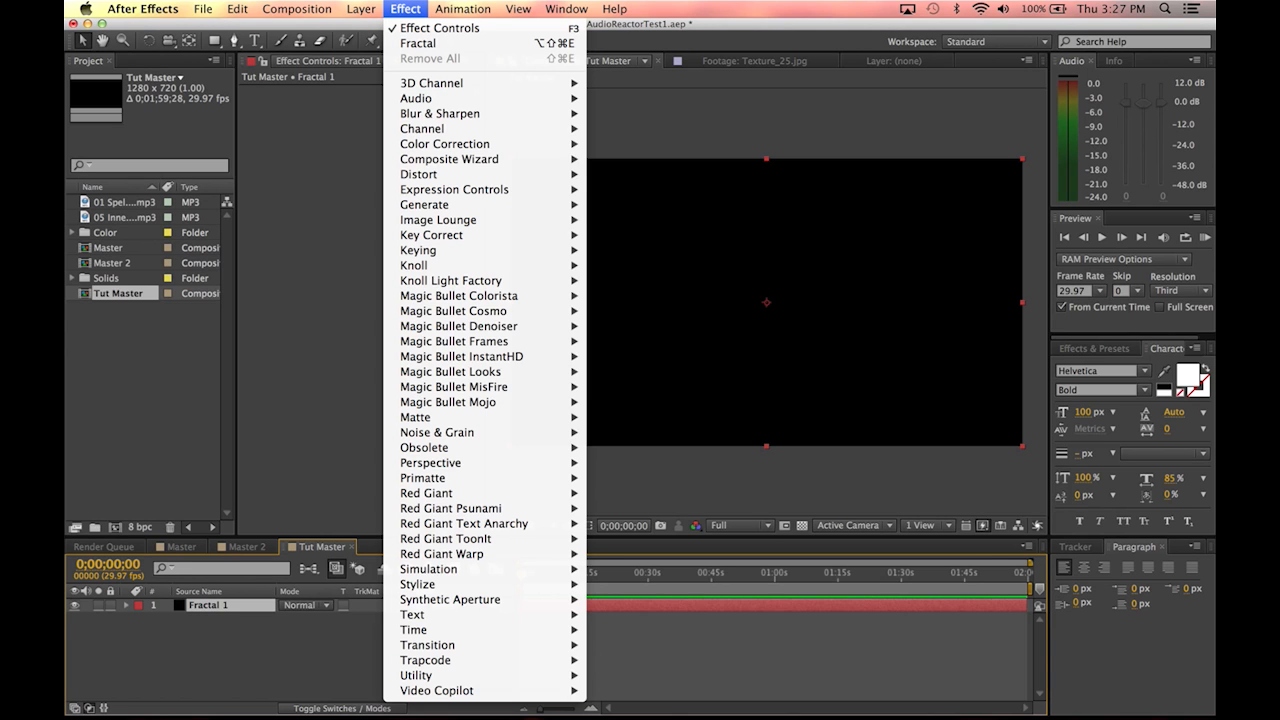
{"action": "mouse_move", "coordinate": [428, 204]}
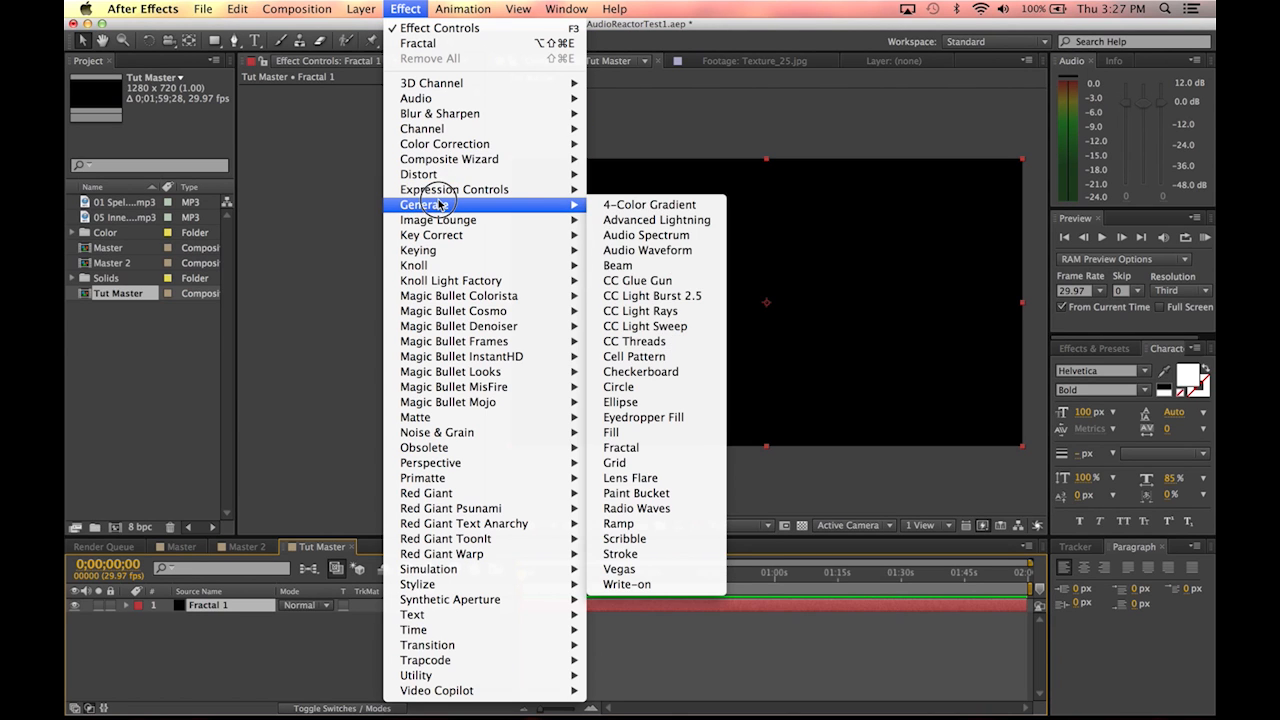
{"action": "left_click", "coordinate": [666, 448]}
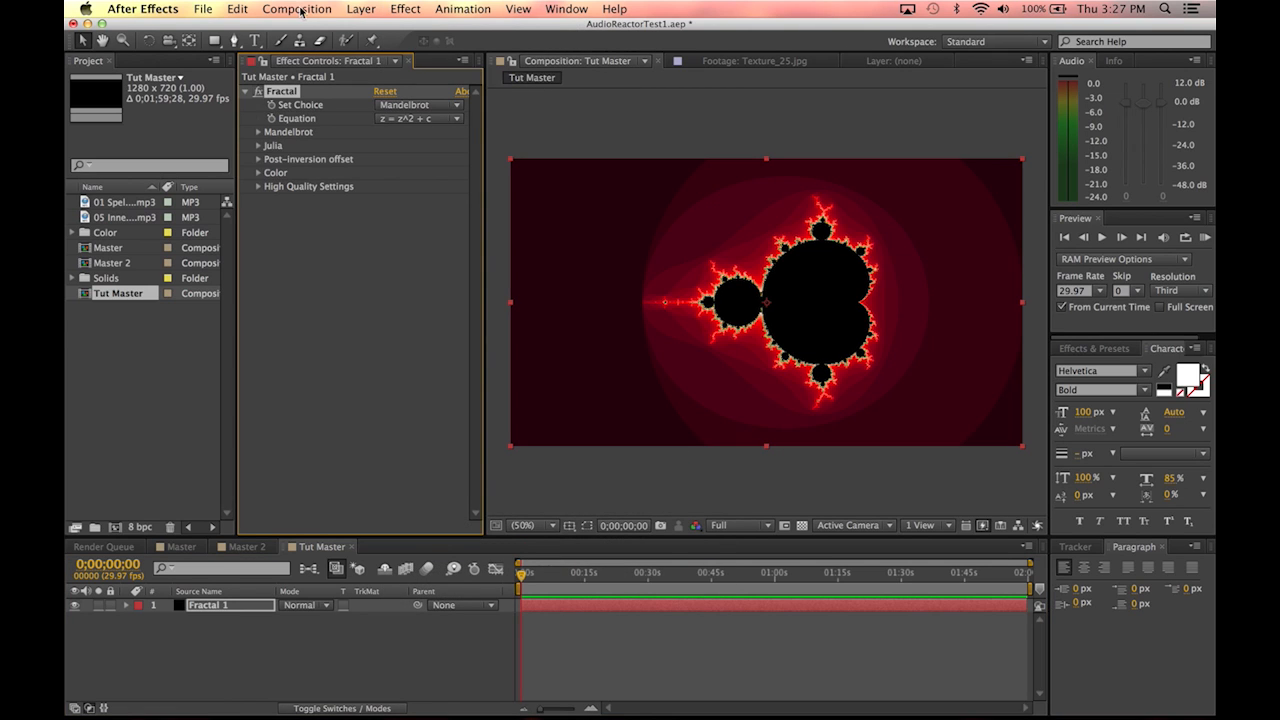
Step: Preview the Julia Inverse and Julia sets in the Fractal effect, and return the set choice to Mandelbrot
{"action": "left_click", "coordinate": [414, 105]}
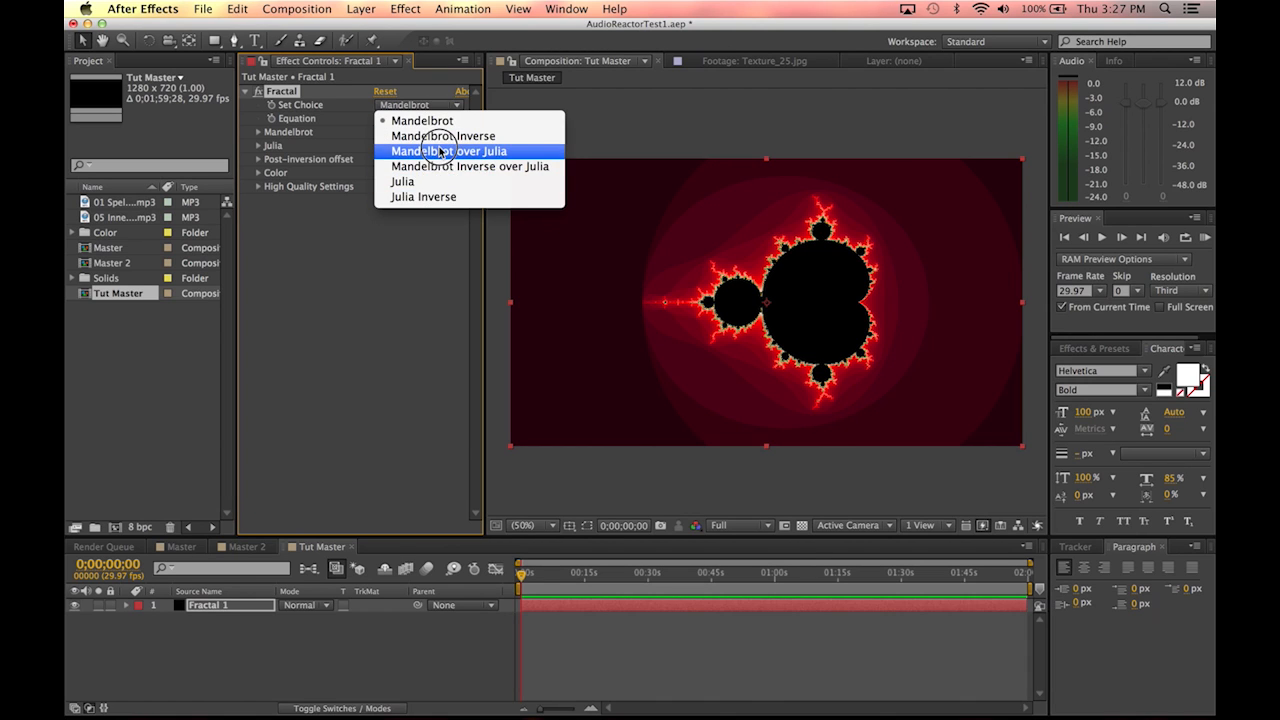
{"action": "left_click", "coordinate": [450, 196]}
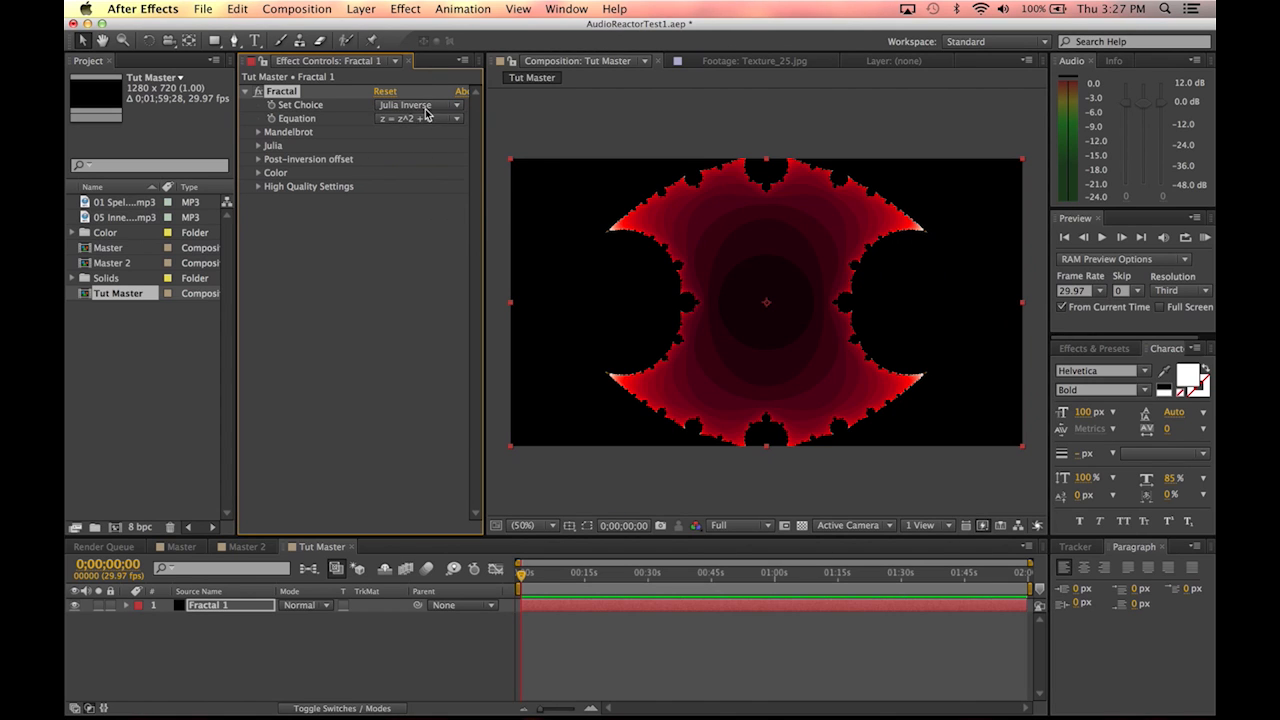
{"action": "left_click", "coordinate": [426, 105]}
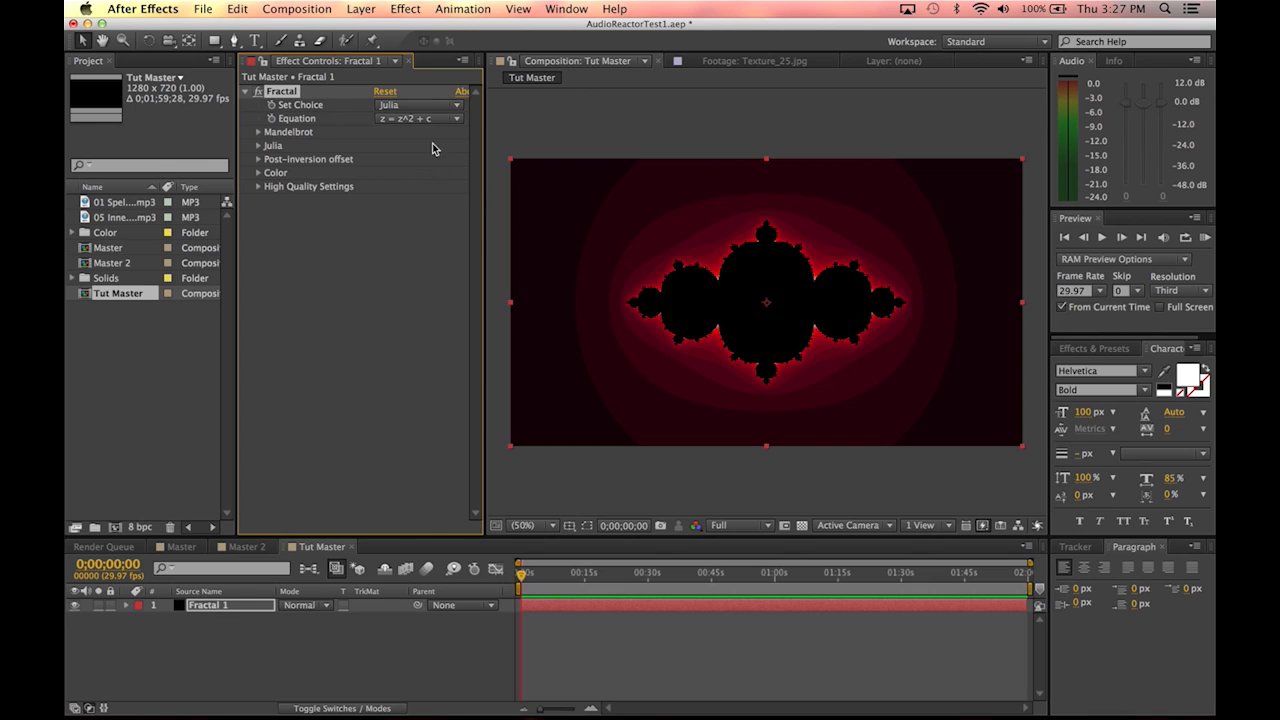
{"action": "left_click", "coordinate": [425, 105]}
{"action": "left_click", "coordinate": [428, 117]}
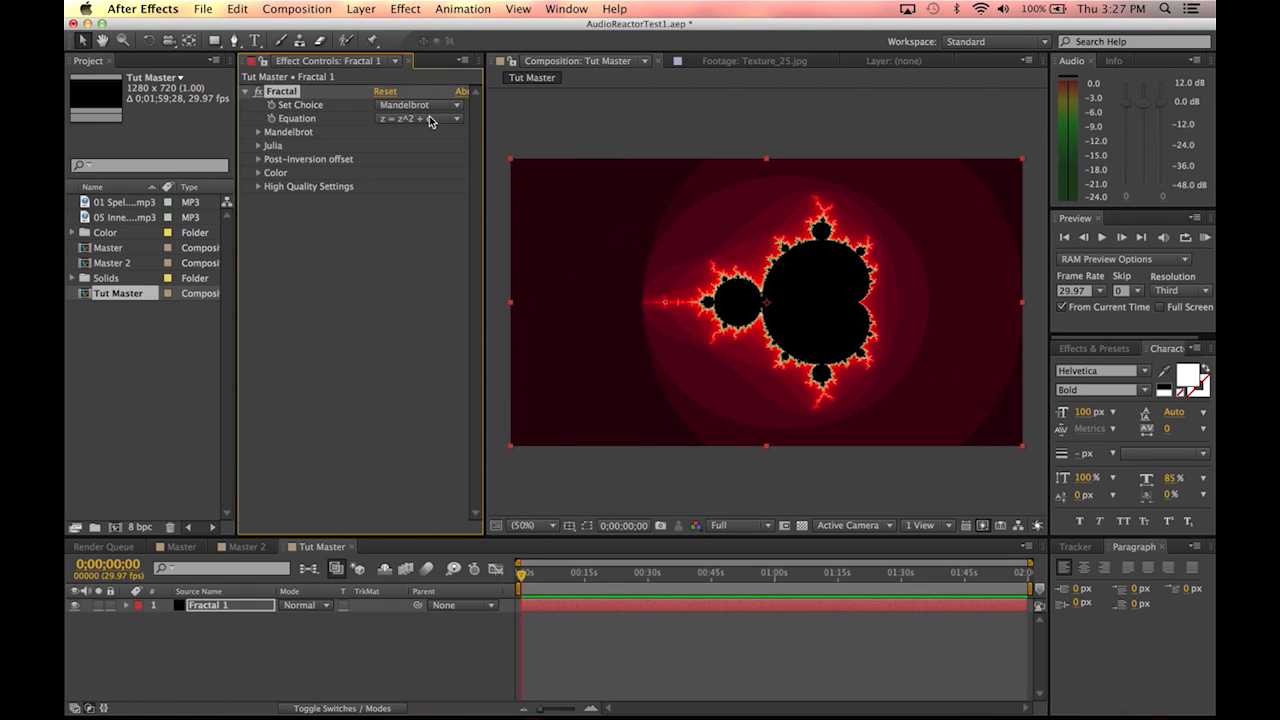
Step: Expand the Mandelbrot settings, set X (Real) to -0.13197970, try Y (Imaginary) at 0.75, and undo the Y change
{"action": "left_click", "coordinate": [258, 132]}
{"action": "left_click_drag", "start_coordinate": [552, 577], "coordinate": [197, 540]}
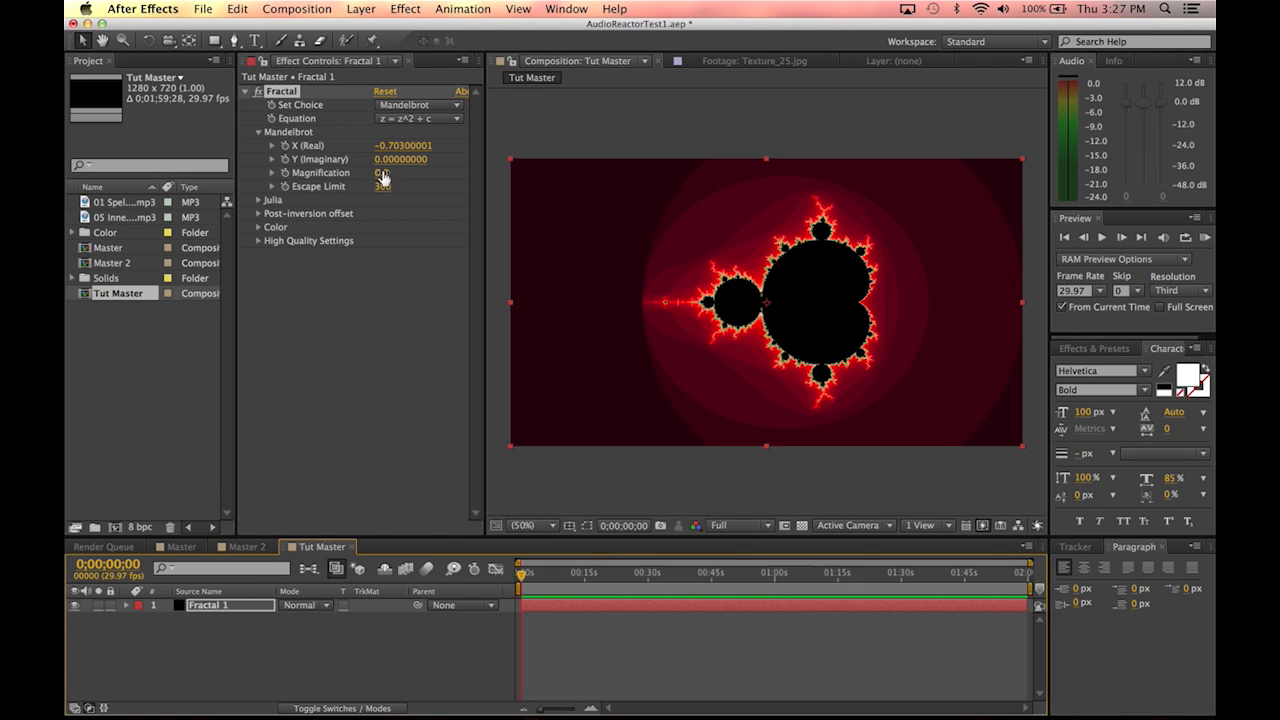
{"action": "left_click", "coordinate": [272, 146]}
{"action": "left_click_drag", "start_coordinate": [348, 174], "coordinate": [435, 192]}
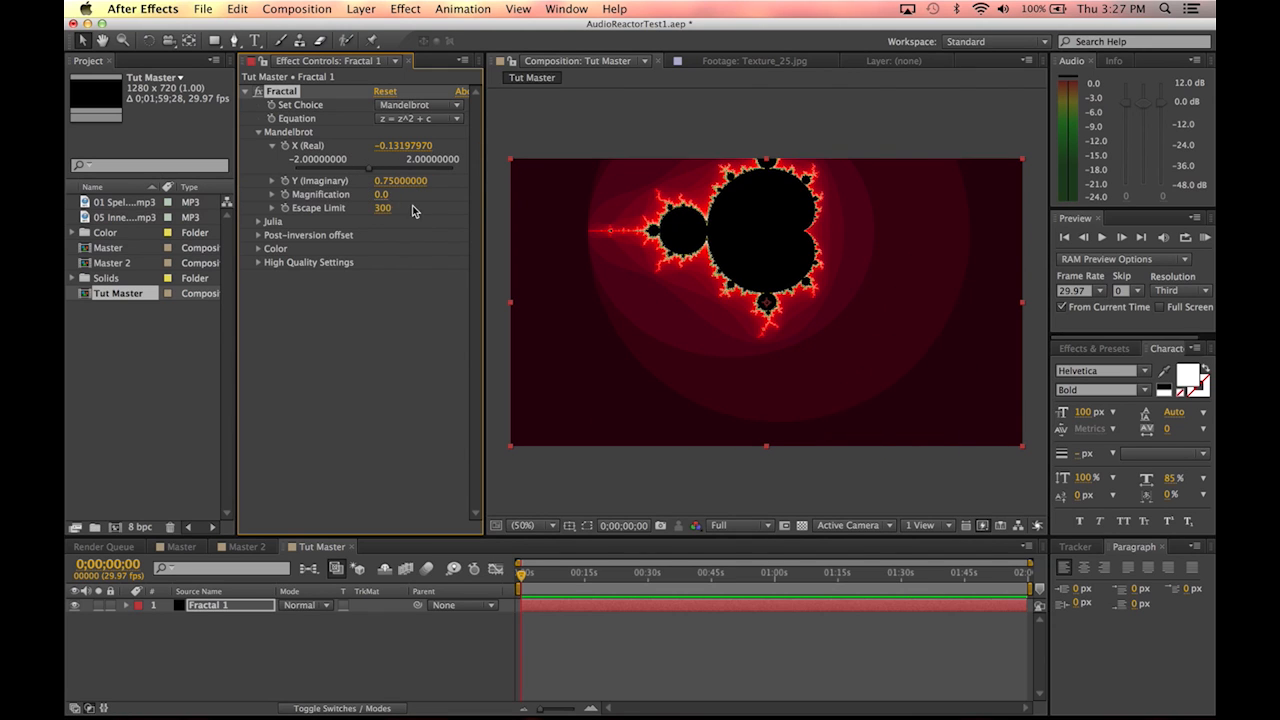
{"action": "key", "text": "super+z"}
{"action": "mouse_move", "coordinate": [386, 202]}
{"action": "left_mouse_down"}
{"action": "mouse_move", "coordinate": [408, 191]}
{"action": "mouse_move", "coordinate": [374, 193]}
{"action": "mouse_move", "coordinate": [385, 193]}
{"action": "left_mouse_up"}
{"action": "key", "text": "super+z"}
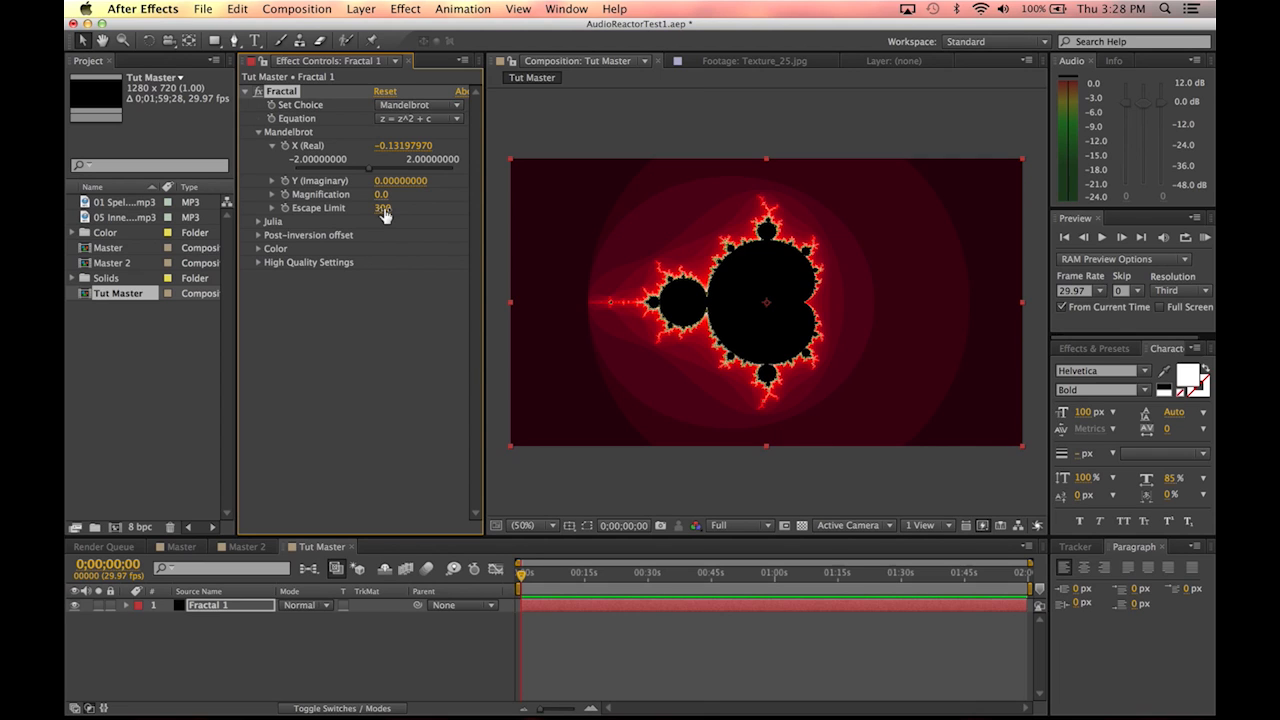
Step: Set the Mandelbrot's Y (Imaginary) to 0.179, Magnification to 21.5 and X (Real) to -0.82897970
{"action": "left_click_drag", "start_coordinate": [386, 184], "coordinate": [485, 205]}
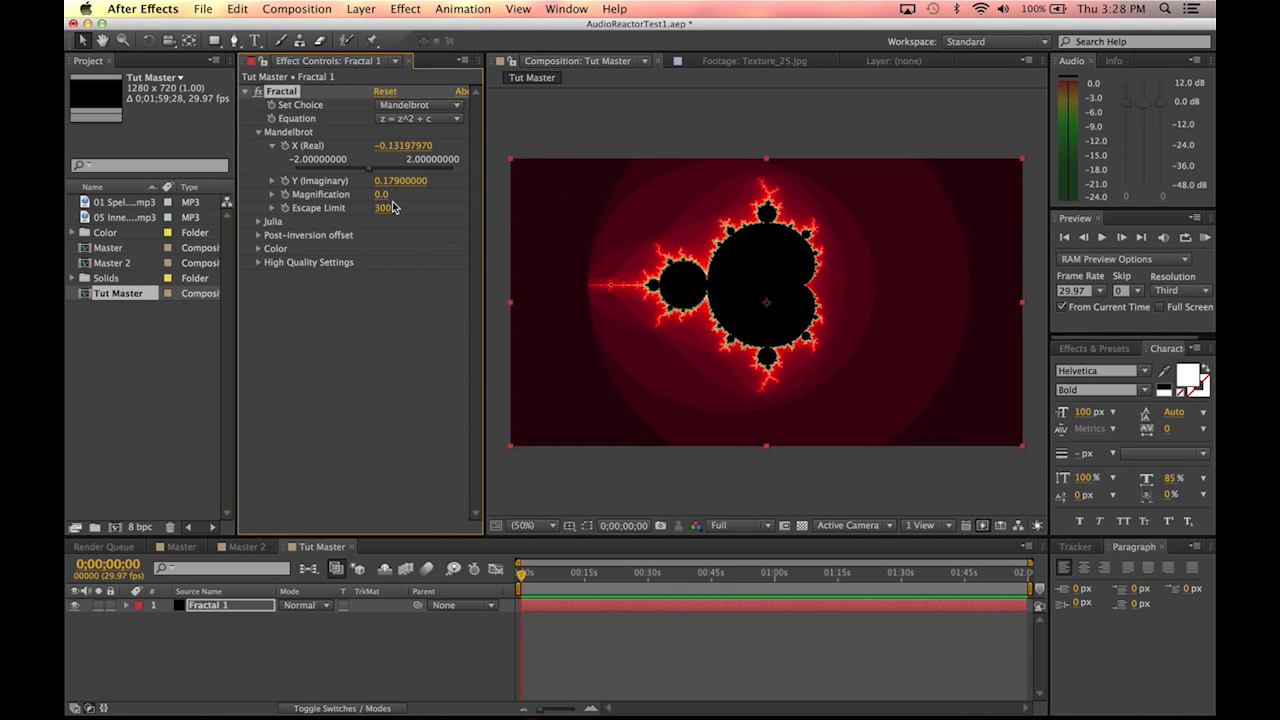
{"action": "left_click_drag", "start_coordinate": [395, 145], "coordinate": [66, 160]}
{"action": "left_click_drag", "start_coordinate": [425, 150], "coordinate": [252, 156]}
{"action": "left_click_drag", "start_coordinate": [384, 196], "coordinate": [516, 168]}
{"action": "left_click_drag", "start_coordinate": [398, 147], "coordinate": [375, 162]}
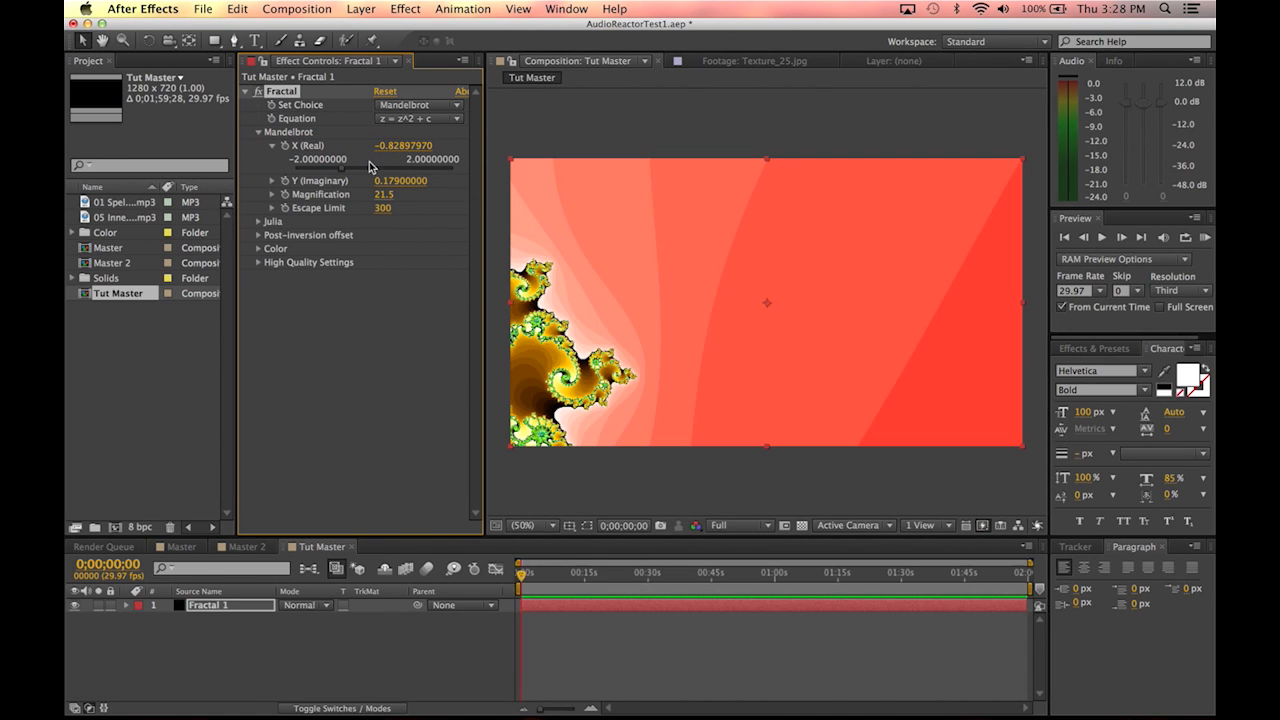
Step: Fine-tune the Mandelbrot's X (Real) to -0.79697970 to bring the fractal's detailed edge into view
{"action": "left_click", "coordinate": [394, 181]}
{"action": "left_click", "coordinate": [431, 152]}
{"action": "left_click_drag", "start_coordinate": [431, 148], "coordinate": [407, 152]}
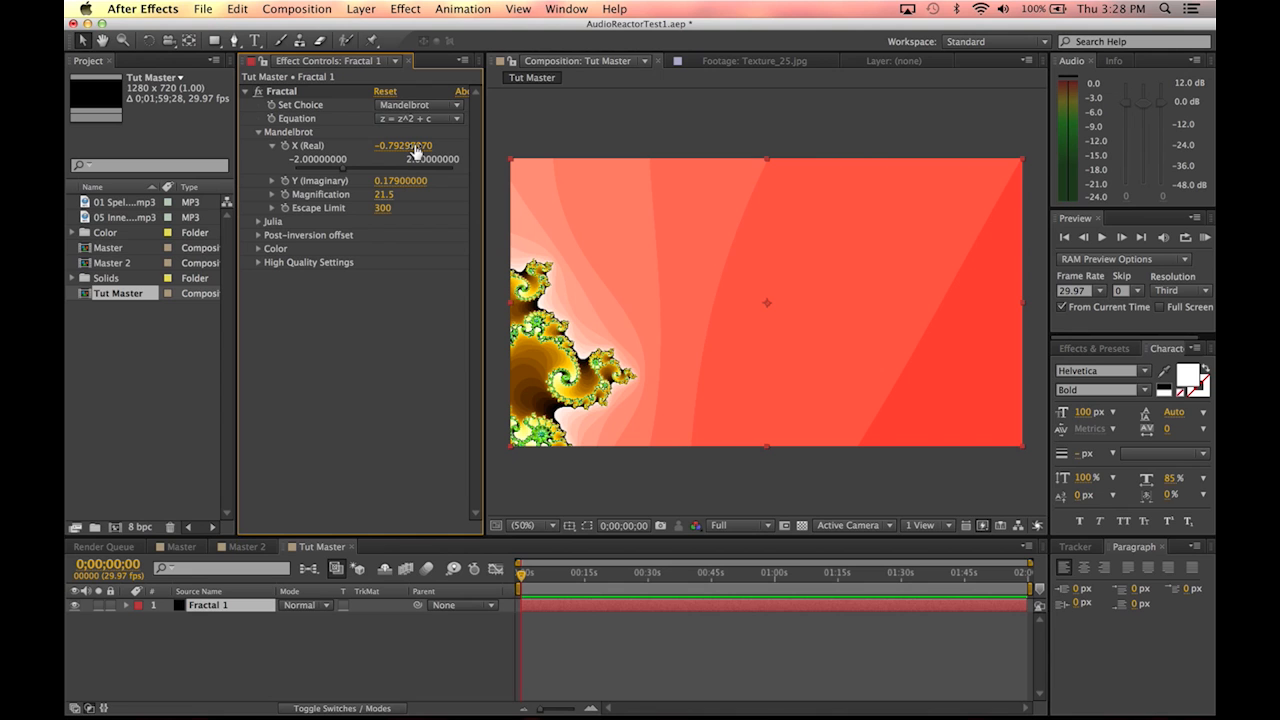
{"action": "mouse_move", "coordinate": [420, 150]}
{"action": "left_mouse_down"}
{"action": "mouse_move", "coordinate": [410, 140]}
{"action": "mouse_move", "coordinate": [421, 150]}
{"action": "left_mouse_up"}
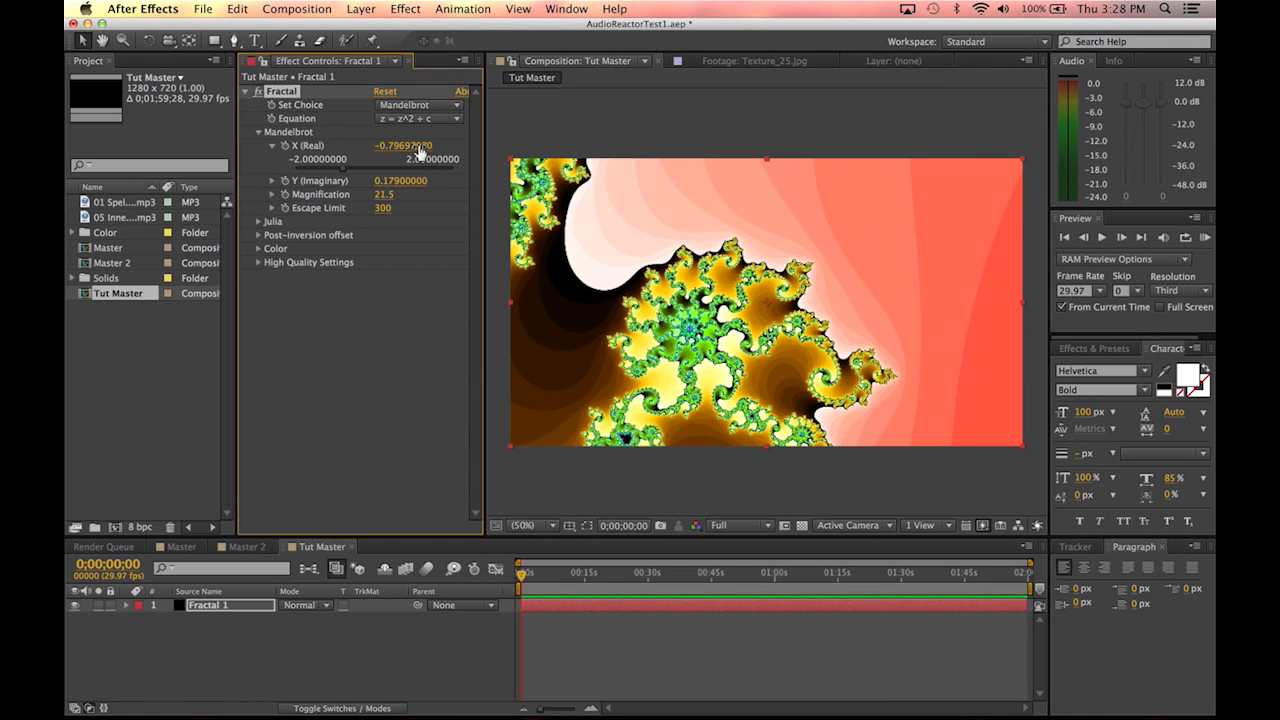
Step: Try different Escape Limit values for the Mandelbrot, including 119 and a lower one, to compare the detail
{"action": "left_click_drag", "start_coordinate": [382, 209], "coordinate": [544, 206]}
{"action": "left_click_drag", "start_coordinate": [388, 218], "coordinate": [141, 258]}
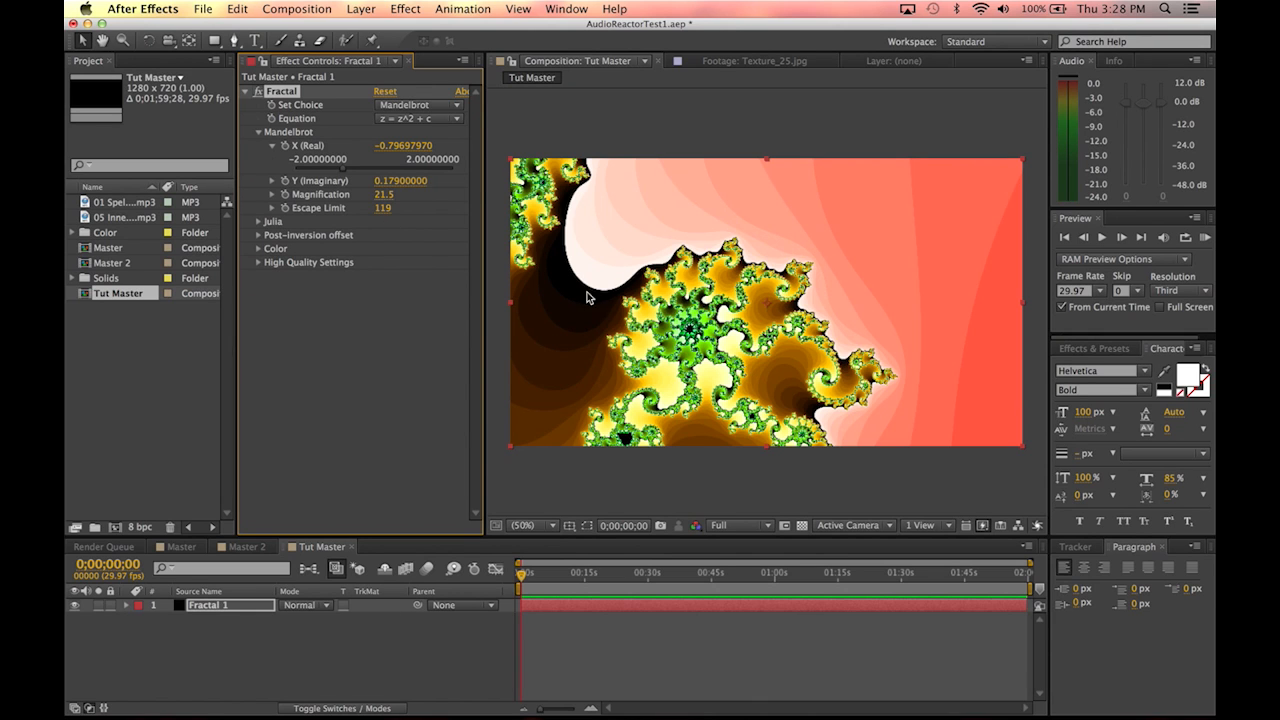
{"action": "left_click_drag", "start_coordinate": [382, 208], "coordinate": [330, 212]}
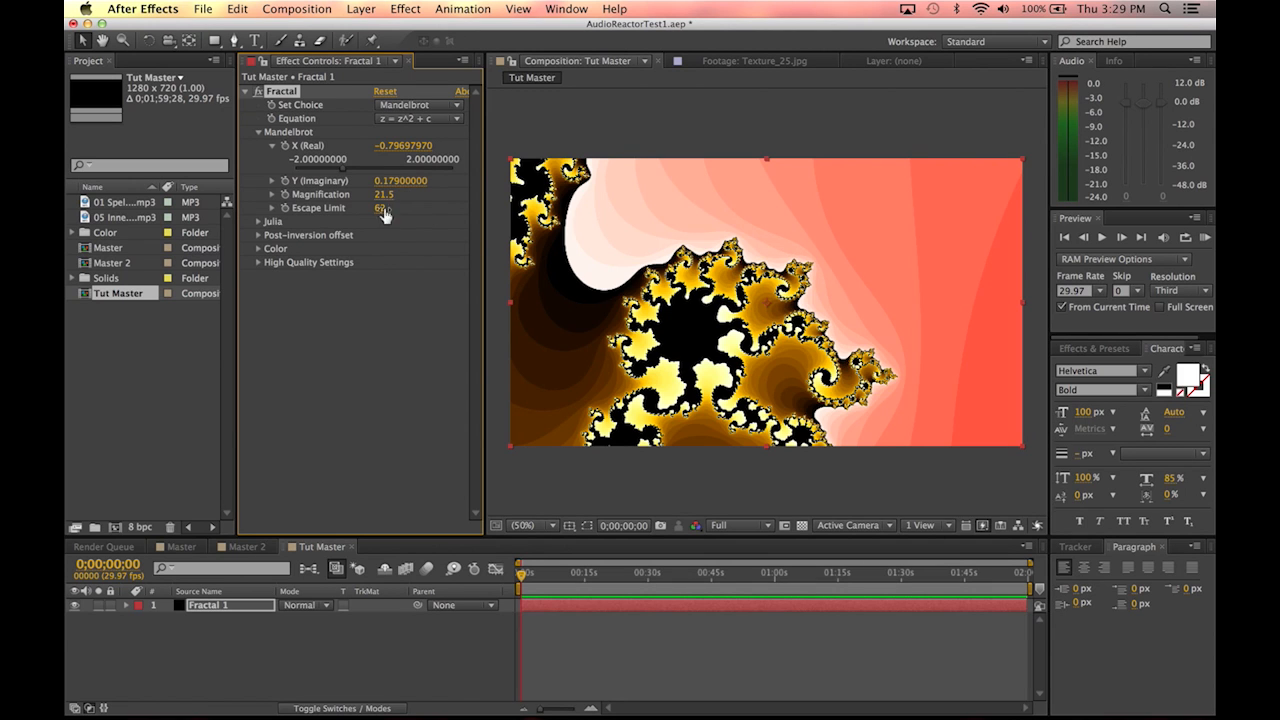
Step: Set the Mandelbrot's Magnification to 18.5 and Escape Limit to 150, and move the current time to 0;00;45;08
{"action": "mouse_move", "coordinate": [389, 203]}
{"action": "left_mouse_down"}
{"action": "mouse_move", "coordinate": [366, 214]}
{"action": "mouse_move", "coordinate": [453, 192]}
{"action": "mouse_move", "coordinate": [414, 206]}
{"action": "left_mouse_up"}
{"action": "left_click", "coordinate": [388, 208]}
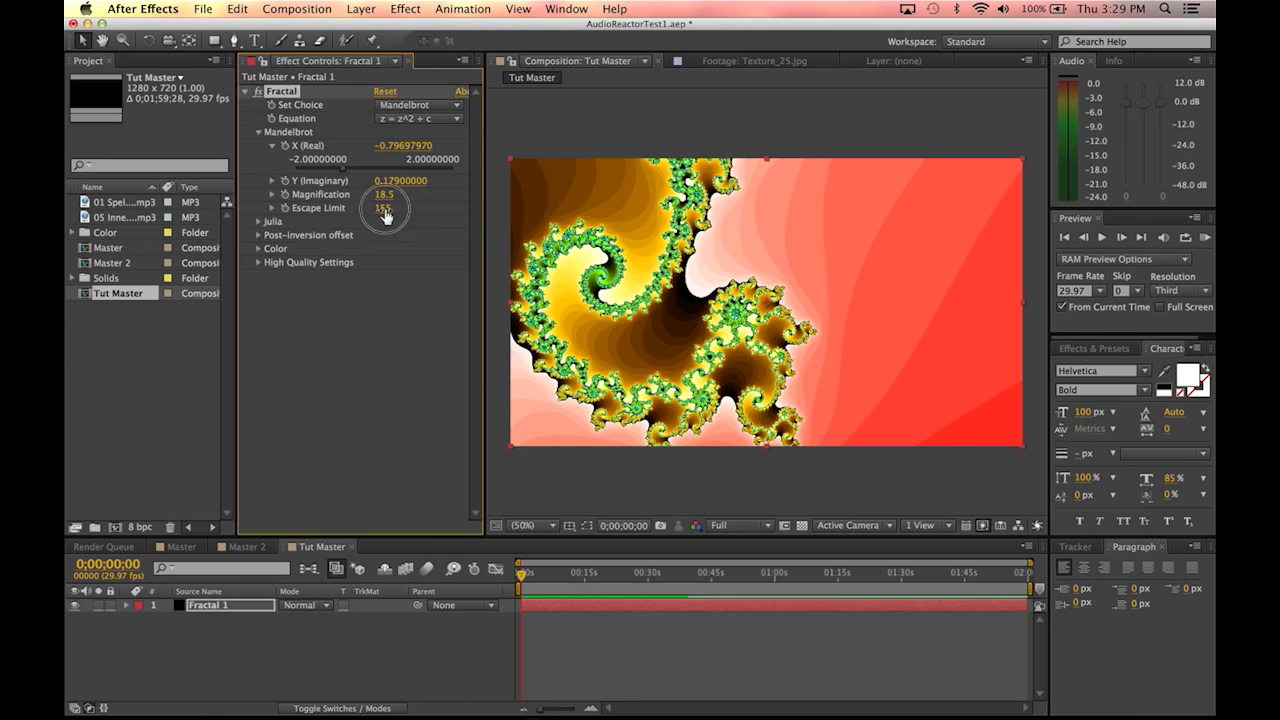
{"action": "type", "text": "1"}
{"action": "key", "text": "Return"}
{"action": "left_click_drag", "start_coordinate": [678, 578], "coordinate": [712, 572]}
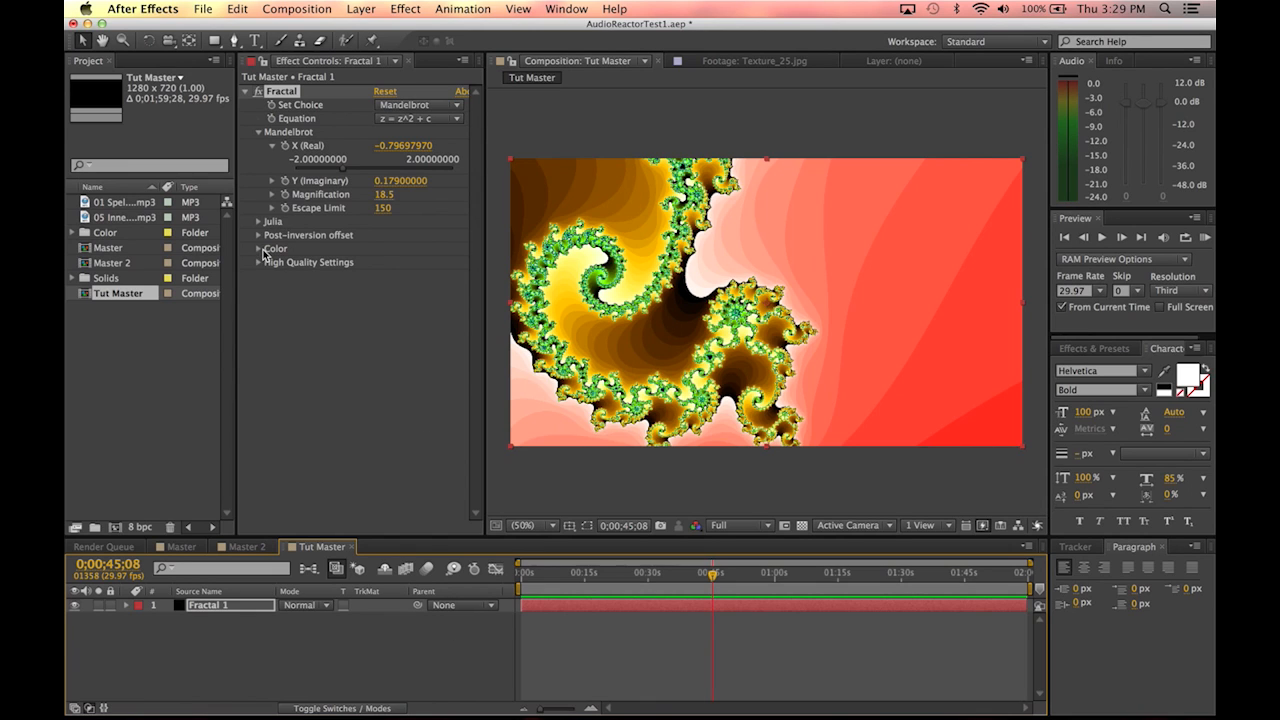
Step: Set the Mandelbrot's Magnification to 0 and reset X (Real) and Y (Imaginary) to their defaults
{"action": "left_click", "coordinate": [390, 194]}
{"action": "type", "text": "0"}
{"action": "key", "text": "Return"}
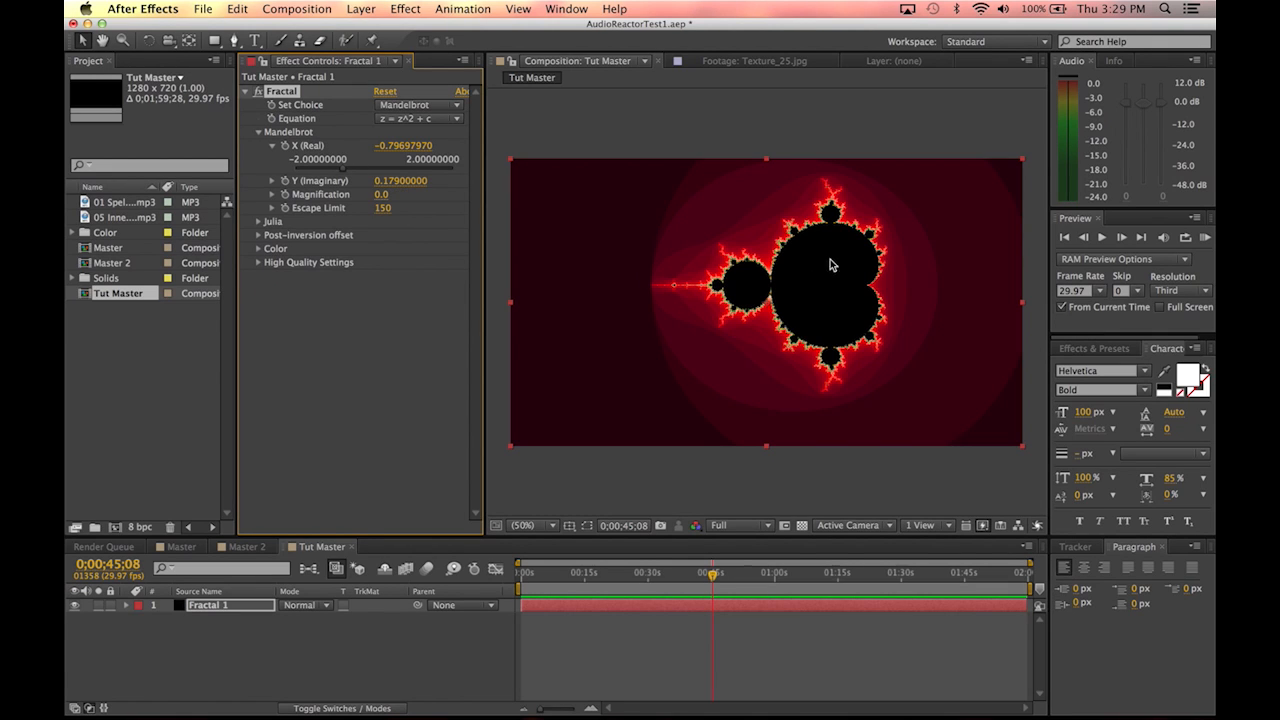
{"action": "left_click", "coordinate": [405, 146]}
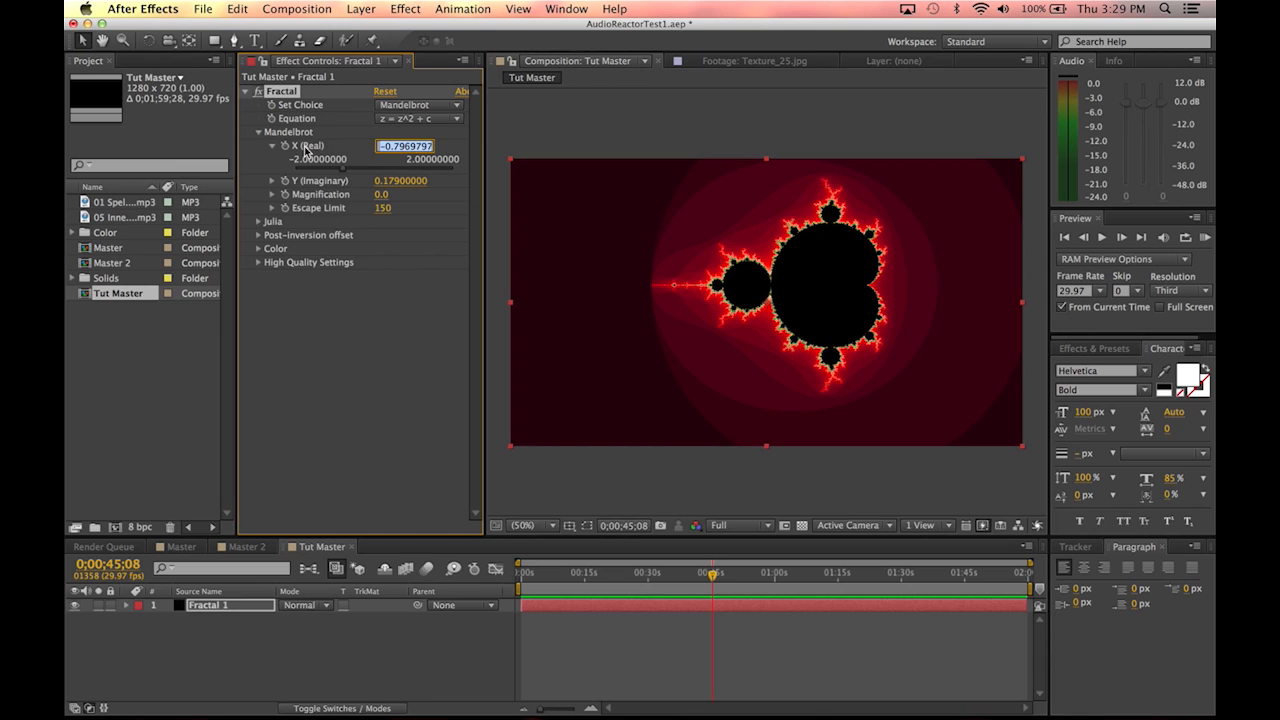
{"action": "right_click", "coordinate": [305, 147]}
{"action": "right_click", "coordinate": [400, 148]}
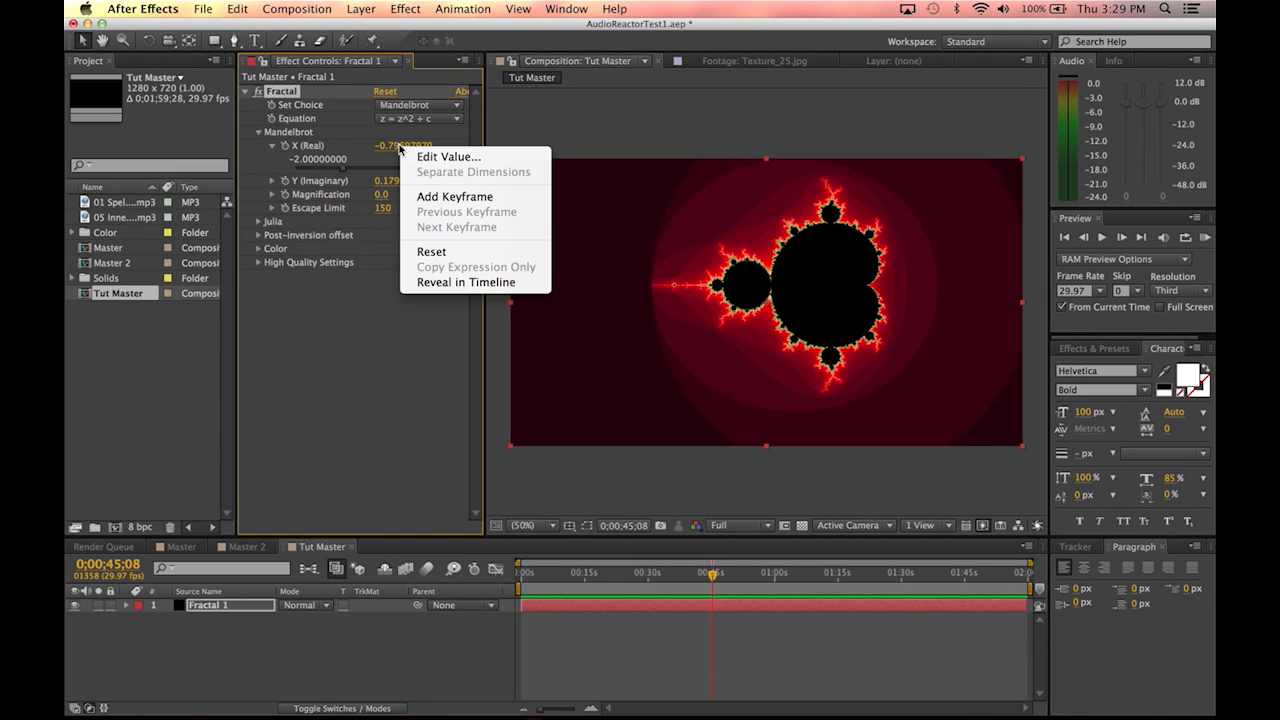
{"action": "left_click", "coordinate": [474, 251]}
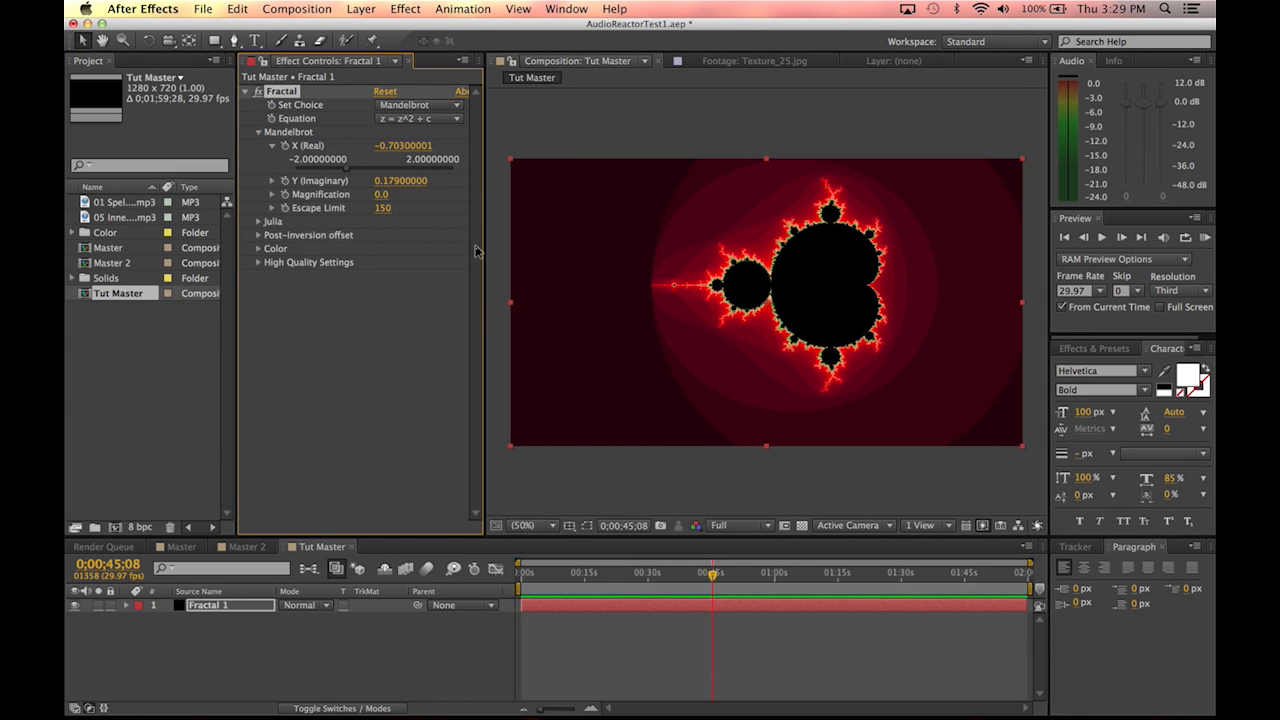
{"action": "right_click", "coordinate": [388, 181]}
{"action": "left_click", "coordinate": [441, 289]}
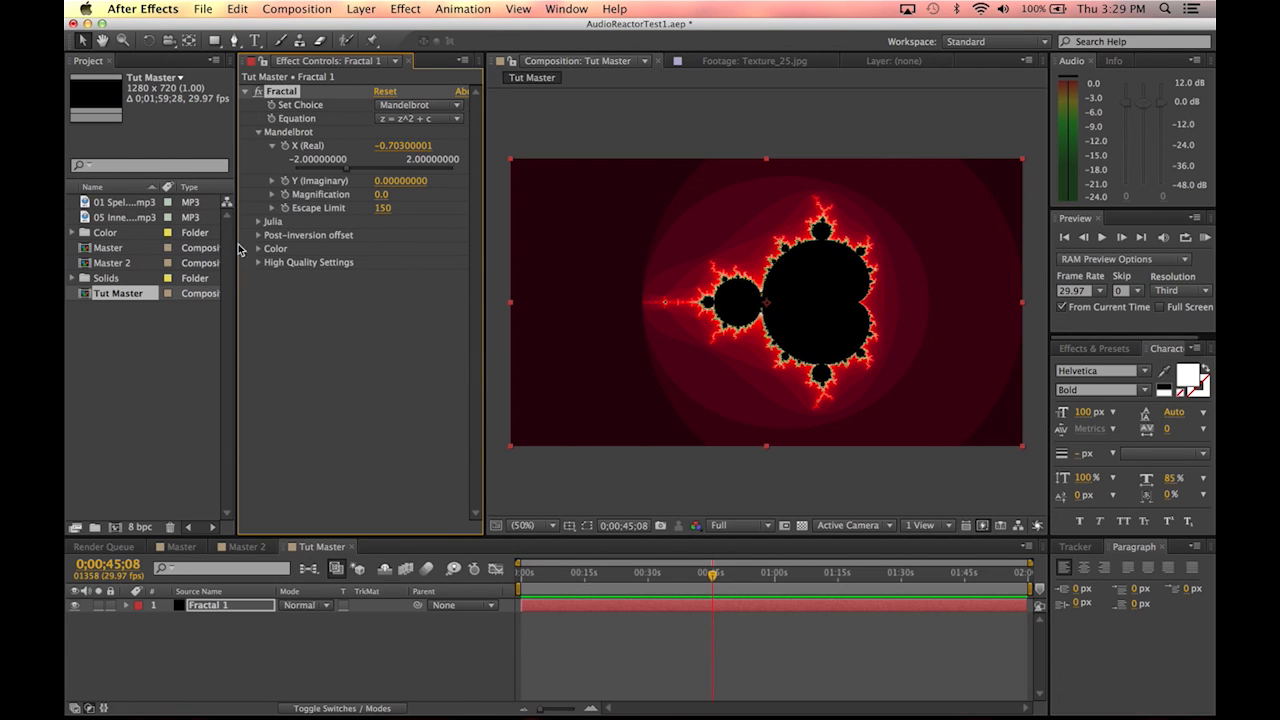
Step: Expand the Julia settings and try changing its coordinates, its Magnification, and its Escape Limit to 733
{"action": "left_click", "coordinate": [258, 221]}
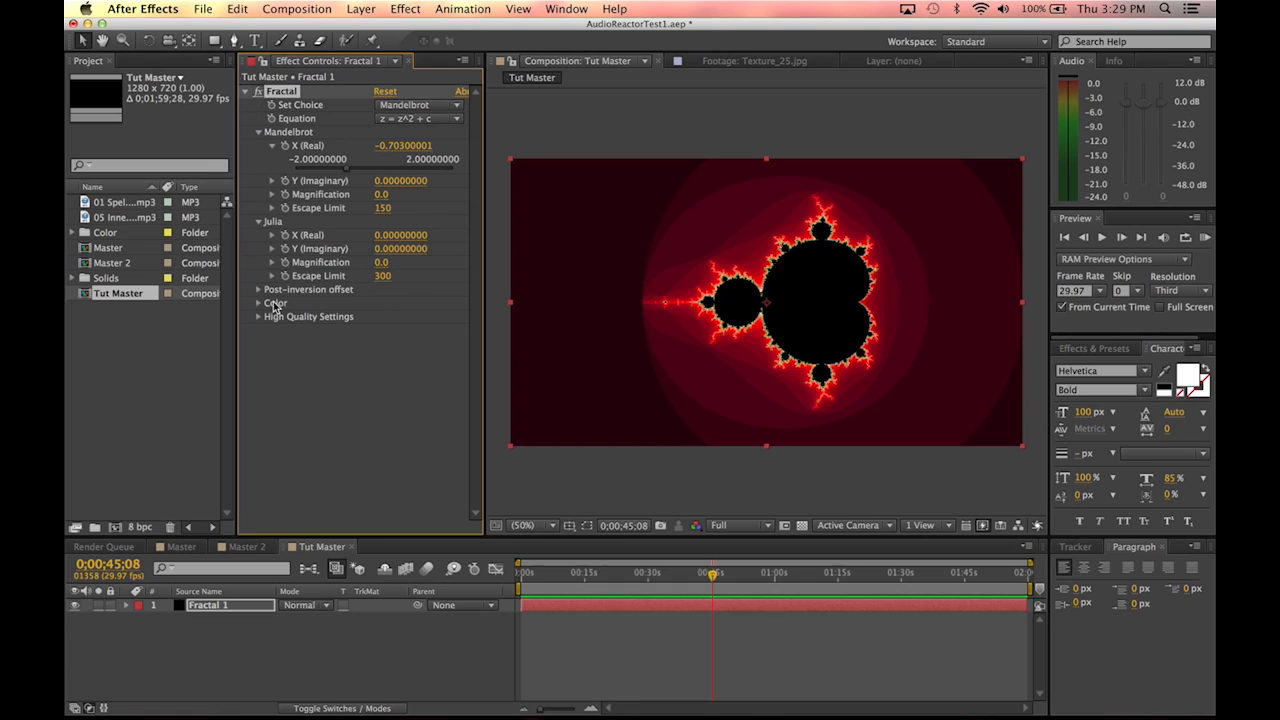
{"action": "left_click_drag", "start_coordinate": [399, 243], "coordinate": [574, 235]}
{"action": "key", "text": "super+z"}
{"action": "key", "text": "super+z"}
{"action": "left_click_drag", "start_coordinate": [383, 262], "coordinate": [513, 264]}
{"action": "left_click_drag", "start_coordinate": [383, 276], "coordinate": [728, 278]}
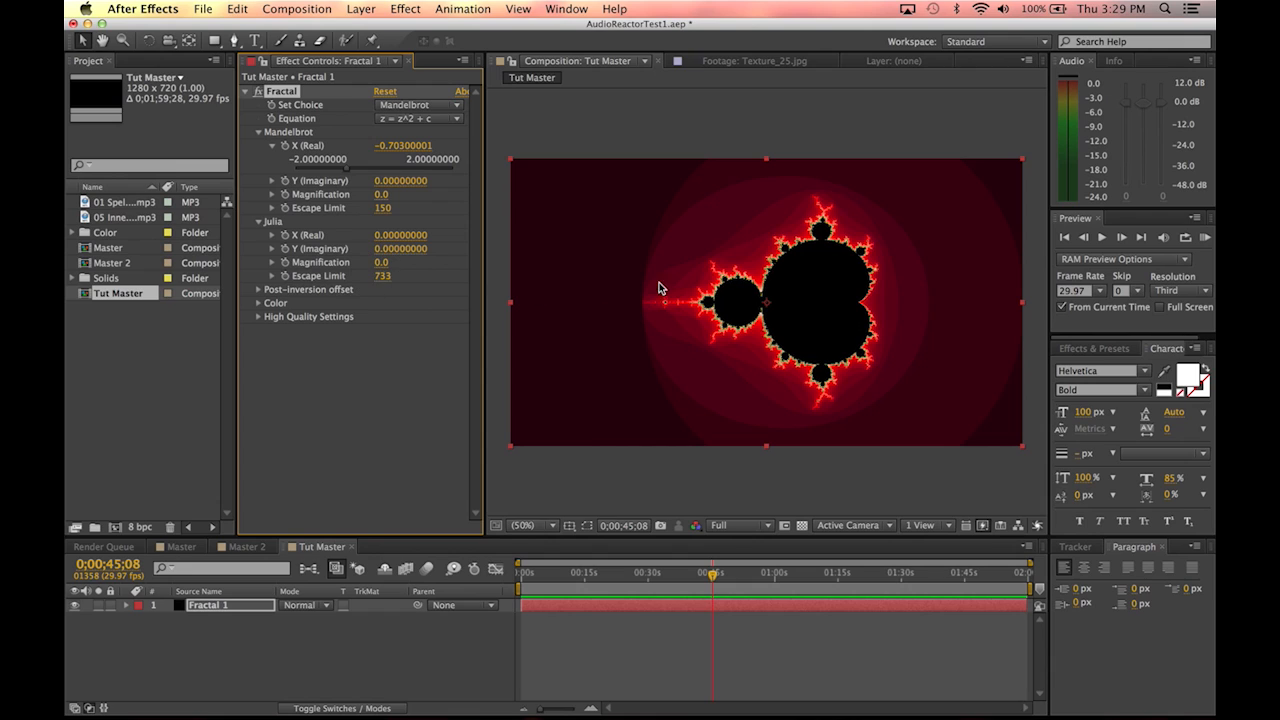
Step: Expand the Post-inversion offset and Color settings, choose the Escape Angle palette and try different Hue angles
{"action": "left_click", "coordinate": [261, 290]}
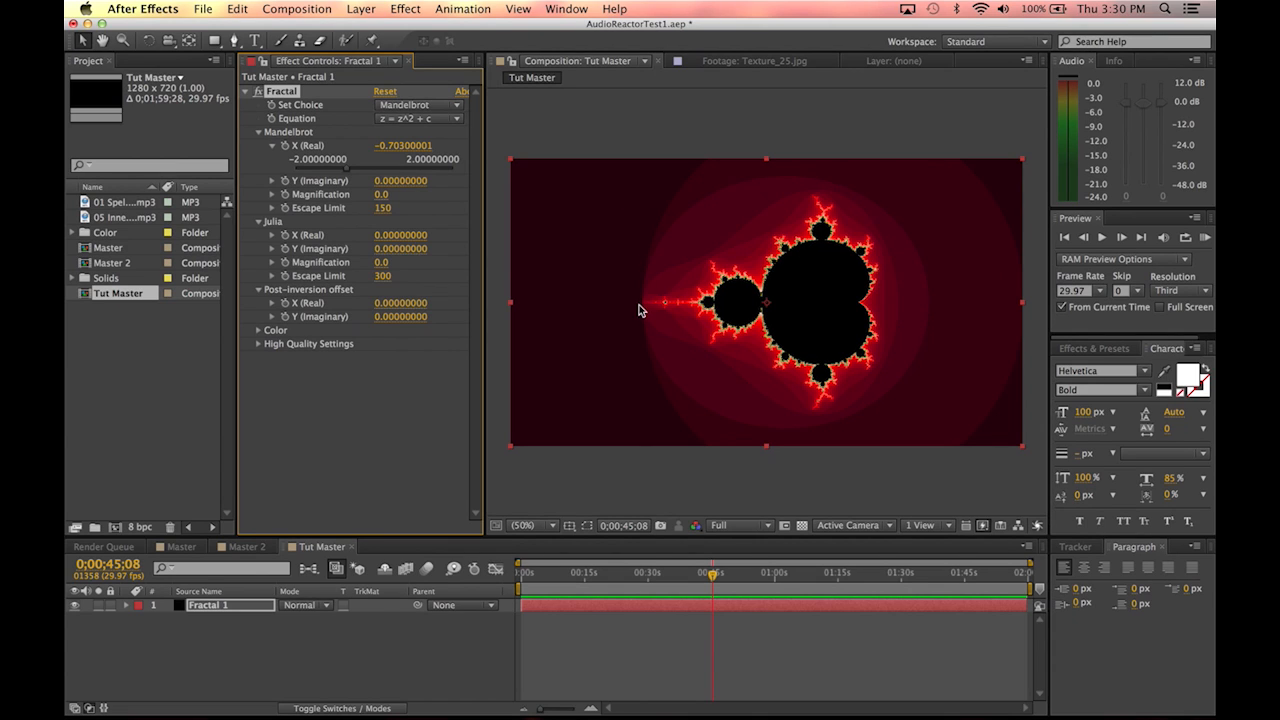
{"action": "left_click", "coordinate": [259, 331]}
{"action": "left_click", "coordinate": [427, 375]}
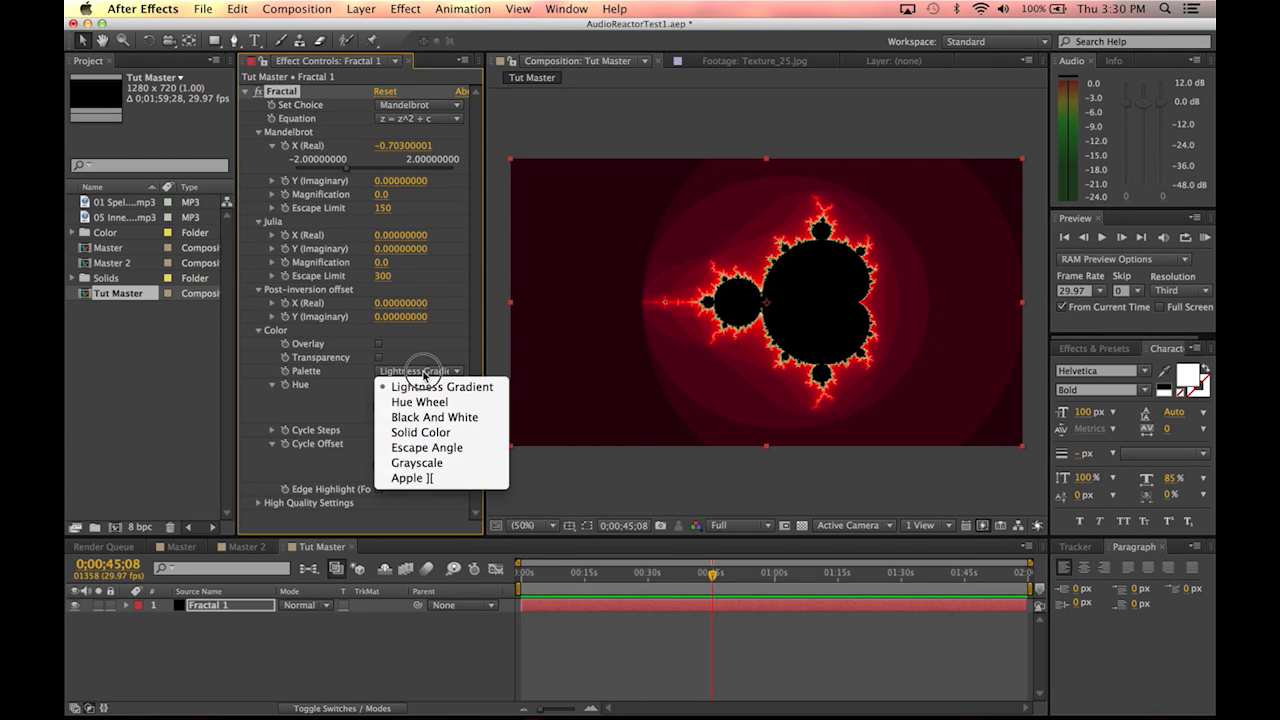
{"action": "left_click", "coordinate": [442, 452]}
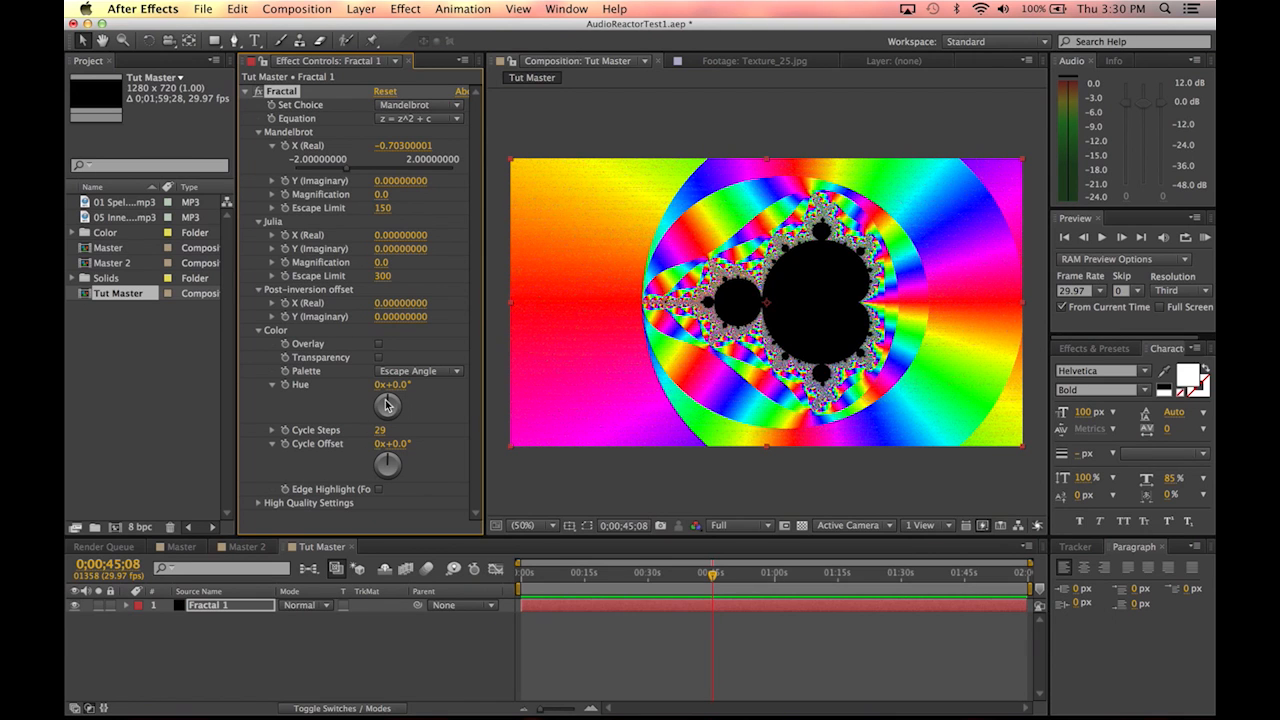
{"action": "left_click_drag", "start_coordinate": [388, 404], "coordinate": [95, 460]}
{"action": "left_click_drag", "start_coordinate": [398, 452], "coordinate": [447, 490]}
Step: Try the Grayscale and Apple ][ palettes on the fractal, with the Hue at 181°
{"action": "left_click", "coordinate": [413, 373]}
{"action": "left_click", "coordinate": [432, 463]}
{"action": "left_click", "coordinate": [413, 372]}
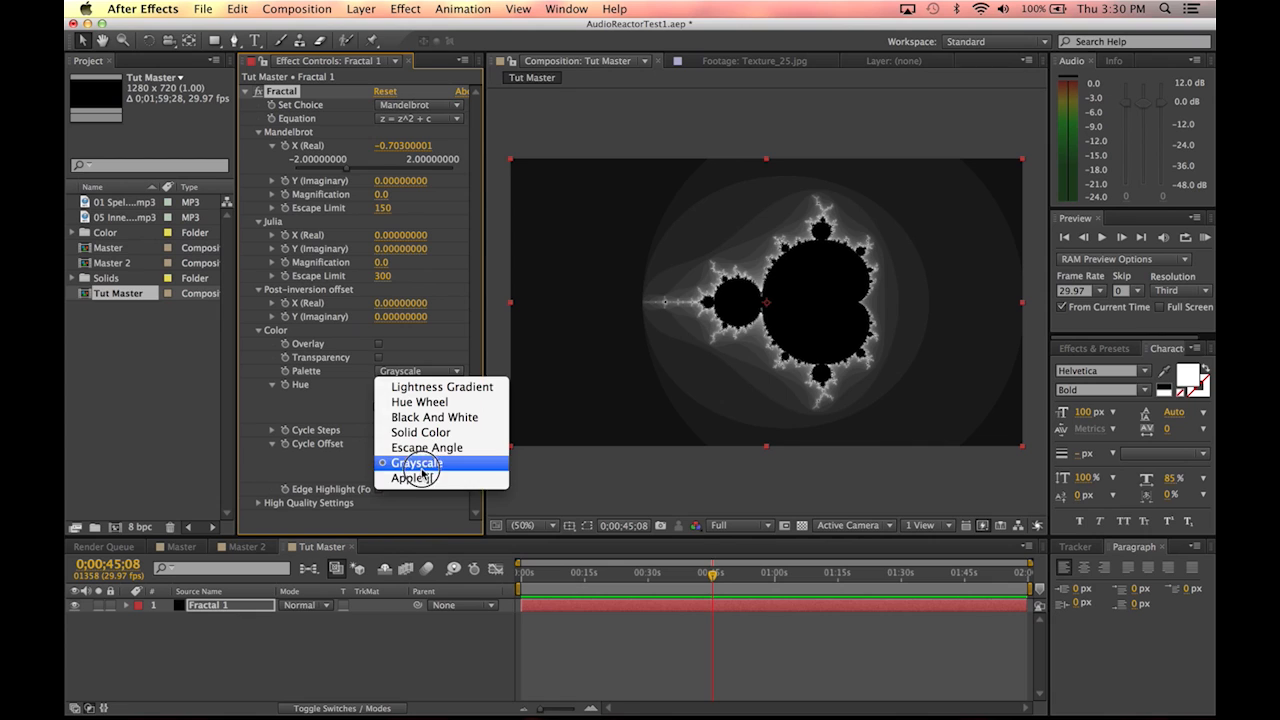
{"action": "left_click", "coordinate": [424, 478]}
{"action": "left_click", "coordinate": [427, 372]}
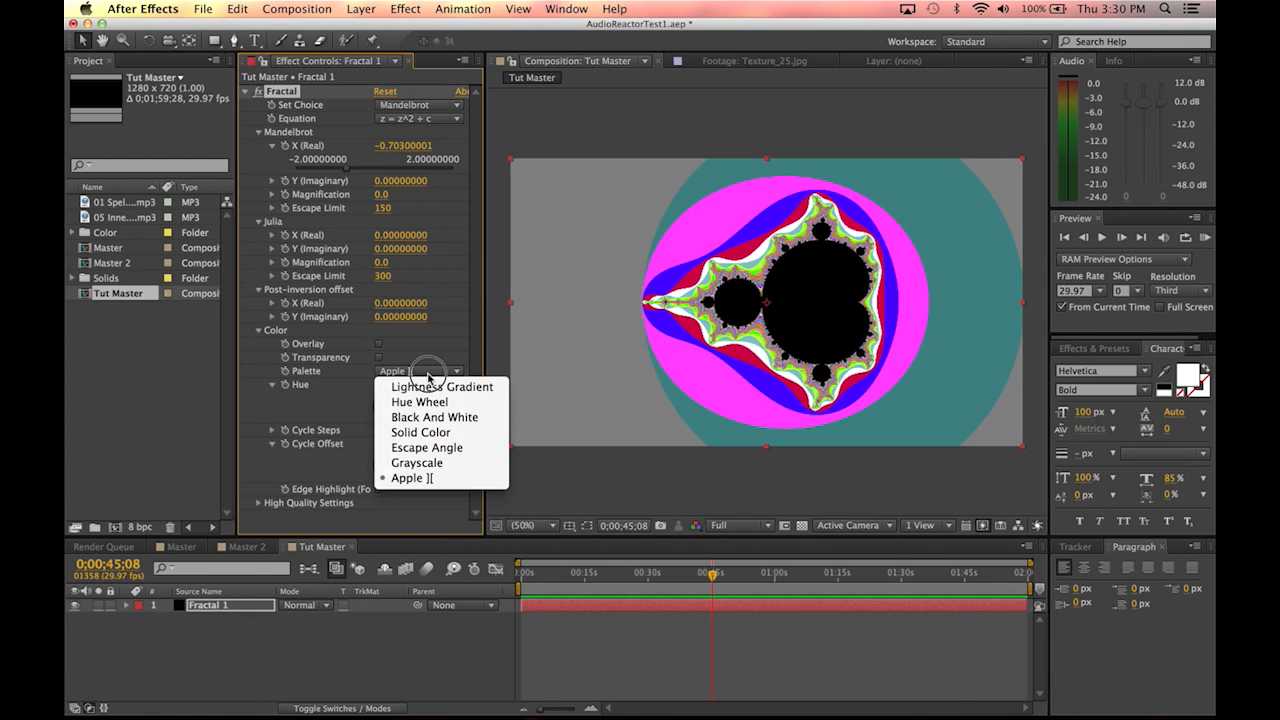
{"action": "left_click", "coordinate": [430, 408]}
{"action": "left_click_drag", "start_coordinate": [385, 405], "coordinate": [379, 440]}
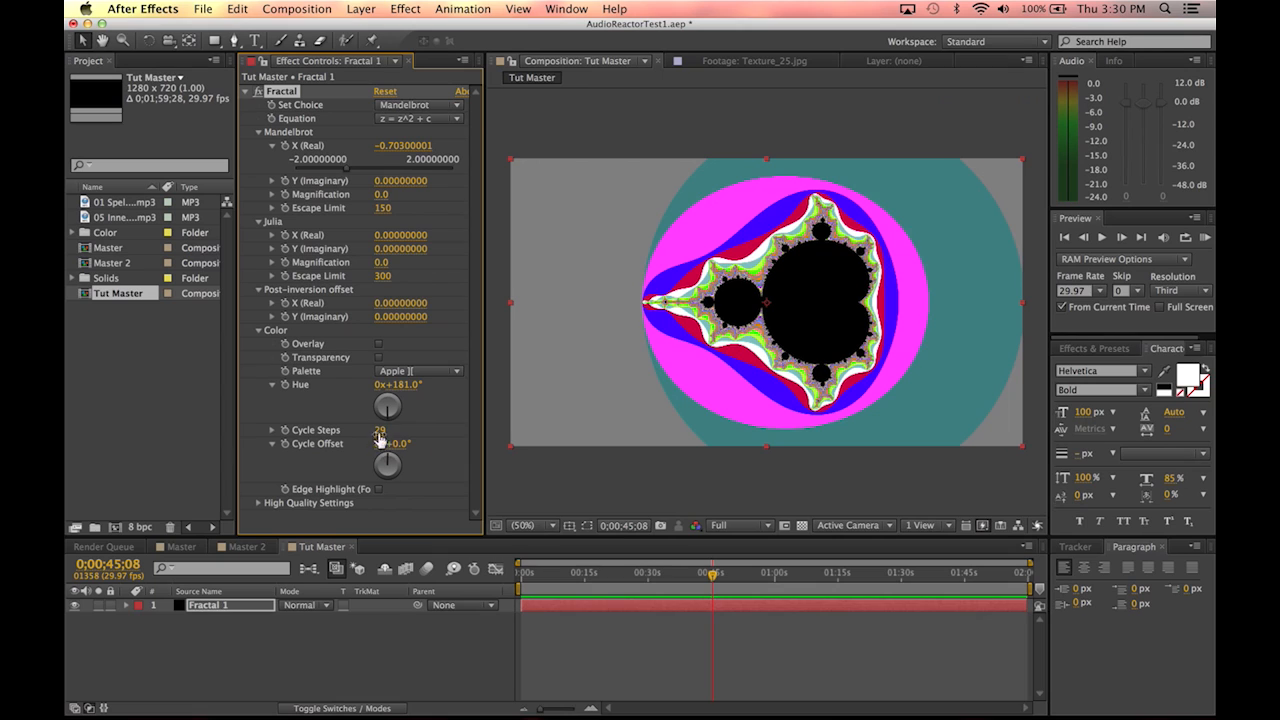
Step: Set the fractal's palette to Hue Wheel and its Hue to -84°
{"action": "left_click", "coordinate": [401, 372]}
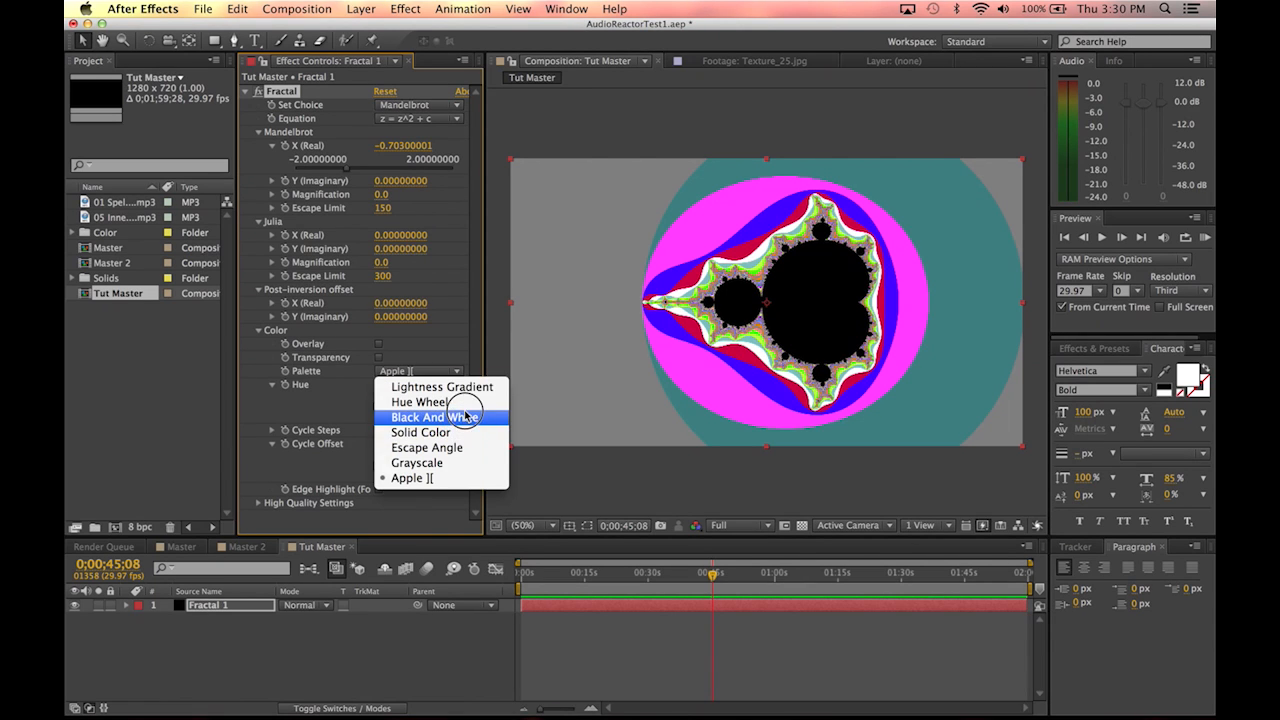
{"action": "left_click", "coordinate": [395, 402]}
{"action": "left_click_drag", "start_coordinate": [413, 412], "coordinate": [318, 404]}
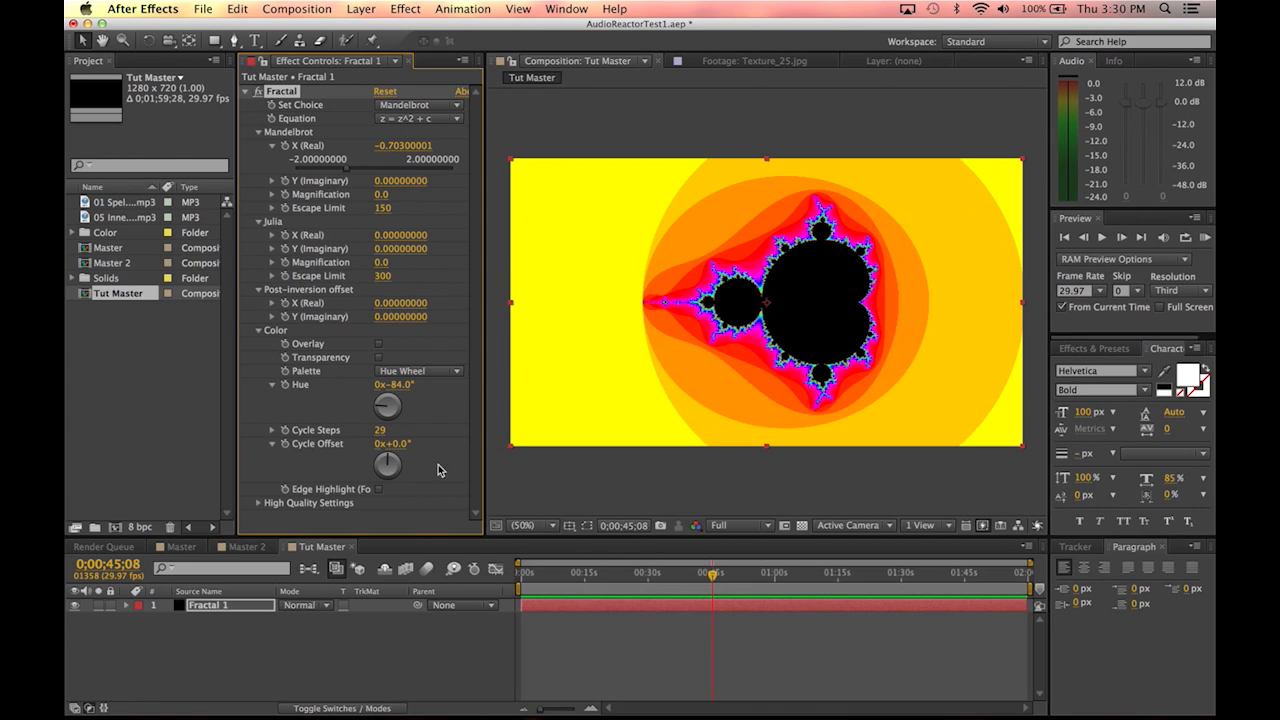
Step: Add the expression wiggle(.25,500) to the Mandelbrot's X (Real) on Fractal 1 and check it at 0;00;00;28
{"action": "left_click", "coordinate": [235, 632]}
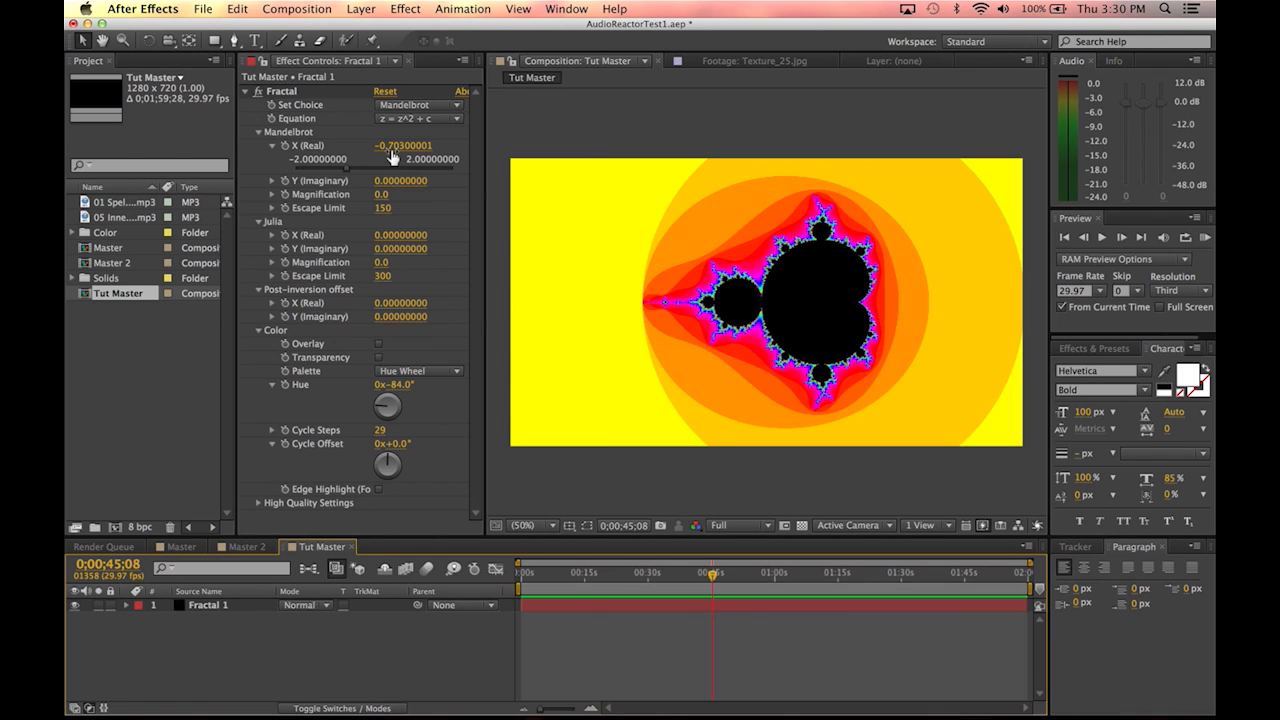
{"action": "left_click", "coordinate": [220, 609]}
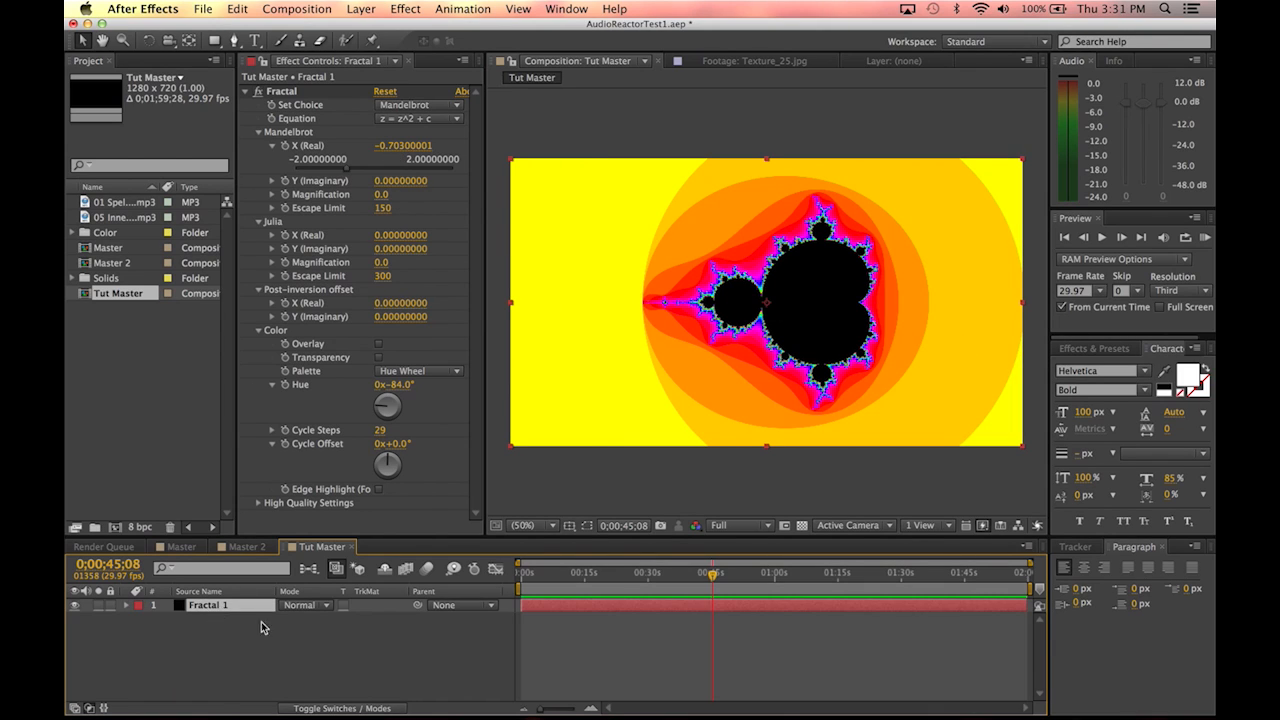
{"action": "left_click", "coordinate": [285, 146], "text": "alt"}
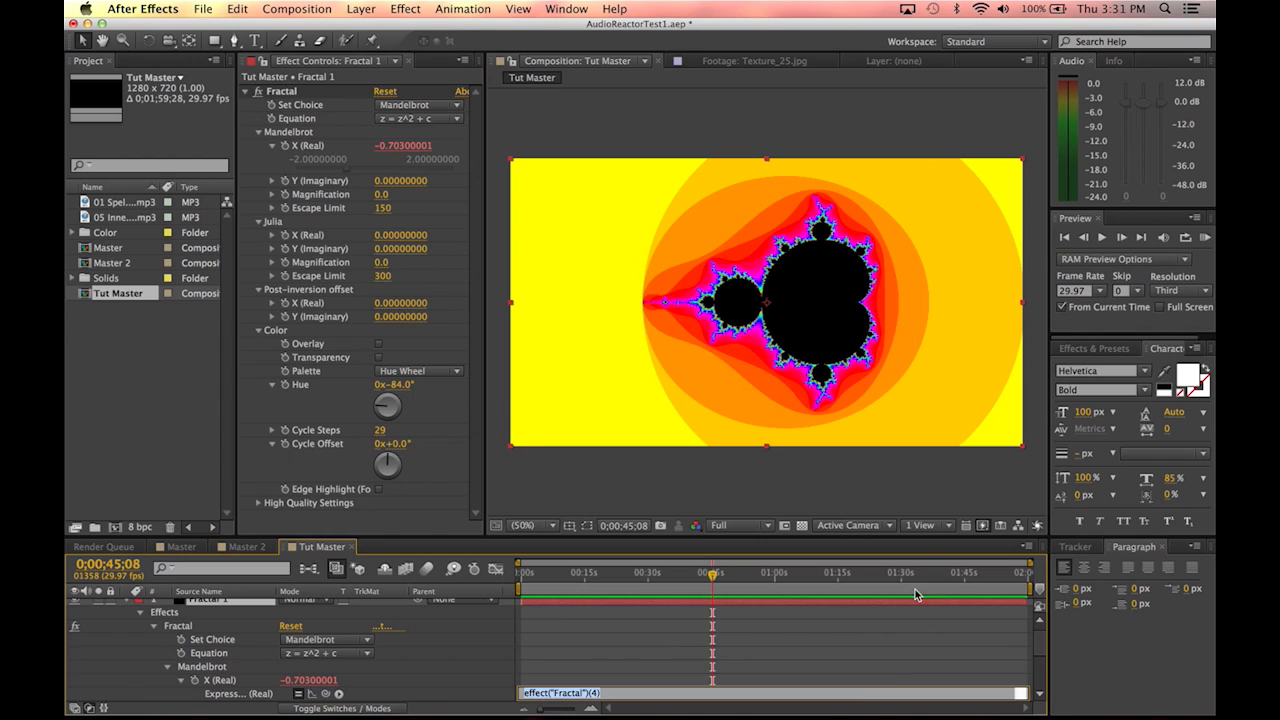
{"action": "scroll", "coordinate": [856, 662], "scroll_direction": "down", "scroll_amount": 2}
{"action": "left_click", "coordinate": [616, 671]}
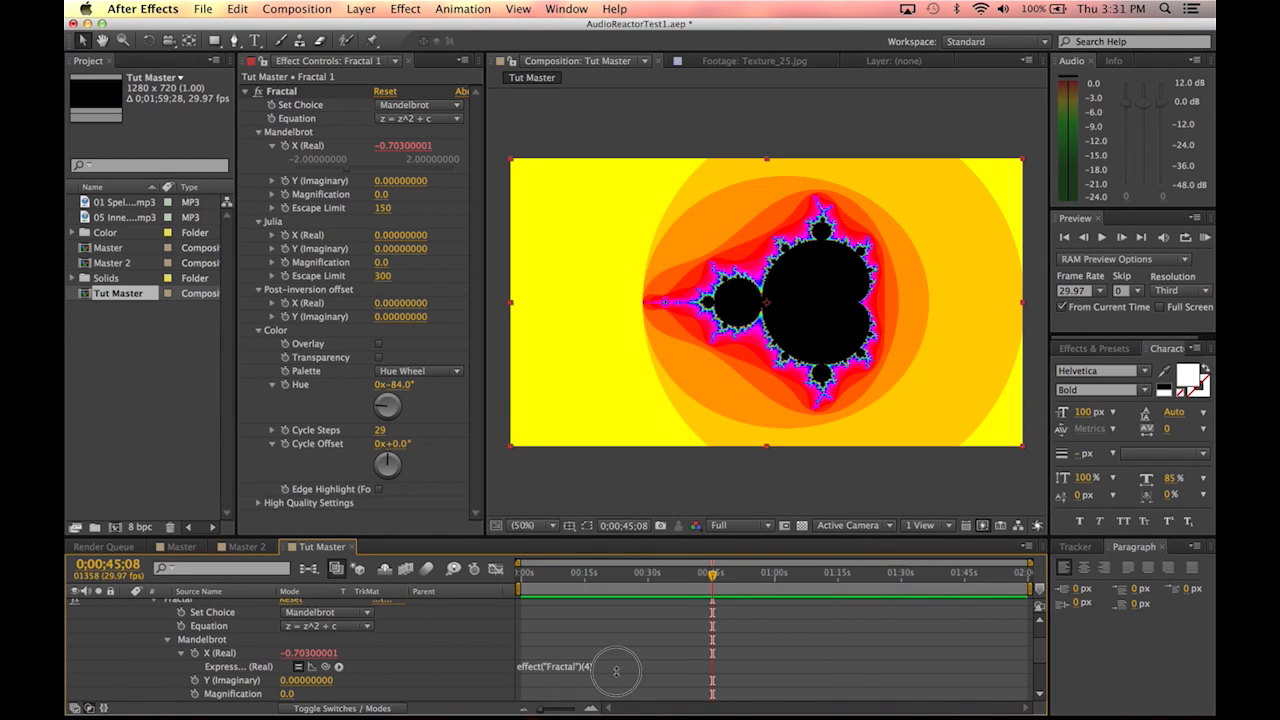
{"action": "left_click", "coordinate": [616, 671]}
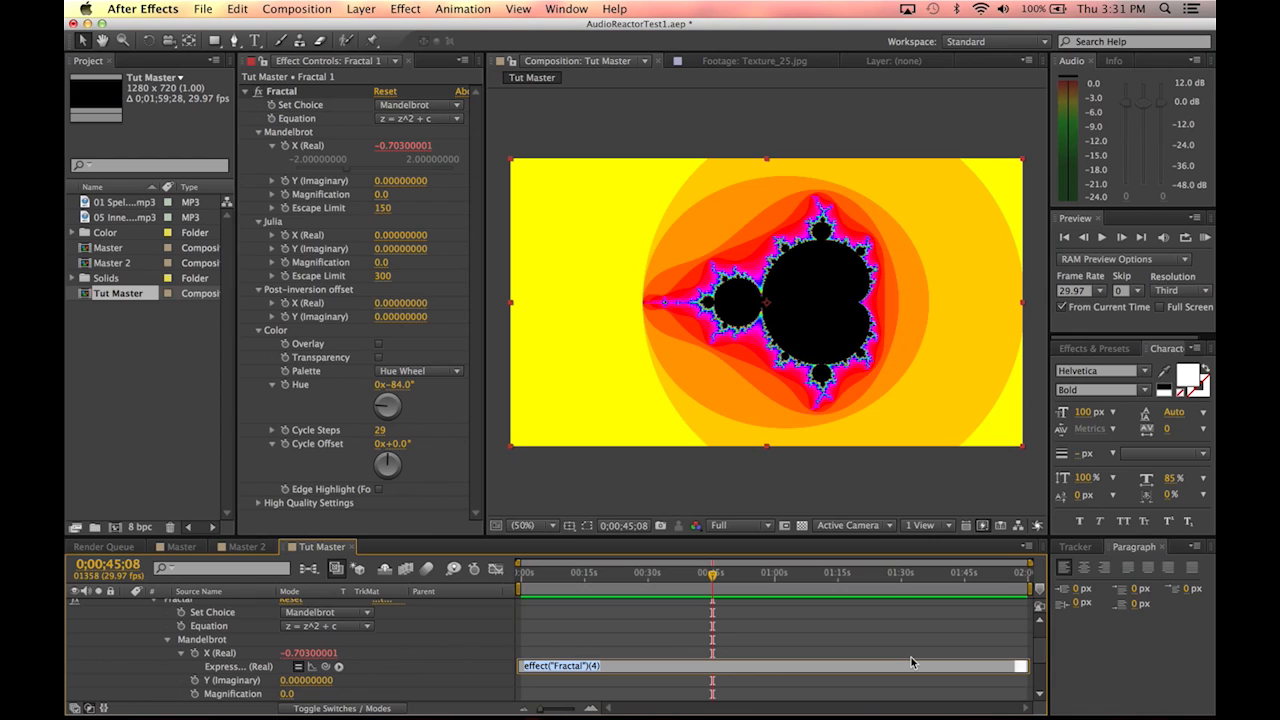
{"action": "type", "text": "wiggle(.25,500"}
{"action": "left_click", "coordinate": [676, 630]}
{"action": "left_click_drag", "start_coordinate": [553, 577], "coordinate": [525, 575]}
Step: Change the X (Real) expression to wiggle(.25,2) and scrub through the timeline to 0;01;14;15
{"action": "left_click", "coordinate": [576, 668]}
{"action": "left_click", "coordinate": [588, 665]}
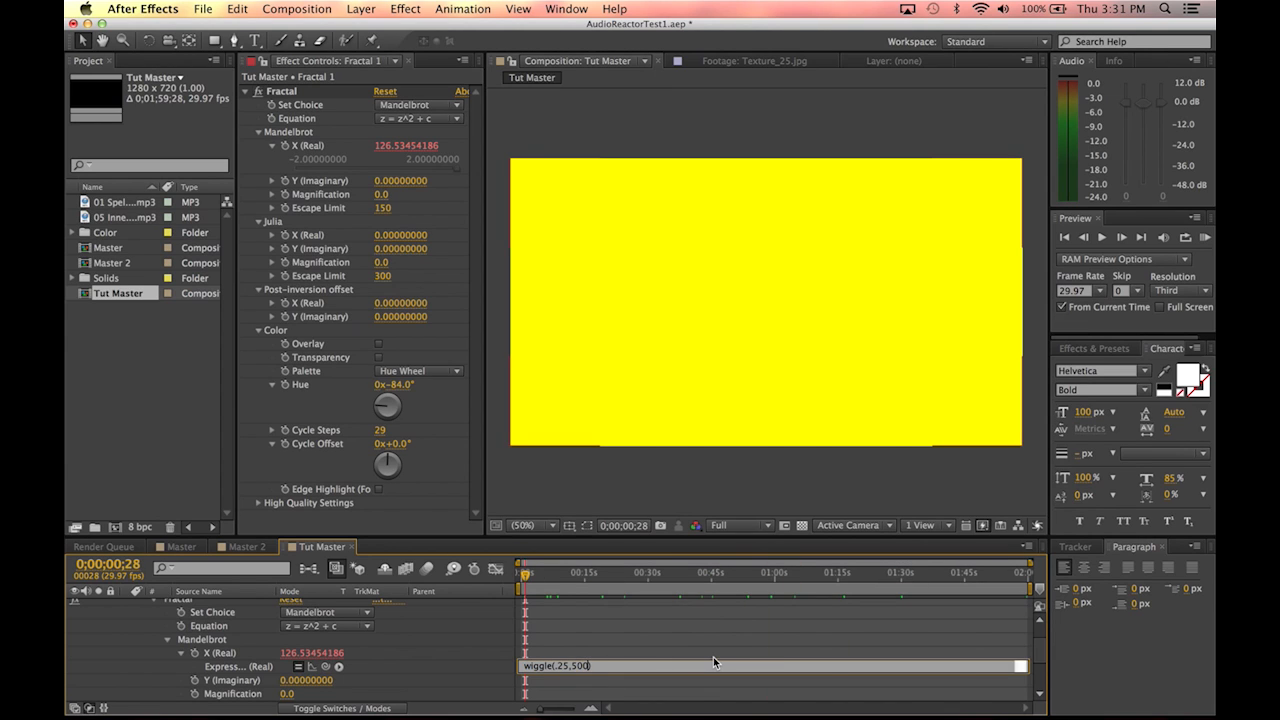
{"action": "key", "text": "BackSpace"}
{"action": "key", "text": "BackSpace"}
{"action": "key", "text": "BackSpace"}
{"action": "type", "text": "2"}
{"action": "left_click", "coordinate": [624, 632]}
{"action": "left_click_drag", "start_coordinate": [564, 570], "coordinate": [590, 572]}
{"action": "left_click", "coordinate": [836, 572]}
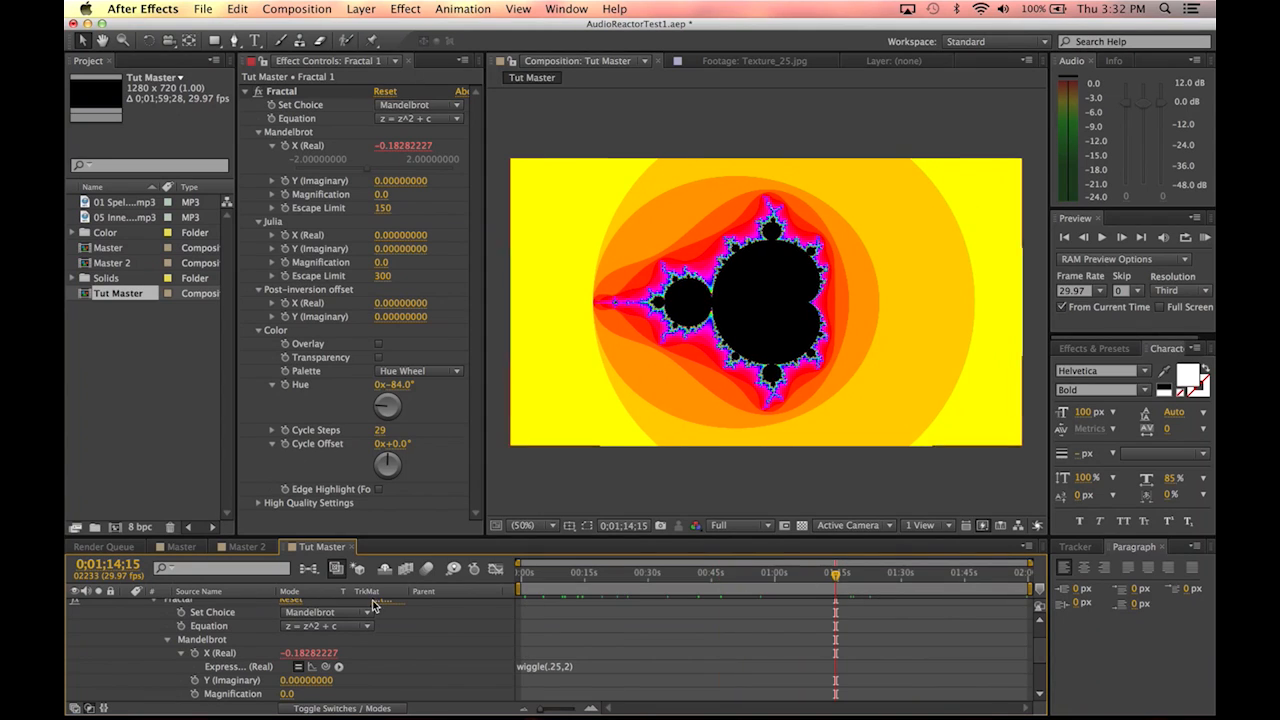
Step: Examine the expressions on Deep Royal Blue Solid 2 in the Master composition, then return to Tut Master
{"action": "left_click", "coordinate": [178, 546]}
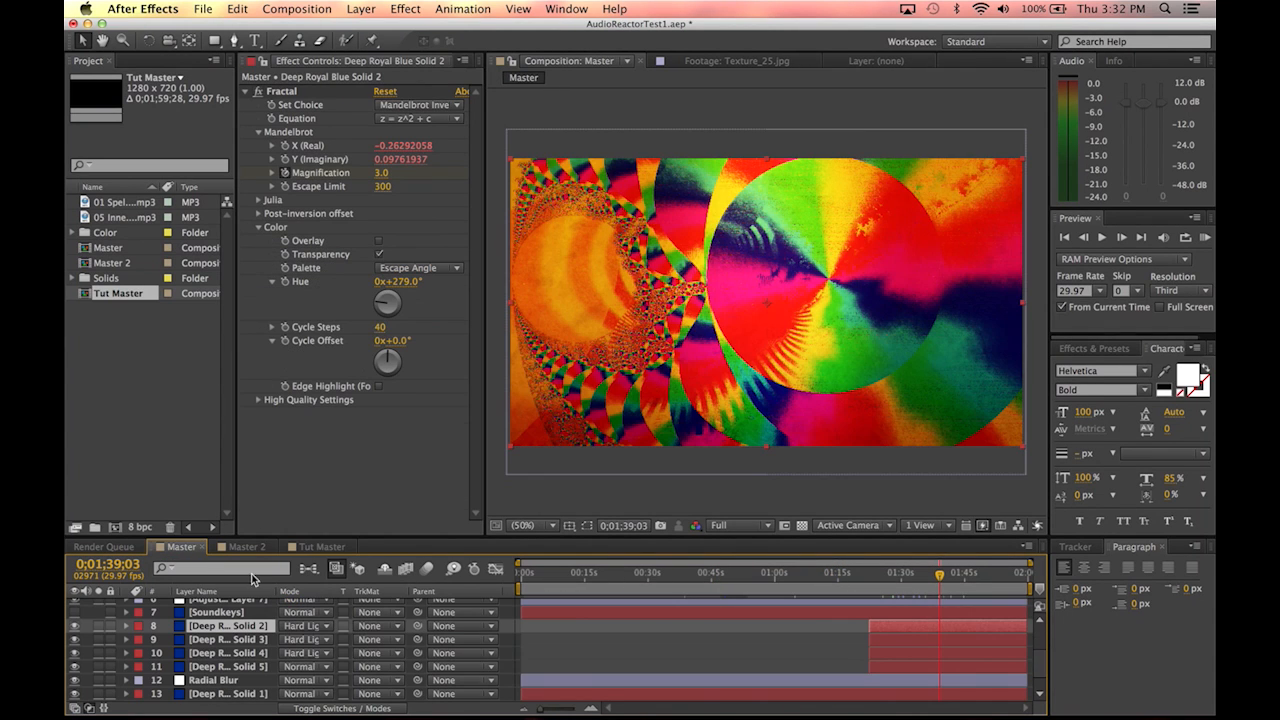
{"action": "key", "text": "e"}
{"action": "key", "text": "e"}
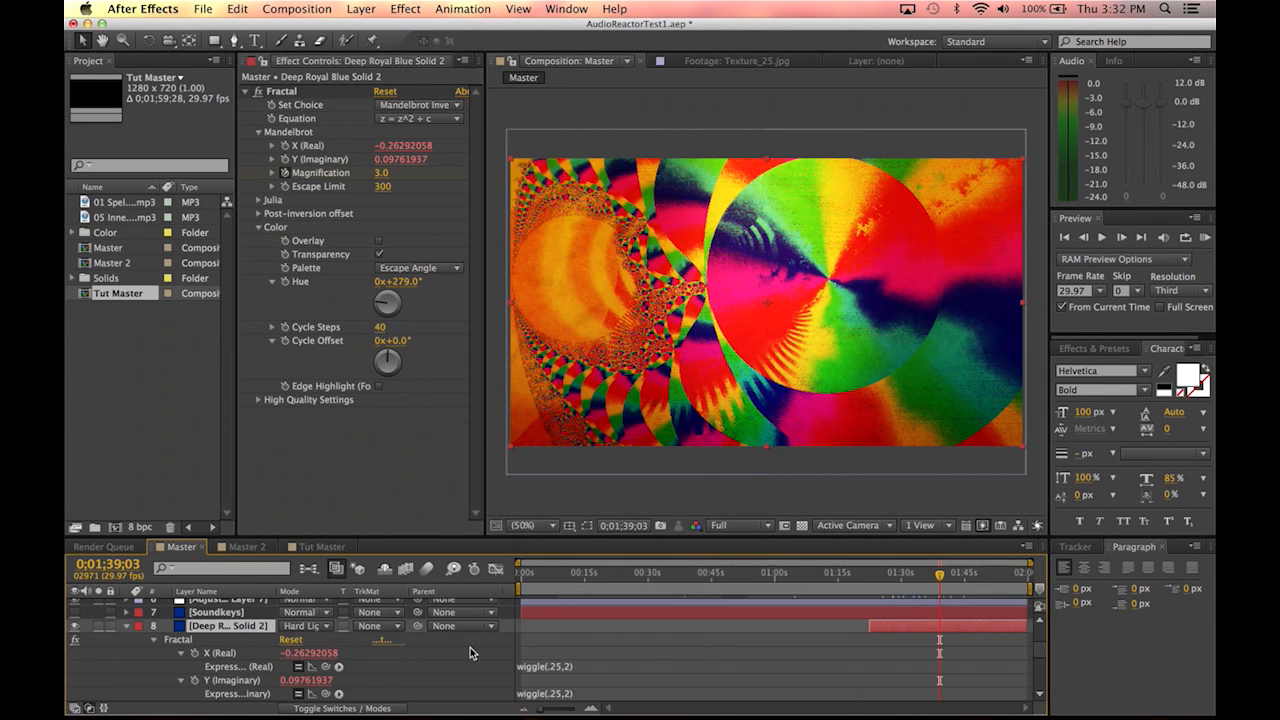
{"action": "scroll", "coordinate": [605, 685], "scroll_direction": "down", "scroll_amount": 2}
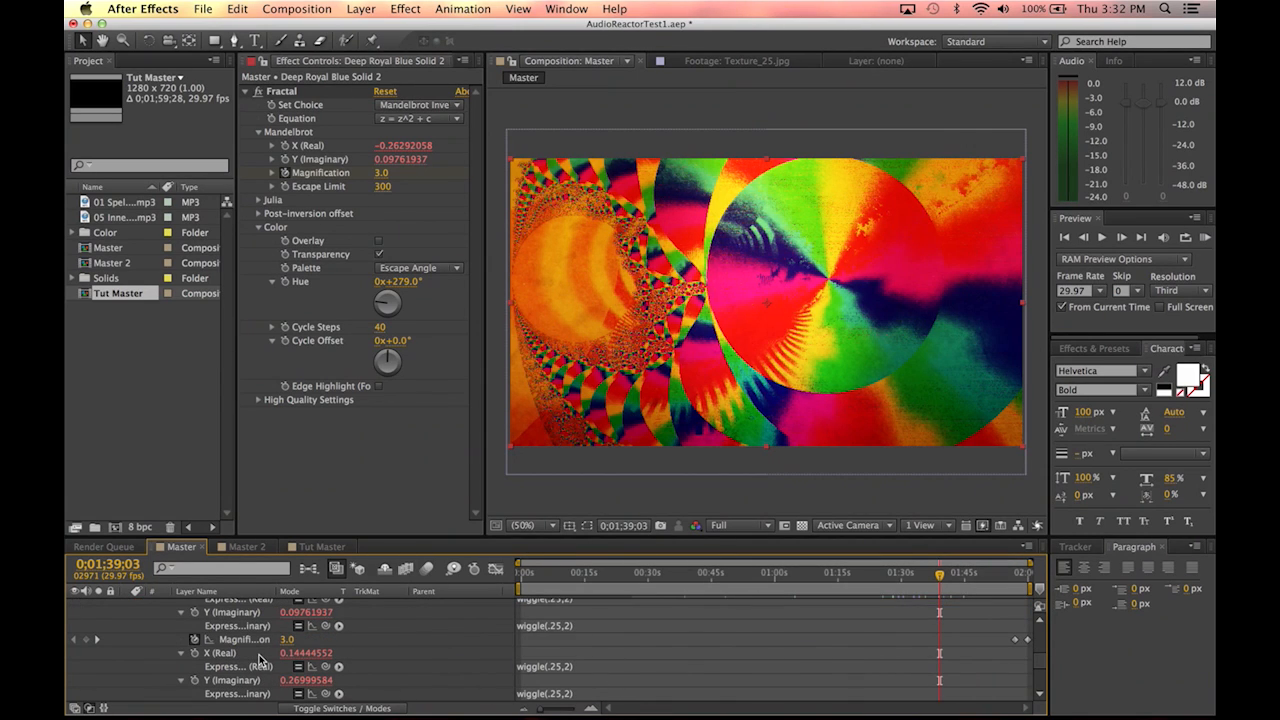
{"action": "left_click", "coordinate": [335, 547]}
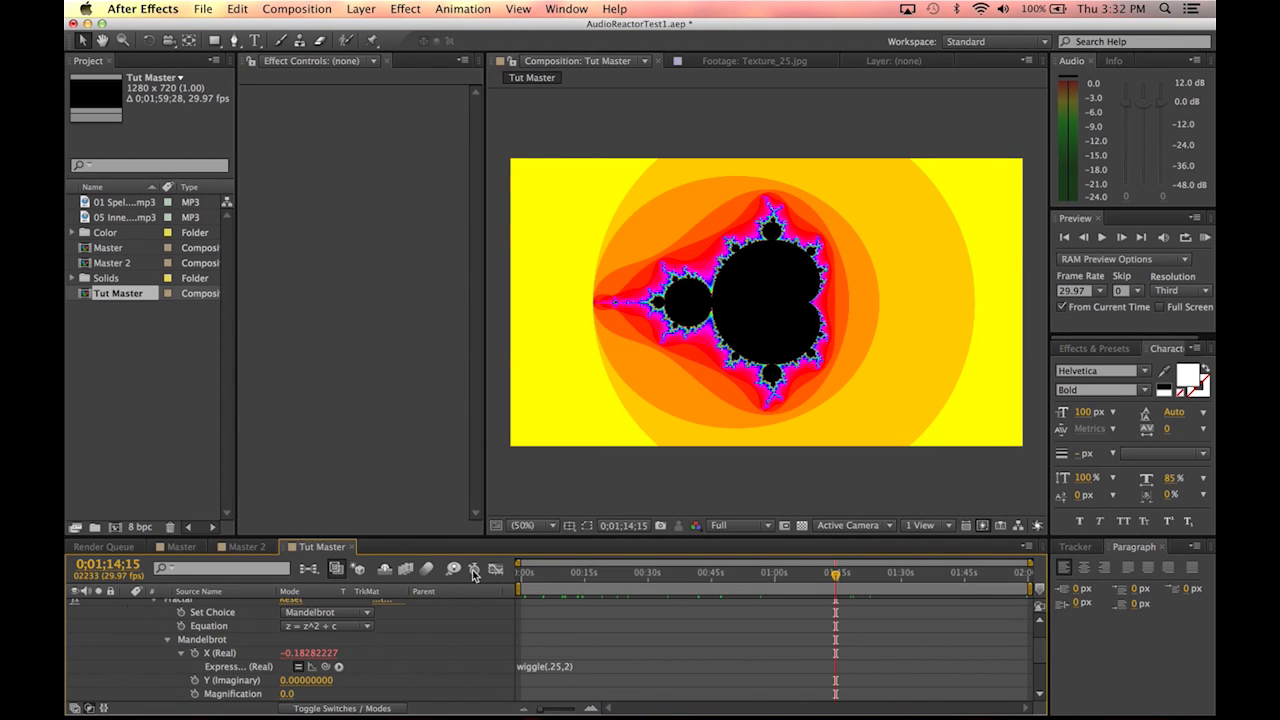
Step: Add the expression wiggle(.25,2) to the Mandelbrot's Y (Imaginary) on Fractal 1
{"action": "scroll", "coordinate": [220, 670], "scroll_direction": "down", "scroll_amount": 2}
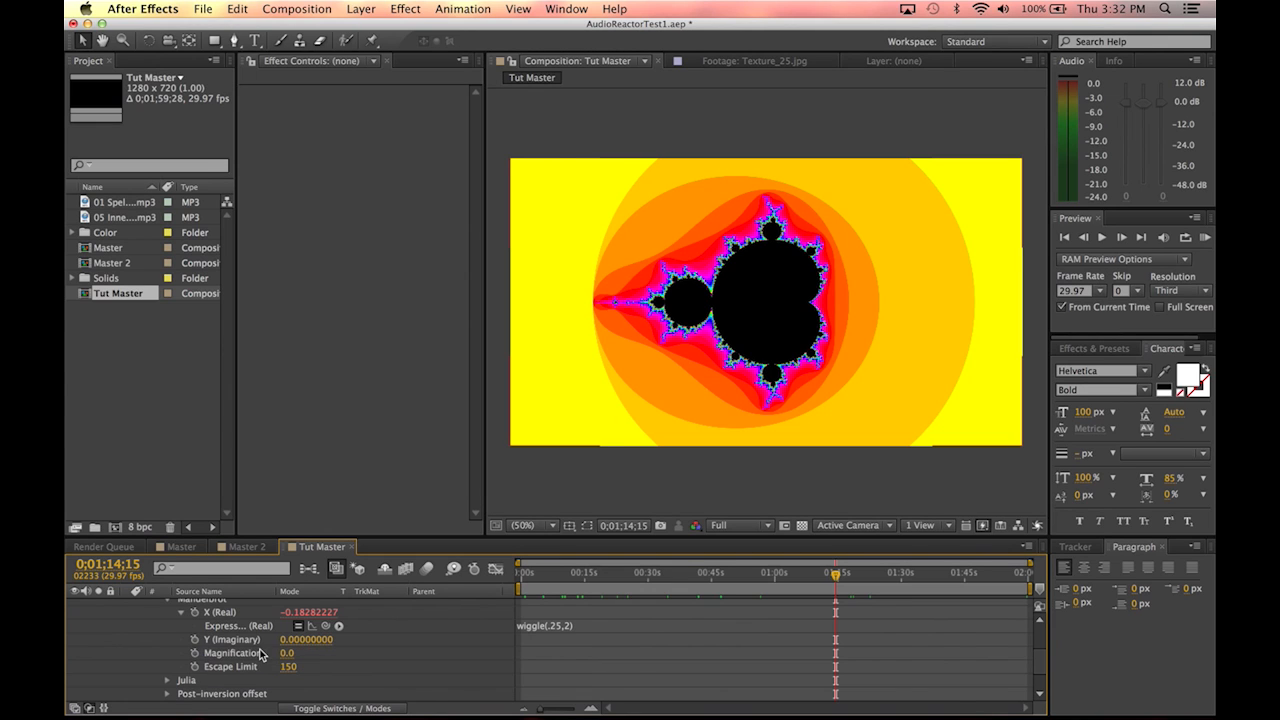
{"action": "scroll", "coordinate": [186, 636], "scroll_direction": "up", "scroll_amount": 5}
{"action": "left_click", "coordinate": [183, 612]}
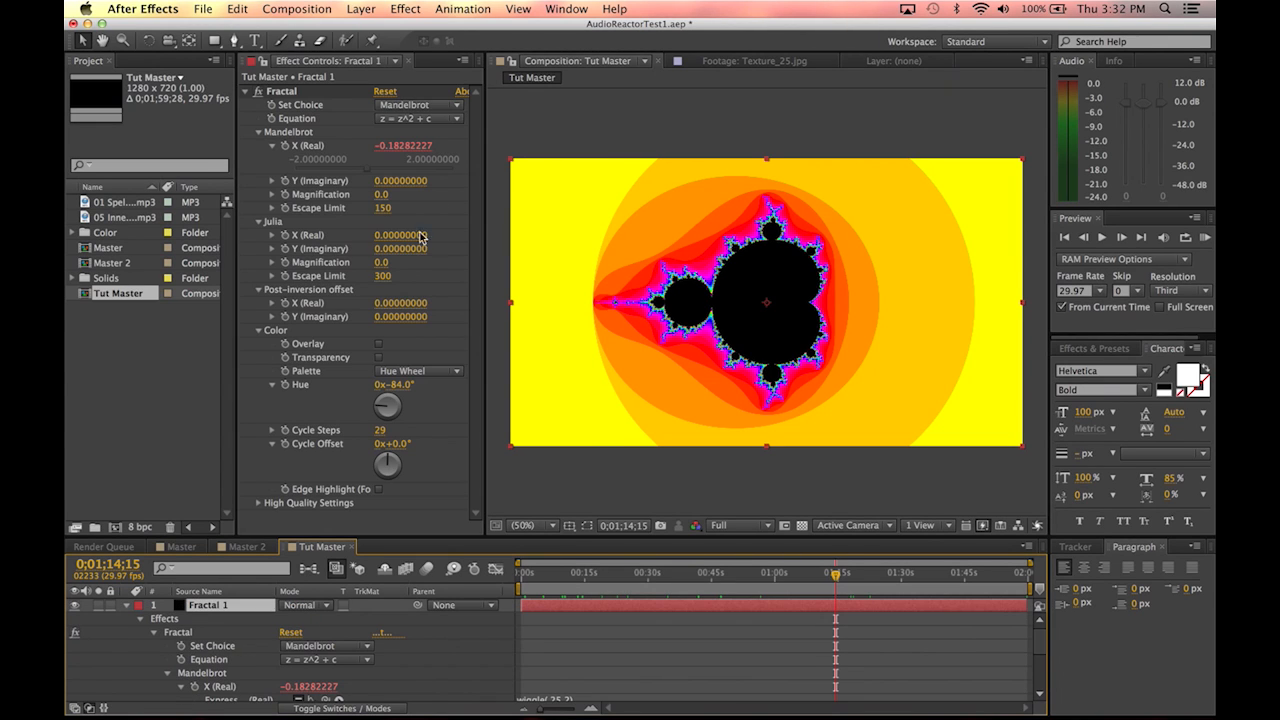
{"action": "left_click", "coordinate": [284, 182], "text": "alt"}
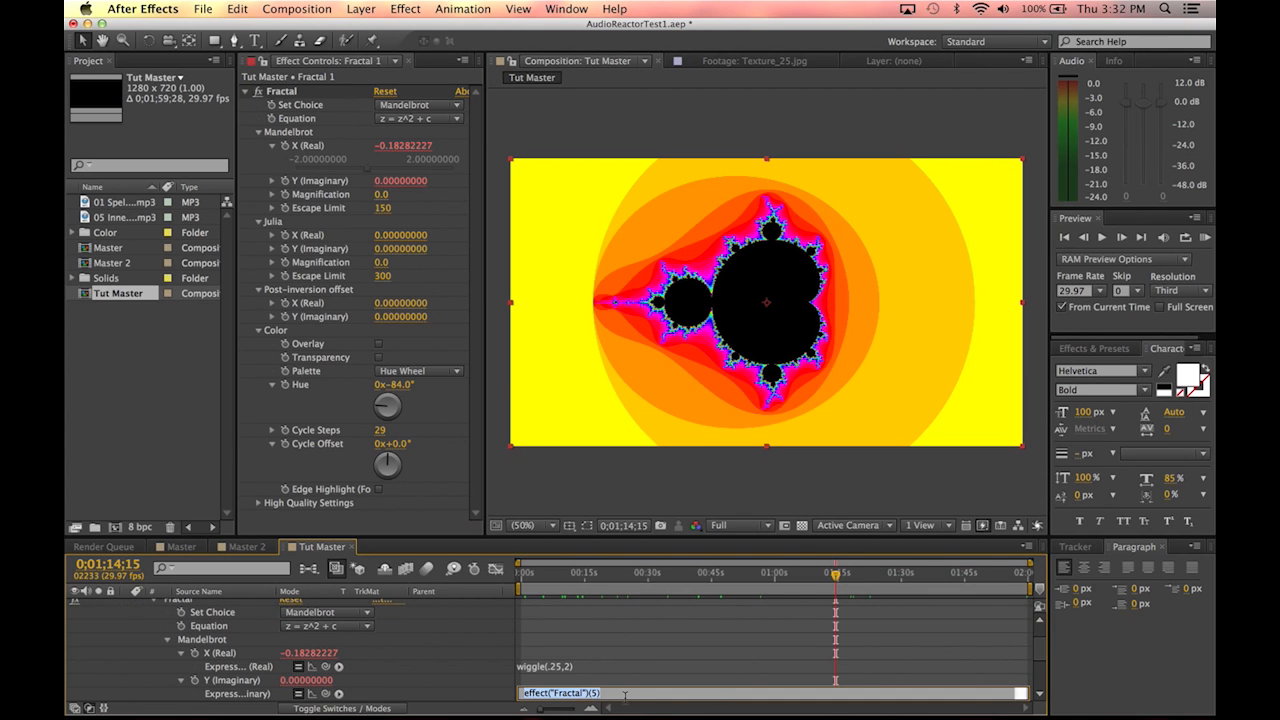
{"action": "type", "text": "wiggle(.25,2"}
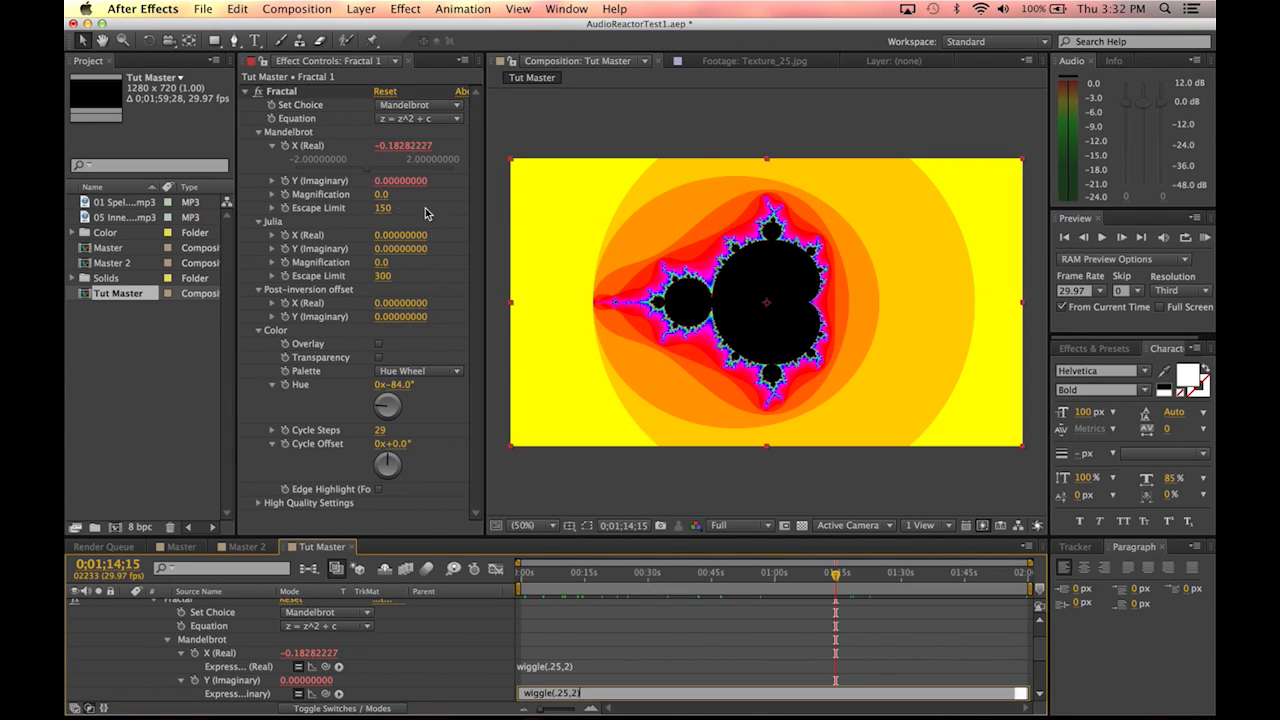
{"action": "left_click", "coordinate": [709, 651]}
{"action": "mouse_move", "coordinate": [390, 186]}
{"action": "left_mouse_down"}
{"action": "mouse_move", "coordinate": [486, 177]}
{"action": "mouse_move", "coordinate": [622, 193]}
{"action": "mouse_move", "coordinate": [480, 184]}
{"action": "mouse_move", "coordinate": [557, 182]}
{"action": "mouse_move", "coordinate": [195, 198]}
{"action": "mouse_move", "coordinate": [706, 191]}
{"action": "mouse_move", "coordinate": [207, 185]}
{"action": "mouse_move", "coordinate": [422, 178]}
{"action": "mouse_move", "coordinate": [412, 175]}
{"action": "left_mouse_up"}
{"action": "key", "text": "super+z"}
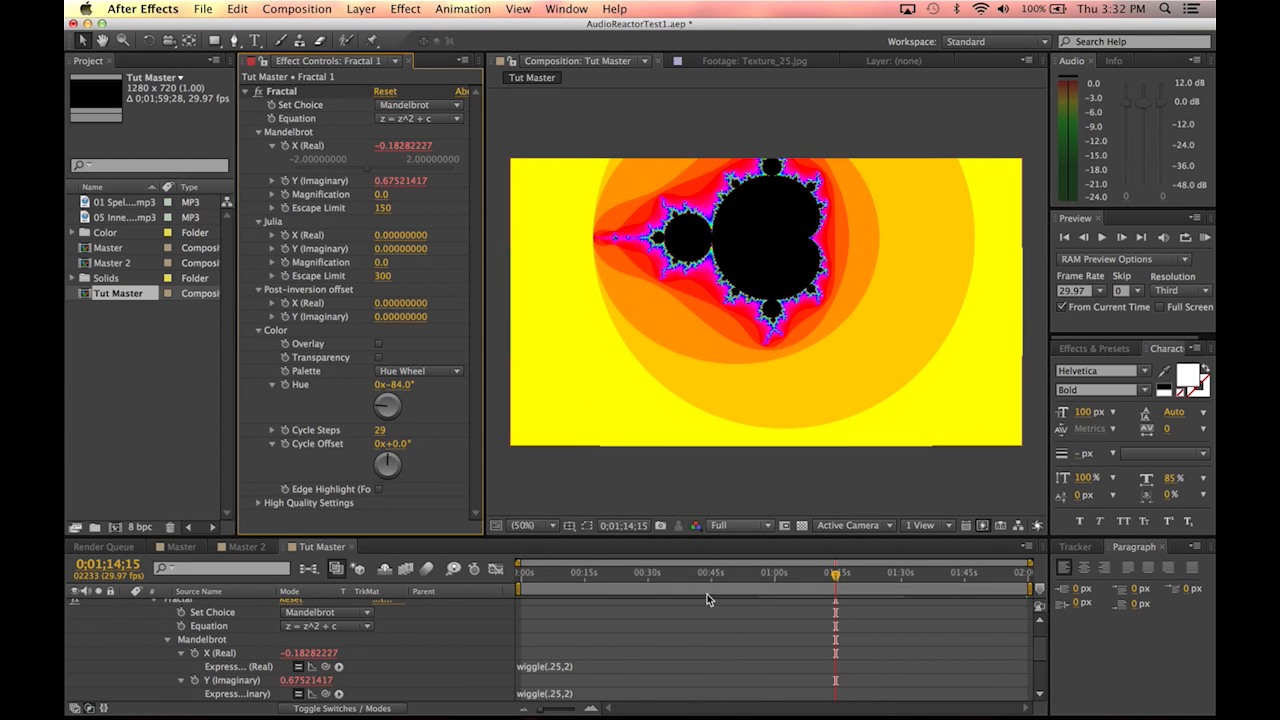
Step: Save the project and scrub through the timeline to 0;00;35;24 to check the wiggle motion
{"action": "key", "text": "super+s"}
{"action": "left_click", "coordinate": [540, 574]}
{"action": "left_click_drag", "start_coordinate": [540, 574], "coordinate": [607, 636]}
{"action": "left_click_drag", "start_coordinate": [950, 573], "coordinate": [672, 592]}
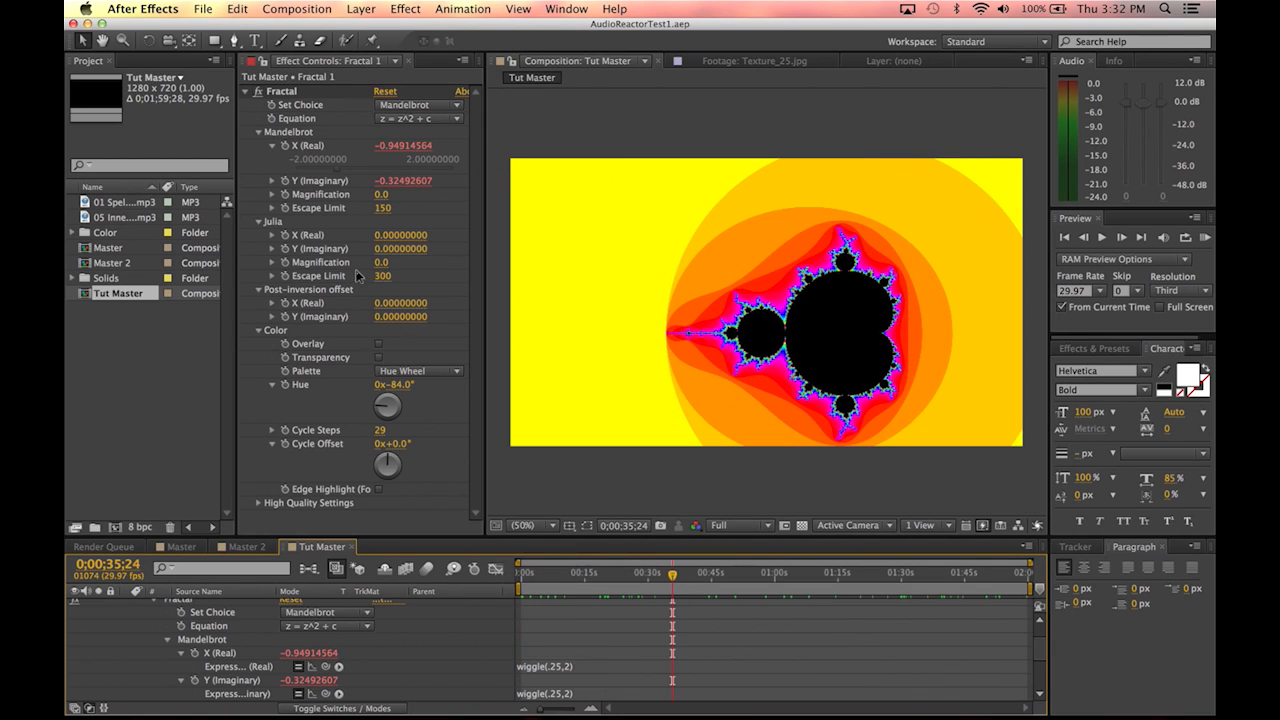
Step: Collapse the Fractal 1 layer, duplicate it and rename the upper copy Fractal 2
{"action": "scroll", "coordinate": [232, 641], "scroll_direction": "up", "scroll_amount": 3}
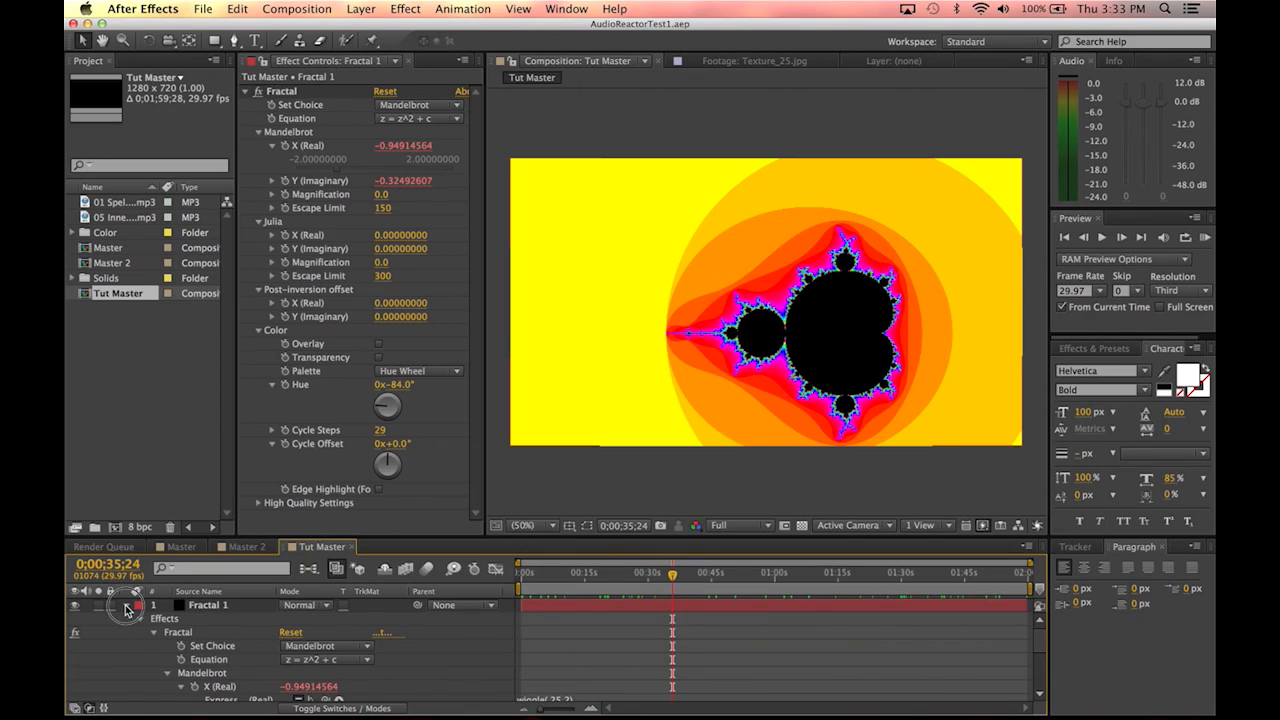
{"action": "left_click", "coordinate": [126, 606]}
{"action": "left_click", "coordinate": [215, 608]}
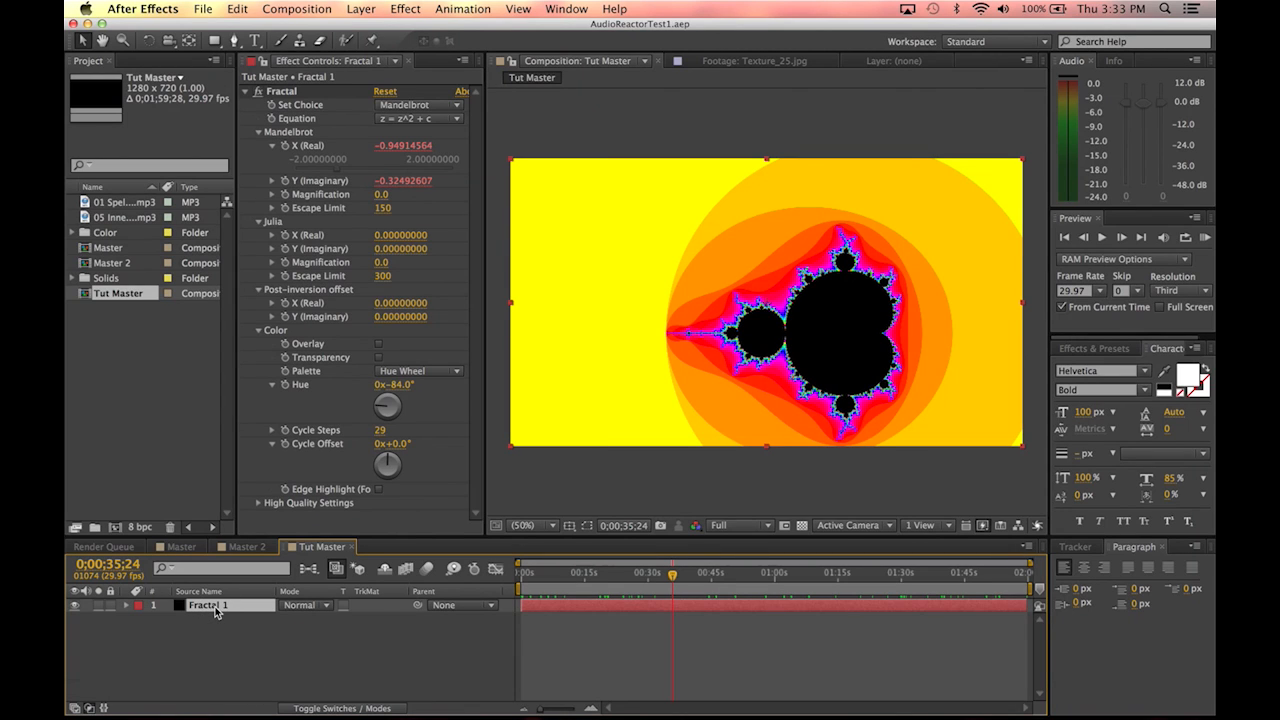
{"action": "key", "text": "super+d"}
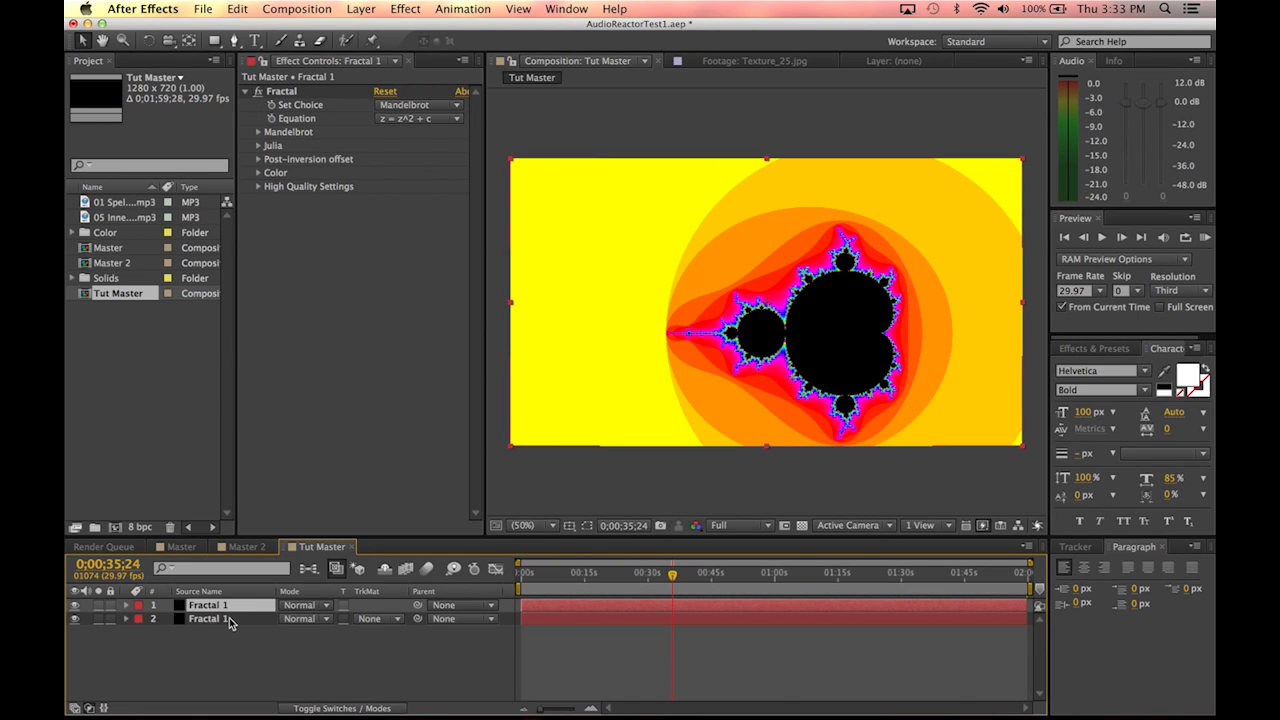
{"action": "key", "text": "Return"}
{"action": "left_click", "coordinate": [228, 605]}
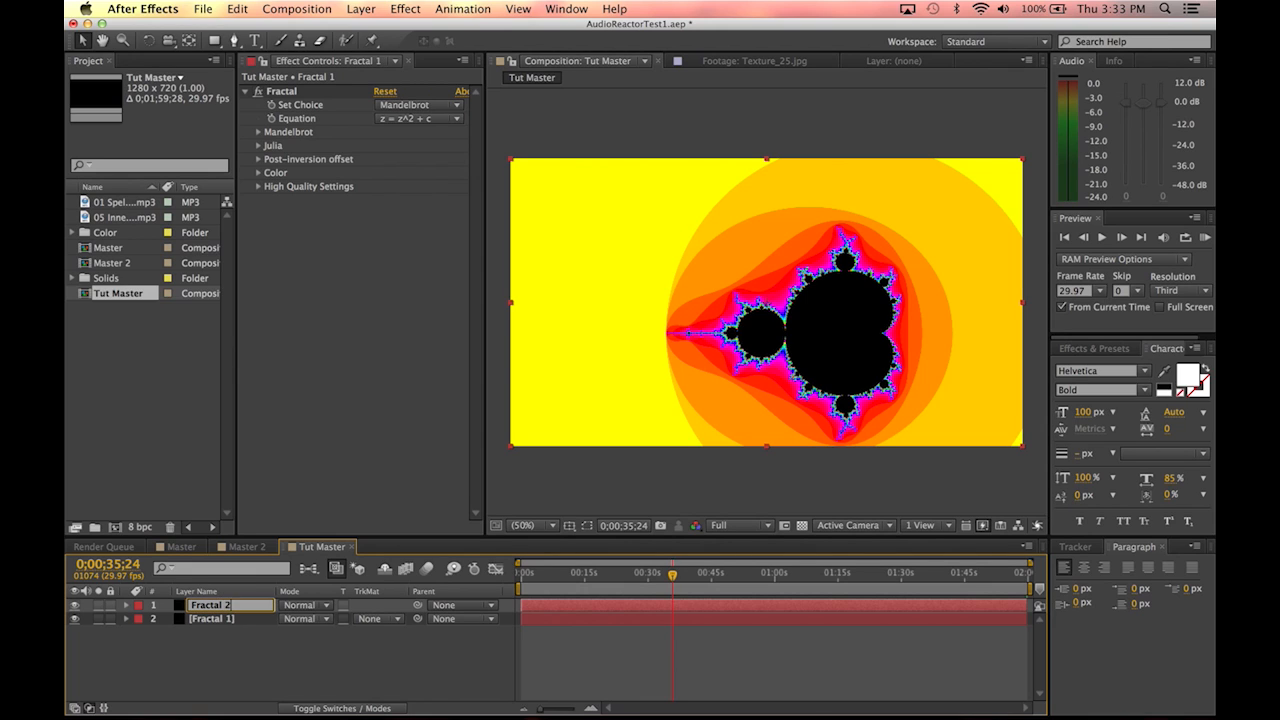
{"action": "type", "text": "2"}
{"action": "key", "text": "Return"}
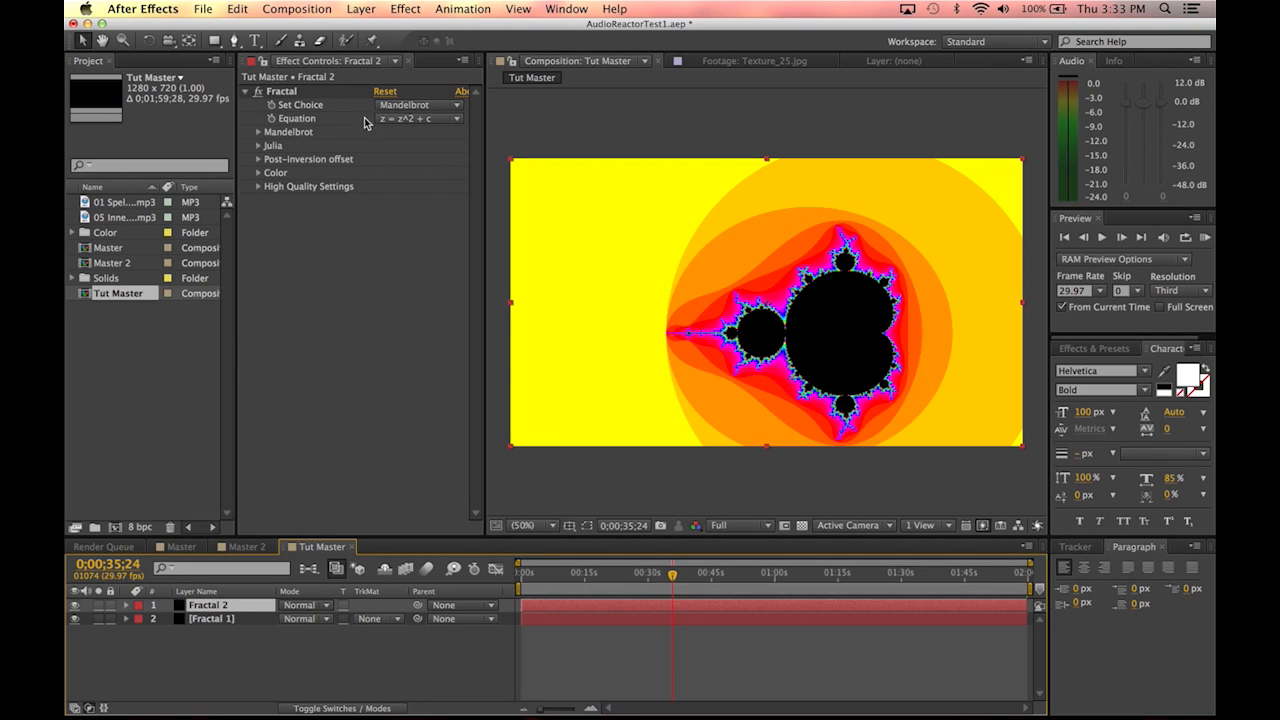
Step: Set Fractal 2's equation to z = z^7 + c, keeping Mandelbrot as the set choice
{"action": "left_click", "coordinate": [408, 105]}
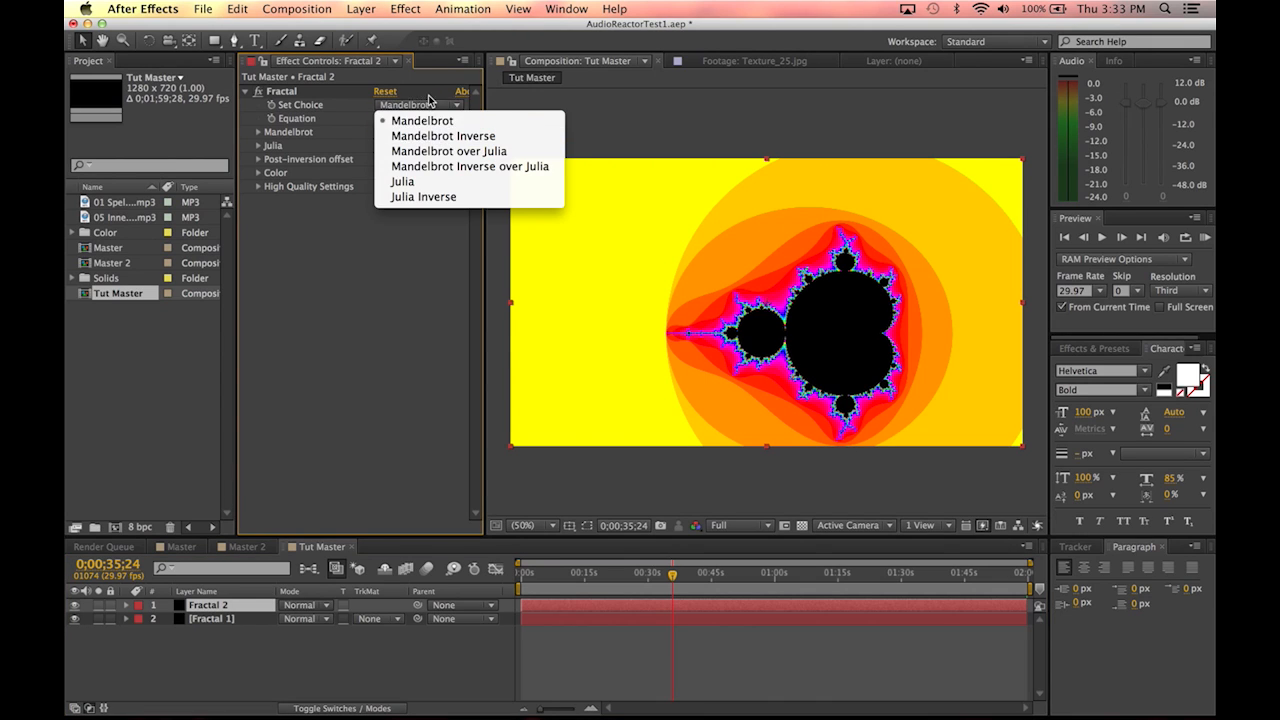
{"action": "left_click", "coordinate": [430, 98]}
{"action": "left_click", "coordinate": [432, 126]}
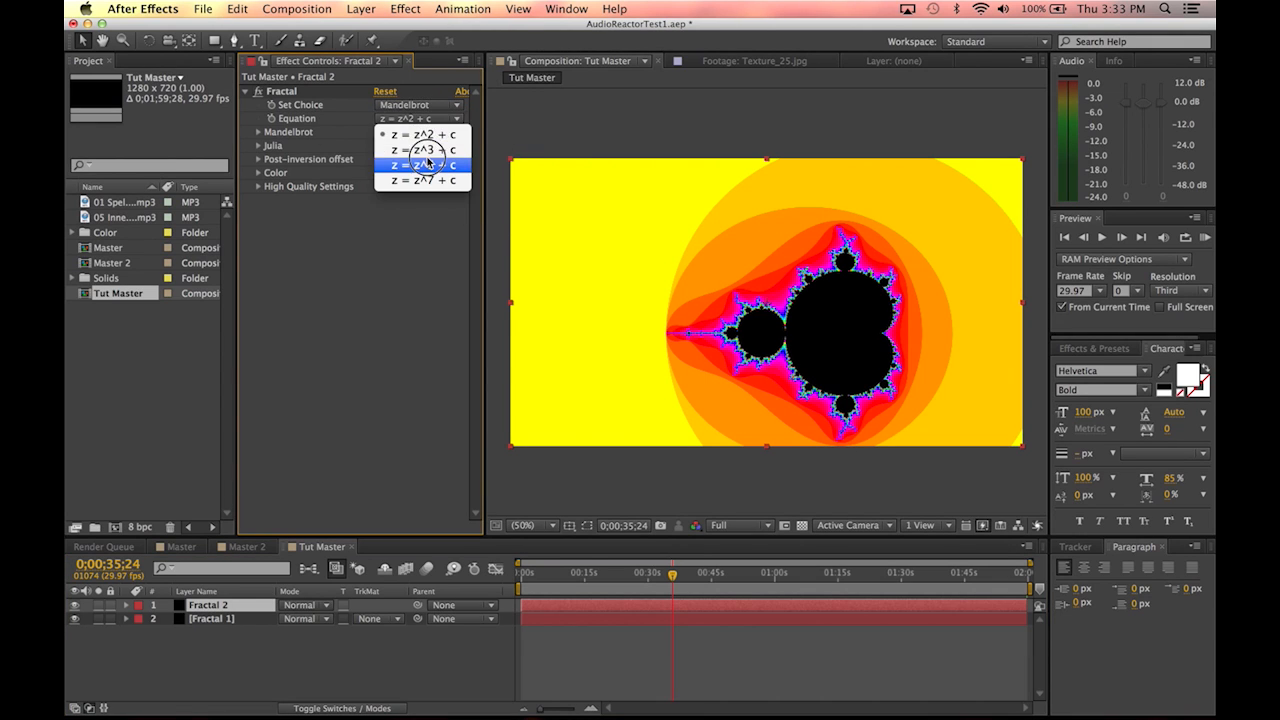
{"action": "left_click", "coordinate": [436, 190]}
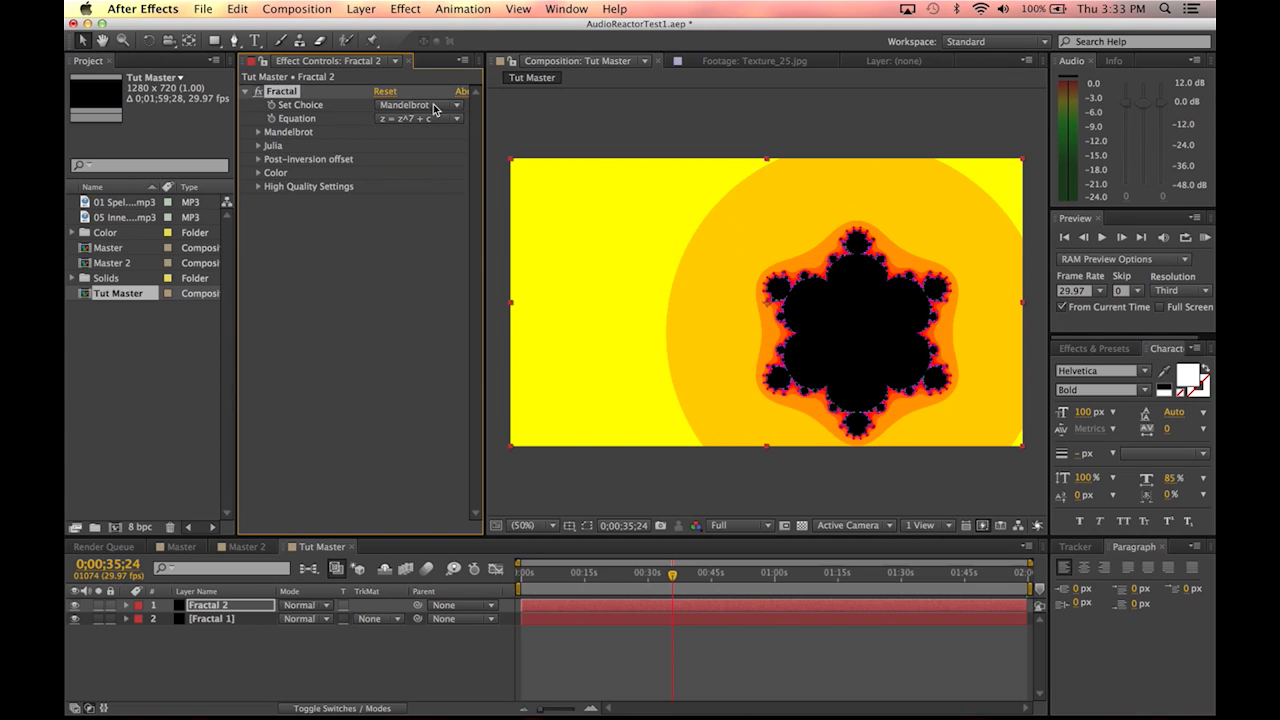
Step: Set the color palette of Fractal 2's Fractal effect to Escape Angle
{"action": "left_click", "coordinate": [258, 172]}
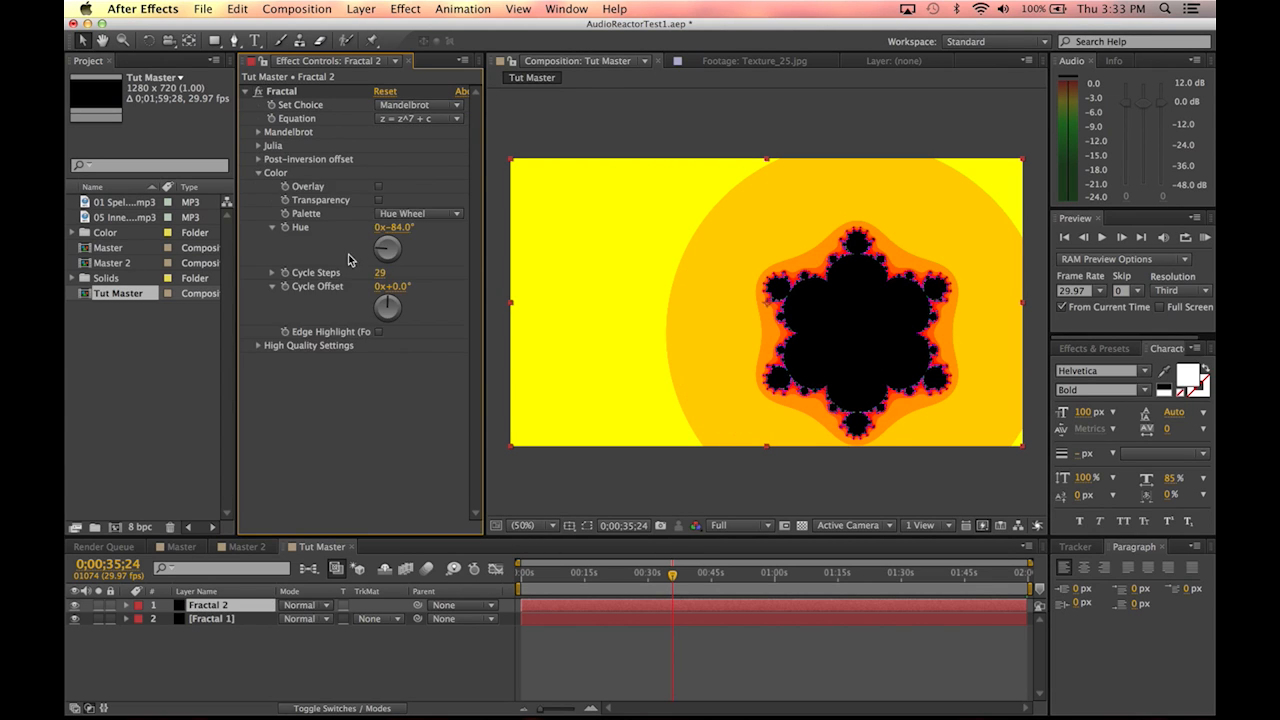
{"action": "left_click", "coordinate": [414, 214]}
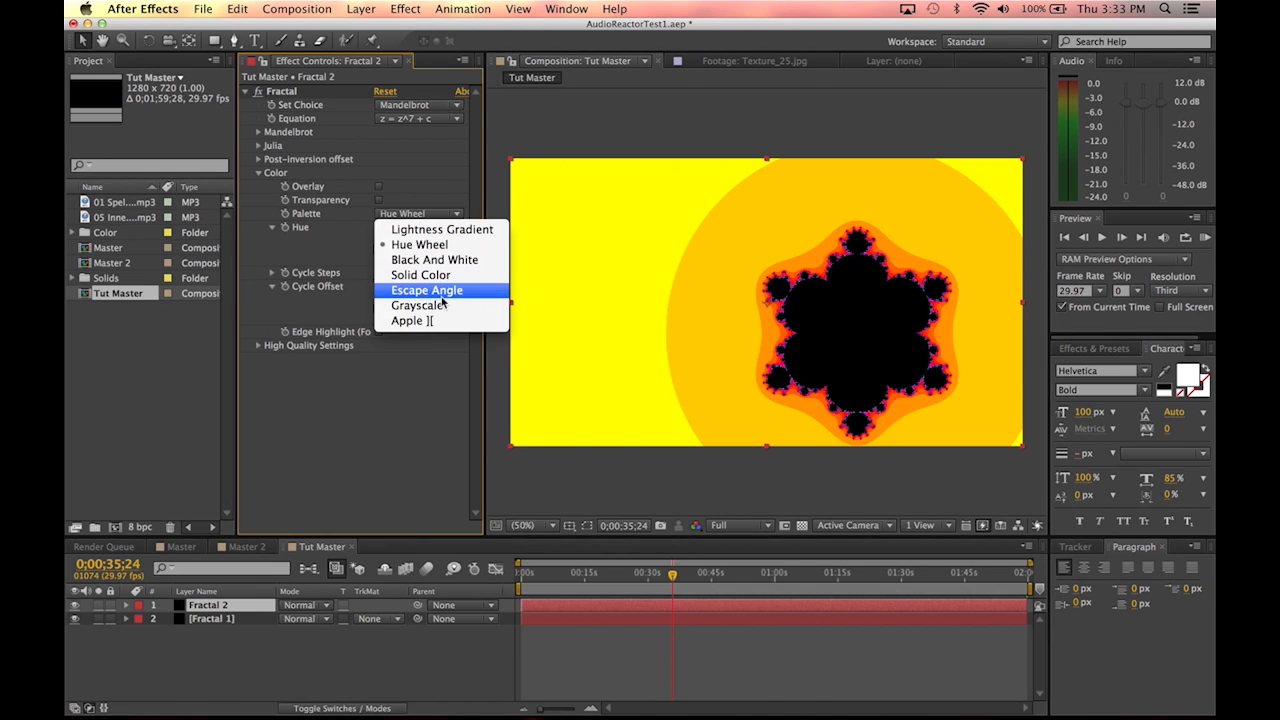
{"action": "left_click", "coordinate": [441, 296]}
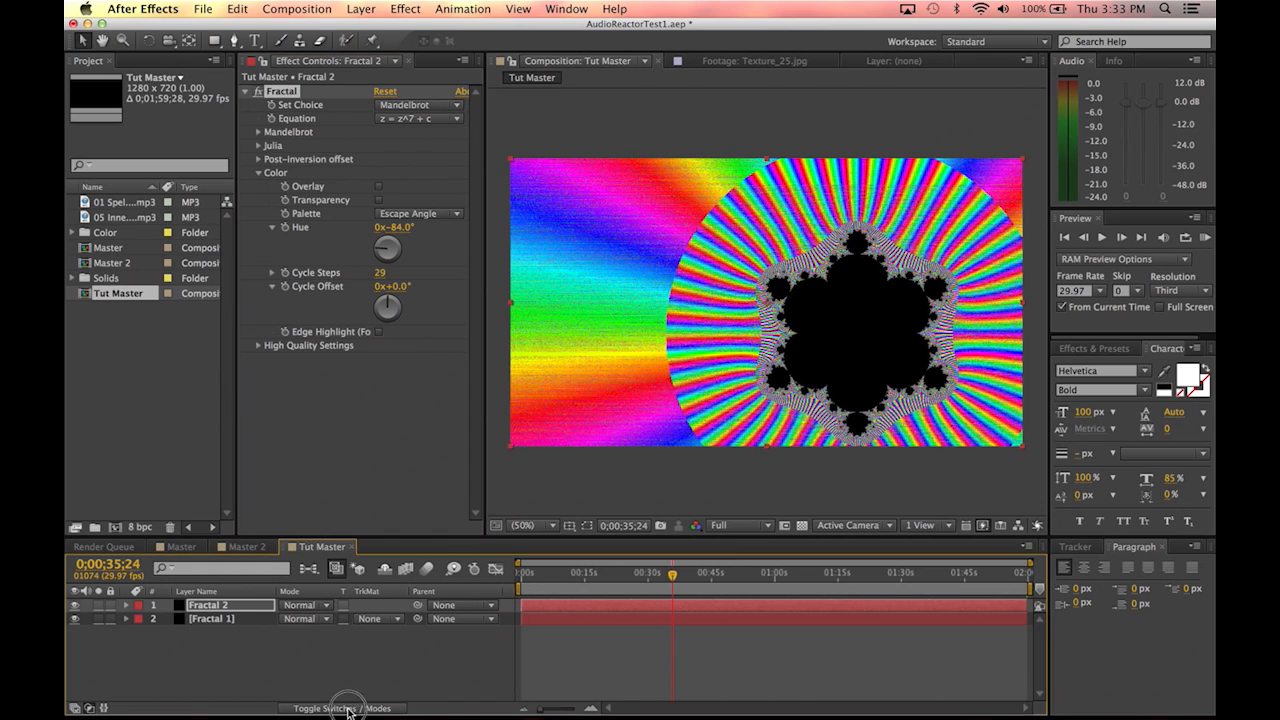
Step: Try the Difference blending mode on the Fractal 2 layer and settle on Hard Light
{"action": "left_click", "coordinate": [303, 606]}
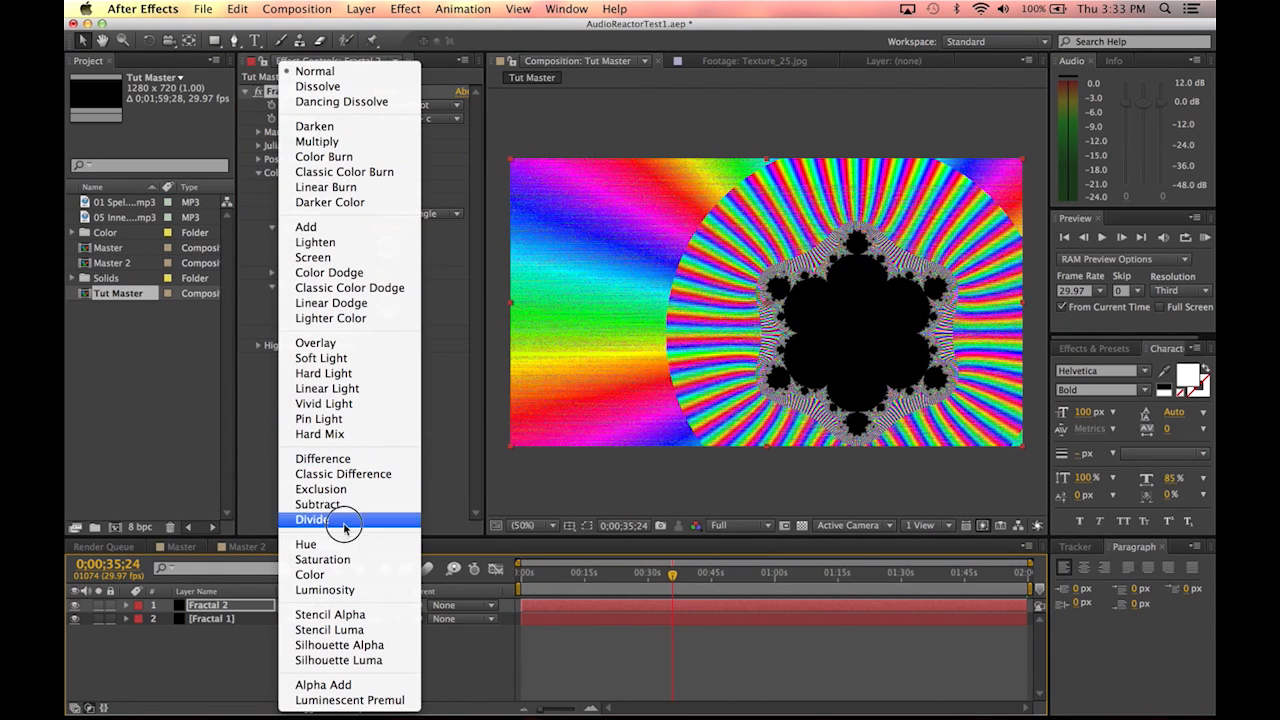
{"action": "left_click", "coordinate": [365, 458]}
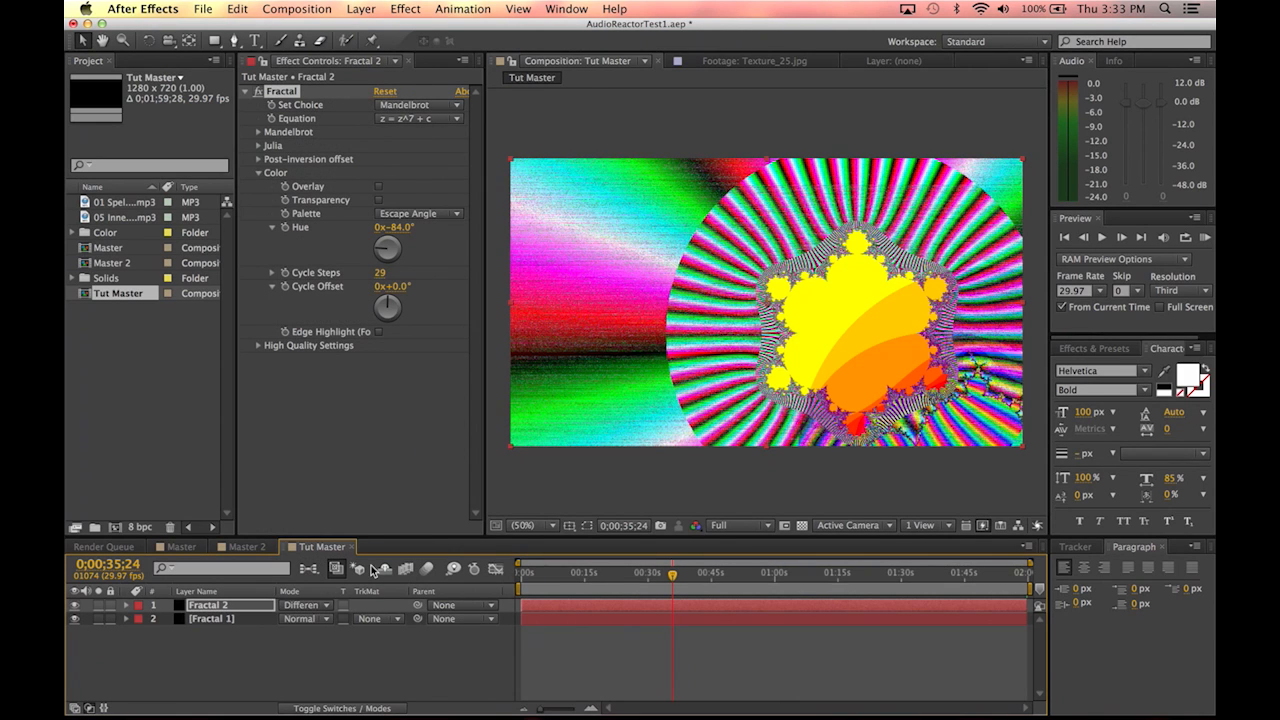
{"action": "left_click", "coordinate": [305, 605]}
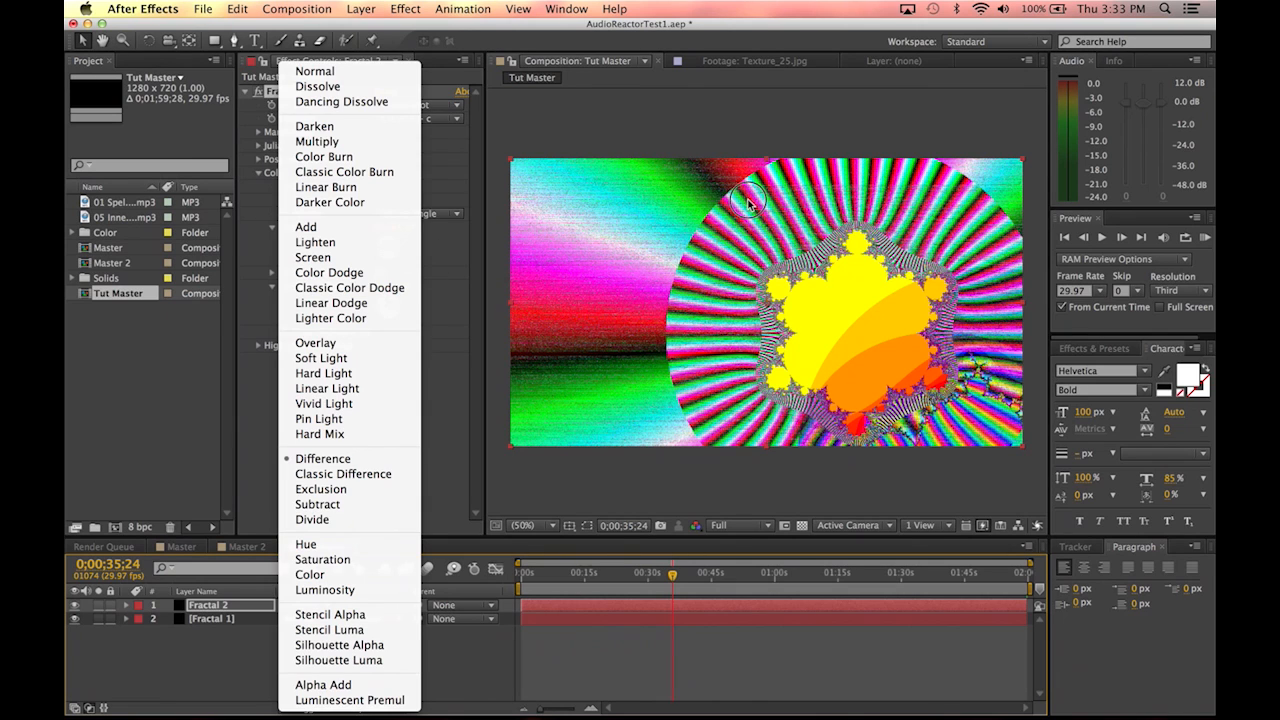
{"action": "left_click", "coordinate": [357, 380]}
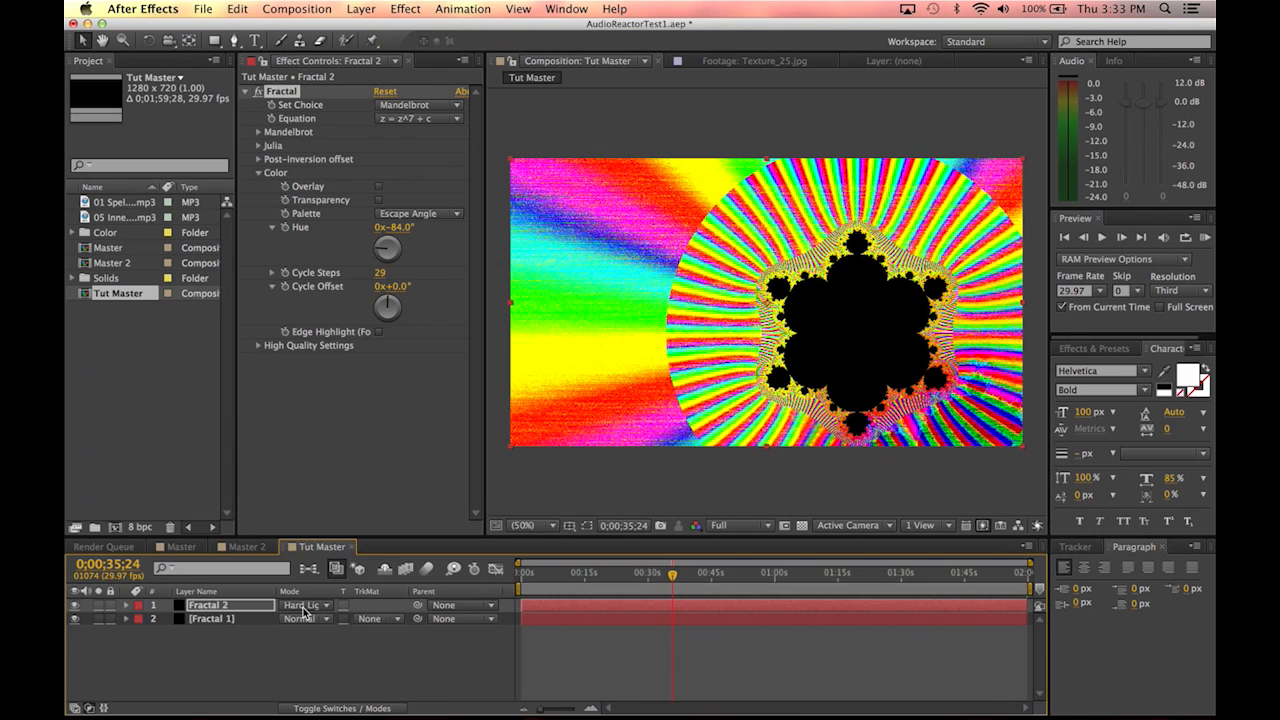
Step: Toggle Fractal 2's visibility repeatedly to compare the composite with and without the layer
{"action": "left_click", "coordinate": [73, 606]}
{"action": "left_click", "coordinate": [73, 606]}
{"action": "left_click", "coordinate": [73, 606]}
{"action": "left_click", "coordinate": [73, 606]}
{"action": "left_click", "coordinate": [73, 606]}
{"action": "left_click", "coordinate": [73, 606]}
Step: Scrub through the timeline to 0;00;55;26 to check how the blended fractals move
{"action": "left_click_drag", "start_coordinate": [600, 573], "coordinate": [786, 550]}
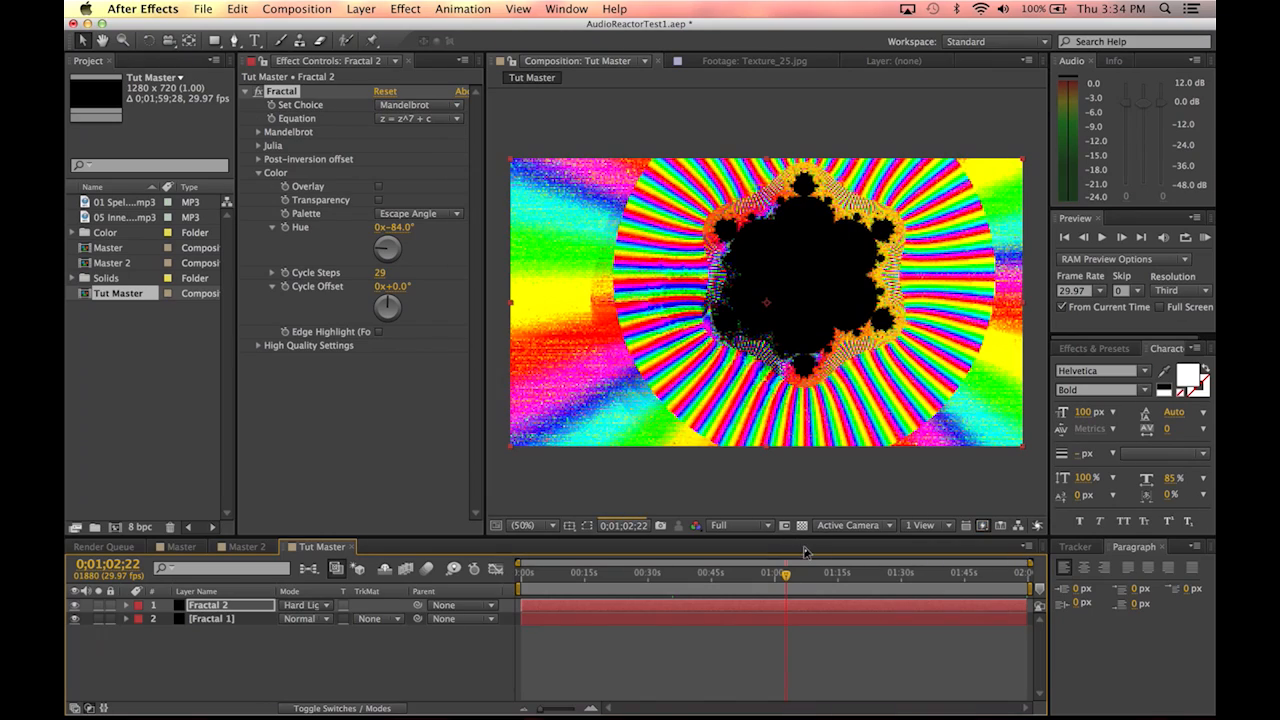
{"action": "left_click_drag", "start_coordinate": [826, 590], "coordinate": [933, 590]}
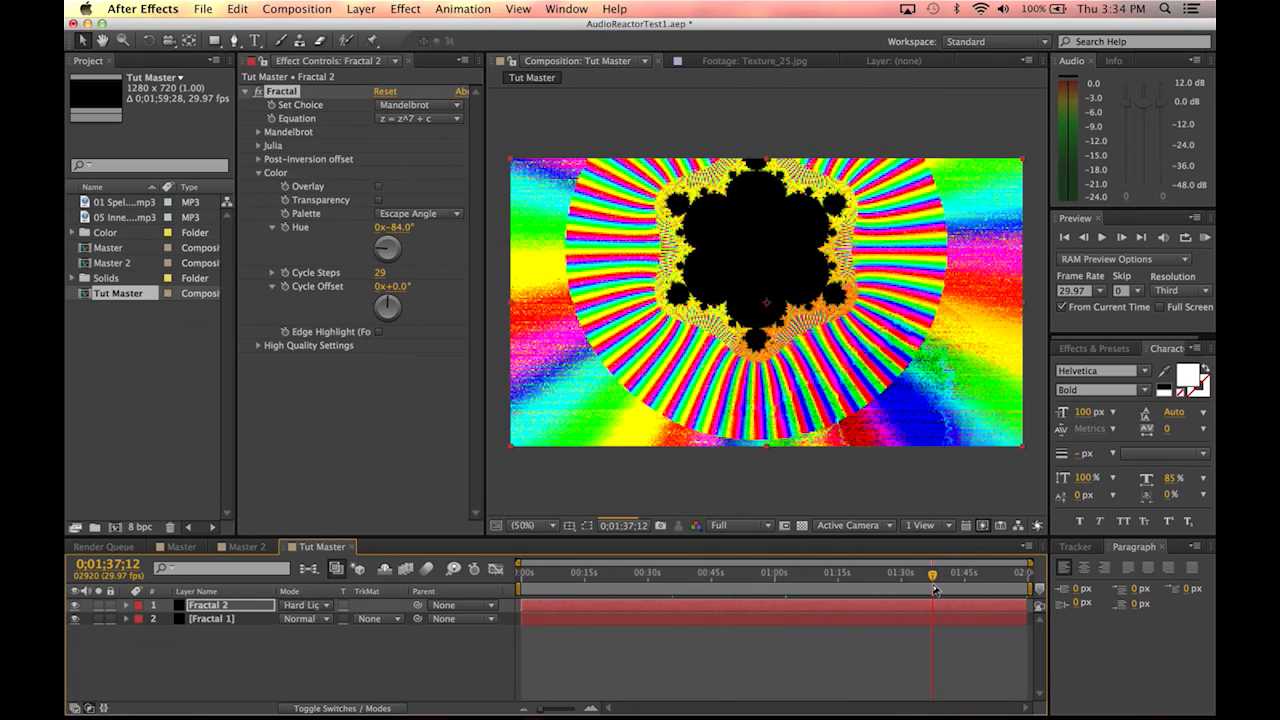
{"action": "left_click_drag", "start_coordinate": [978, 578], "coordinate": [757, 567]}
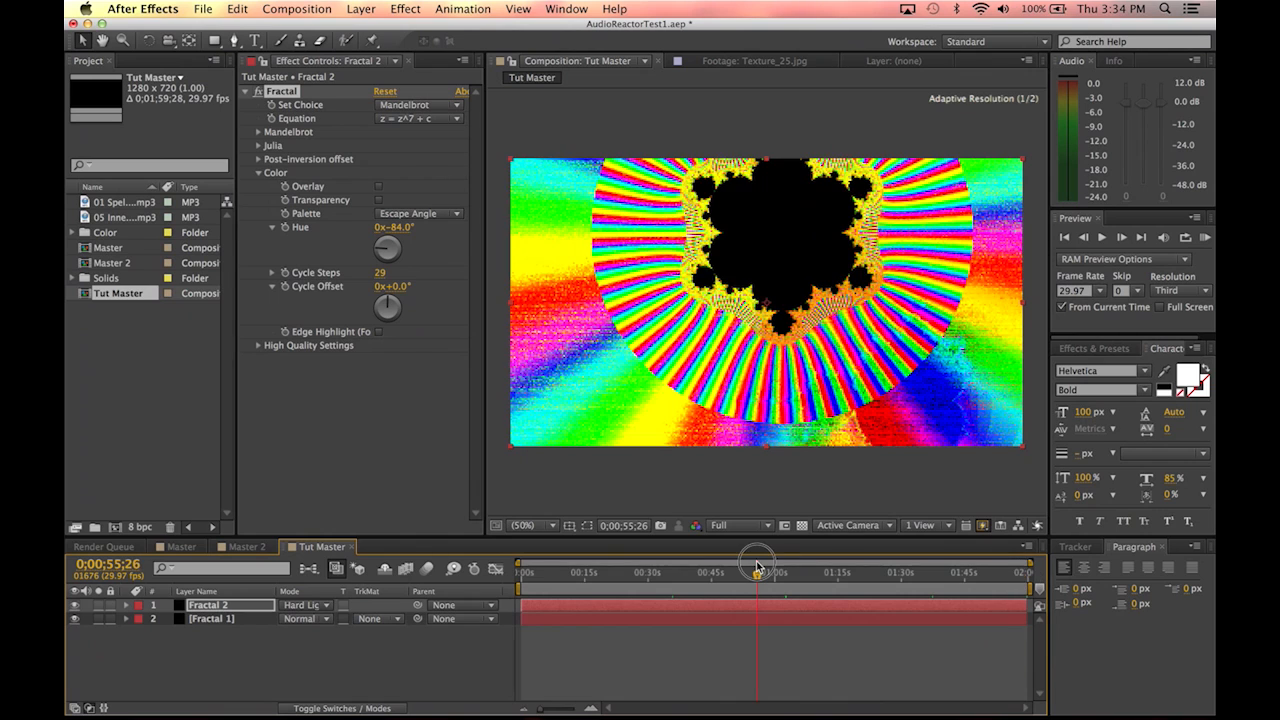
Step: Reveal Fractal 2's expressions and change both X (Real) and Y (Imaginary) to wiggle(.25,3)
{"action": "left_click", "coordinate": [219, 602]}
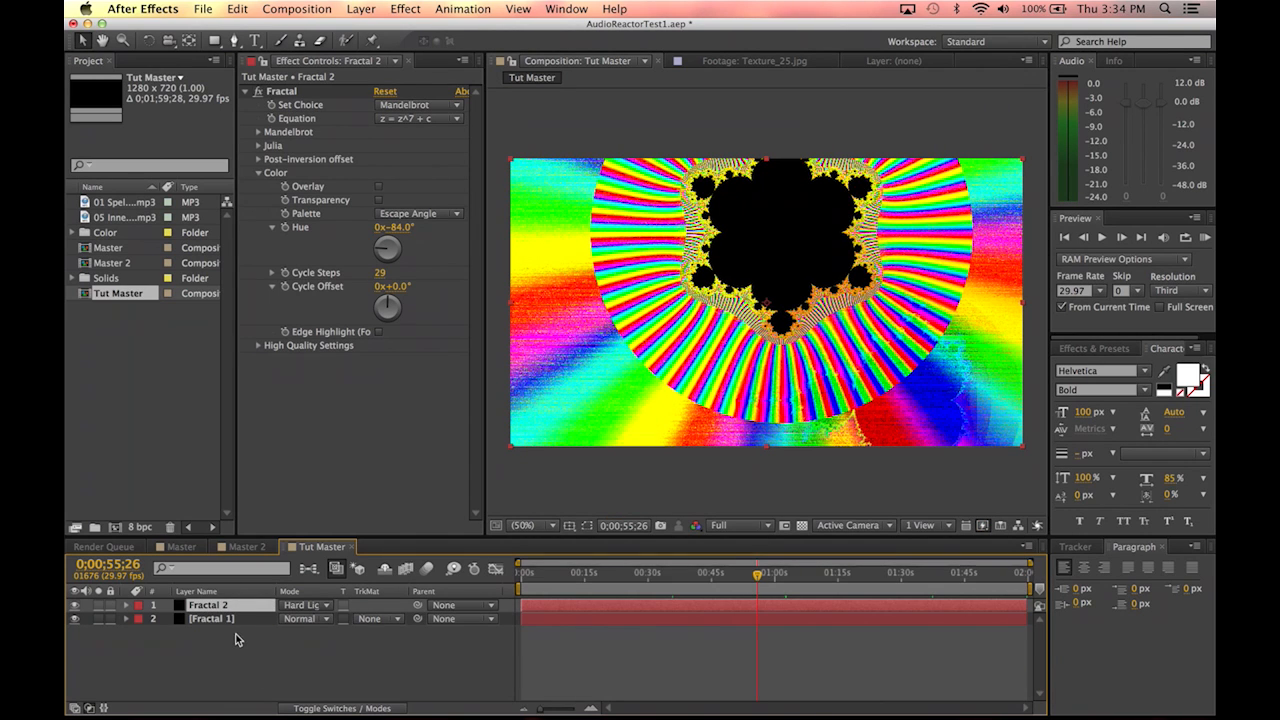
{"action": "key", "text": "e"}
{"action": "key", "text": "e"}
{"action": "left_click", "coordinate": [570, 646]}
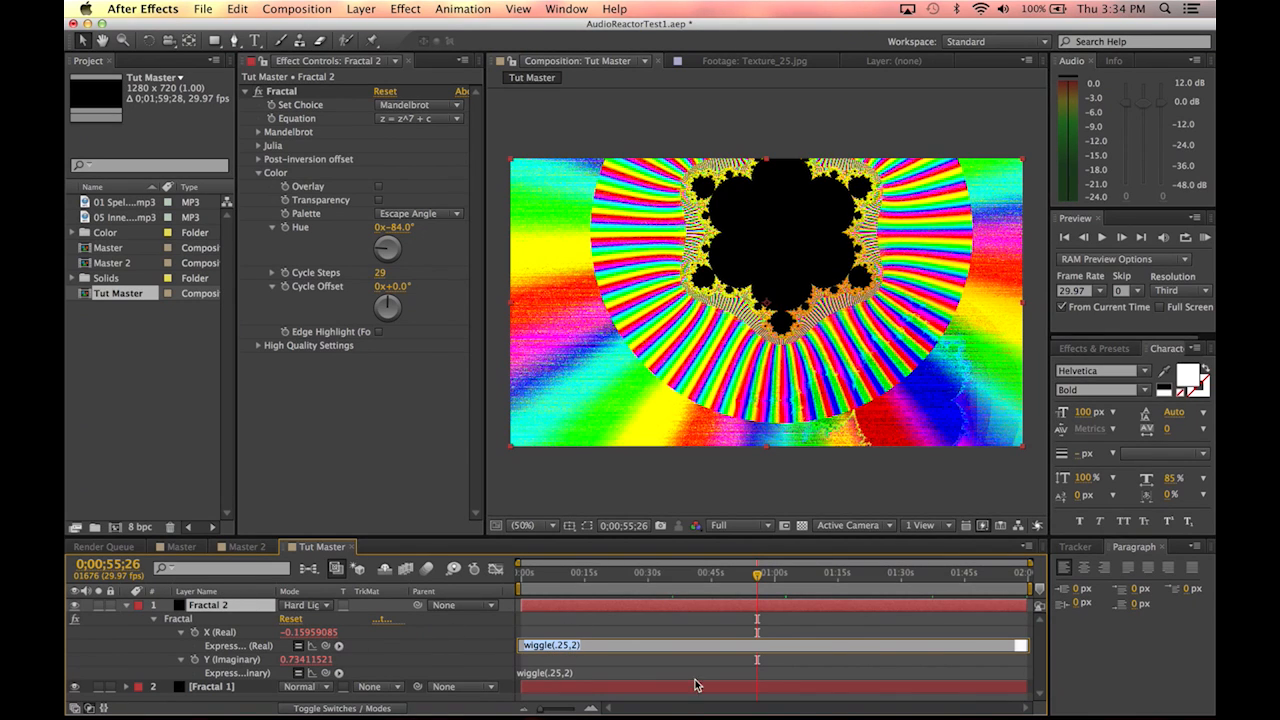
{"action": "left_click", "coordinate": [663, 645]}
{"action": "left_click", "coordinate": [737, 671]}
{"action": "left_click", "coordinate": [574, 672]}
{"action": "left_click", "coordinate": [711, 630]}
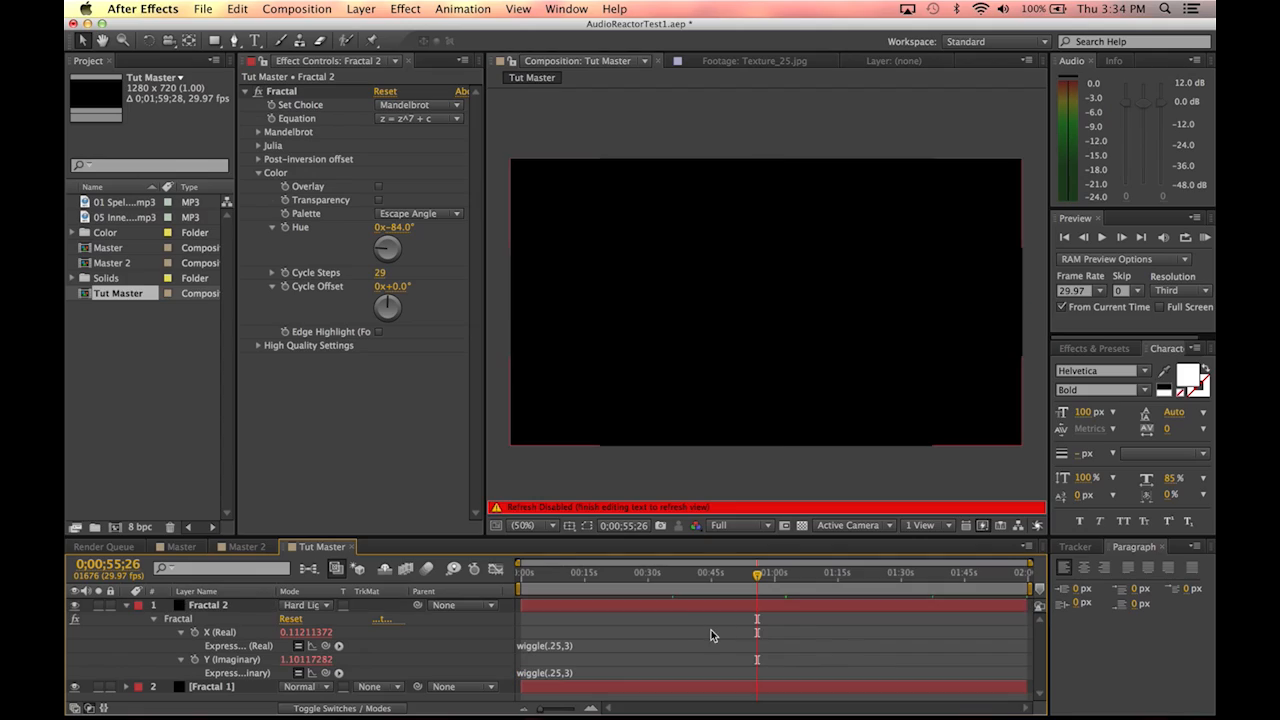
Step: Scrub through the timeline to 0;01;51;01 to check Fractal 2's stronger wiggle
{"action": "left_click_drag", "start_coordinate": [543, 575], "coordinate": [613, 575]}
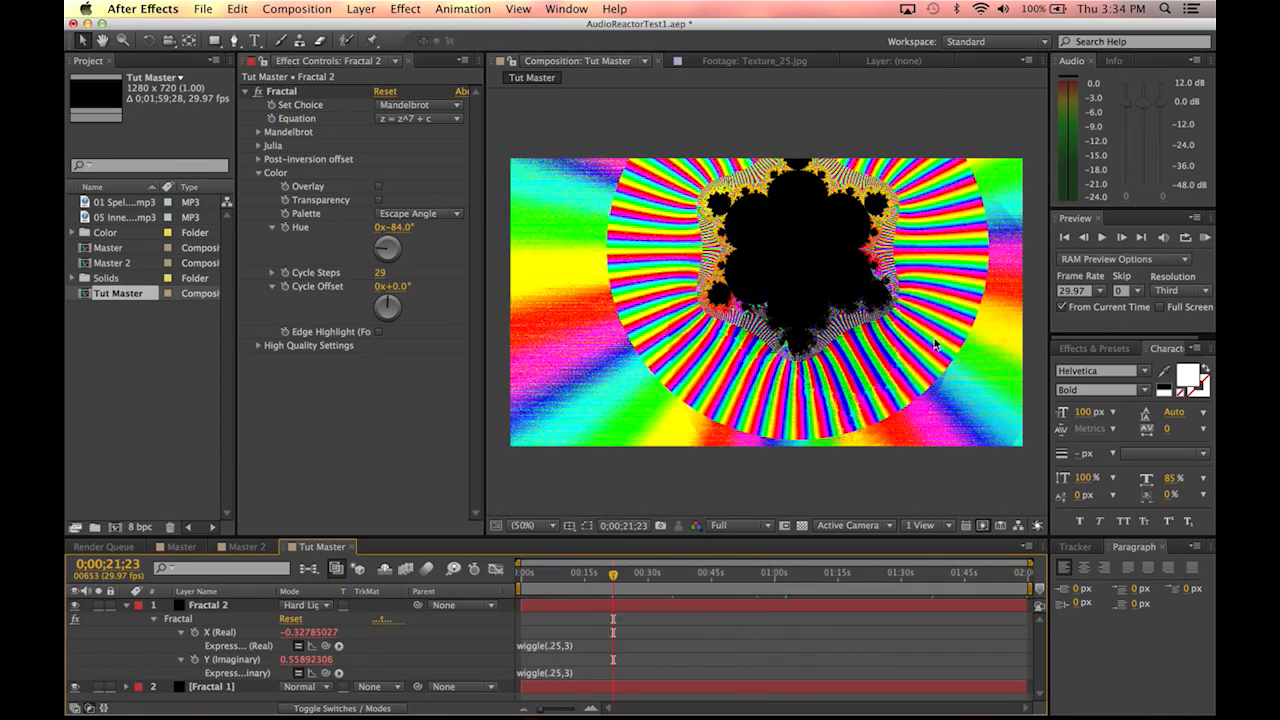
{"action": "left_click", "coordinate": [728, 575]}
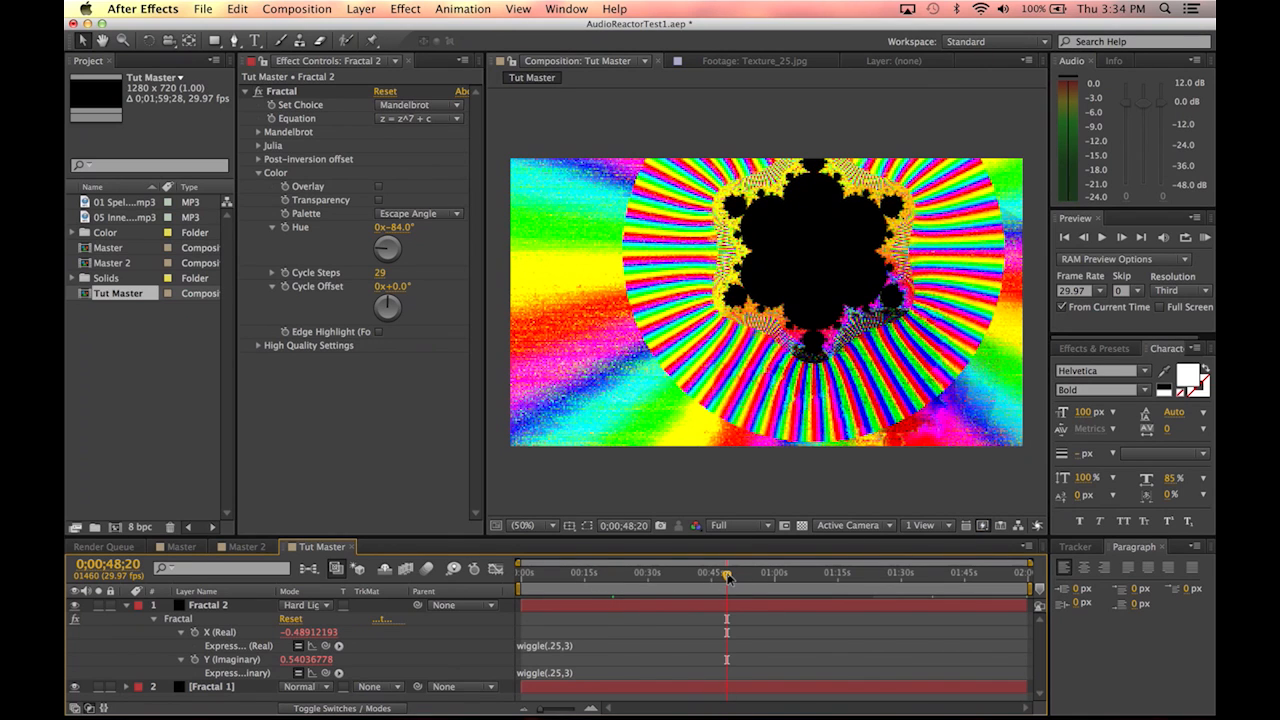
{"action": "left_click", "coordinate": [864, 576]}
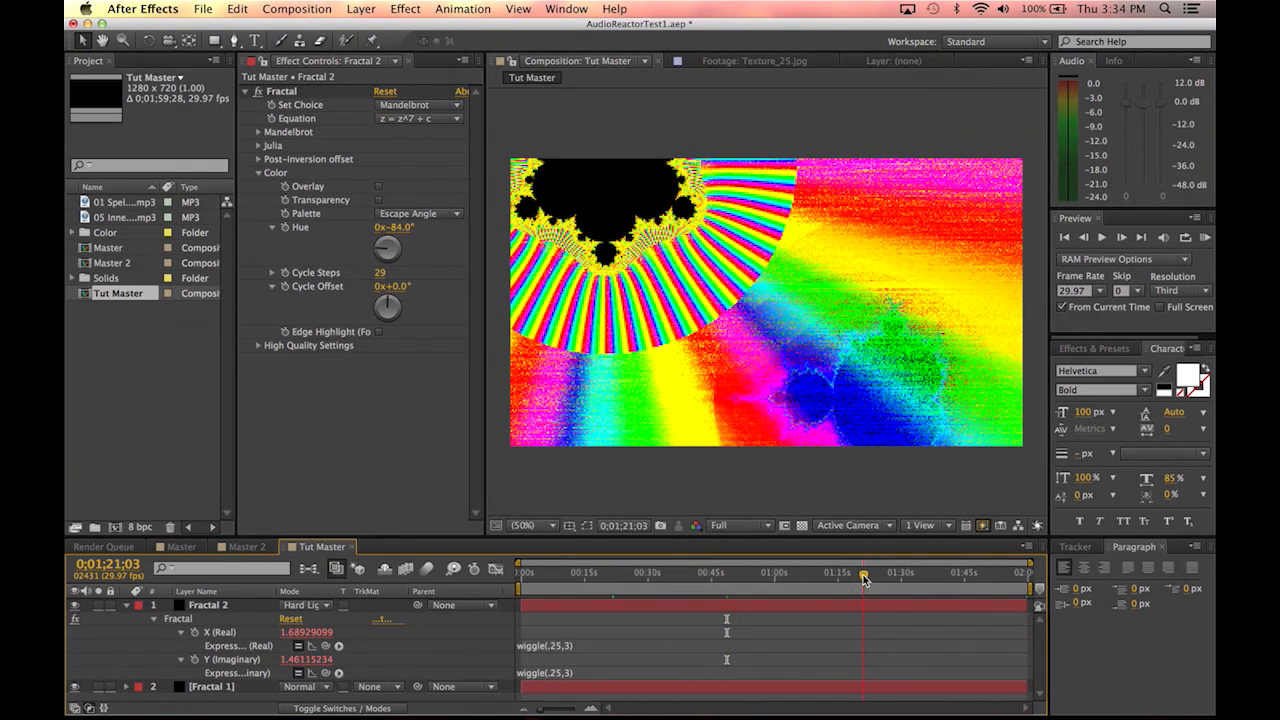
{"action": "left_click_drag", "start_coordinate": [865, 578], "coordinate": [991, 578]}
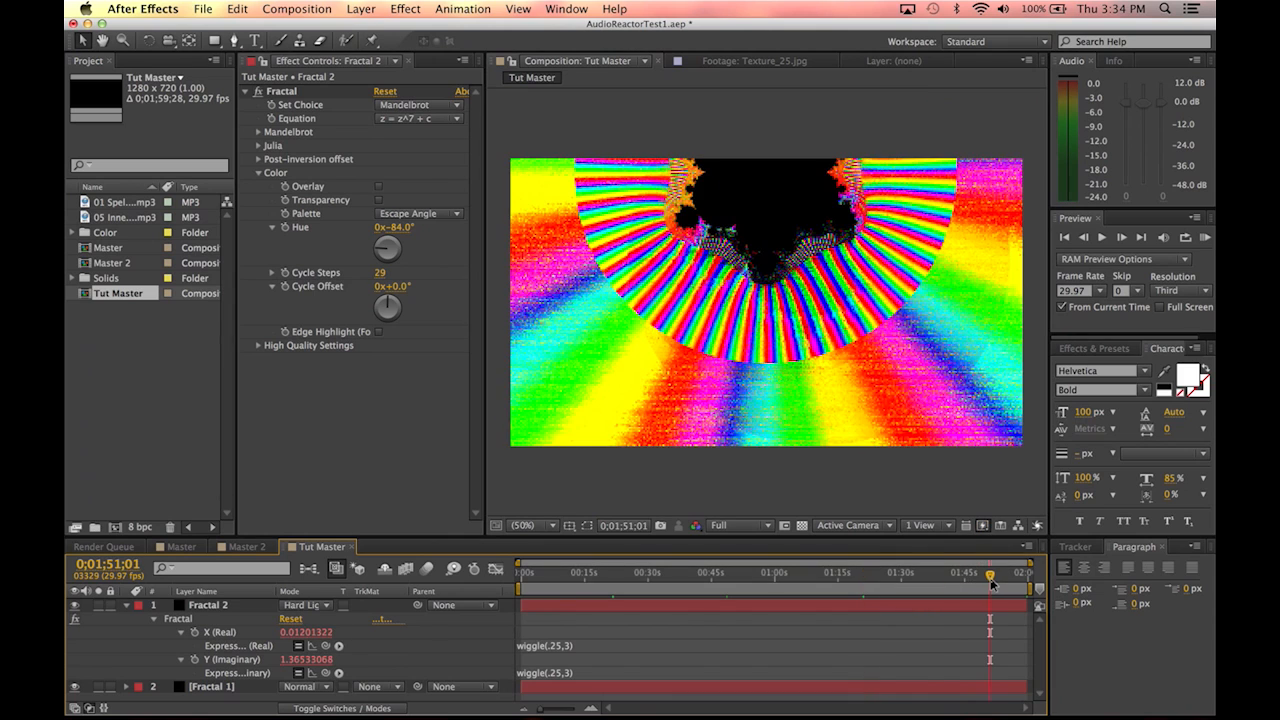
Step: Set Fractal 2's Mandelbrot magnification to 14.0 and check the result at 0;00;20;14
{"action": "left_click", "coordinate": [193, 610]}
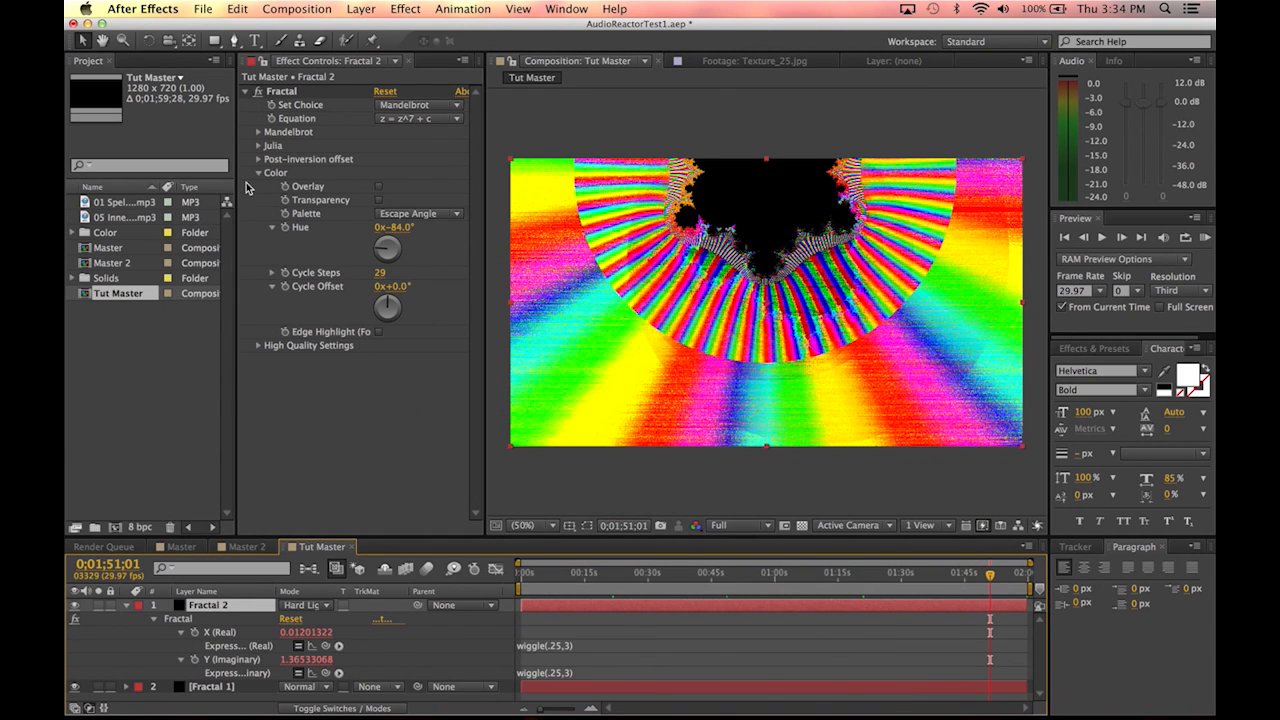
{"action": "left_click", "coordinate": [258, 132]}
{"action": "left_click_drag", "start_coordinate": [385, 174], "coordinate": [390, 175]}
{"action": "left_click_drag", "start_coordinate": [594, 573], "coordinate": [579, 573]}
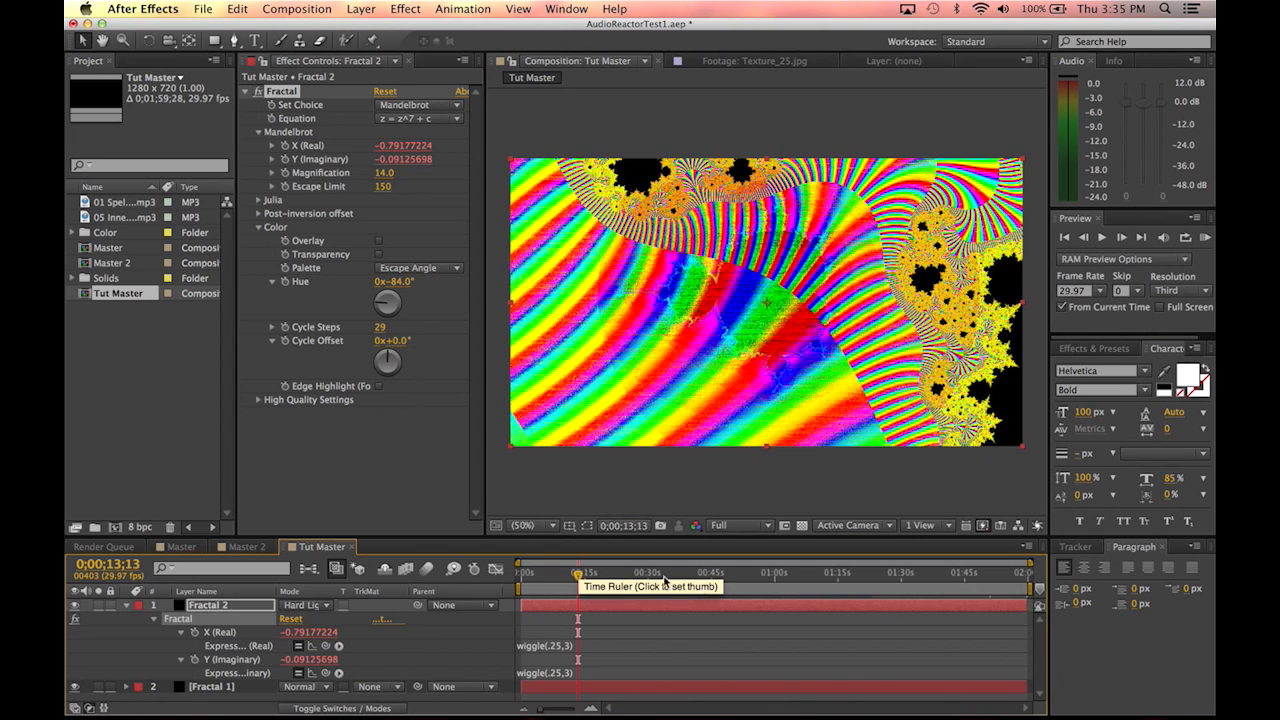
{"action": "left_click", "coordinate": [607, 576]}
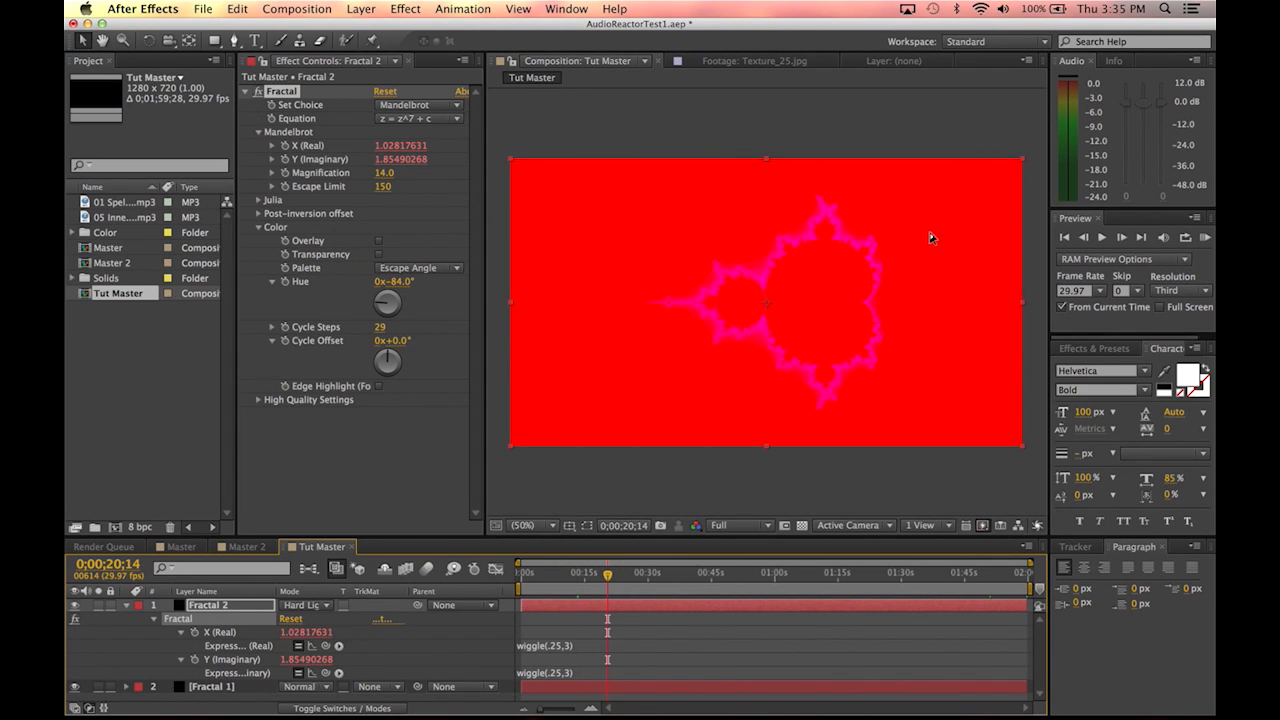
Step: Try the Difference blending mode on Fractal 2 while scrubbing to 0;00;29;16, and return it to Hard Light
{"action": "left_click", "coordinate": [300, 605]}
{"action": "left_click", "coordinate": [352, 458]}
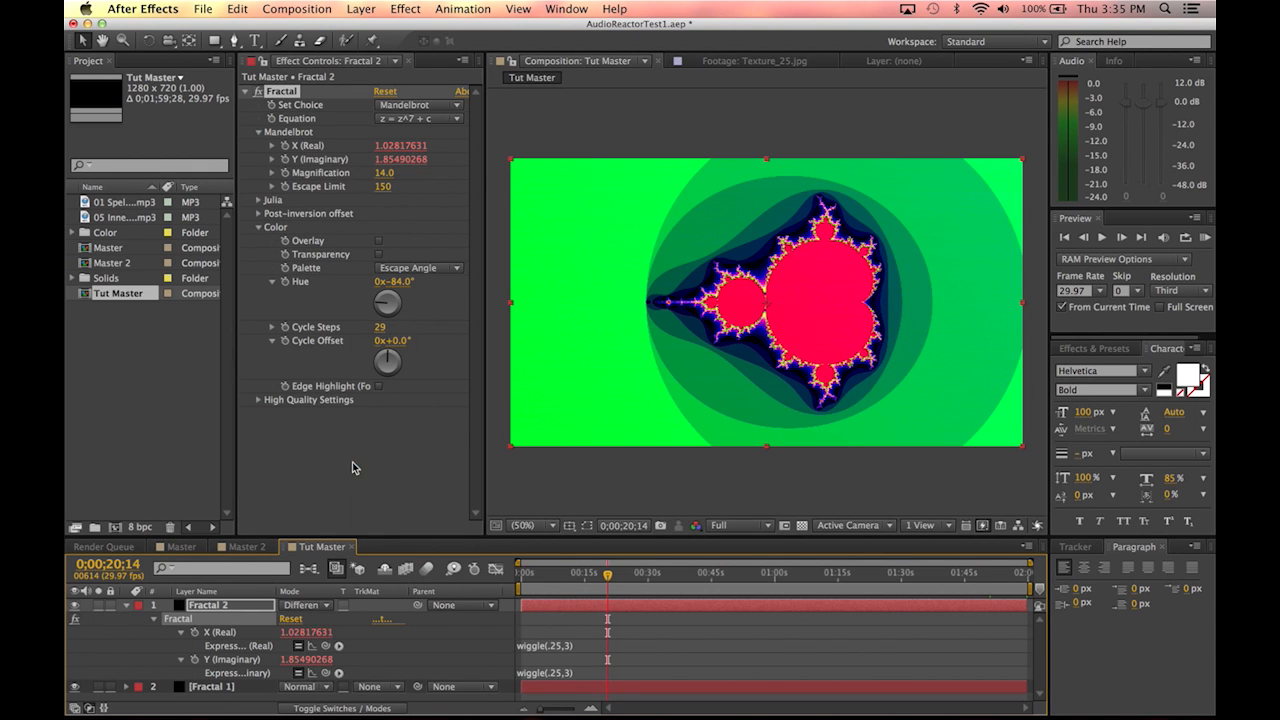
{"action": "left_click", "coordinate": [516, 580]}
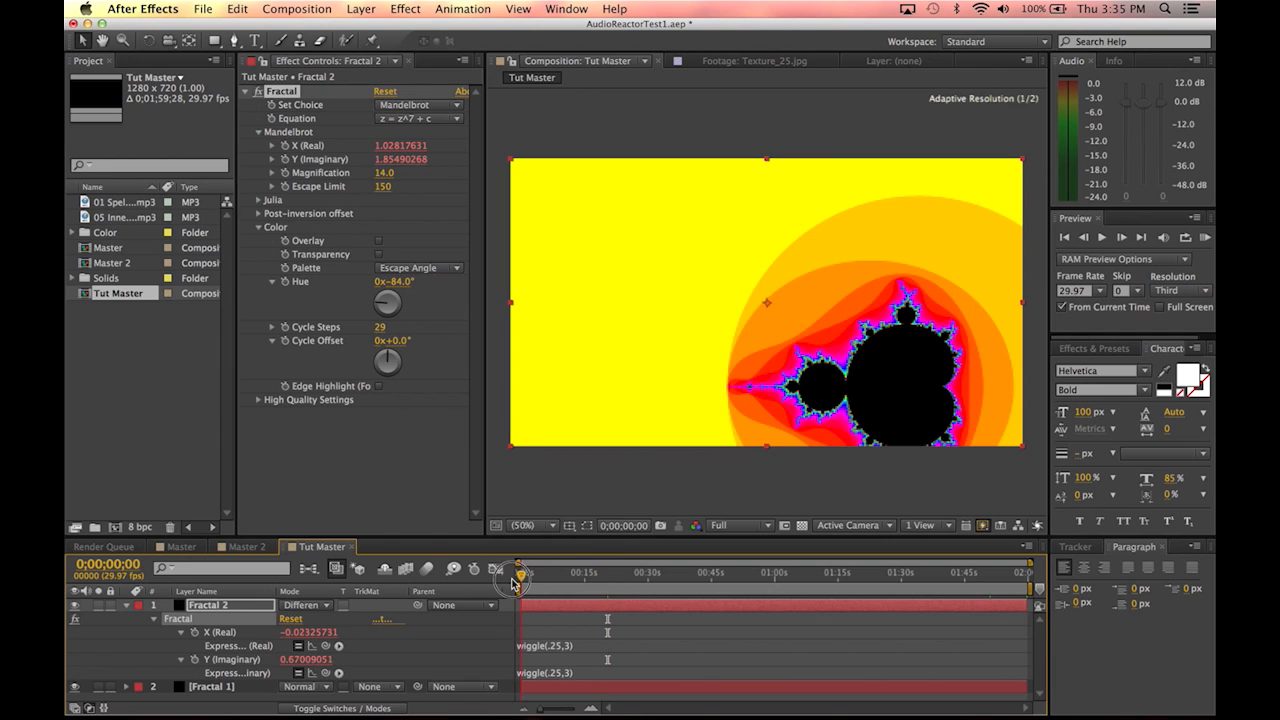
{"action": "left_click_drag", "start_coordinate": [513, 583], "coordinate": [645, 583]}
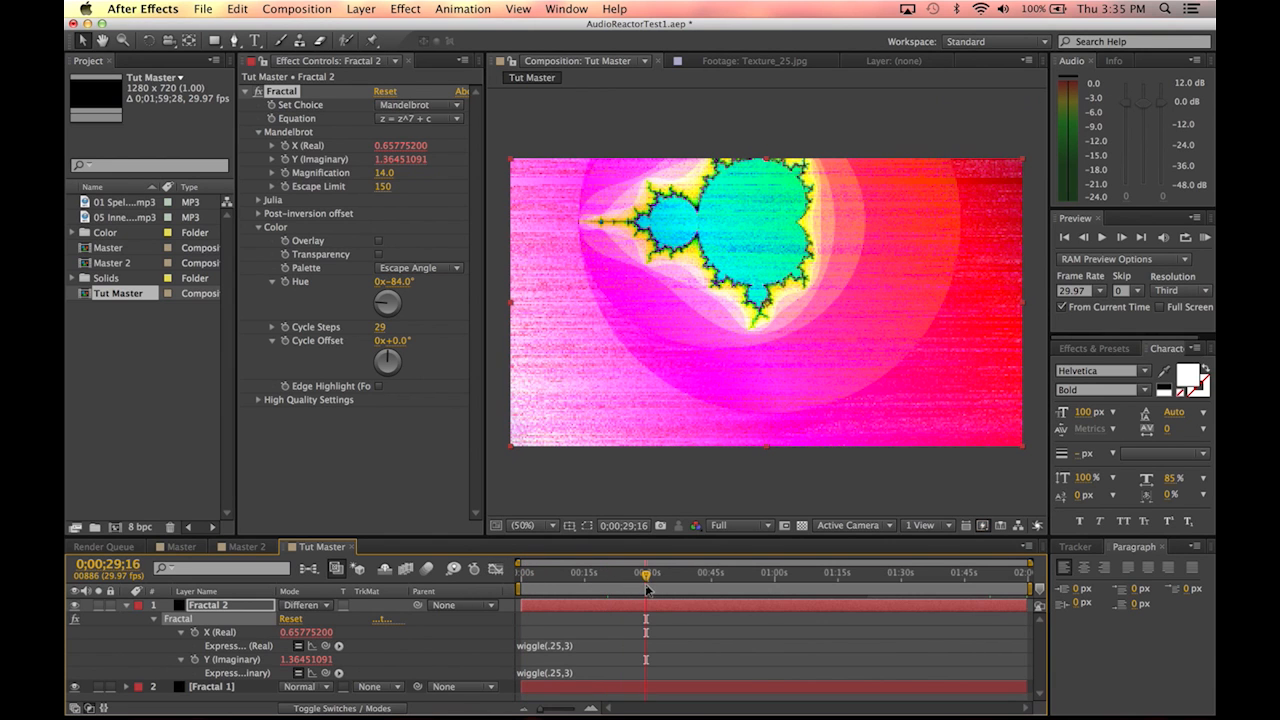
{"action": "left_click", "coordinate": [304, 605]}
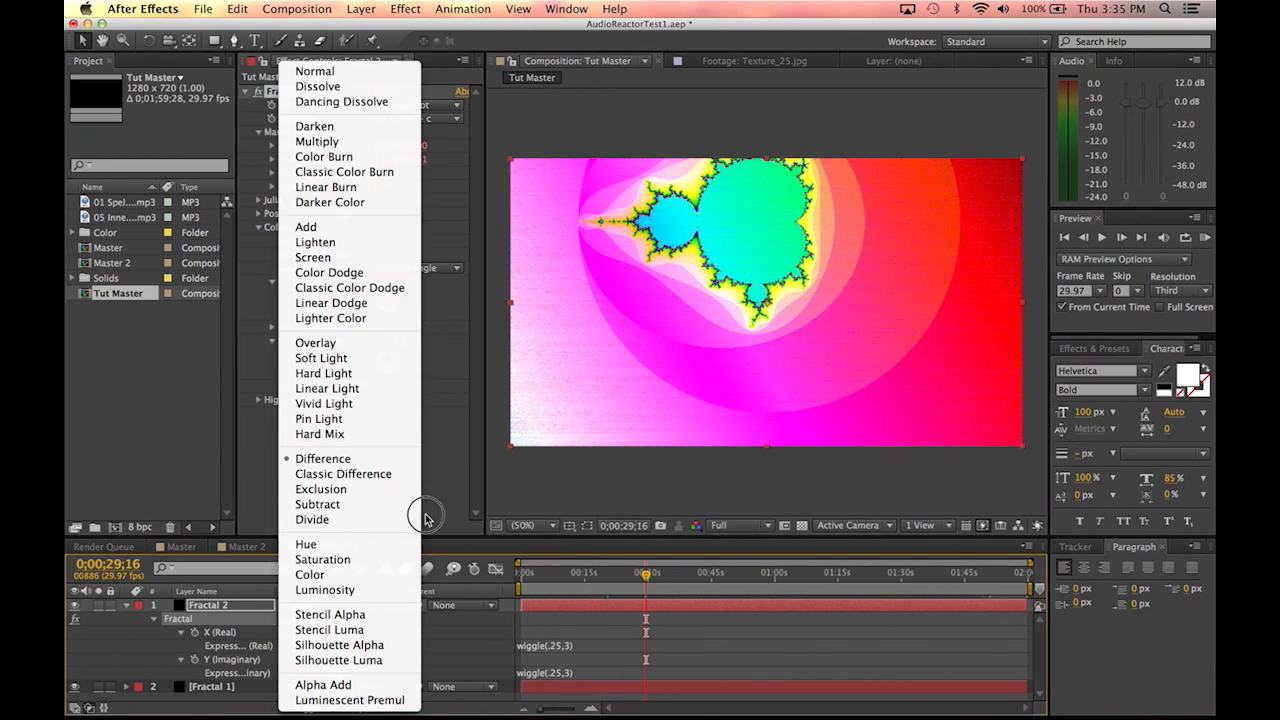
{"action": "left_click", "coordinate": [355, 373]}
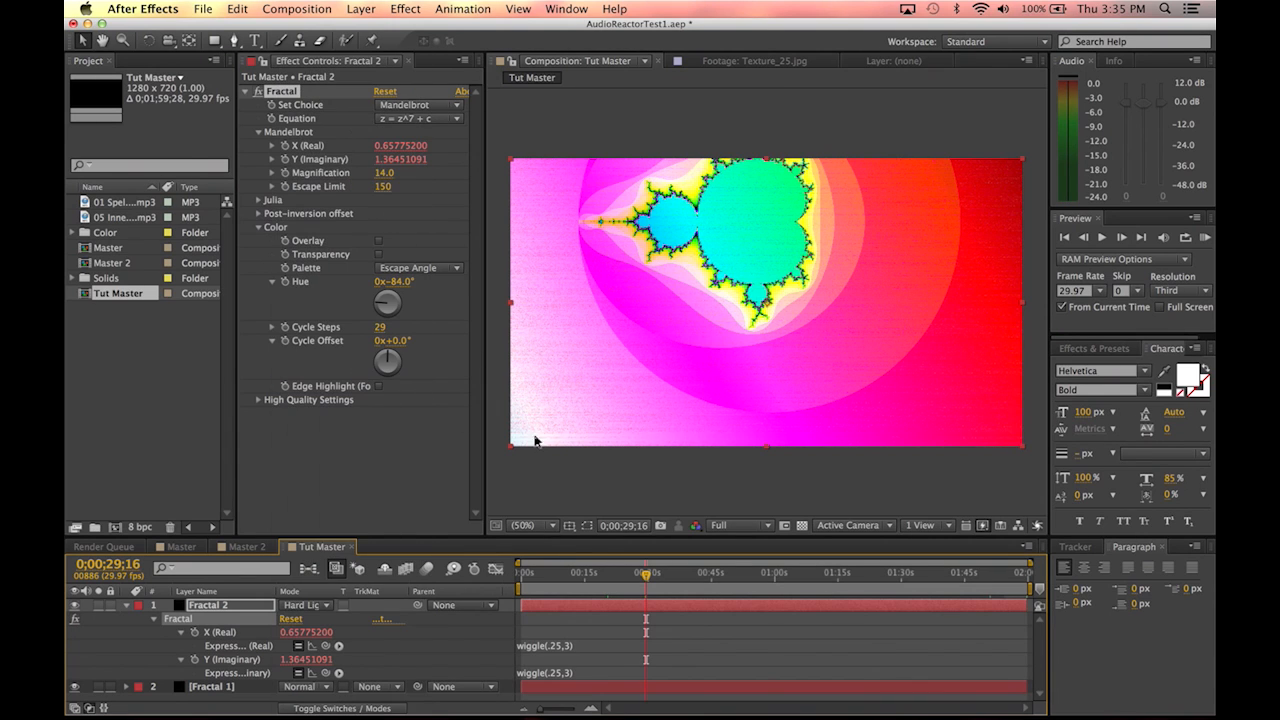
Step: Save the project and collapse the Fractal 2 layer's properties in the timeline
{"action": "mouse_move", "coordinate": [582, 572]}
{"action": "left_mouse_down"}
{"action": "mouse_move", "coordinate": [528, 572]}
{"action": "mouse_move", "coordinate": [592, 572]}
{"action": "left_mouse_up"}
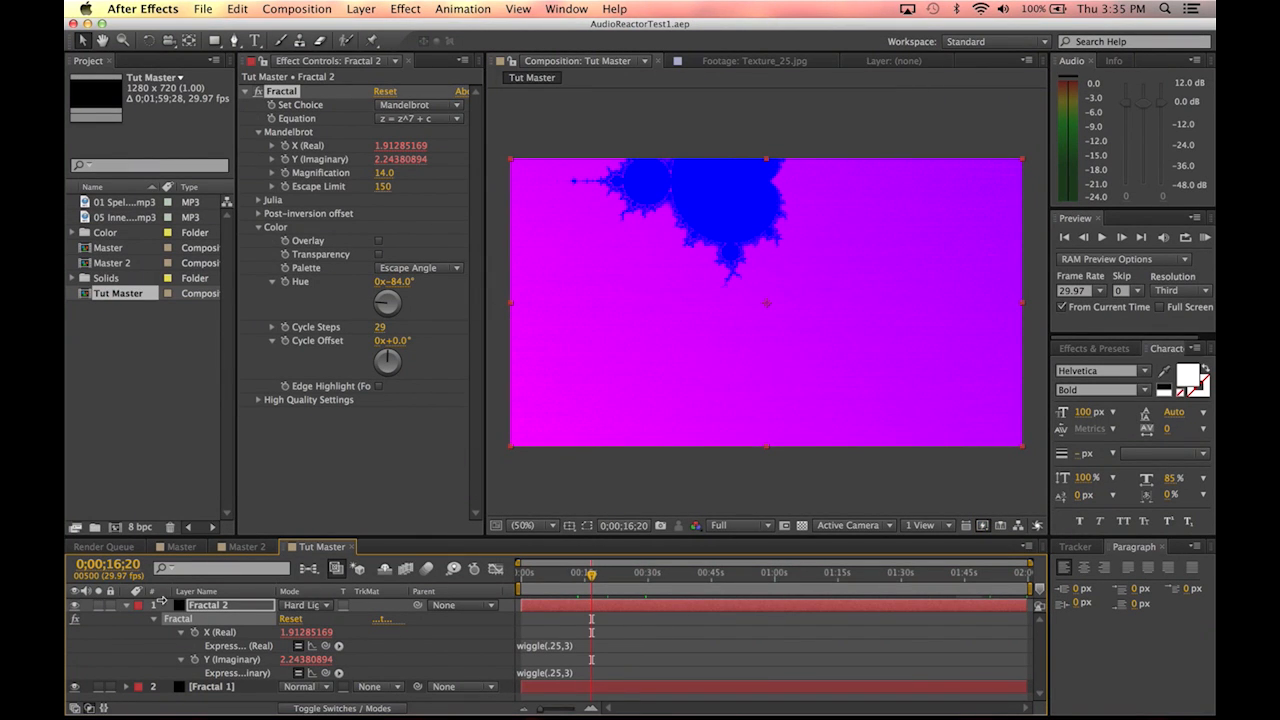
{"action": "left_click", "coordinate": [206, 606]}
{"action": "left_click", "coordinate": [126, 605]}
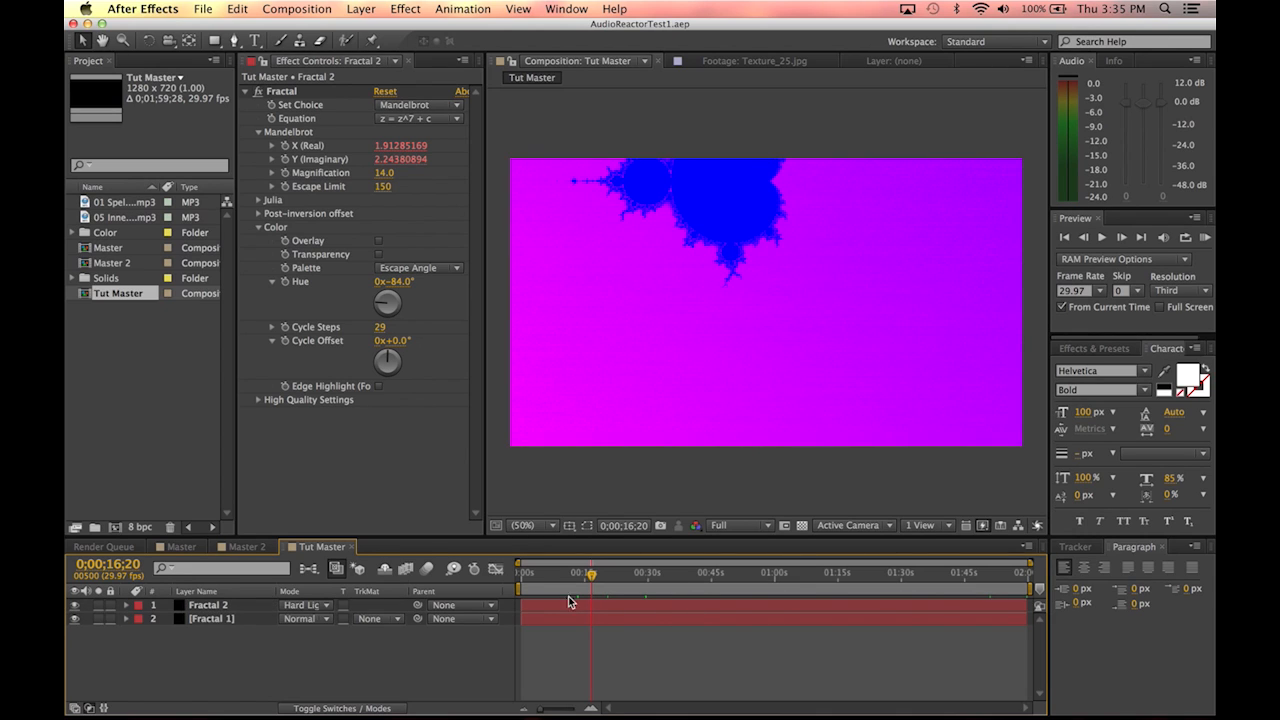
Step: Duplicate the Fractal 2 layer at 0;00;45;13 and change the copy's set choice to Julia
{"action": "left_click", "coordinate": [490, 601]}
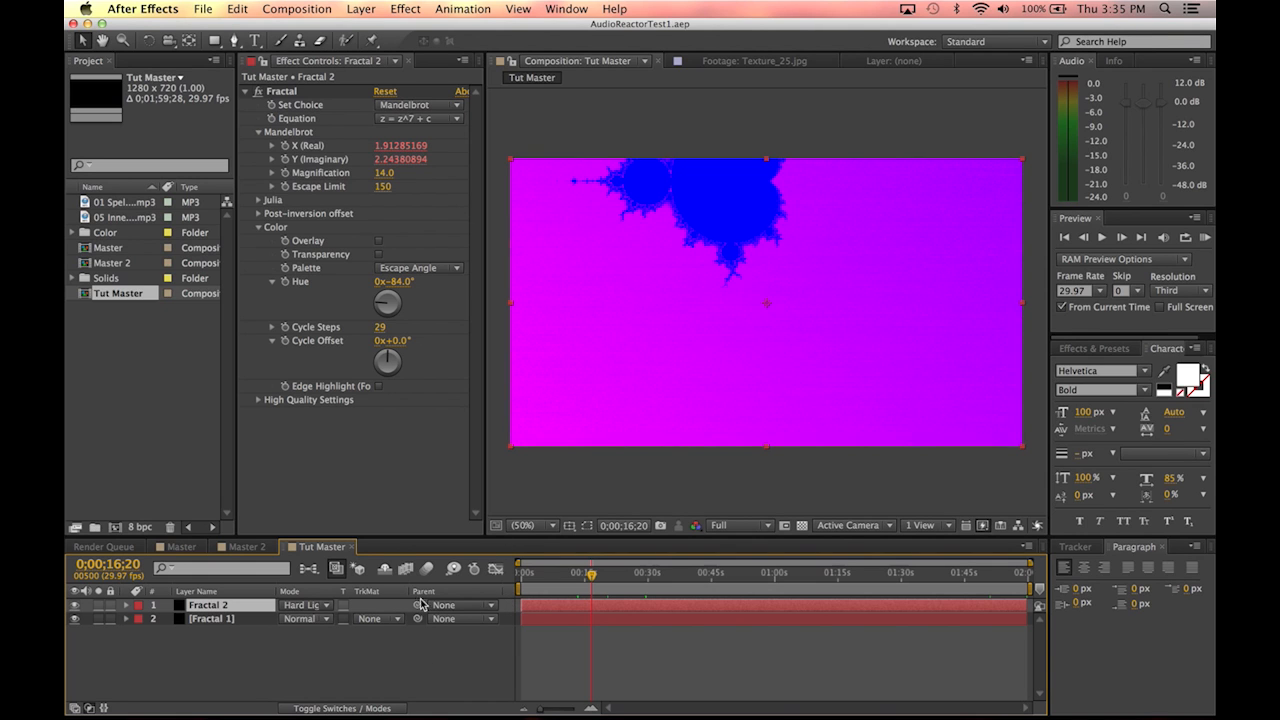
{"action": "left_click_drag", "start_coordinate": [624, 574], "coordinate": [713, 574]}
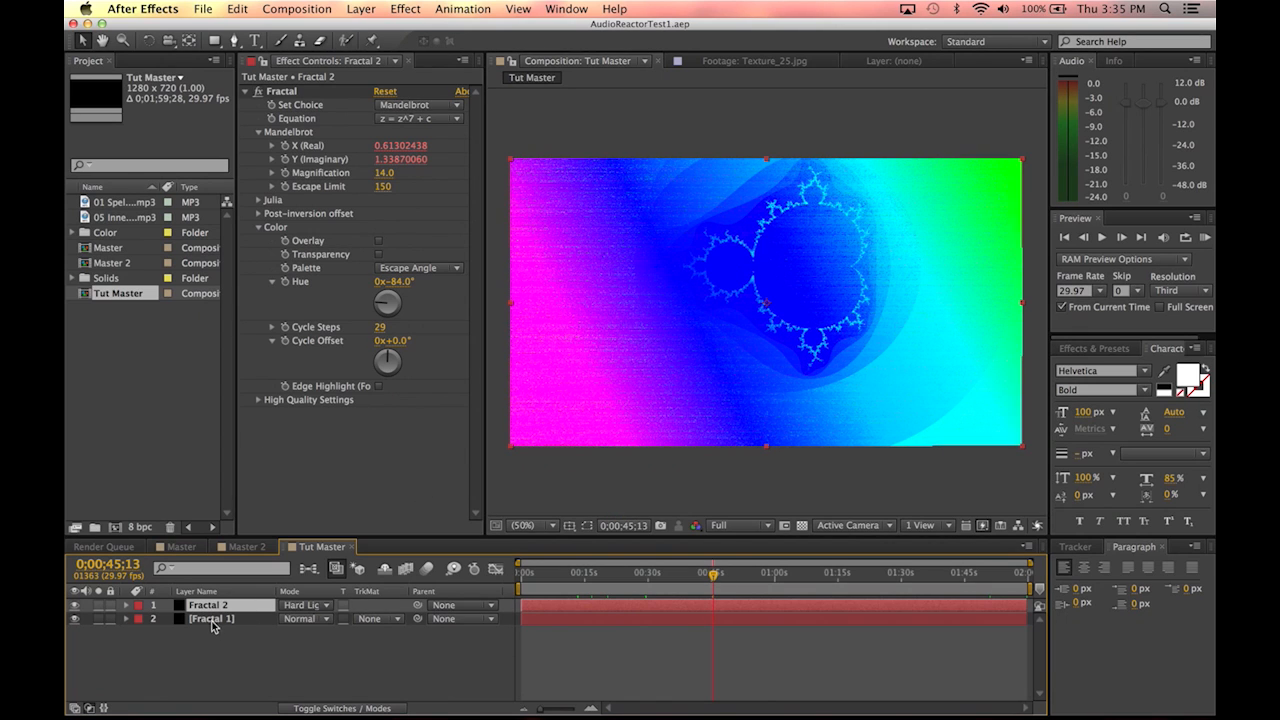
{"action": "key", "text": "super+d"}
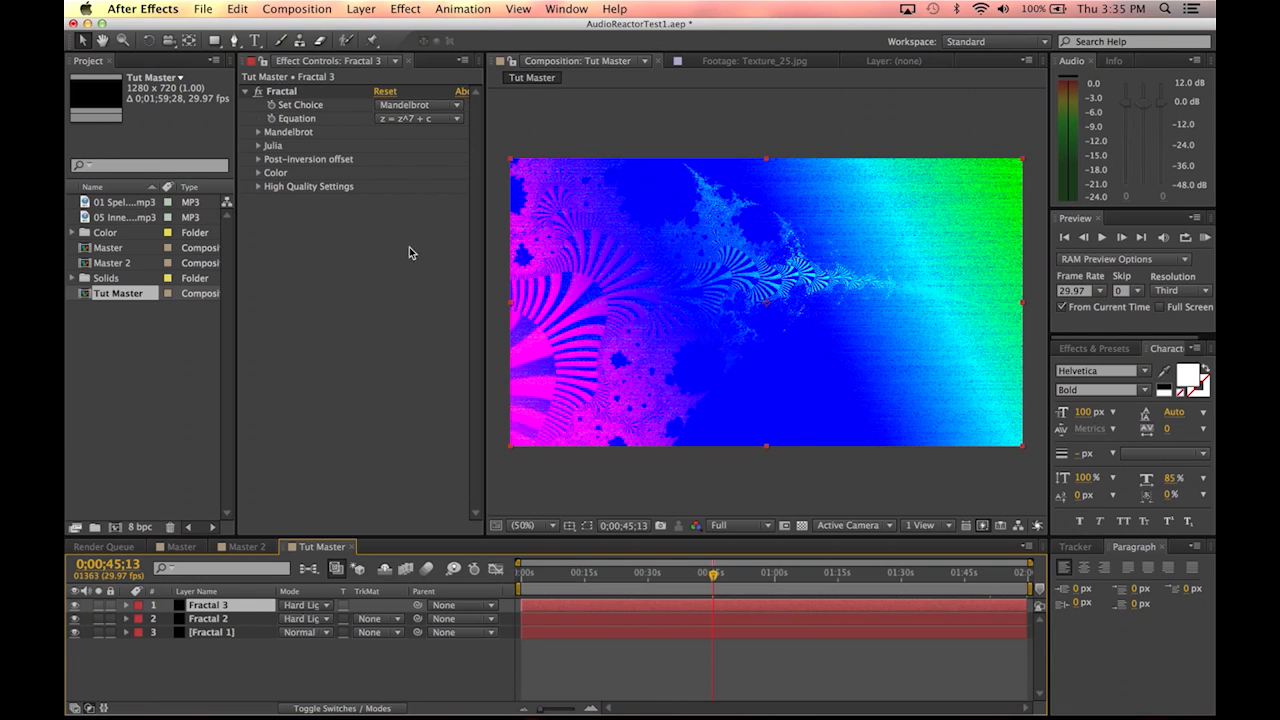
{"action": "left_click", "coordinate": [422, 112]}
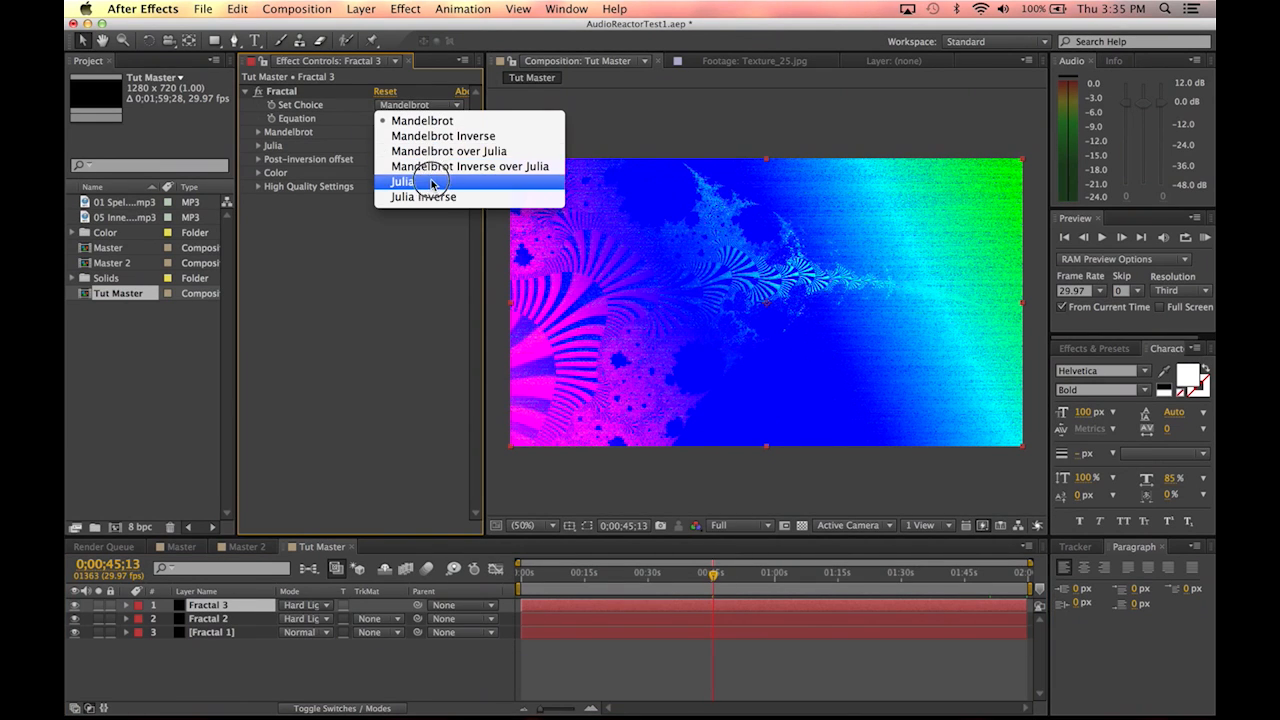
{"action": "left_click", "coordinate": [430, 181]}
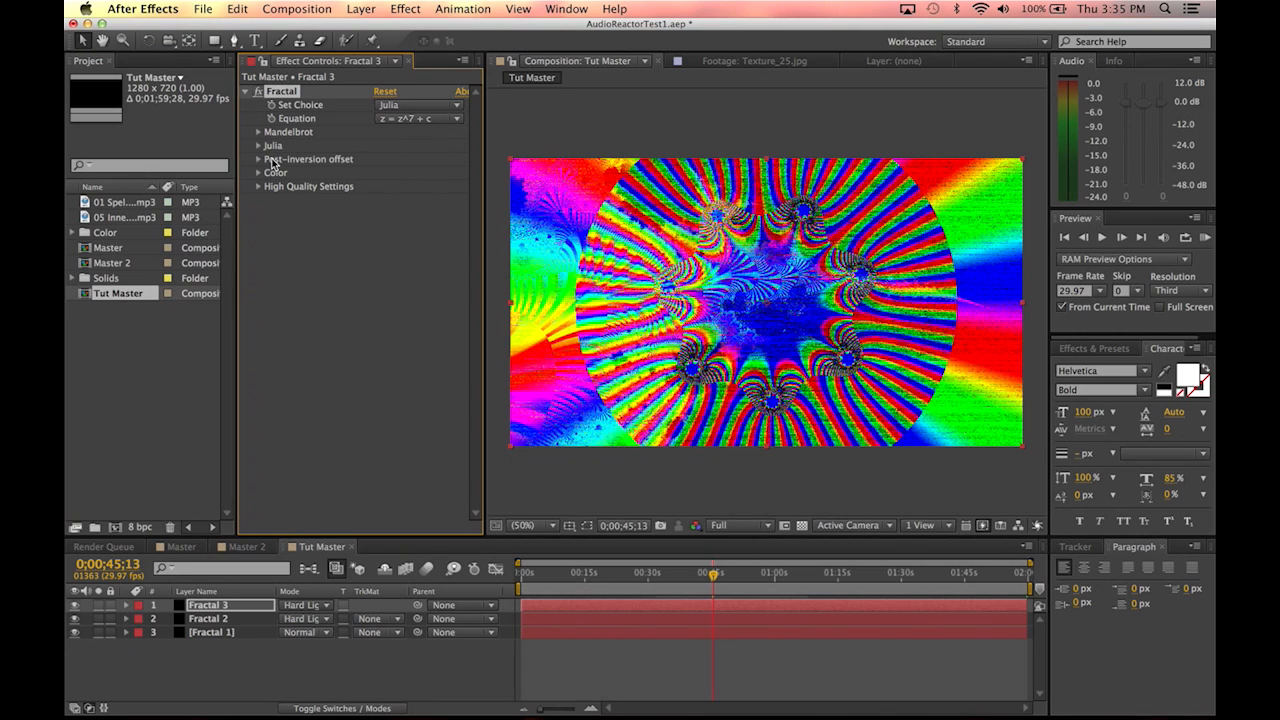
Step: Set Fractal 3's color palette to Lightness Gradient and its hue to 0x-276.0°
{"action": "left_click", "coordinate": [260, 174]}
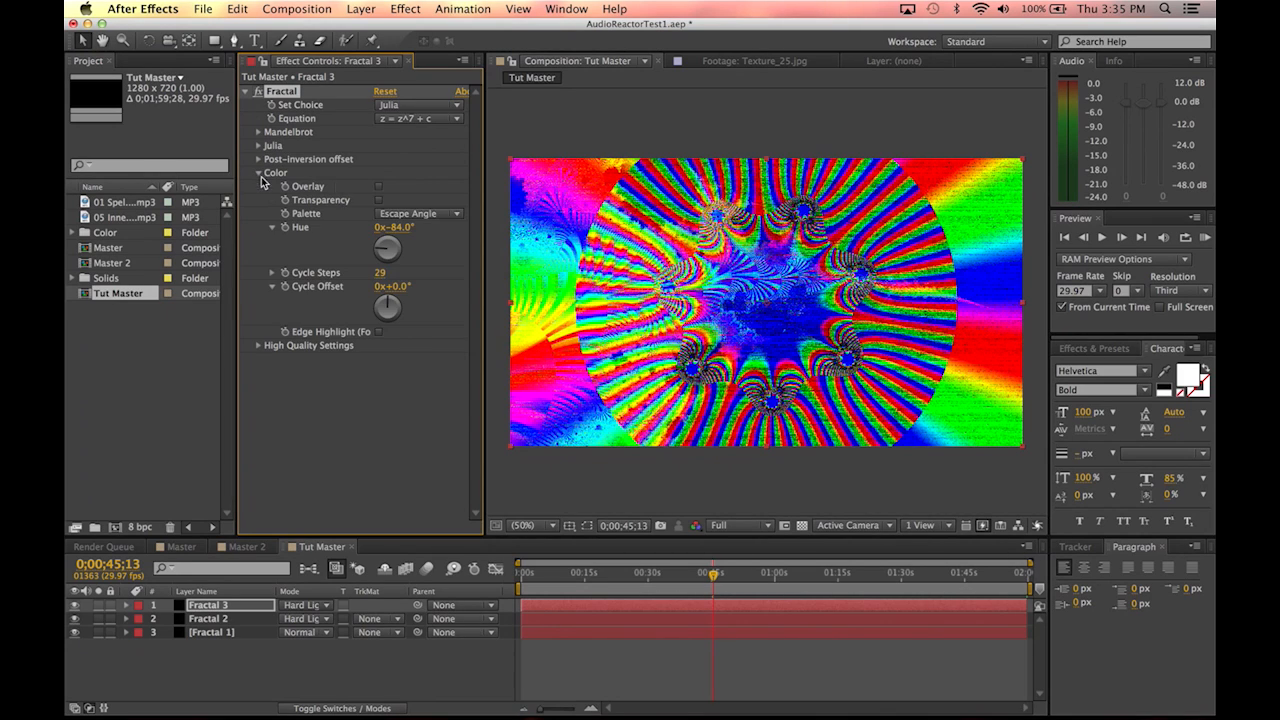
{"action": "left_click", "coordinate": [407, 215]}
{"action": "left_click", "coordinate": [440, 227]}
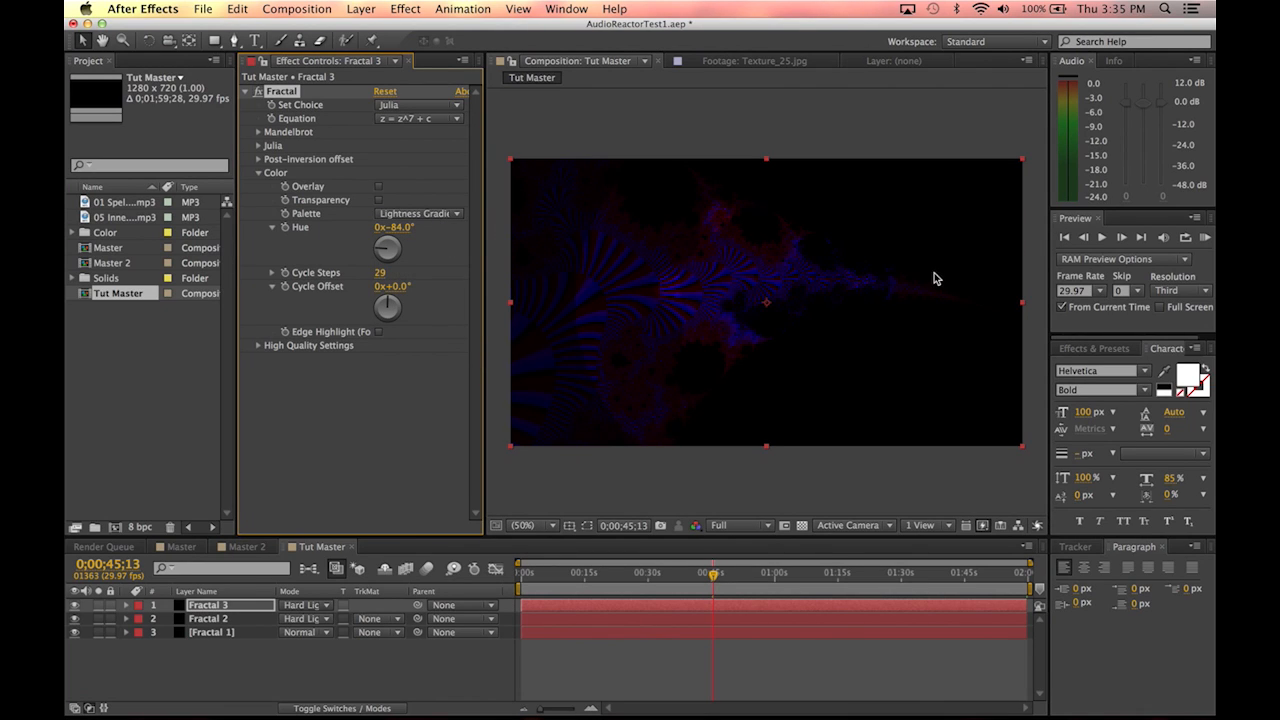
{"action": "left_click_drag", "start_coordinate": [380, 243], "coordinate": [447, 249]}
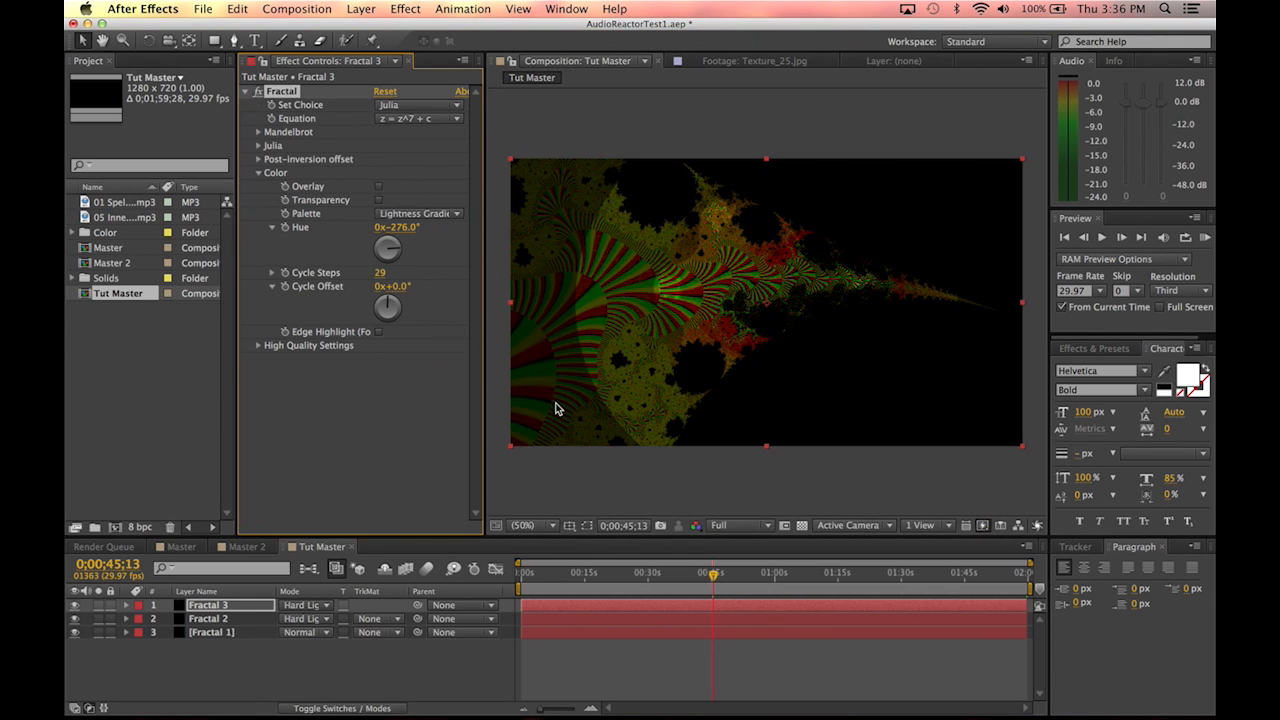
Step: Set Fractal 3's color palette to Apple ][ and its hue to 0x-97.0°
{"action": "left_click", "coordinate": [414, 213]}
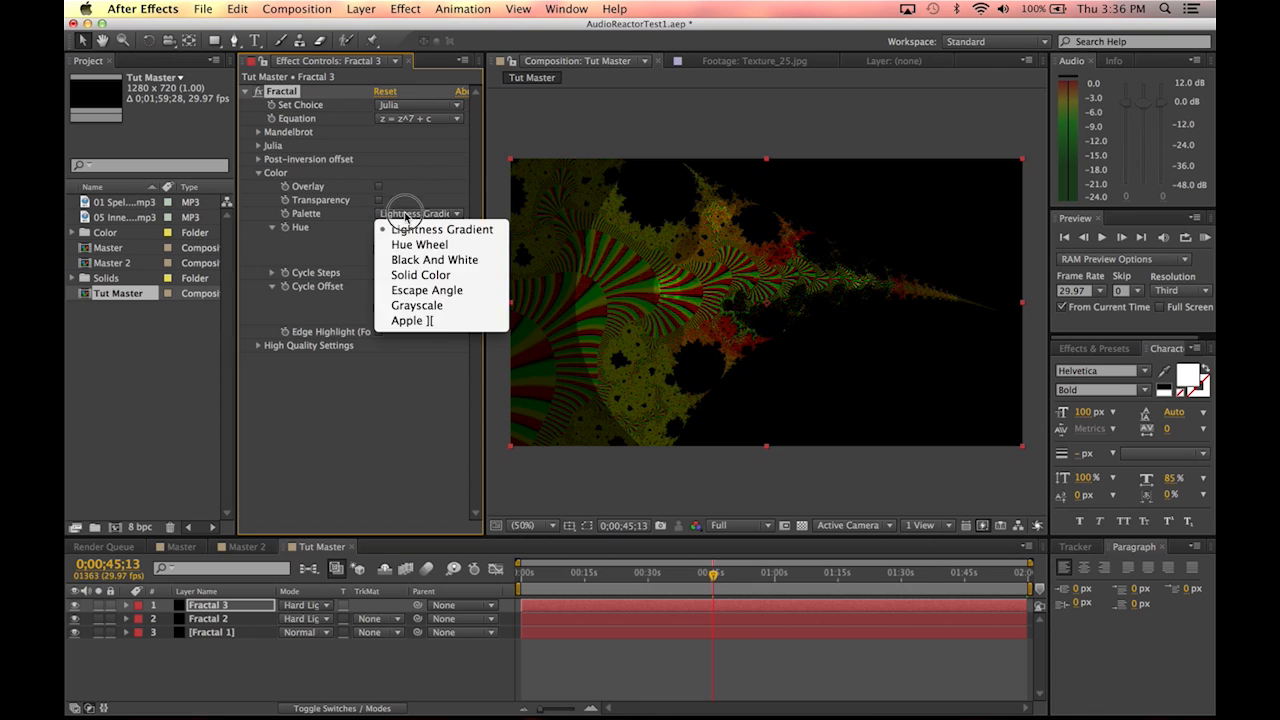
{"action": "left_click", "coordinate": [427, 321]}
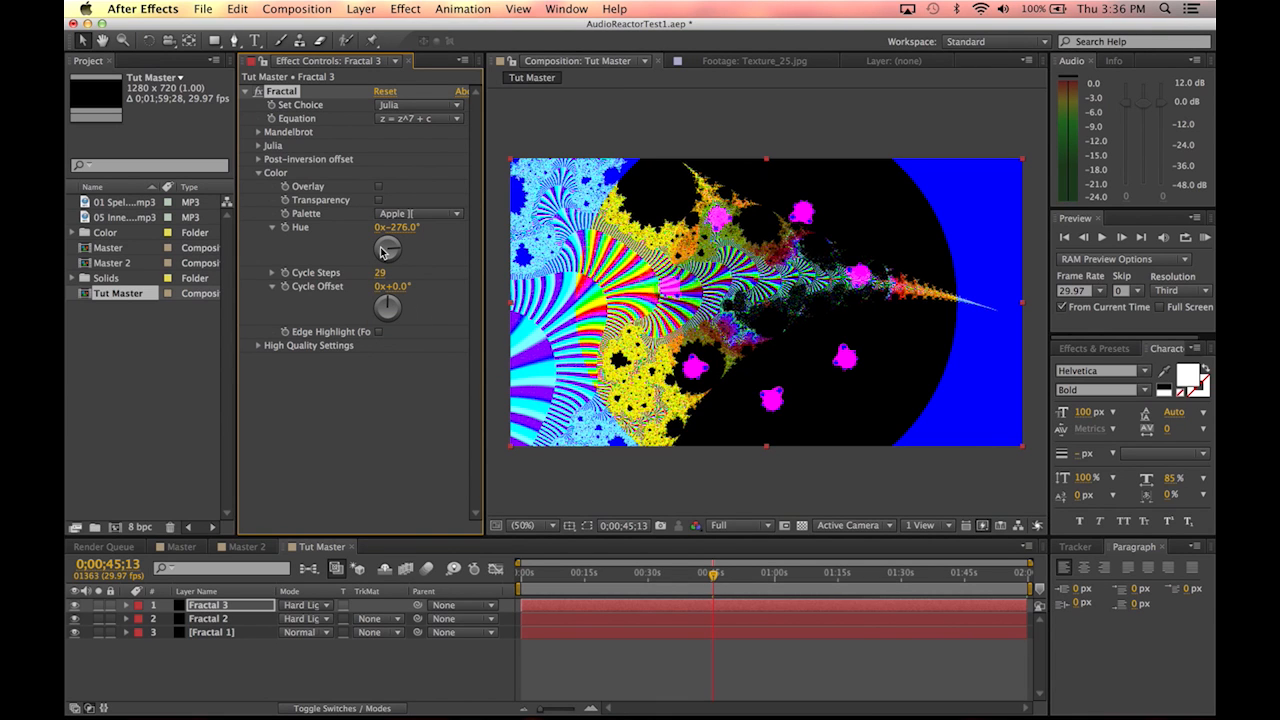
{"action": "mouse_move", "coordinate": [382, 258]}
{"action": "left_mouse_down"}
{"action": "mouse_move", "coordinate": [326, 258]}
{"action": "mouse_move", "coordinate": [365, 255]}
{"action": "left_mouse_up"}
Step: Scrub through the composition to review the Apple ][ palette, stopping at 0;01;37;01, and save the project
{"action": "left_click_drag", "start_coordinate": [548, 573], "coordinate": [900, 576]}
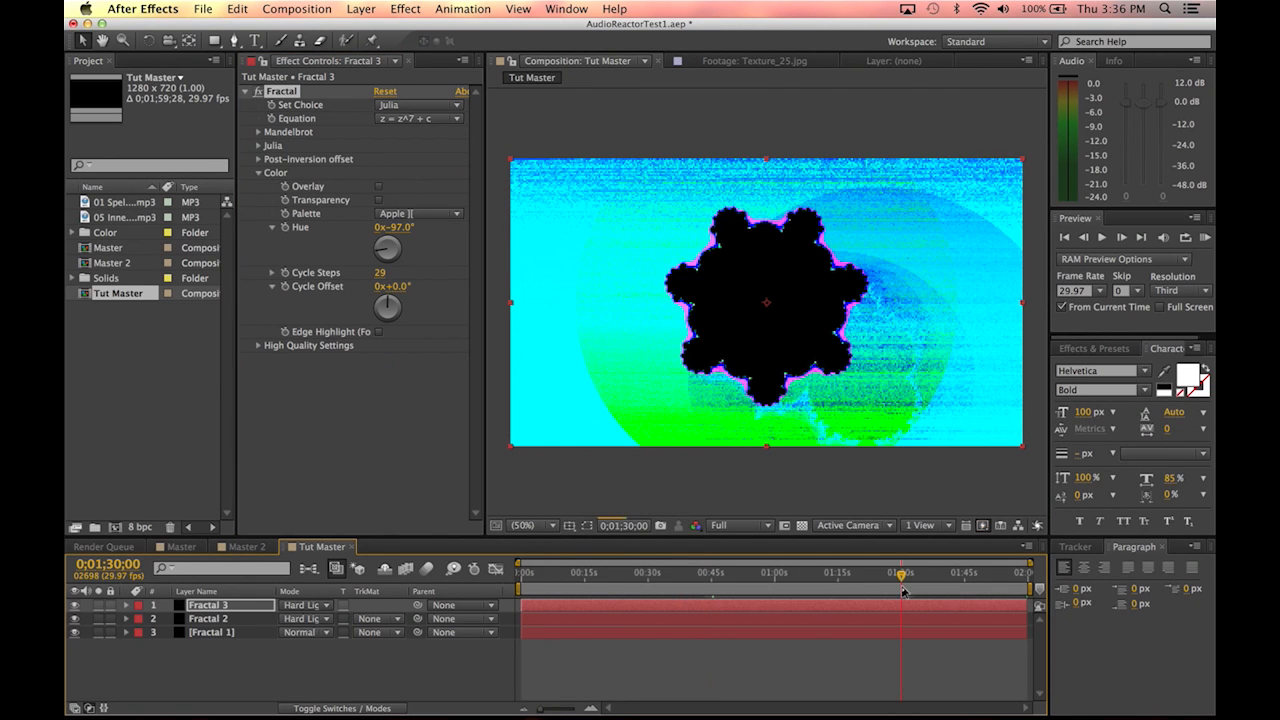
{"action": "left_click_drag", "start_coordinate": [926, 588], "coordinate": [957, 578]}
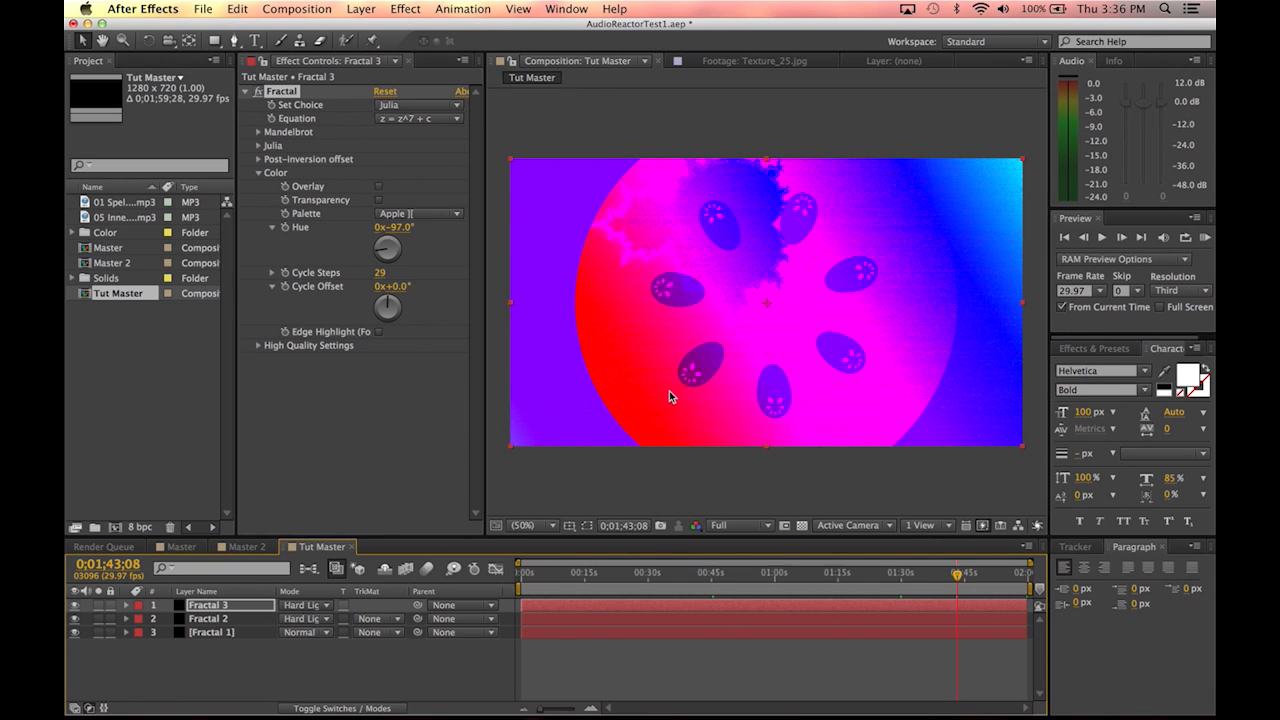
{"action": "left_click_drag", "start_coordinate": [571, 574], "coordinate": [930, 573]}
{"action": "key", "text": "super+s"}
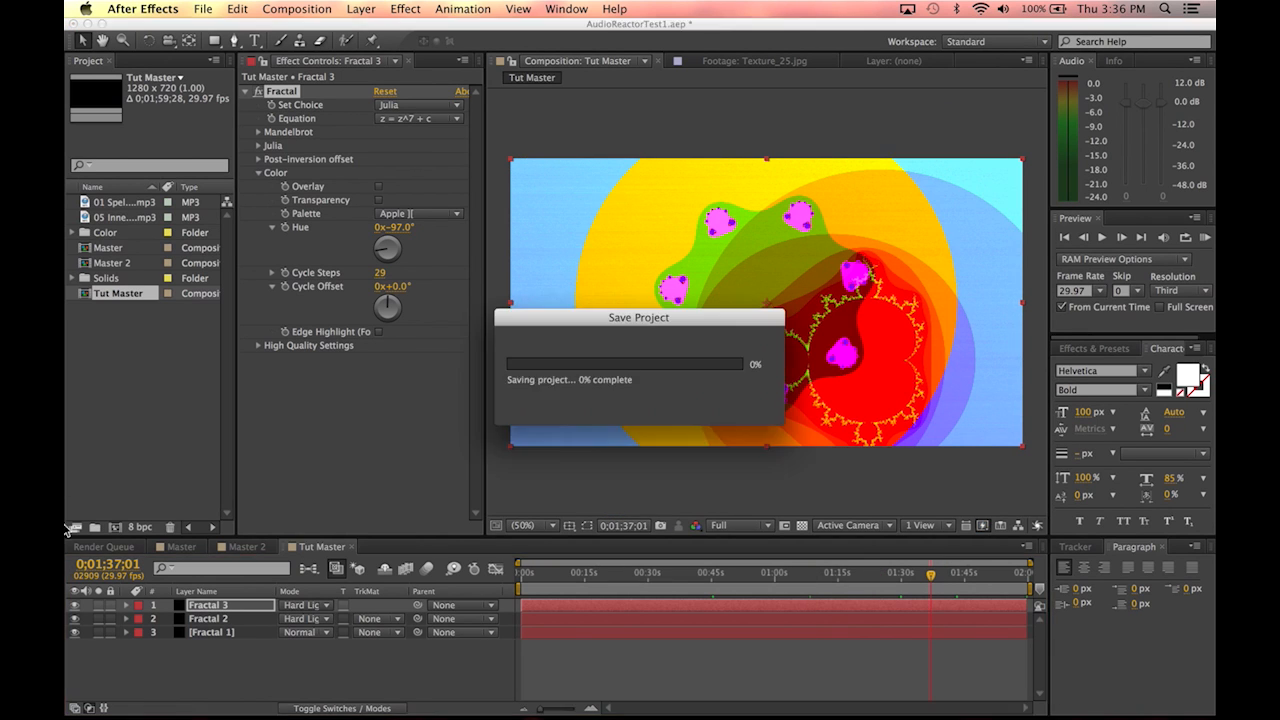
Step: Review the three blended fractal layers at several times in the composition, ending at 0;01;30;17 with Fractal 3 selected
{"action": "left_click", "coordinate": [697, 572]}
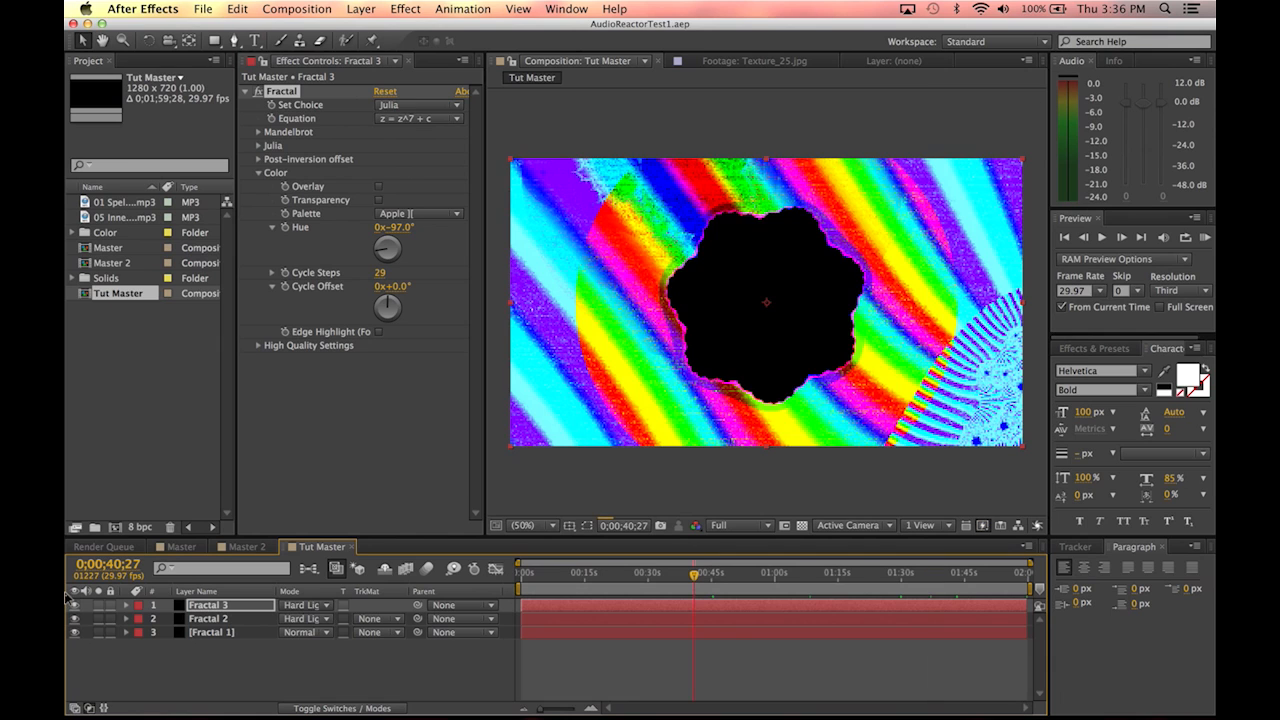
{"action": "left_click", "coordinate": [208, 592]}
{"action": "left_click", "coordinate": [220, 593]}
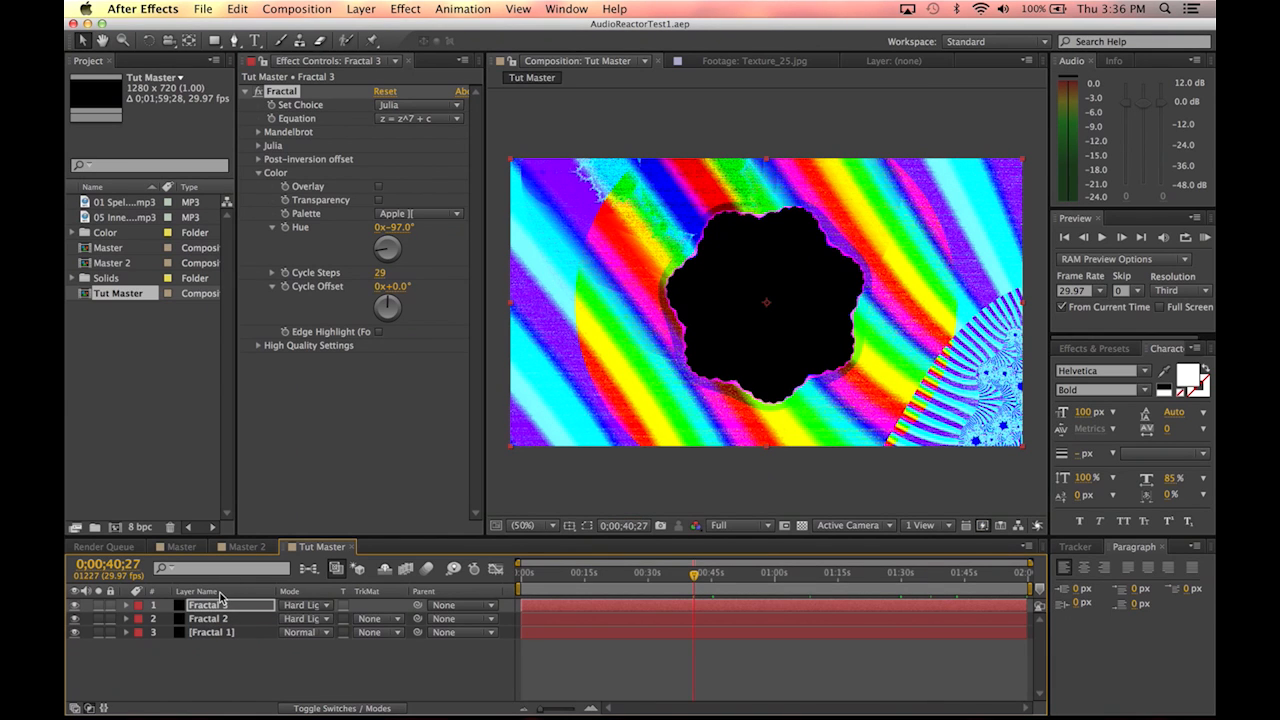
{"action": "left_click", "coordinate": [255, 674]}
{"action": "left_click_drag", "start_coordinate": [770, 574], "coordinate": [795, 577]}
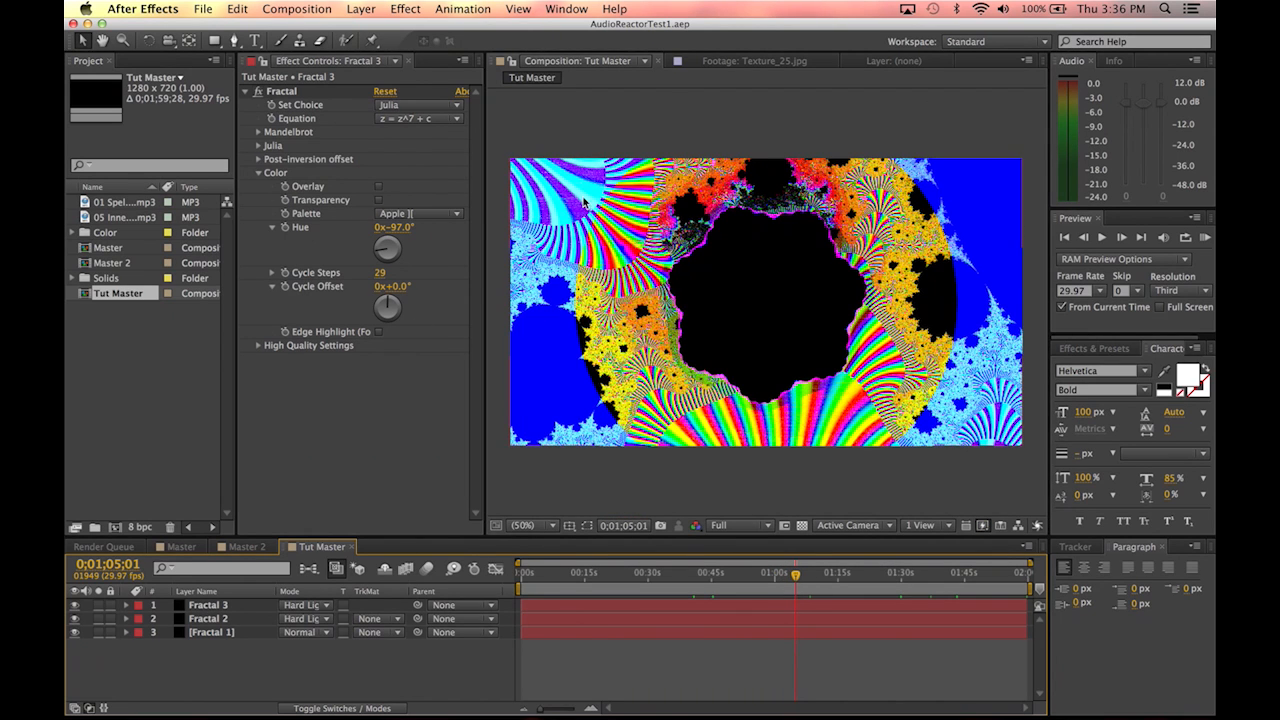
{"action": "left_click", "coordinate": [206, 606]}
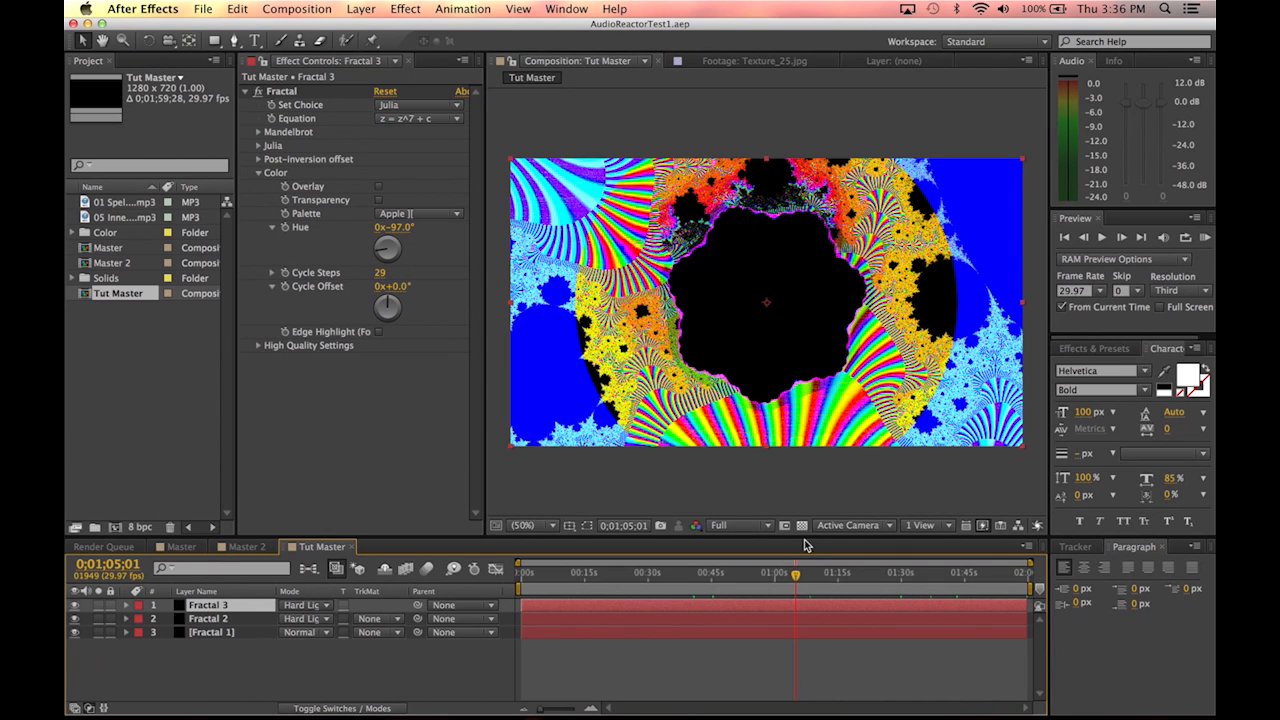
{"action": "left_click_drag", "start_coordinate": [769, 586], "coordinate": [674, 587]}
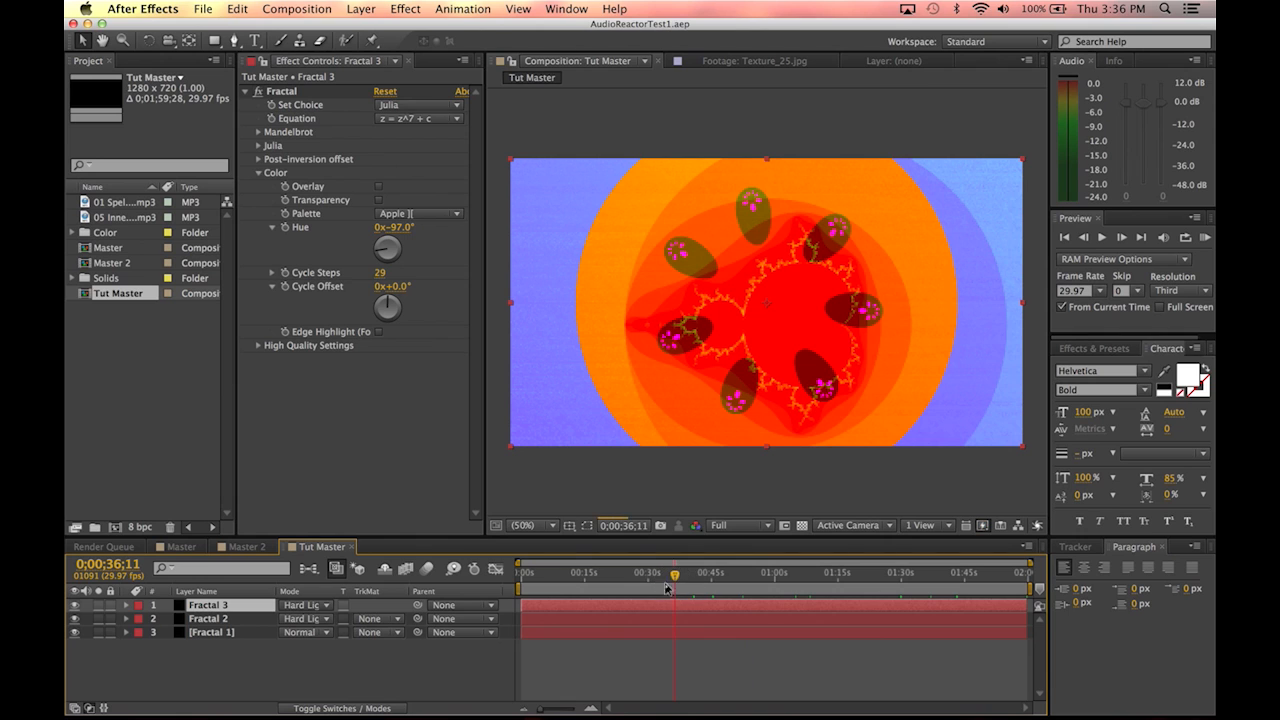
{"action": "left_click", "coordinate": [596, 581]}
{"action": "left_click_drag", "start_coordinate": [596, 581], "coordinate": [822, 570]}
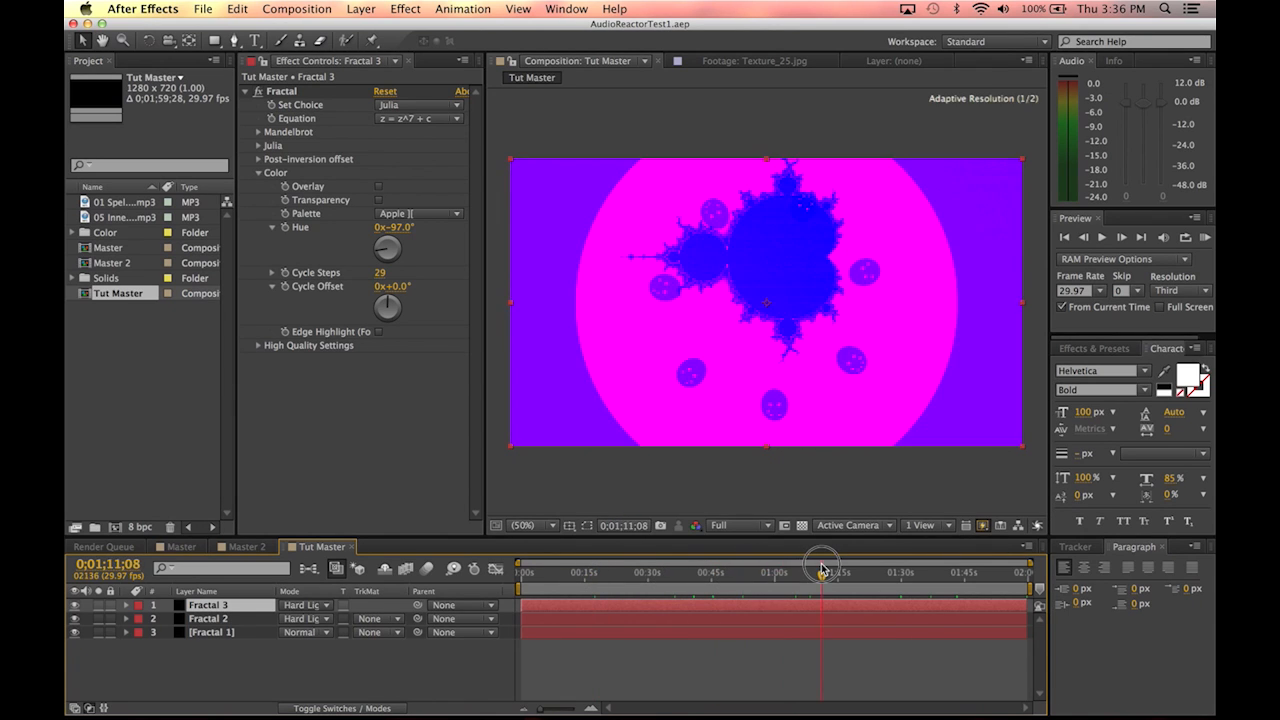
{"action": "left_click_drag", "start_coordinate": [889, 581], "coordinate": [905, 580]}
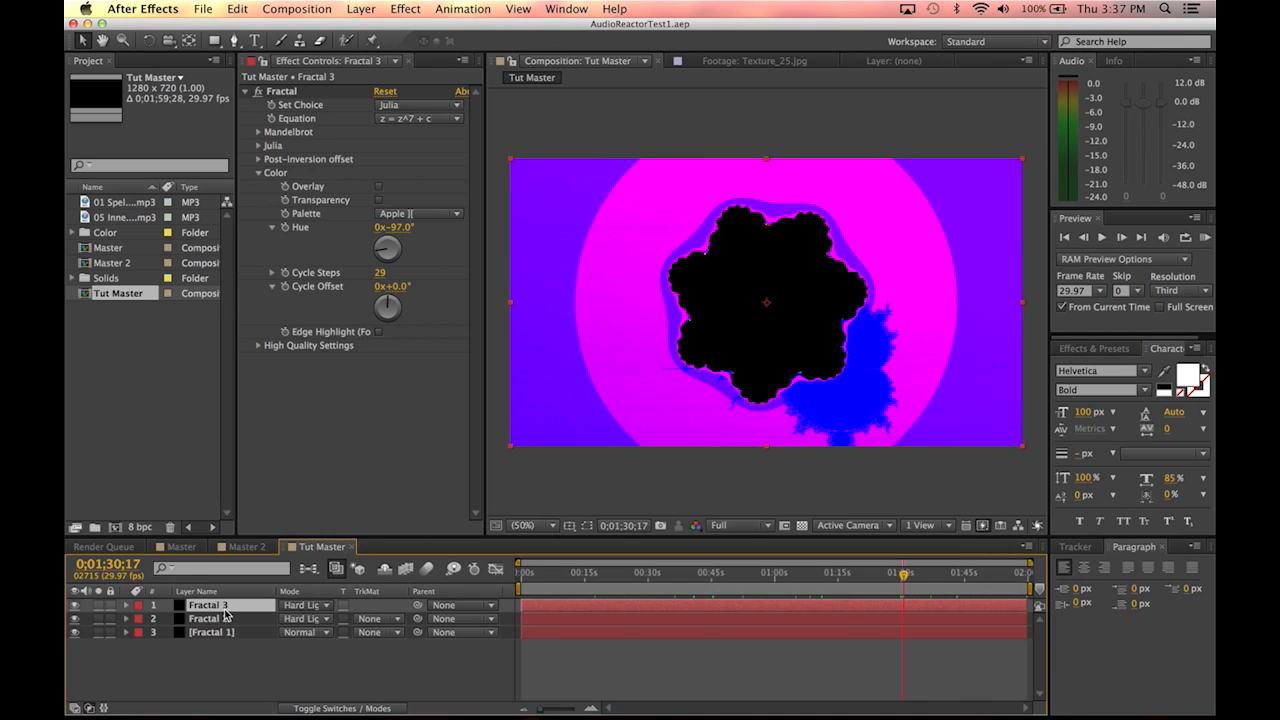
Step: Duplicate the Fractal 3 layer and set the copy's set choice to Julia Inverse and equation to z = z^2 + c
{"action": "key", "text": "super+d"}
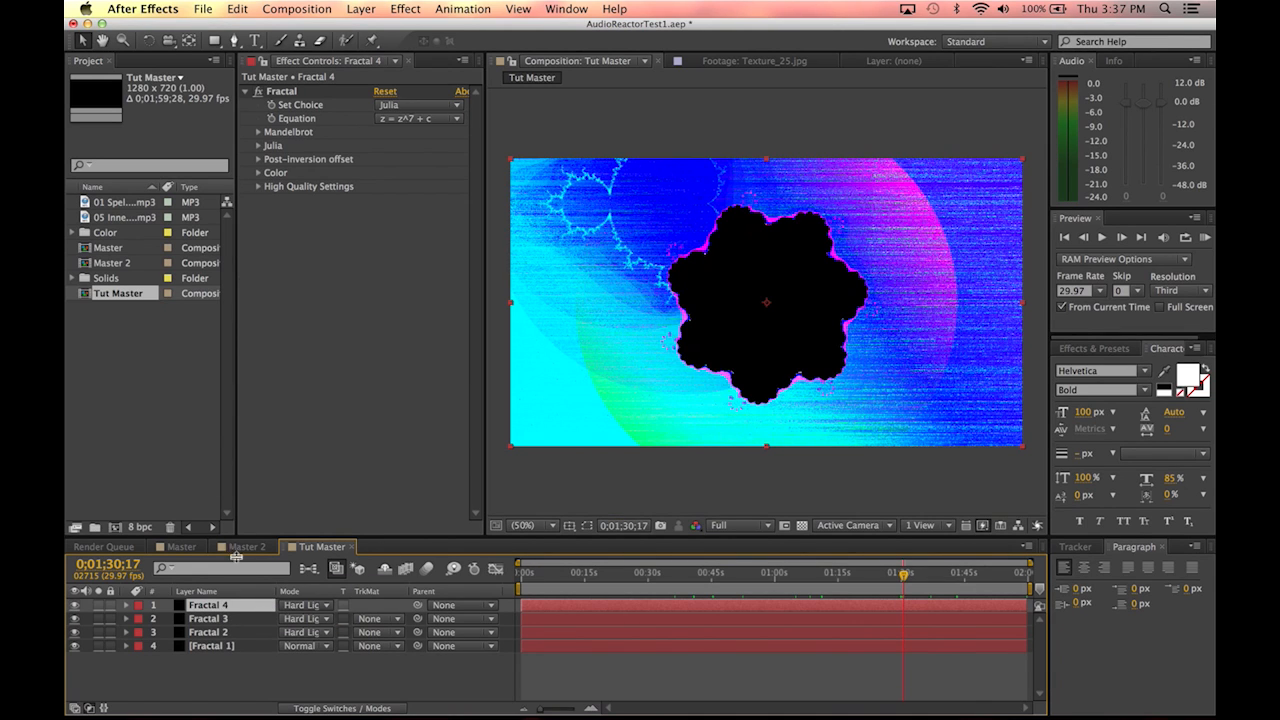
{"action": "left_click", "coordinate": [418, 105]}
{"action": "left_click", "coordinate": [423, 197]}
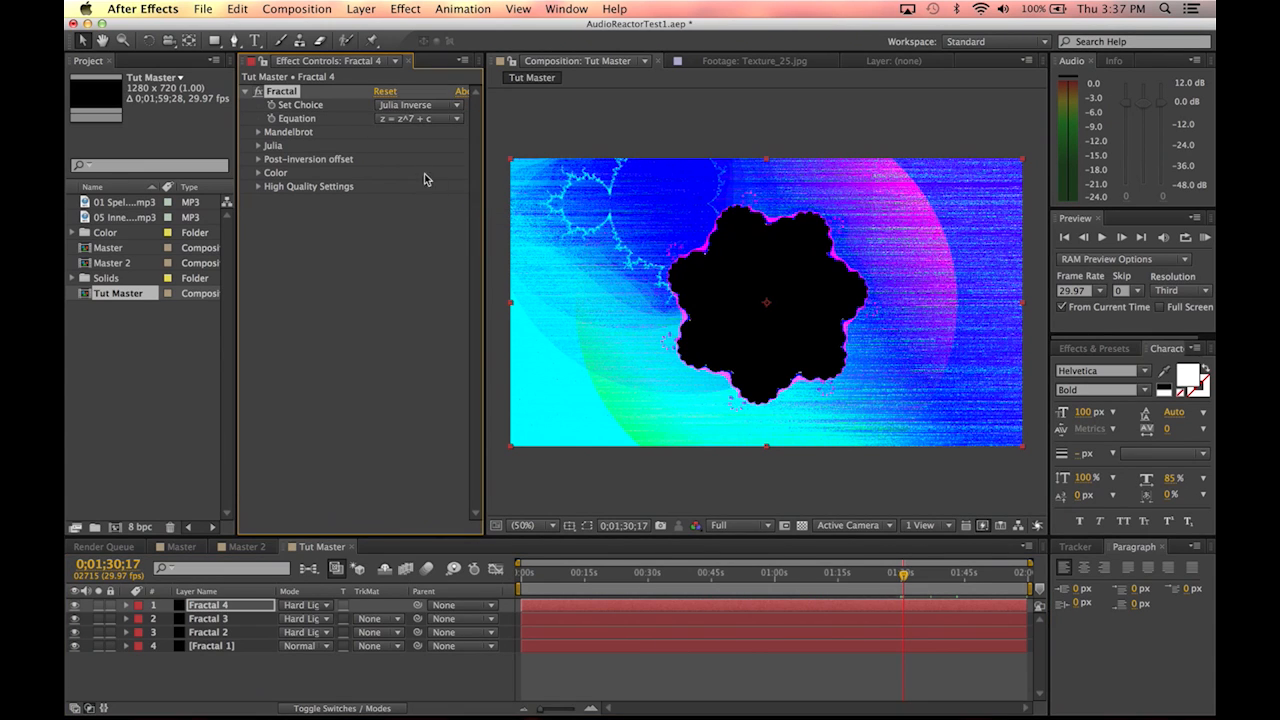
{"action": "left_click", "coordinate": [415, 124]}
{"action": "left_click", "coordinate": [417, 131]}
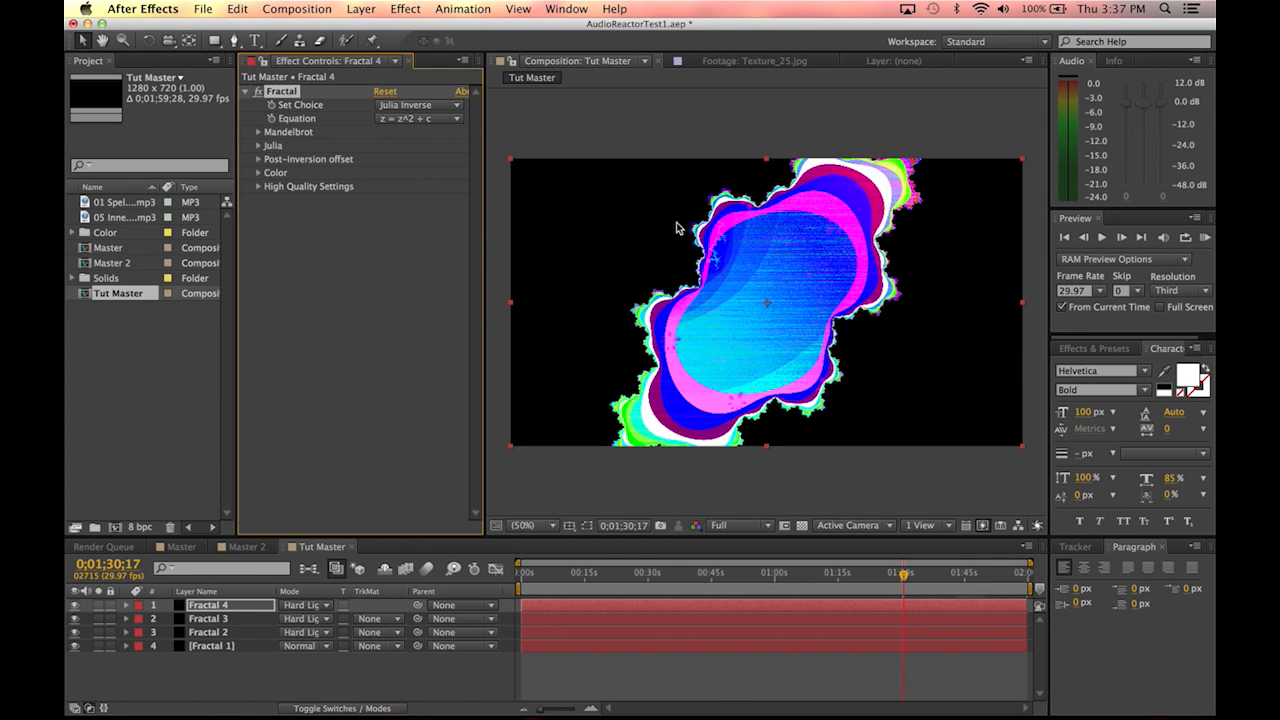
Step: Duplicate the Fractal 4 layer at 0;01;48;23 and change the copy's equation to z = z^5 + c
{"action": "left_click_drag", "start_coordinate": [548, 573], "coordinate": [980, 572]}
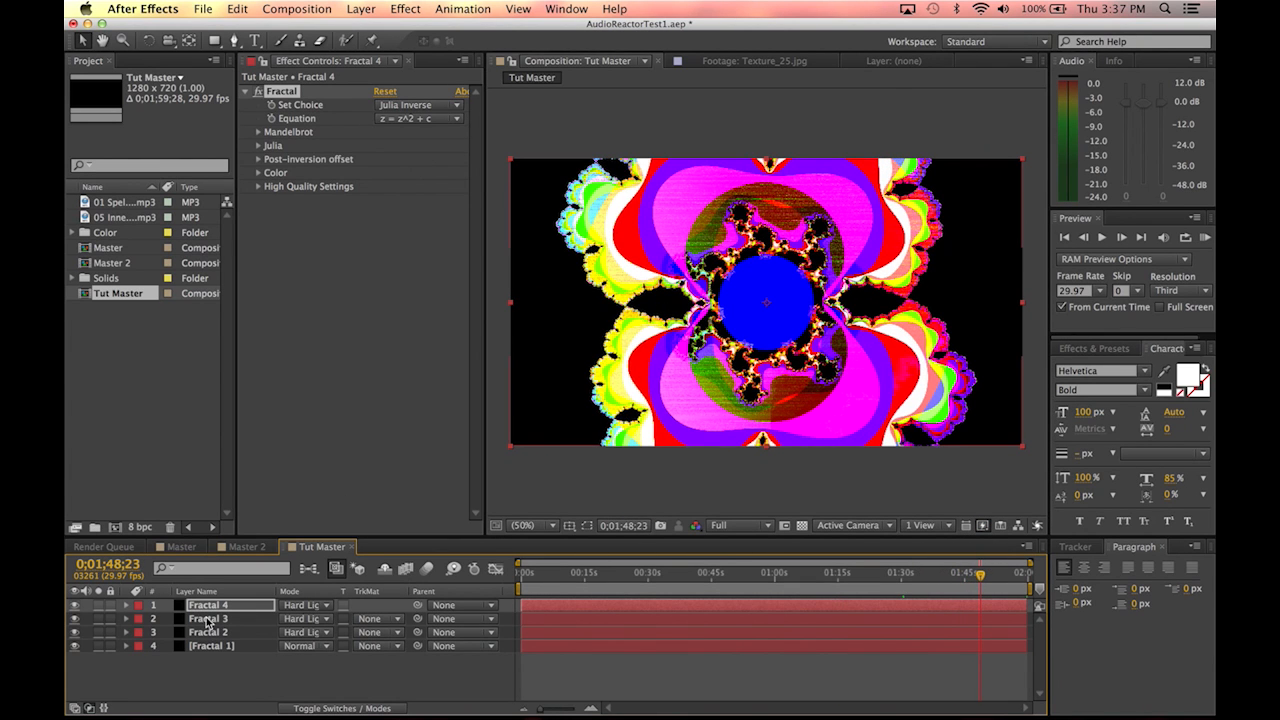
{"action": "key", "text": "Return"}
{"action": "key", "text": "super+d"}
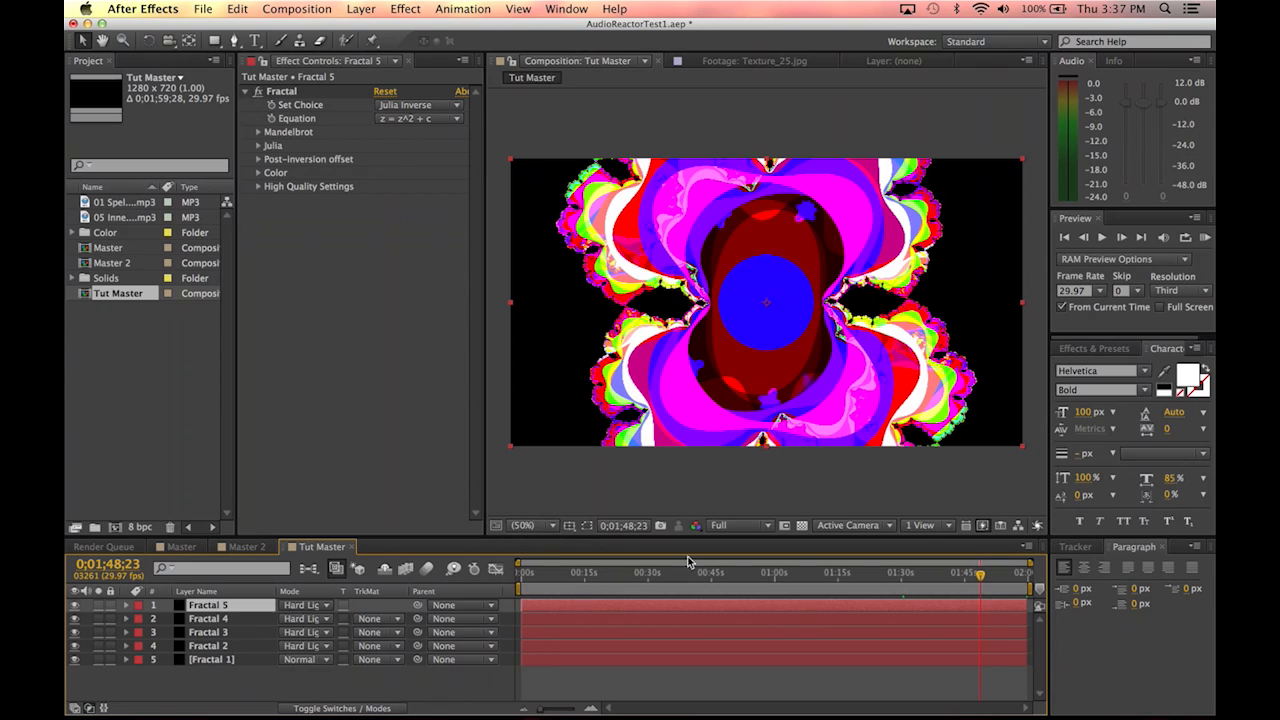
{"action": "left_click", "coordinate": [420, 119]}
{"action": "left_click", "coordinate": [420, 165]}
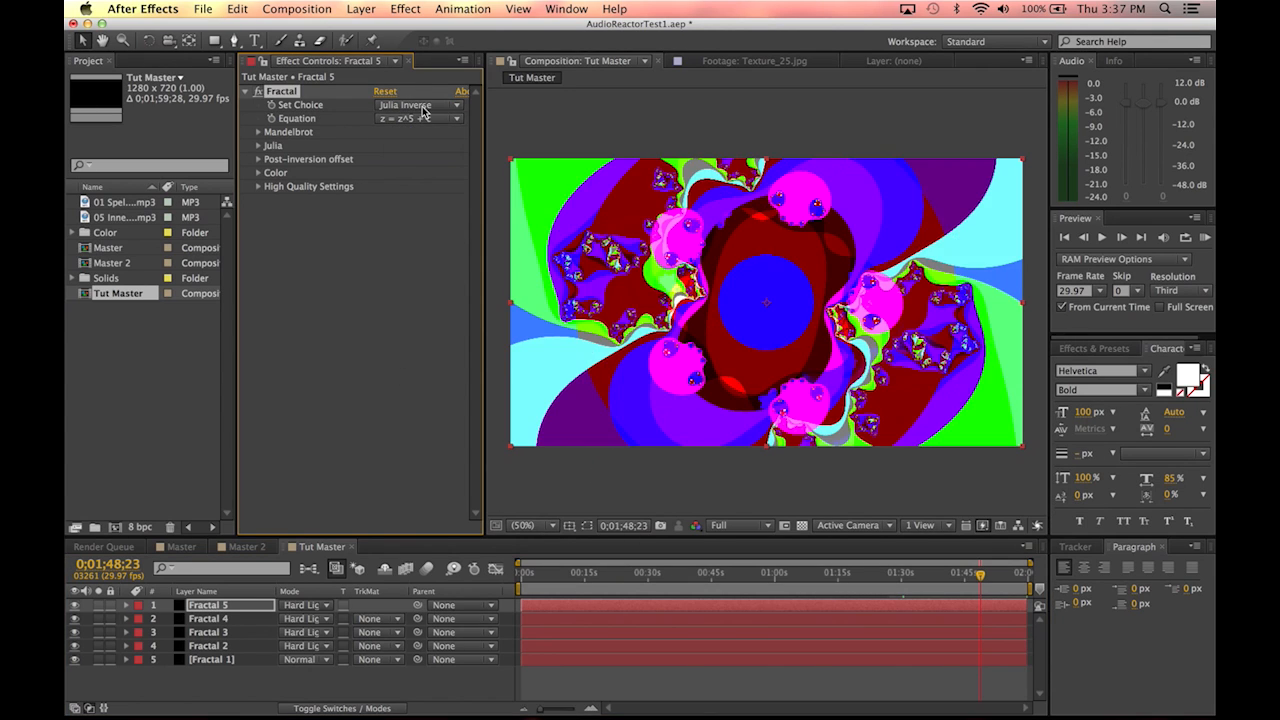
Step: Try Mandelbrot Inverse as Fractal 5's set choice, and settle on Mandelbrot over Julia
{"action": "left_click", "coordinate": [420, 106]}
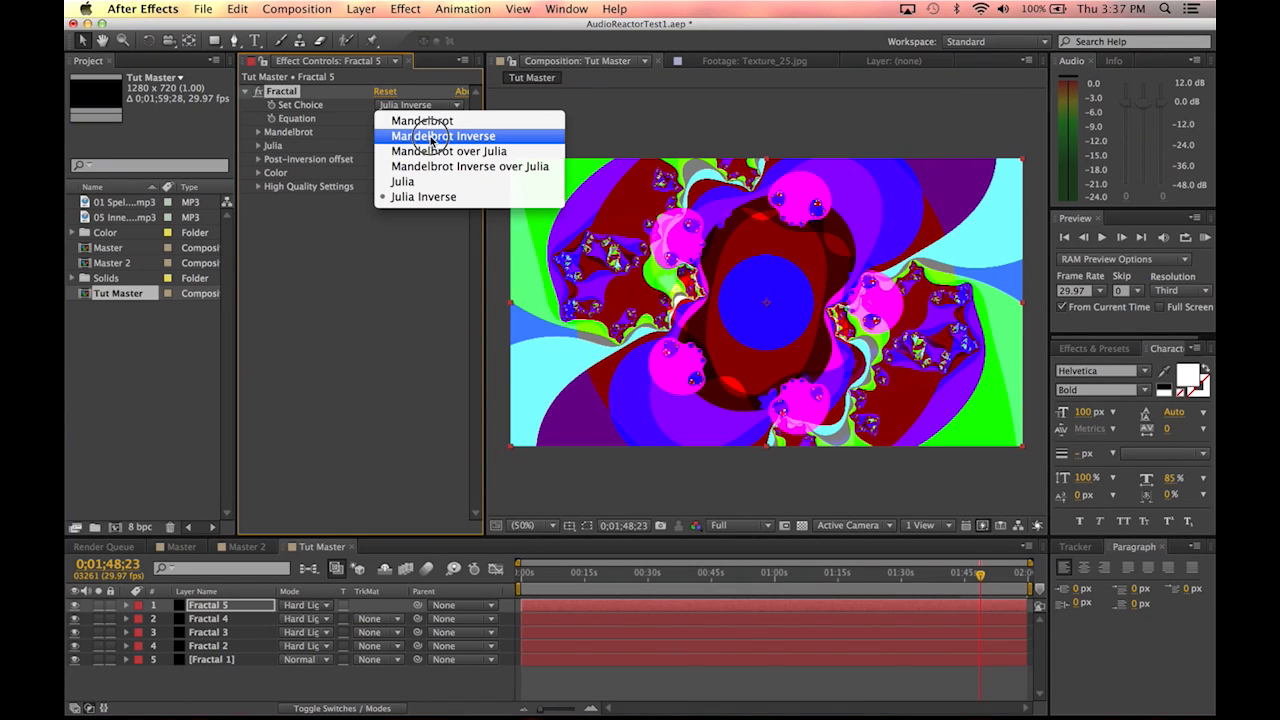
{"action": "left_click", "coordinate": [432, 137]}
{"action": "left_click", "coordinate": [418, 106]}
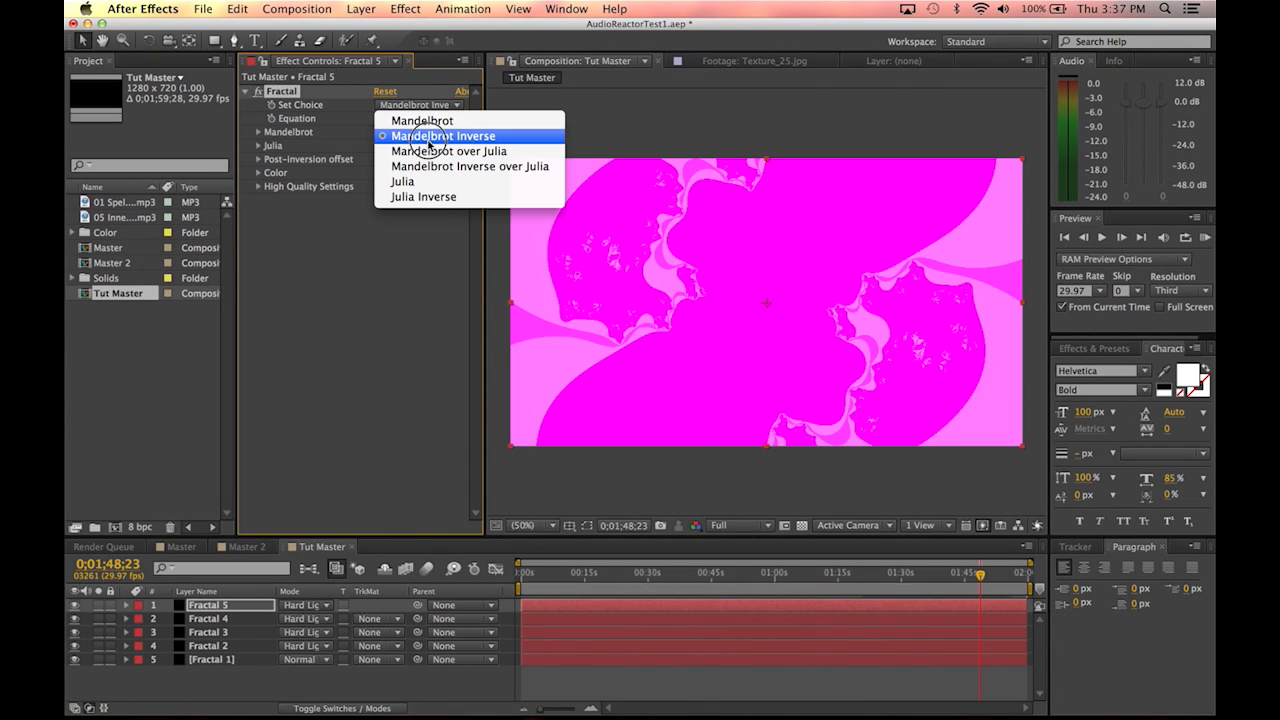
{"action": "left_click", "coordinate": [402, 134]}
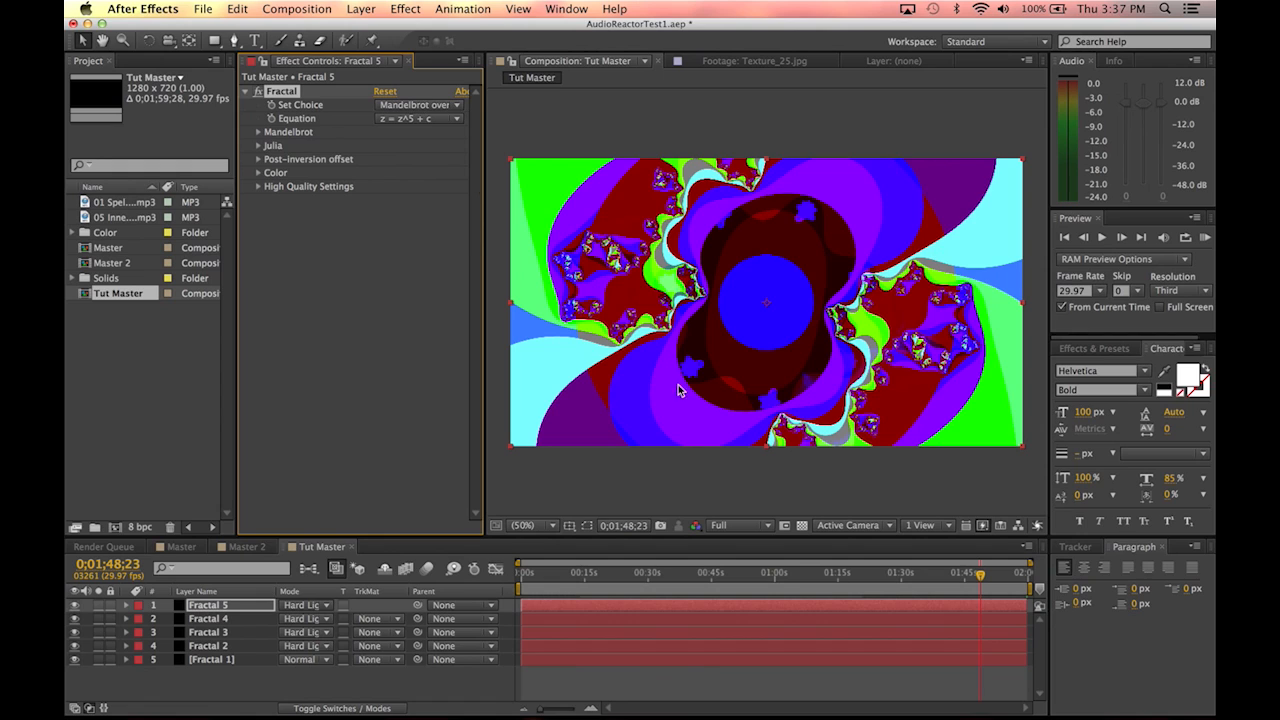
Step: Try the Escape Angle palette on Fractal 5, and switch it to Hue Wheel with a hue of 0x-240.0°
{"action": "left_click", "coordinate": [257, 173]}
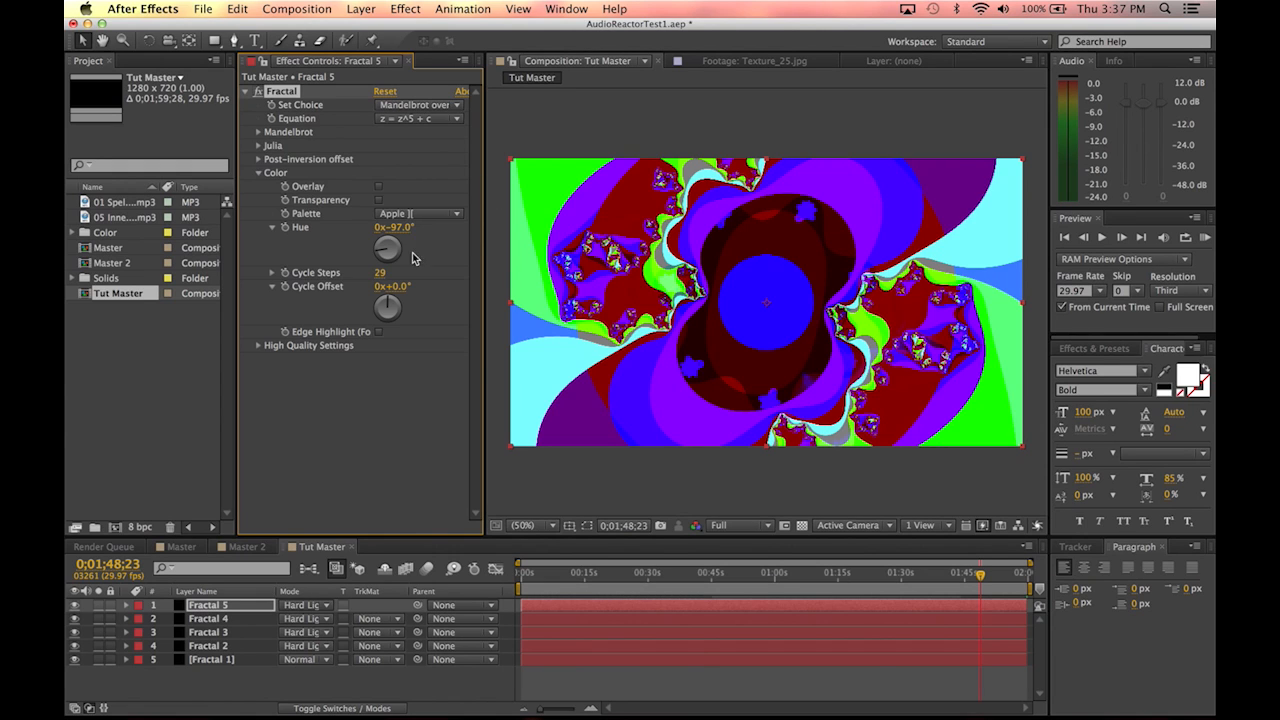
{"action": "left_click", "coordinate": [414, 216]}
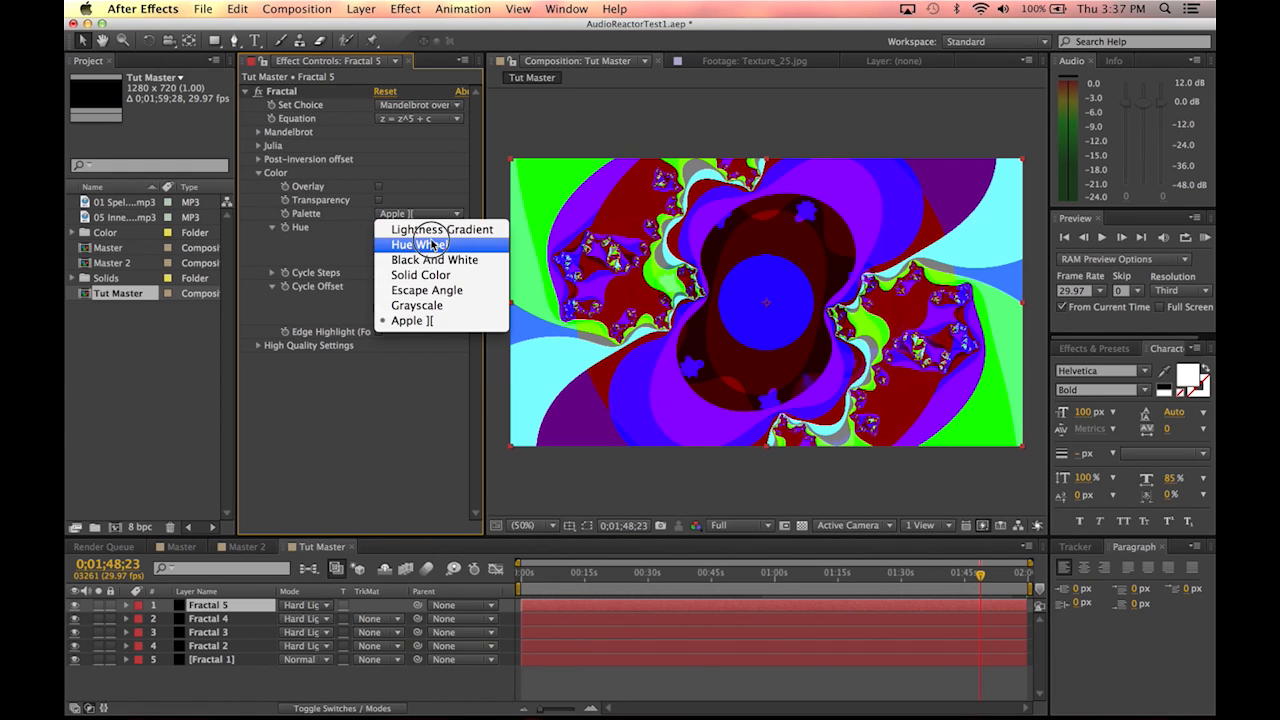
{"action": "left_click", "coordinate": [438, 293]}
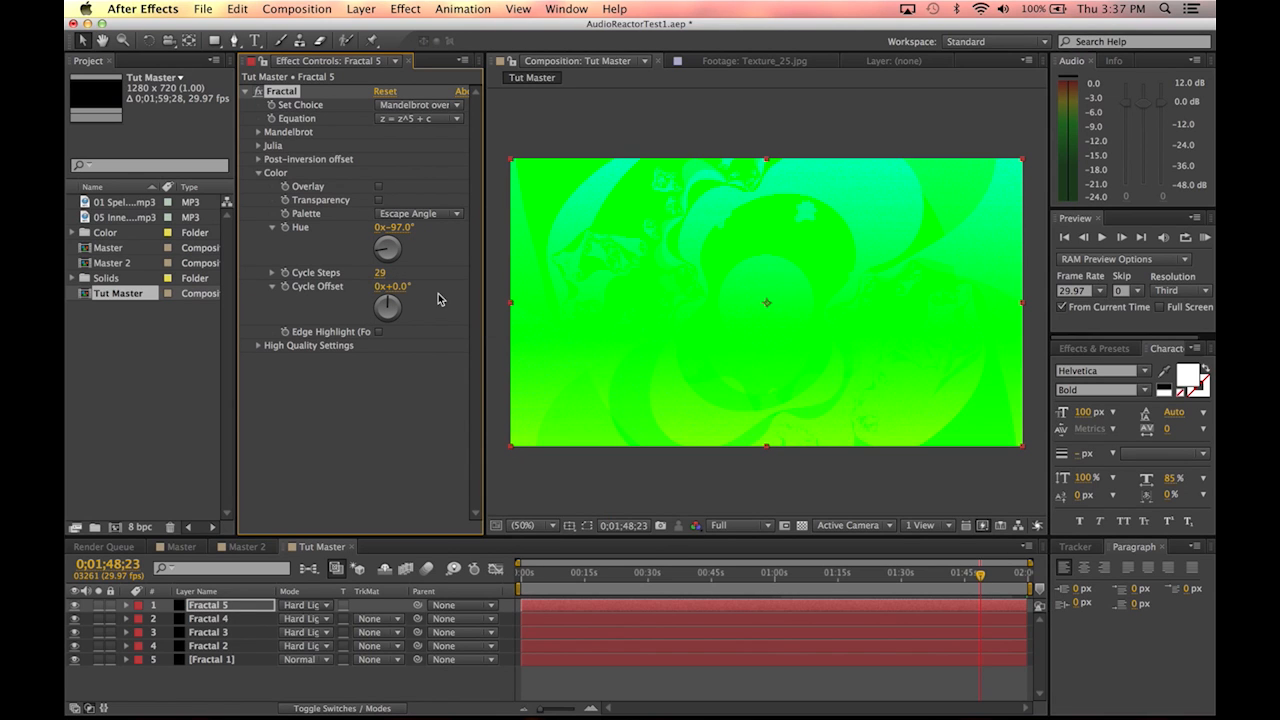
{"action": "left_click", "coordinate": [415, 214]}
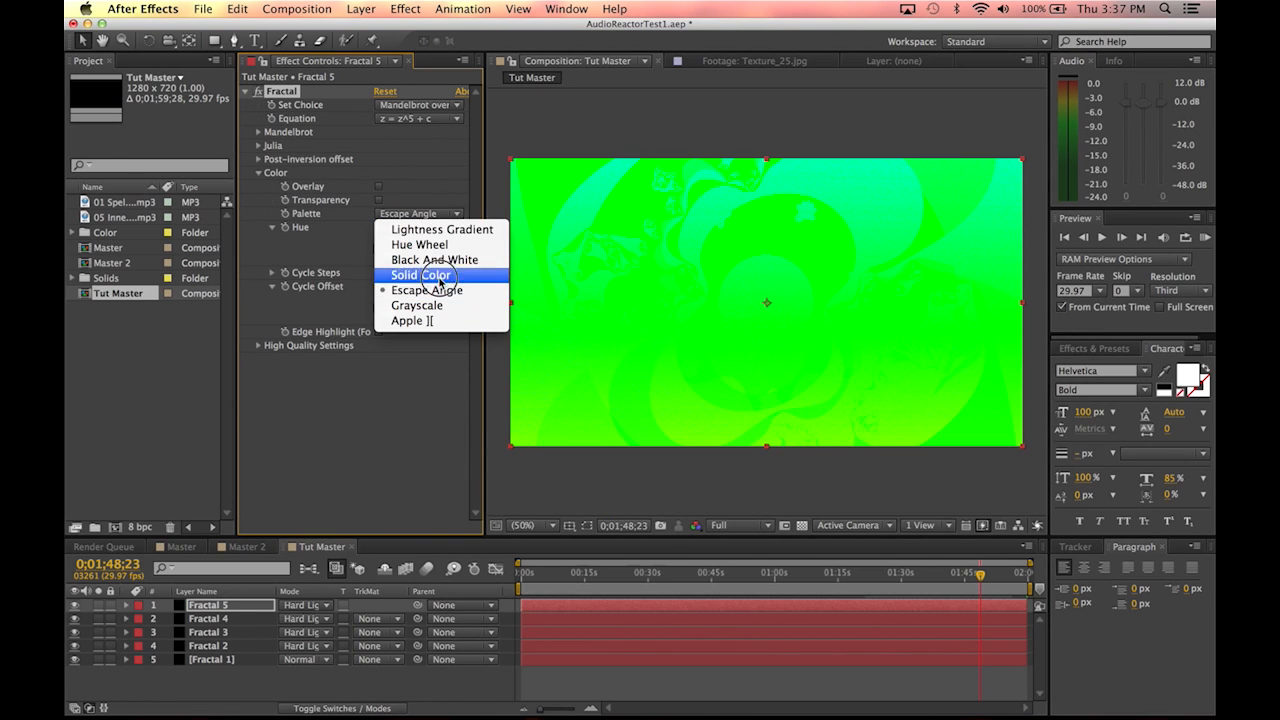
{"action": "left_click", "coordinate": [422, 245]}
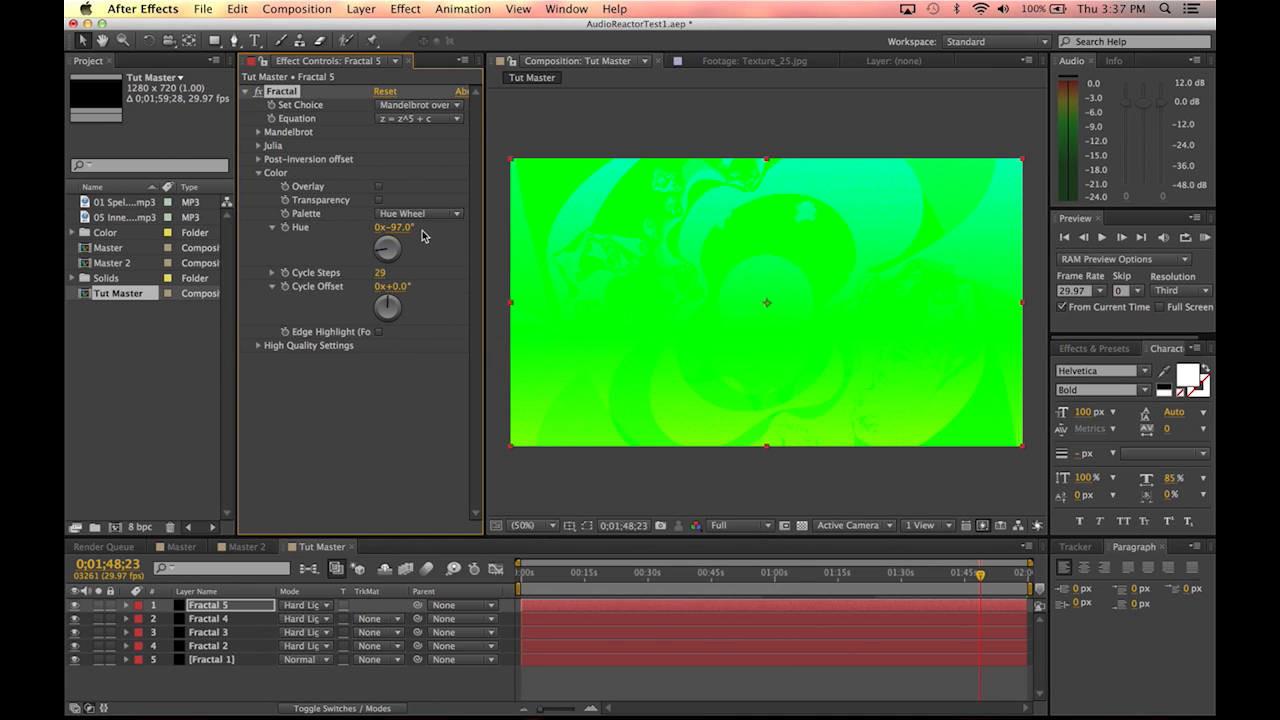
{"action": "left_click_drag", "start_coordinate": [378, 244], "coordinate": [401, 274]}
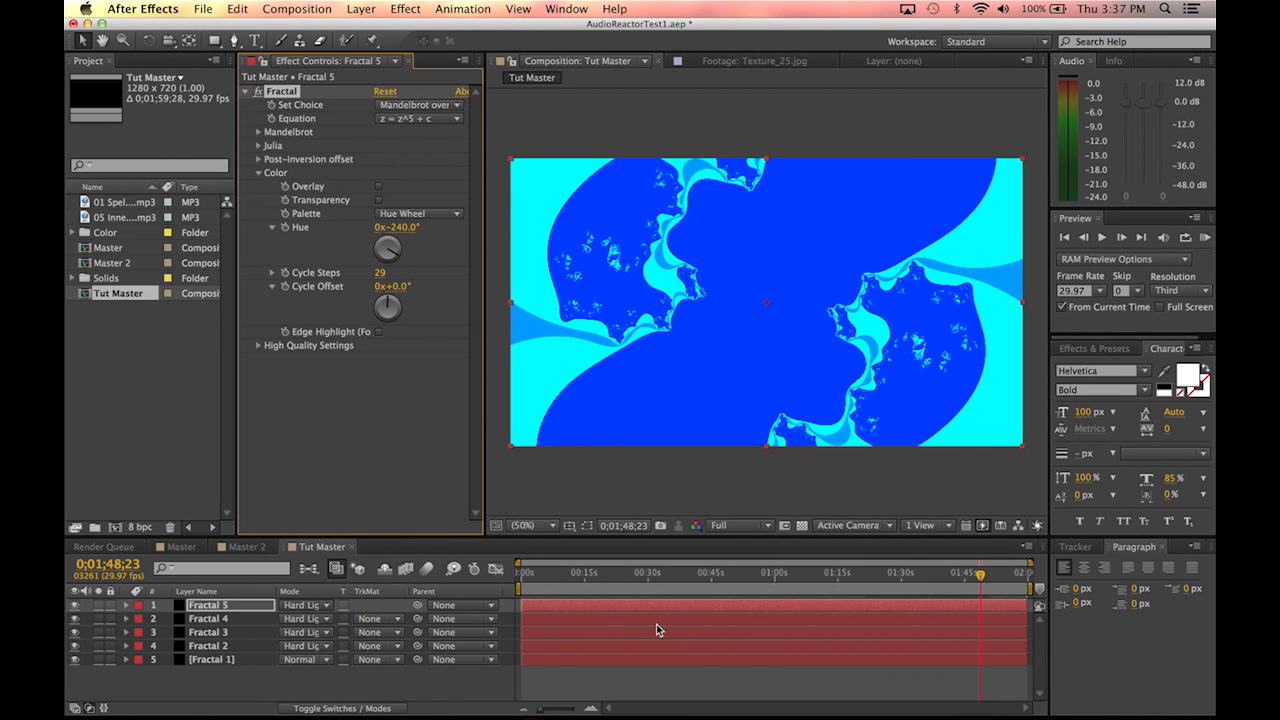
Step: Try Mandelbrot magnifications of 2.0 and 1.0 on Fractal 5 at 0;00;56;07, and set it to 8.0 at 0;00;31;13
{"action": "left_click", "coordinate": [557, 576]}
{"action": "left_click_drag", "start_coordinate": [557, 576], "coordinate": [759, 581]}
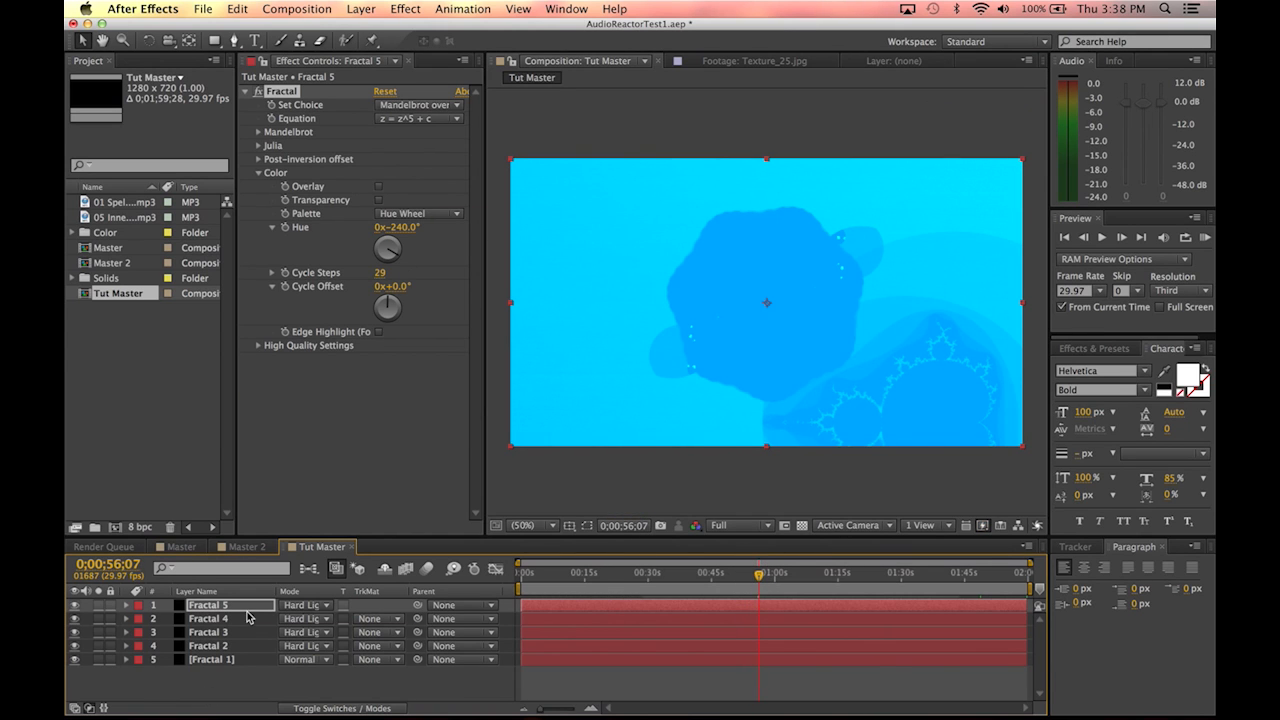
{"action": "left_click", "coordinate": [258, 132]}
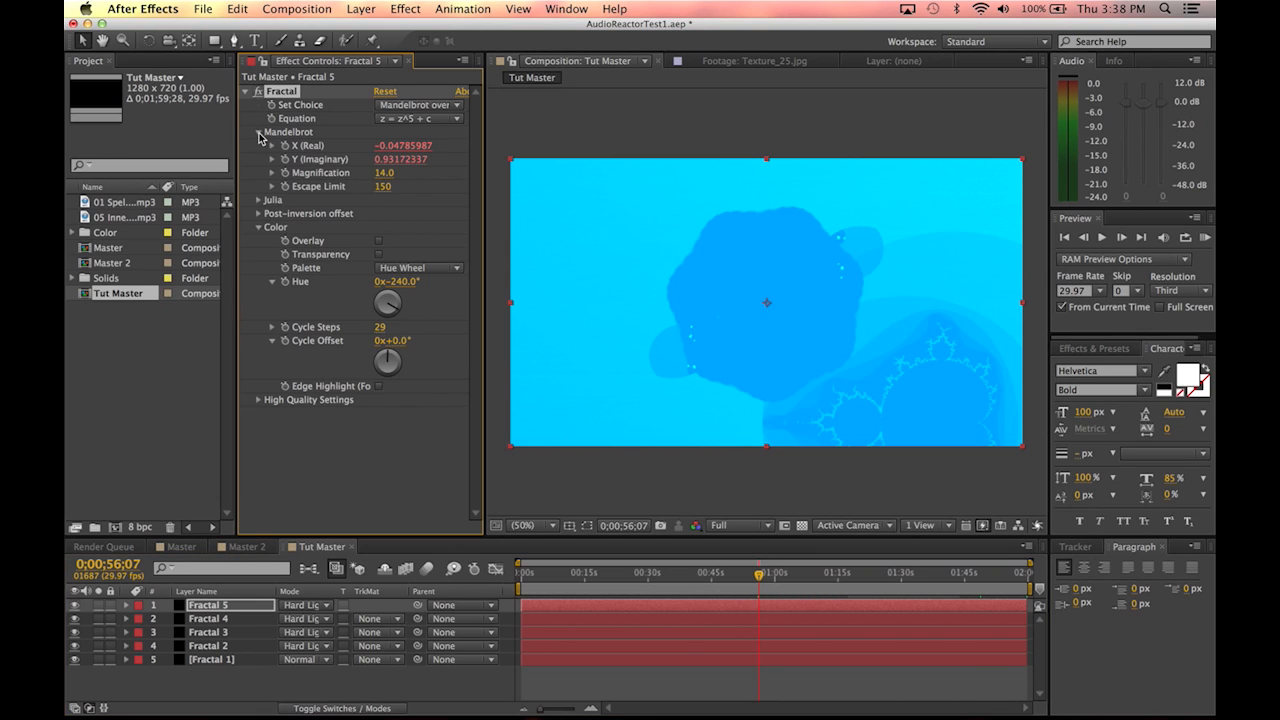
{"action": "left_click", "coordinate": [383, 173]}
{"action": "type", "text": "2"}
{"action": "key", "text": "Return"}
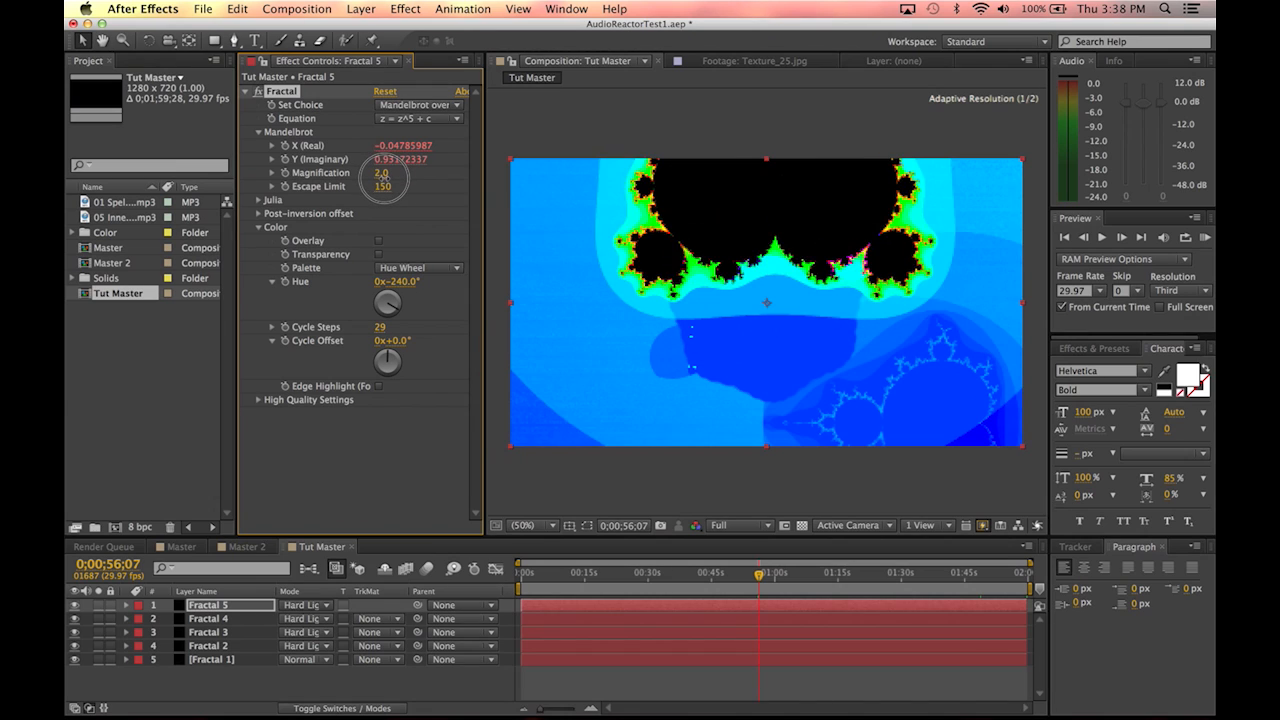
{"action": "left_click_drag", "start_coordinate": [384, 178], "coordinate": [383, 178]}
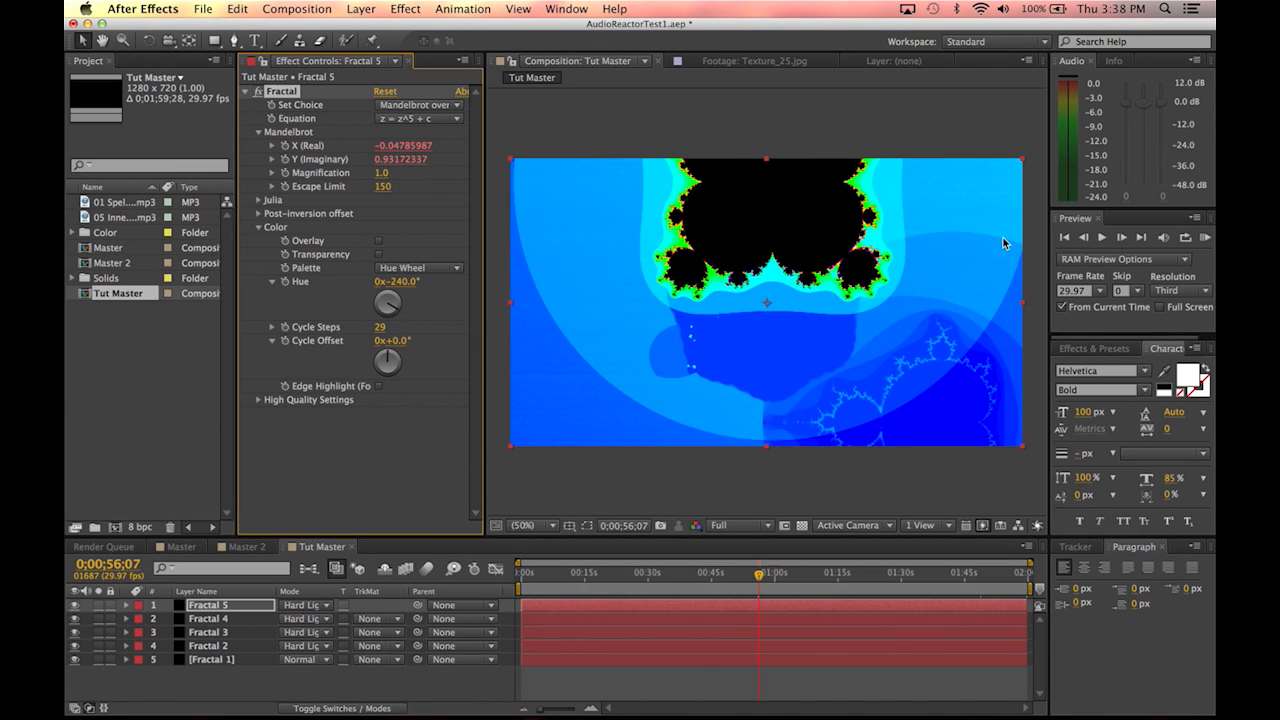
{"action": "left_click_drag", "start_coordinate": [546, 577], "coordinate": [653, 575]}
{"action": "left_click_drag", "start_coordinate": [383, 173], "coordinate": [390, 172]}
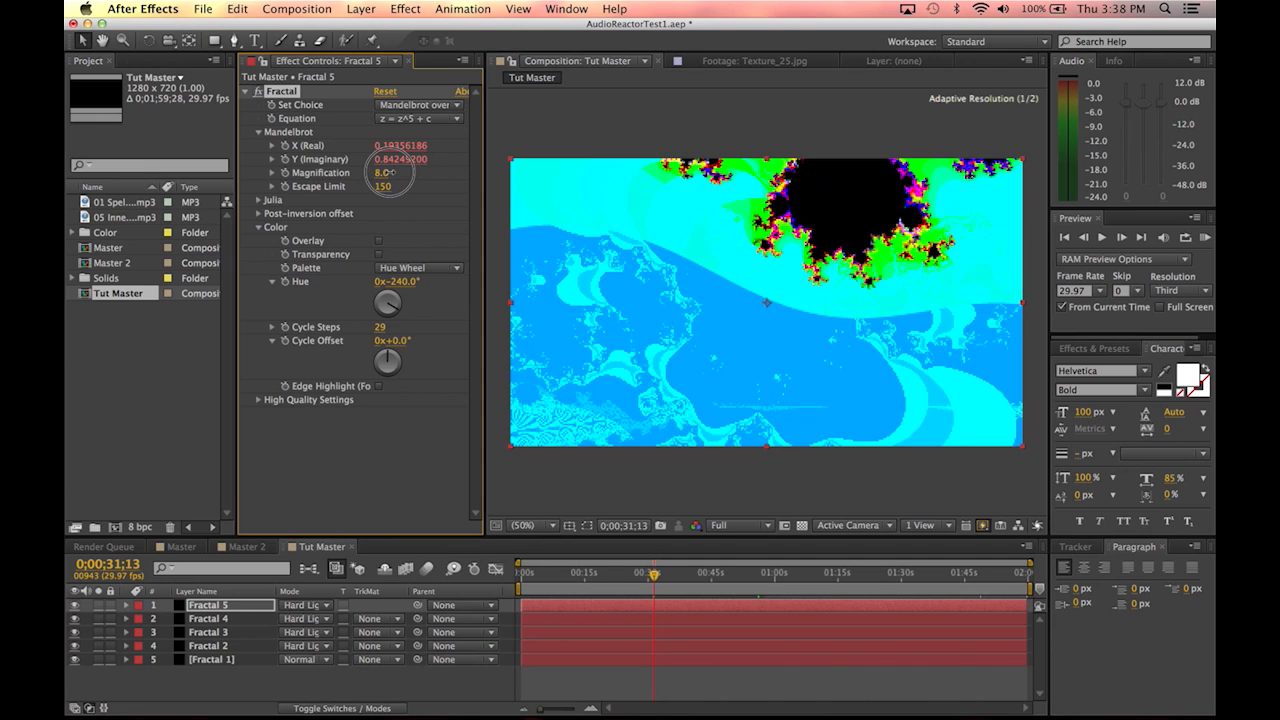
Step: Set Fractal 5's blending mode to Difference and scrub through the composition to check it
{"action": "left_click", "coordinate": [300, 607]}
{"action": "left_click", "coordinate": [365, 459]}
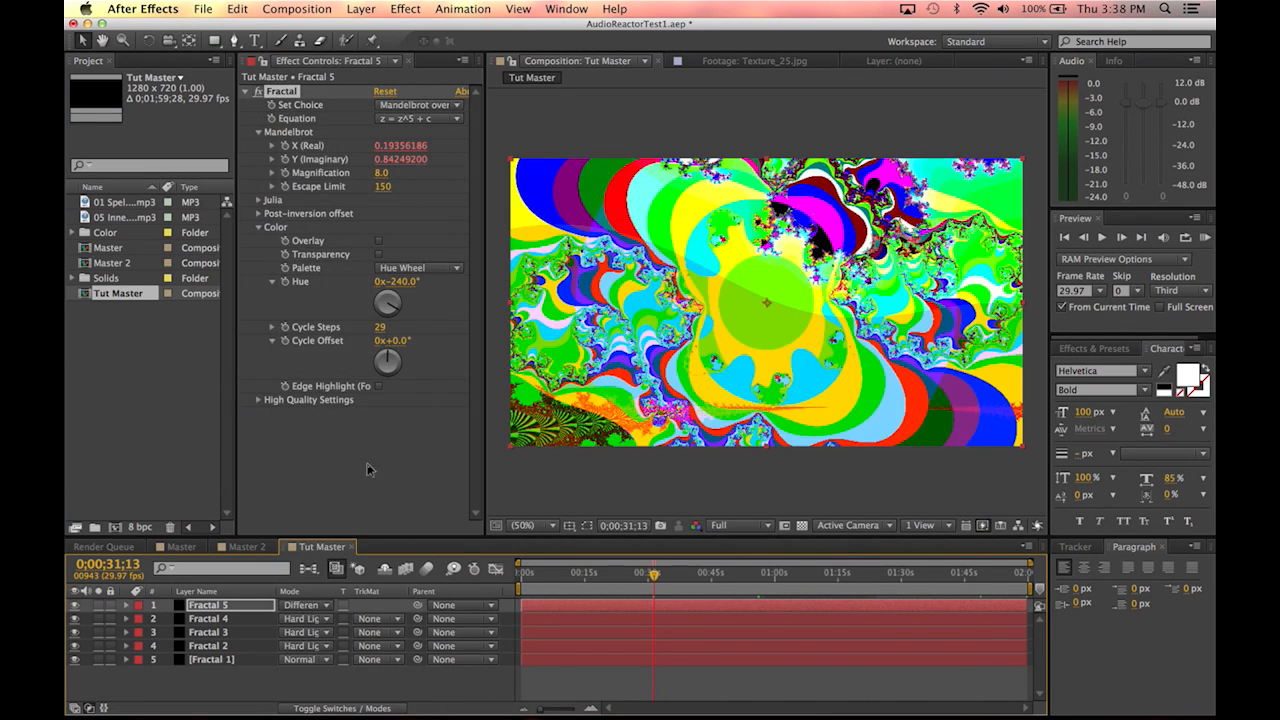
{"action": "left_click_drag", "start_coordinate": [552, 566], "coordinate": [1048, 588]}
Step: Return to the start of the composition, deselect Fractal 5 and save the project
{"action": "key", "text": "Home"}
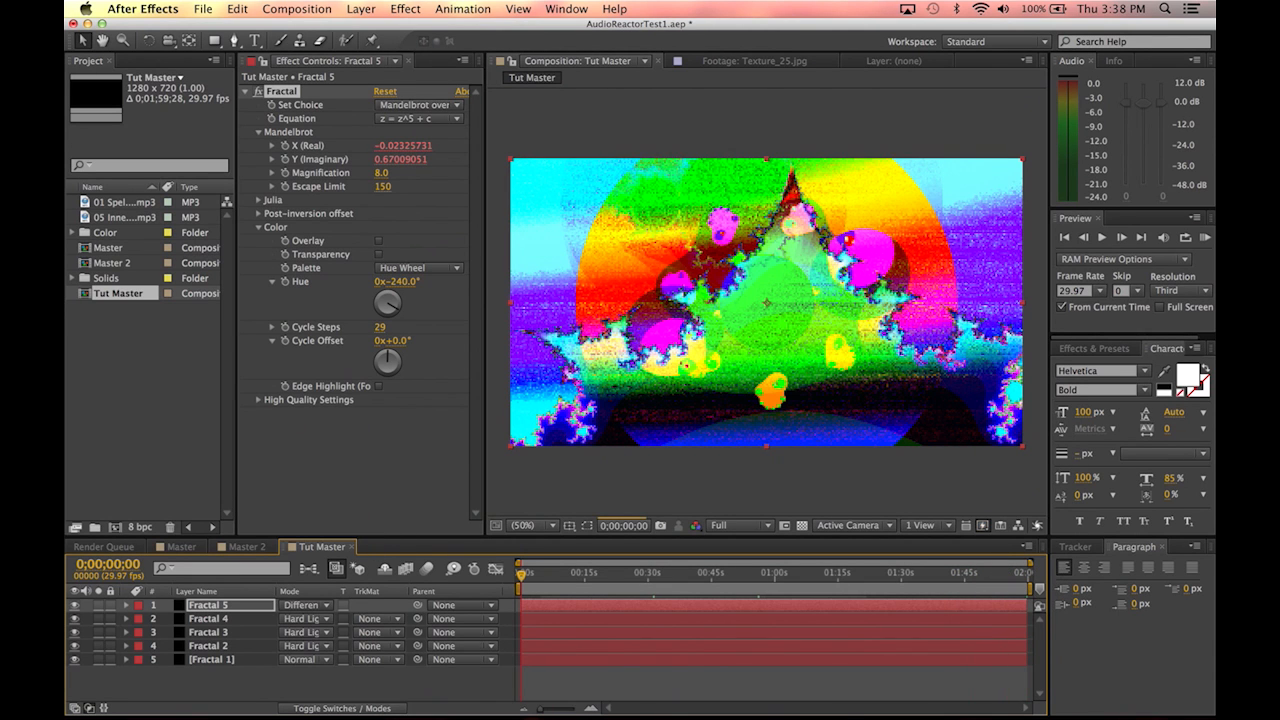
{"action": "left_click", "coordinate": [690, 692]}
{"action": "key", "text": "super+s"}
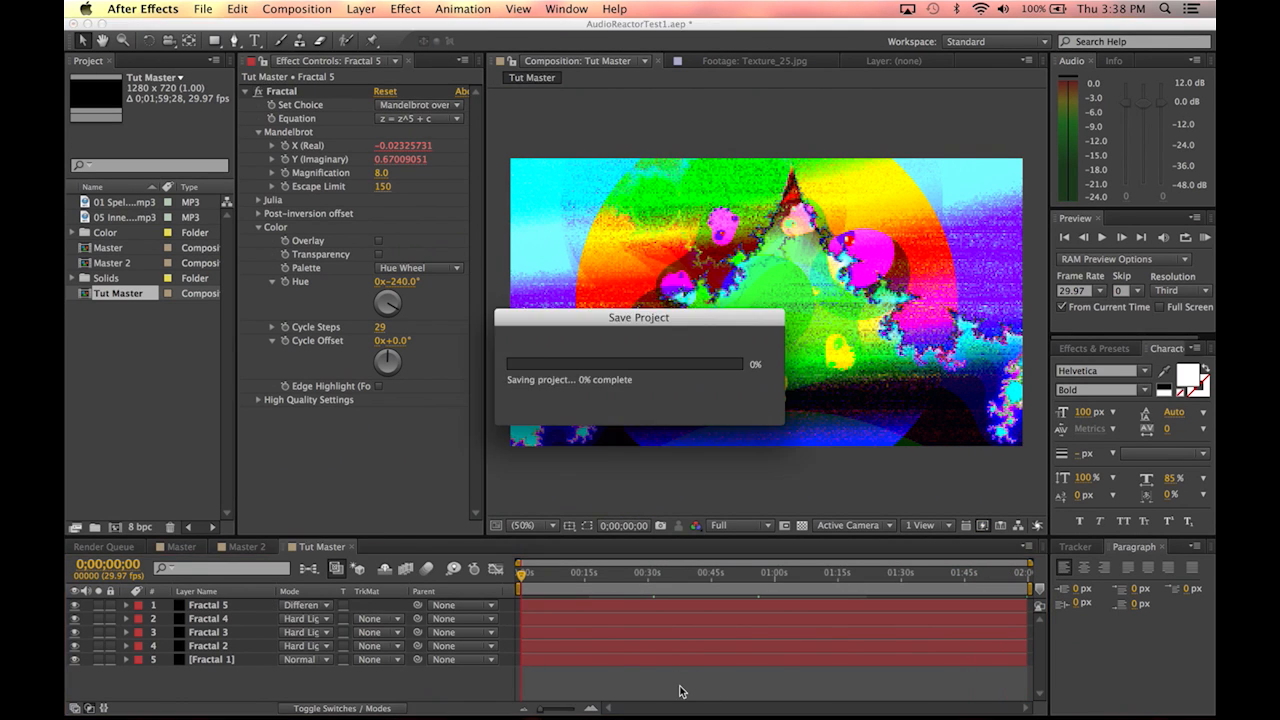
Step: Preview the composition from the start and scrub through it to 0;00;32;00
{"action": "left_click_drag", "start_coordinate": [556, 578], "coordinate": [670, 578]}
{"action": "key", "text": "Home"}
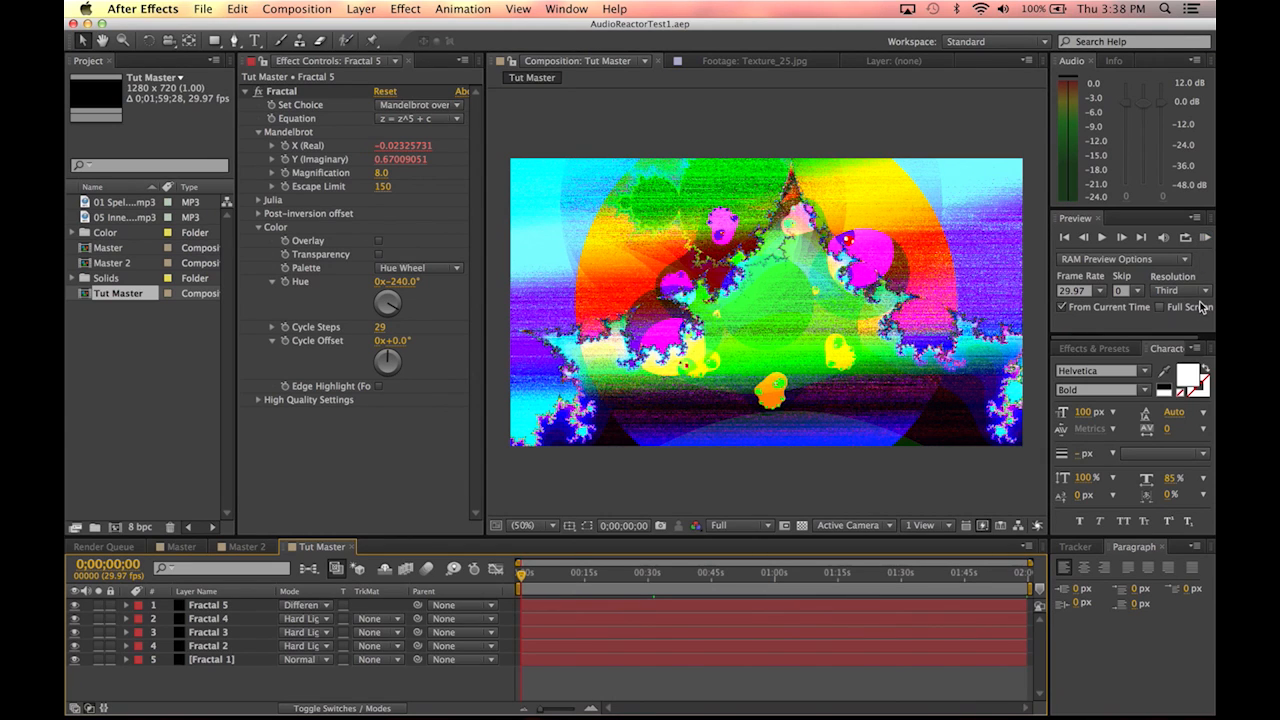
{"action": "left_click", "coordinate": [1206, 243]}
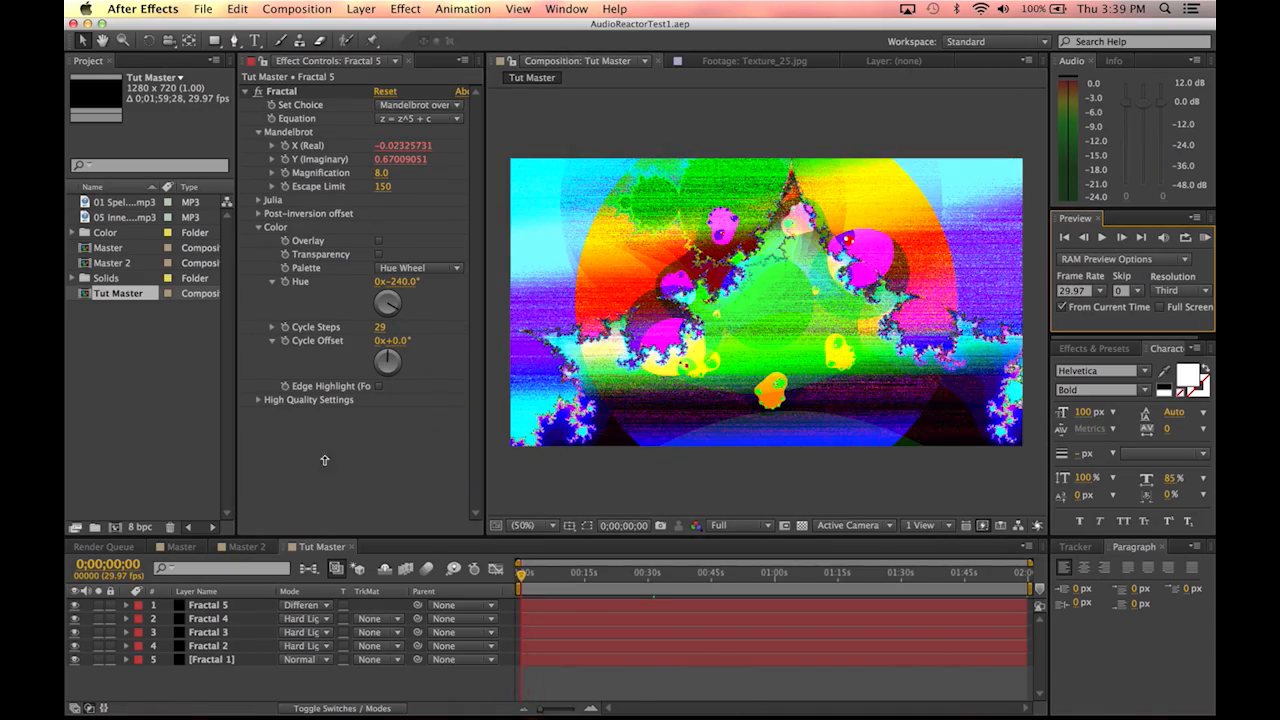
{"action": "left_click_drag", "start_coordinate": [560, 562], "coordinate": [656, 576]}
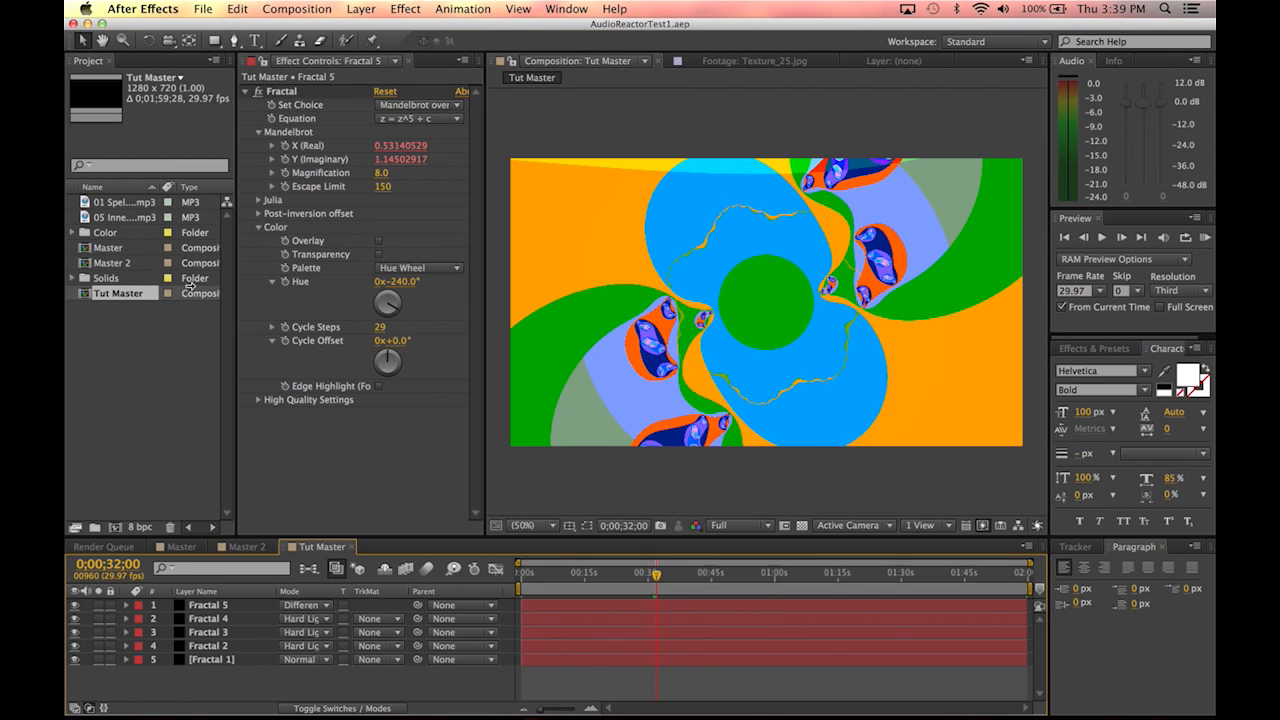
Step: Add Texture_20.jpg from the Color folder to the composition as the top layer
{"action": "left_click", "coordinate": [73, 232]}
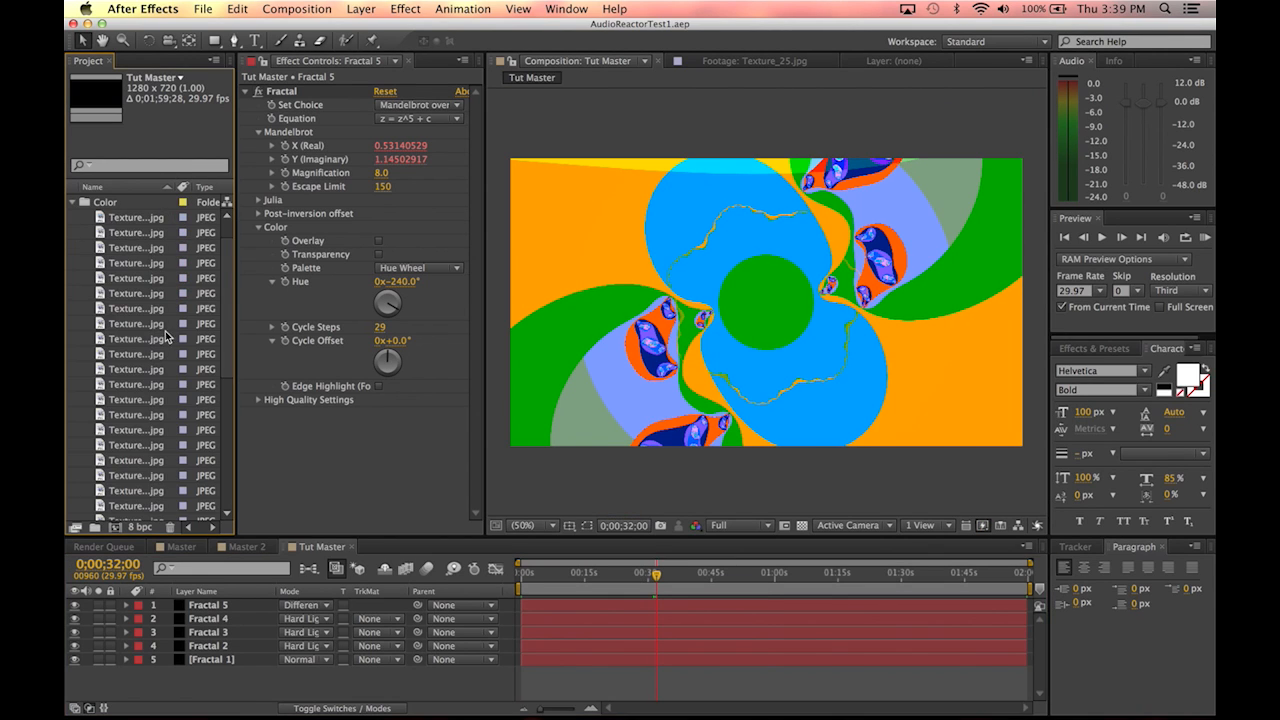
{"action": "left_click", "coordinate": [150, 325]}
{"action": "scroll", "coordinate": [143, 418], "scroll_direction": "down", "scroll_amount": 3}
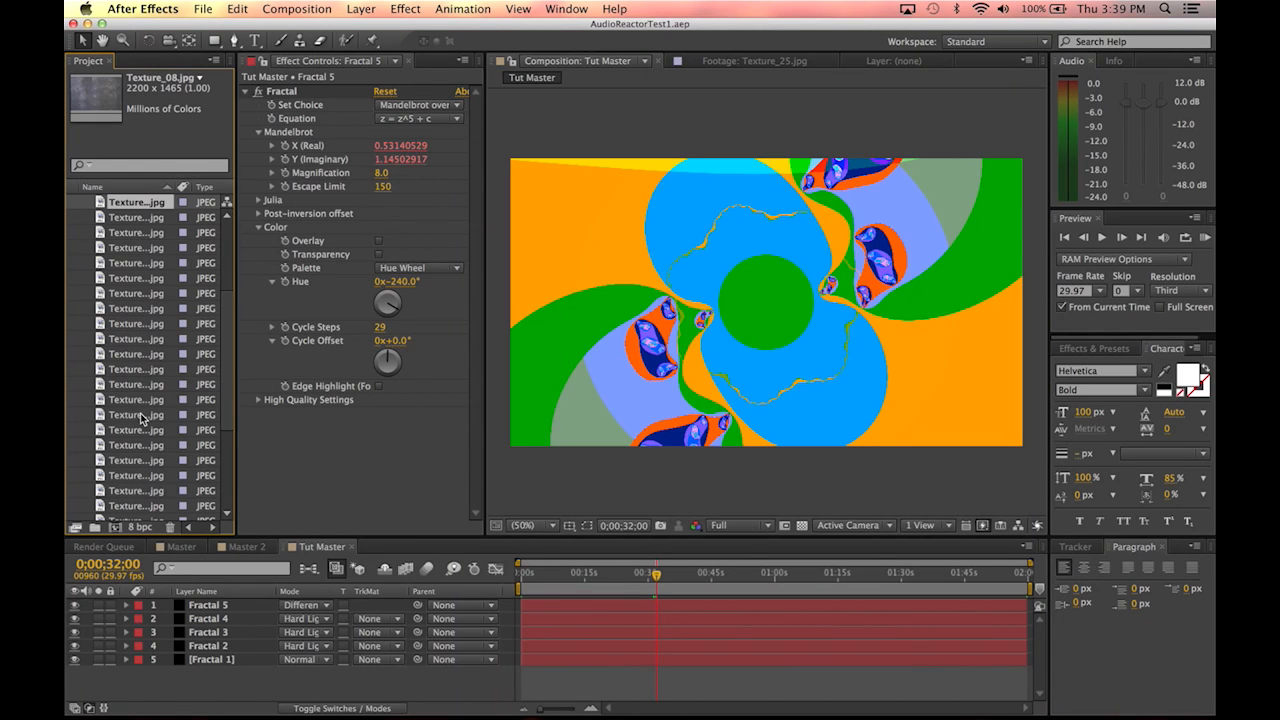
{"action": "left_click", "coordinate": [140, 385]}
{"action": "left_click_drag", "start_coordinate": [136, 388], "coordinate": [237, 604]}
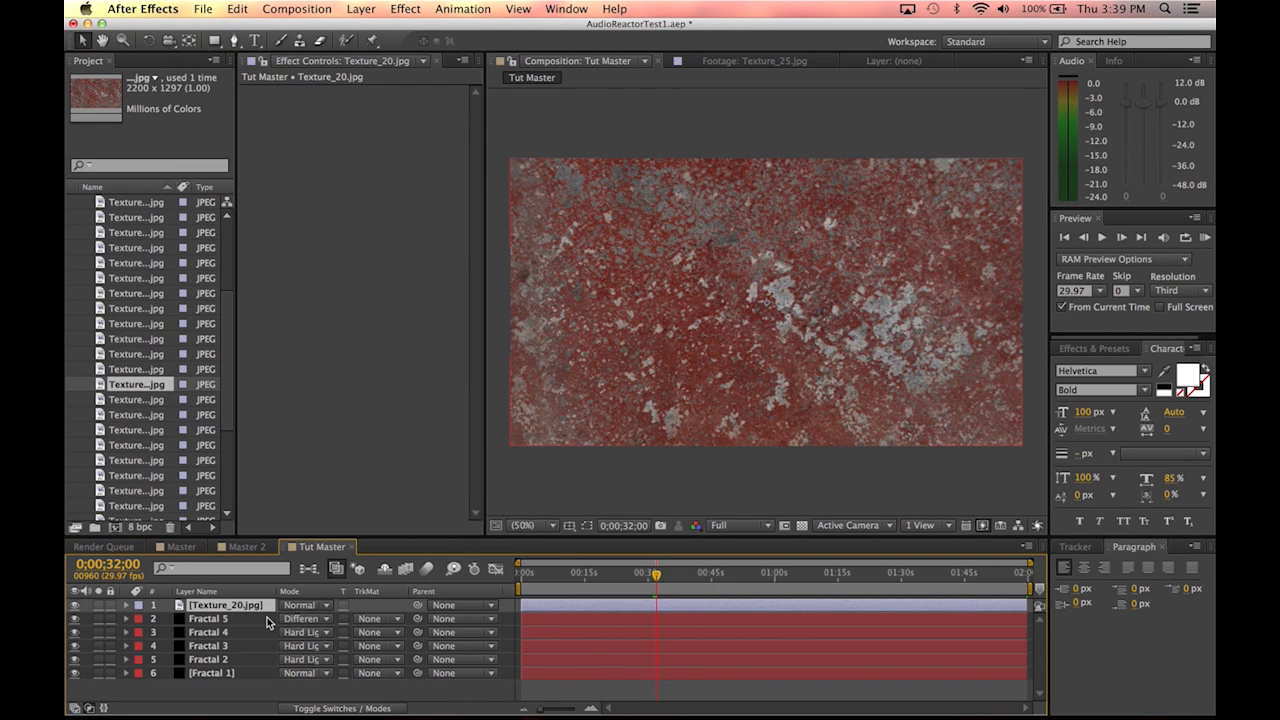
Step: Scale the Texture_20.jpg layer to 59.0% and fit it to the composition's dimensions
{"action": "key", "text": "s"}
{"action": "mouse_move", "coordinate": [325, 620]}
{"action": "left_mouse_down"}
{"action": "mouse_move", "coordinate": [300, 621]}
{"action": "mouse_move", "coordinate": [306, 630]}
{"action": "left_mouse_up"}
{"action": "right_click", "coordinate": [863, 114]}
{"action": "right_click", "coordinate": [643, 158]}
{"action": "mouse_move", "coordinate": [717, 232]}
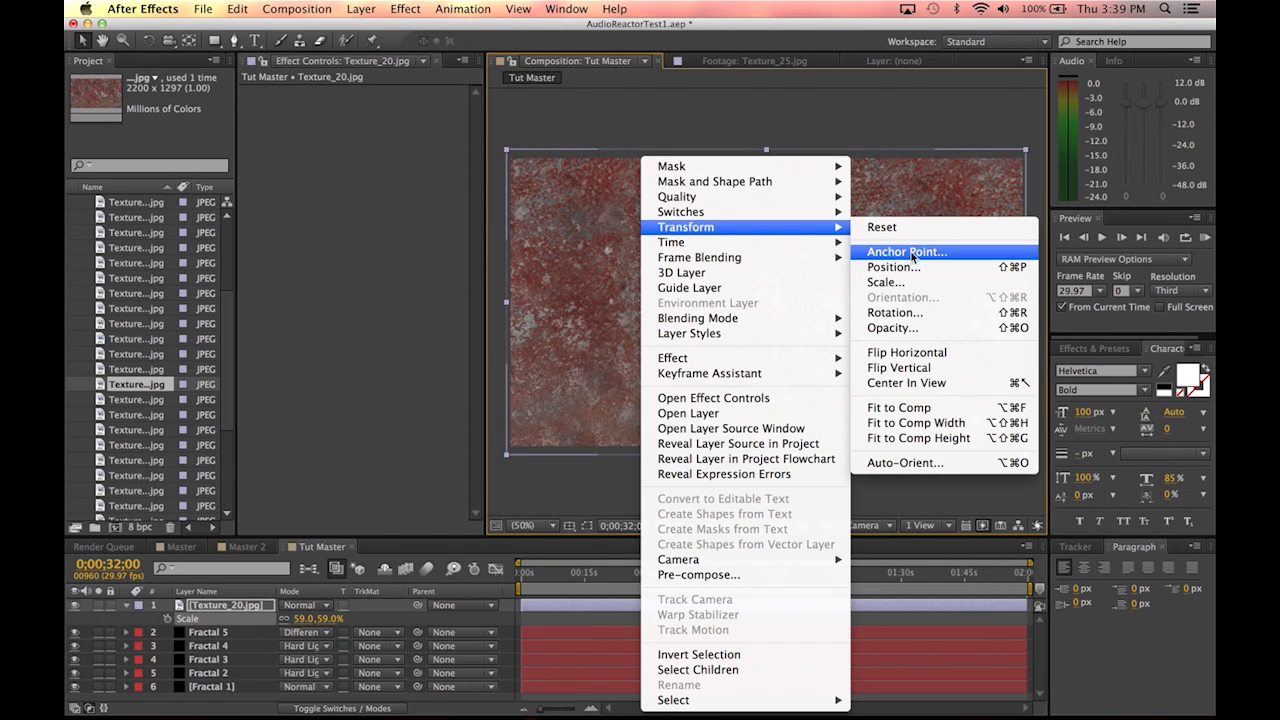
{"action": "left_click", "coordinate": [924, 407]}
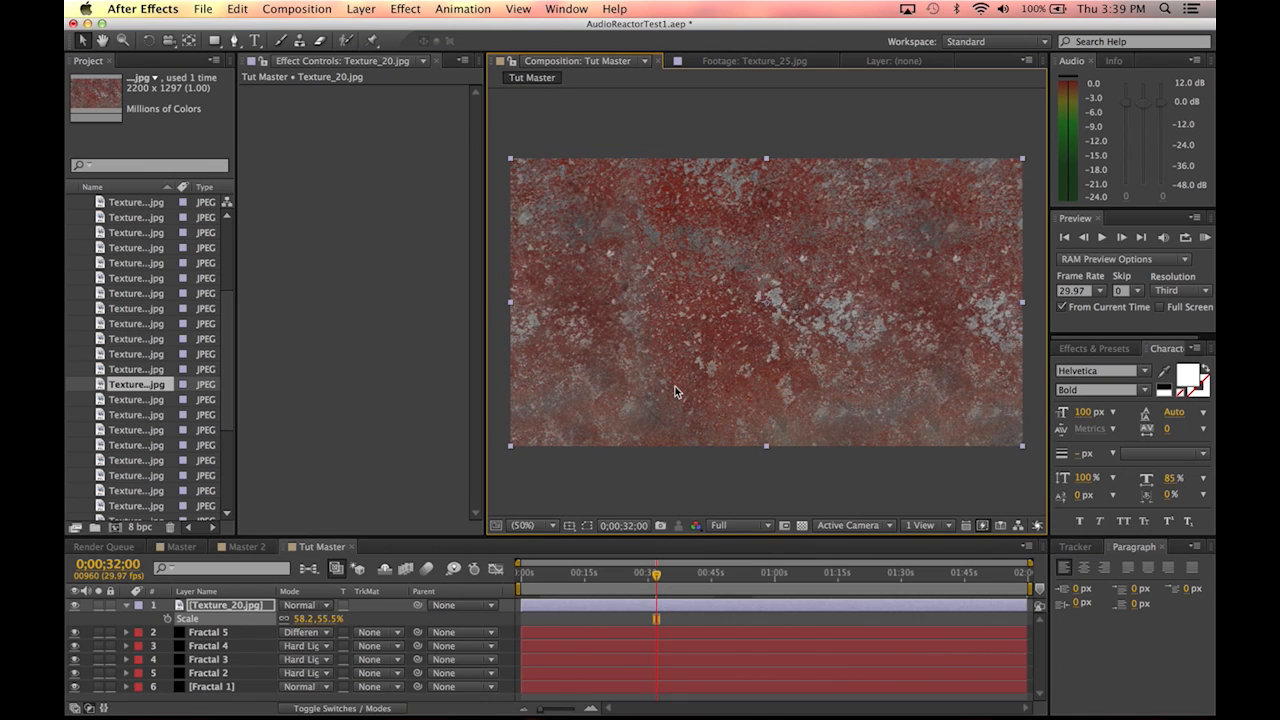
Step: Set Texture_20.jpg's blending mode to Overlay and scrub to 0;01;55;06 to check the look
{"action": "left_click", "coordinate": [308, 606]}
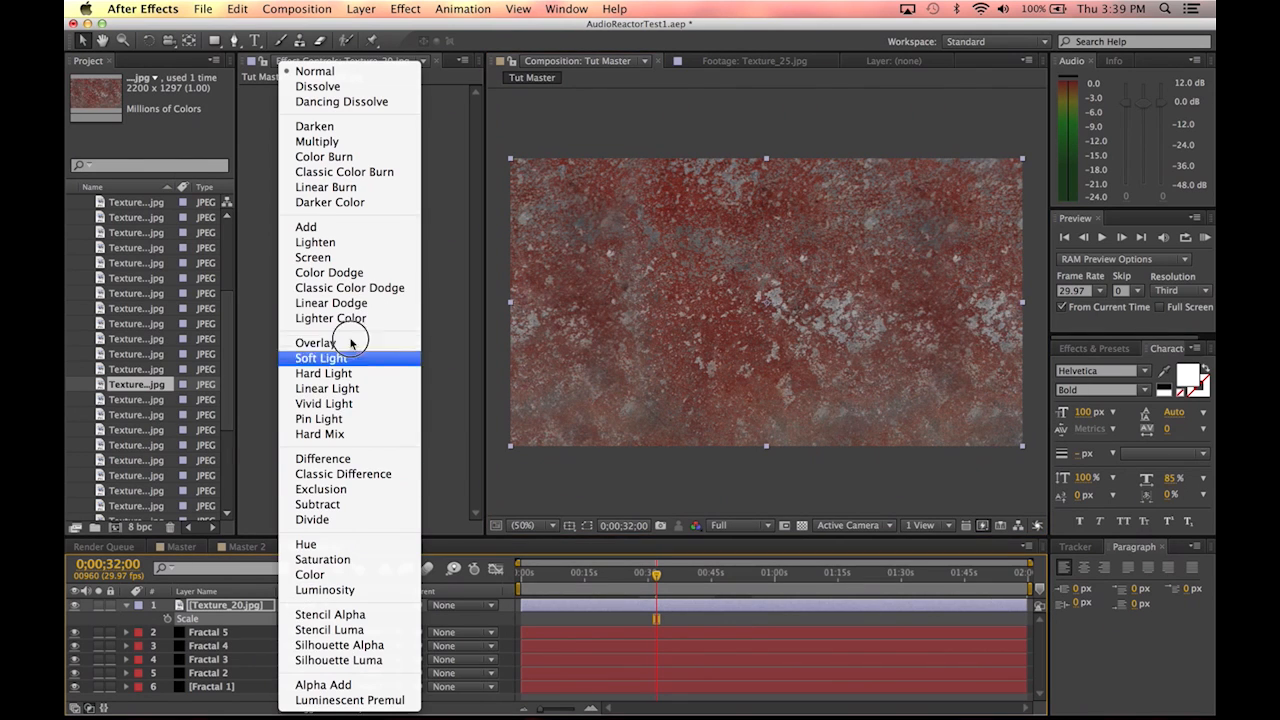
{"action": "left_click", "coordinate": [320, 343]}
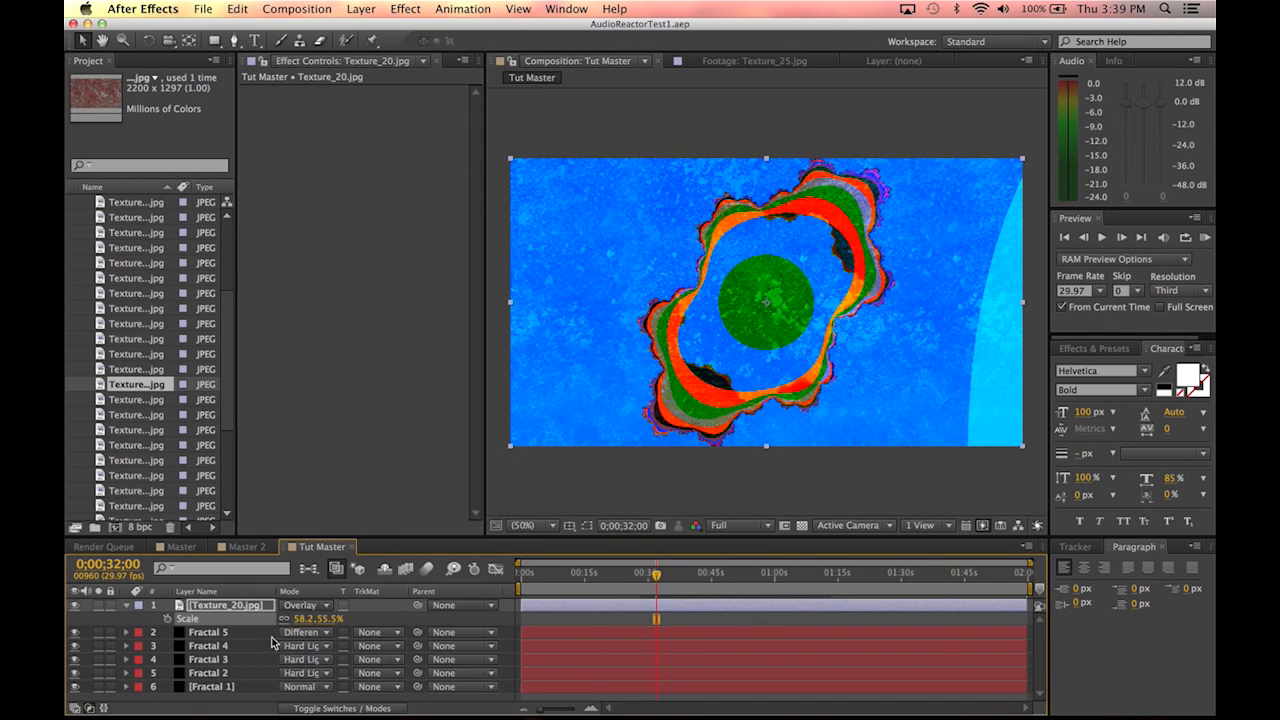
{"action": "left_click_drag", "start_coordinate": [535, 580], "coordinate": [1007, 588]}
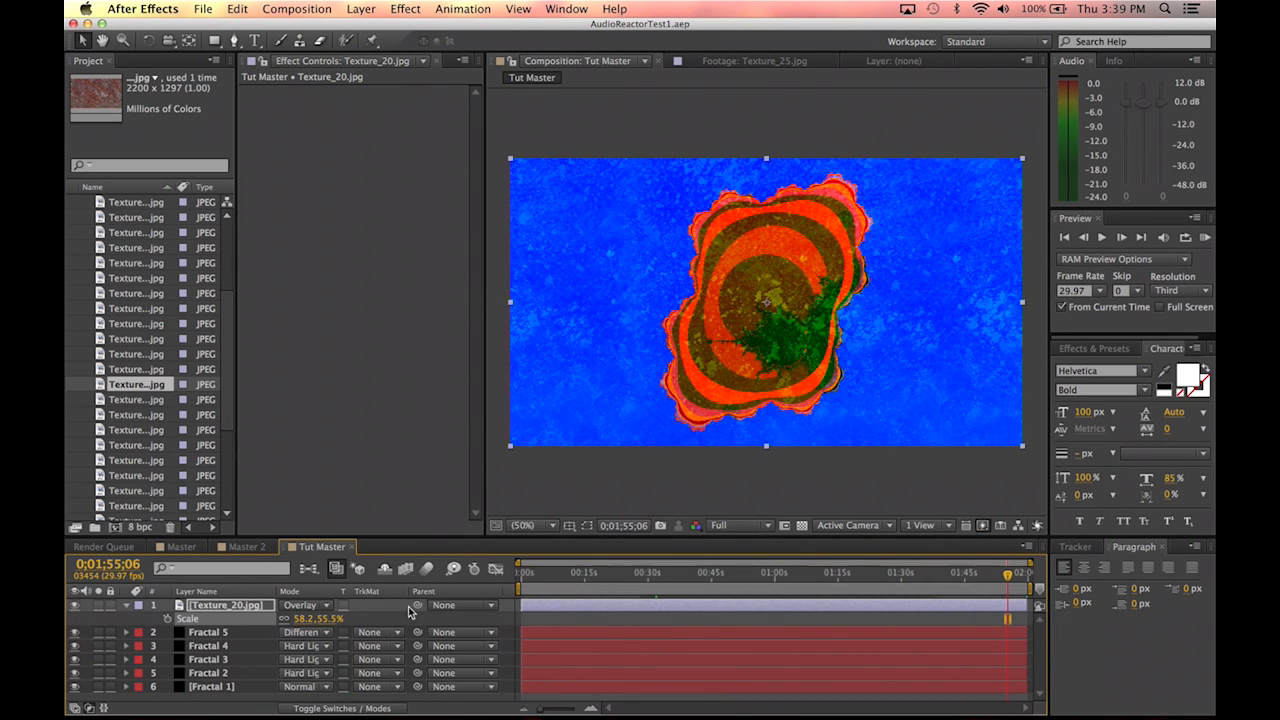
{"action": "left_click", "coordinate": [232, 605]}
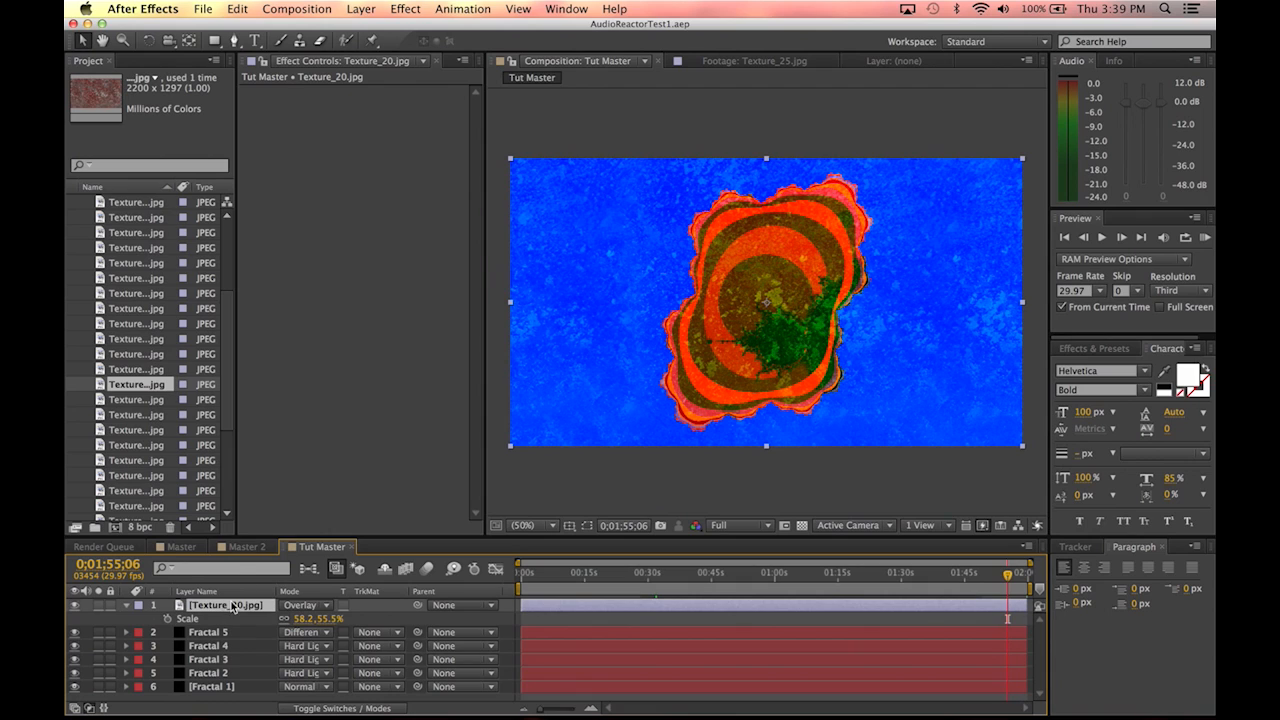
Step: Add Texture_14.jpg as the top layer and set its rotation to 90°
{"action": "left_click", "coordinate": [126, 326]}
{"action": "left_click", "coordinate": [122, 295]}
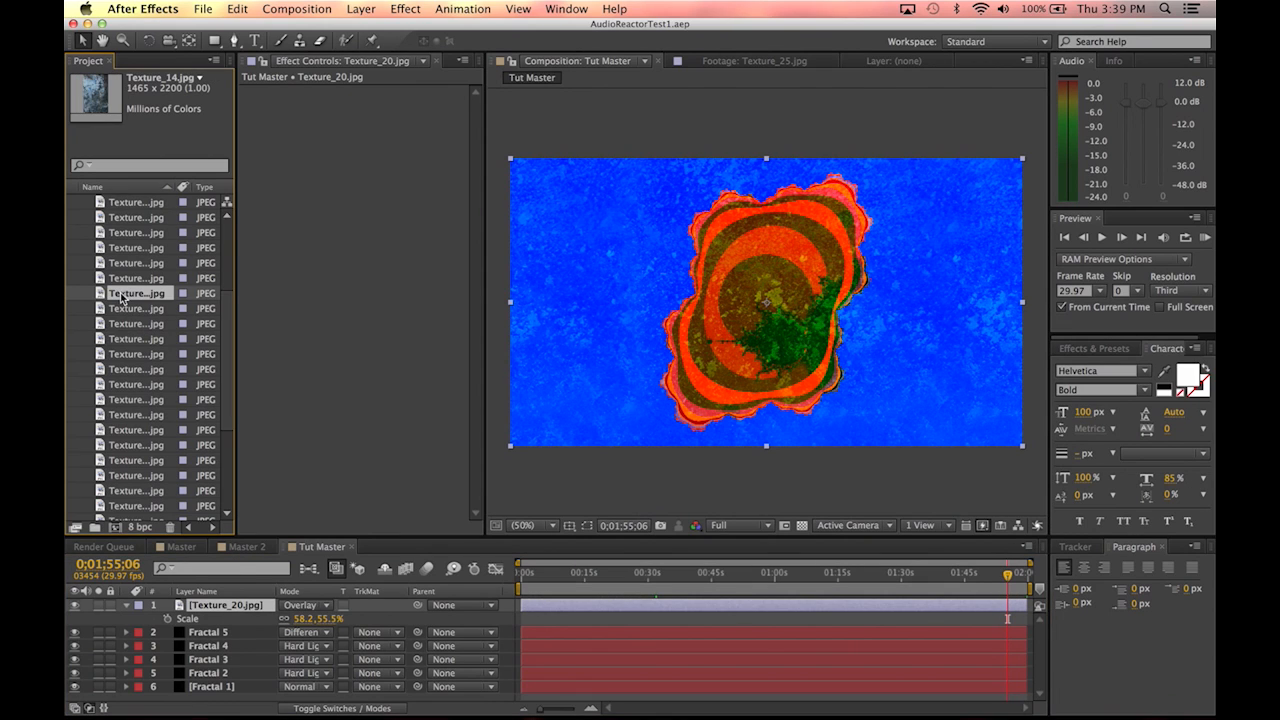
{"action": "left_click_drag", "start_coordinate": [399, 455], "coordinate": [211, 606]}
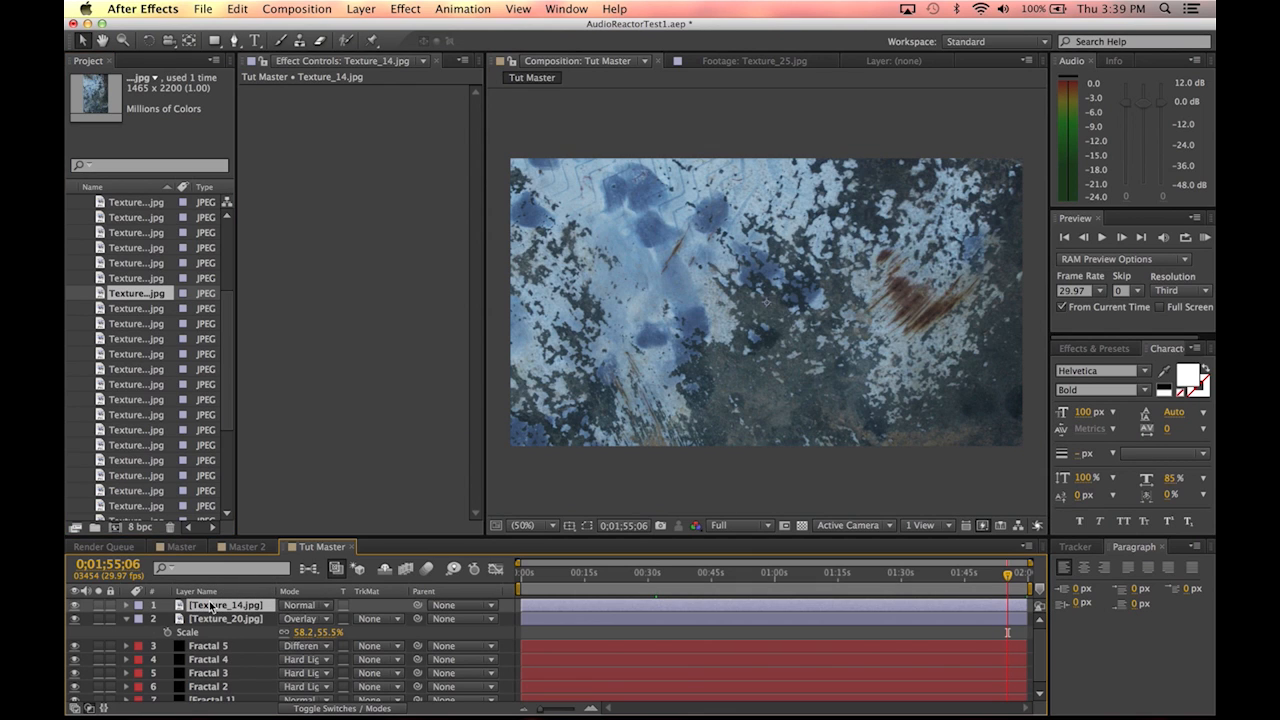
{"action": "key", "text": "r"}
{"action": "type", "text": "90"}
{"action": "key", "text": "Return"}
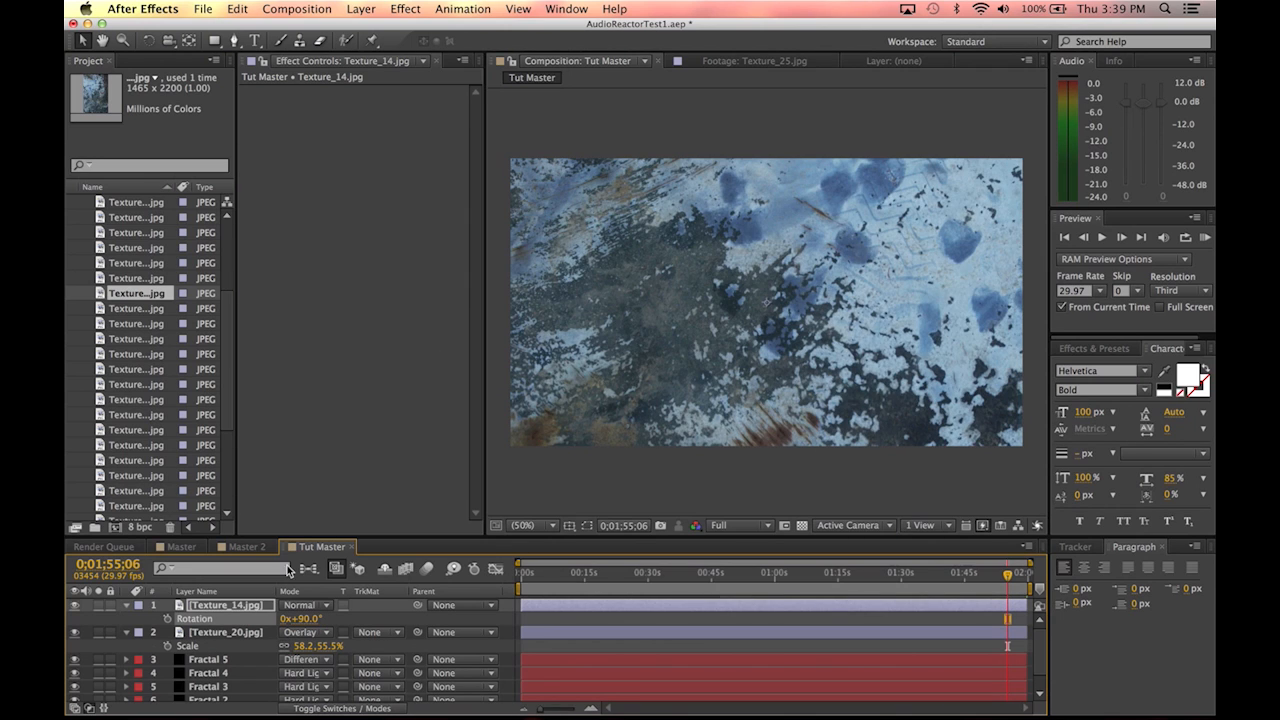
{"action": "left_click", "coordinate": [709, 347]}
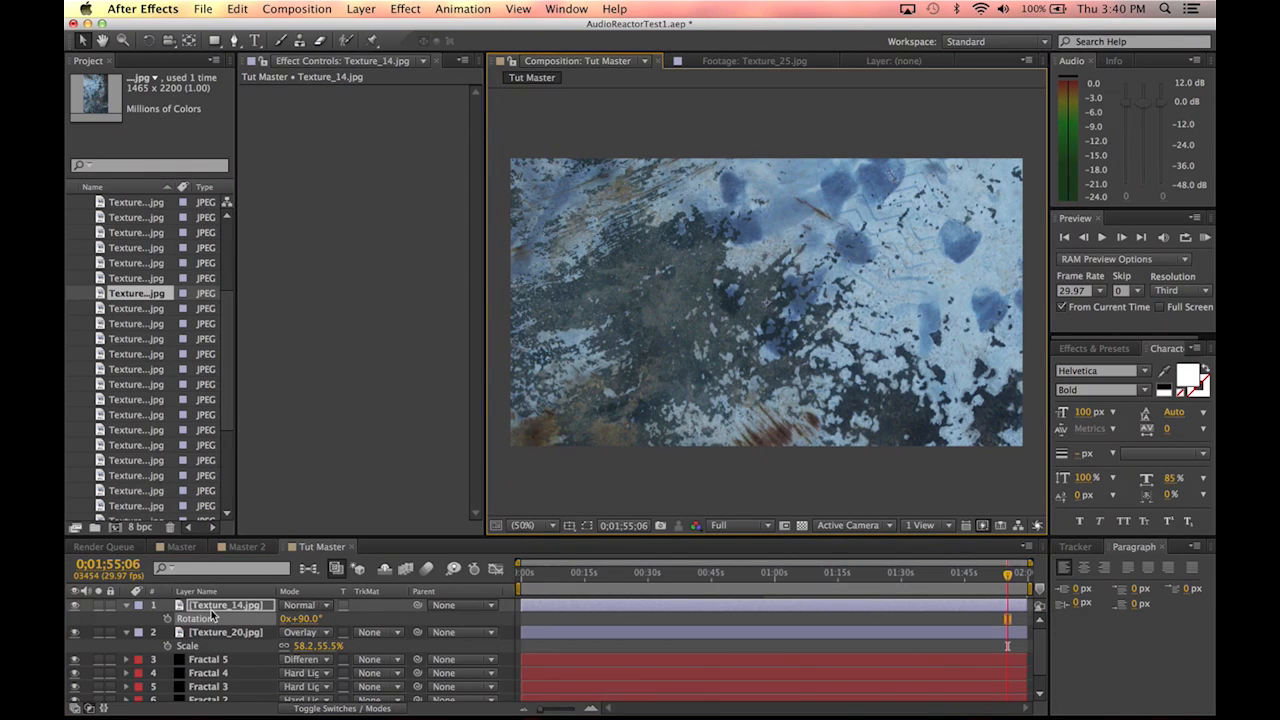
Step: Scale the Texture_14.jpg layer to 59.0% and save the project
{"action": "left_click", "coordinate": [240, 612]}
{"action": "key", "text": "w"}
{"action": "key", "text": "s"}
{"action": "mouse_move", "coordinate": [343, 621]}
{"action": "left_mouse_down"}
{"action": "mouse_move", "coordinate": [306, 625]}
{"action": "mouse_move", "coordinate": [320, 624]}
{"action": "left_mouse_up"}
{"action": "key", "text": "super+s"}
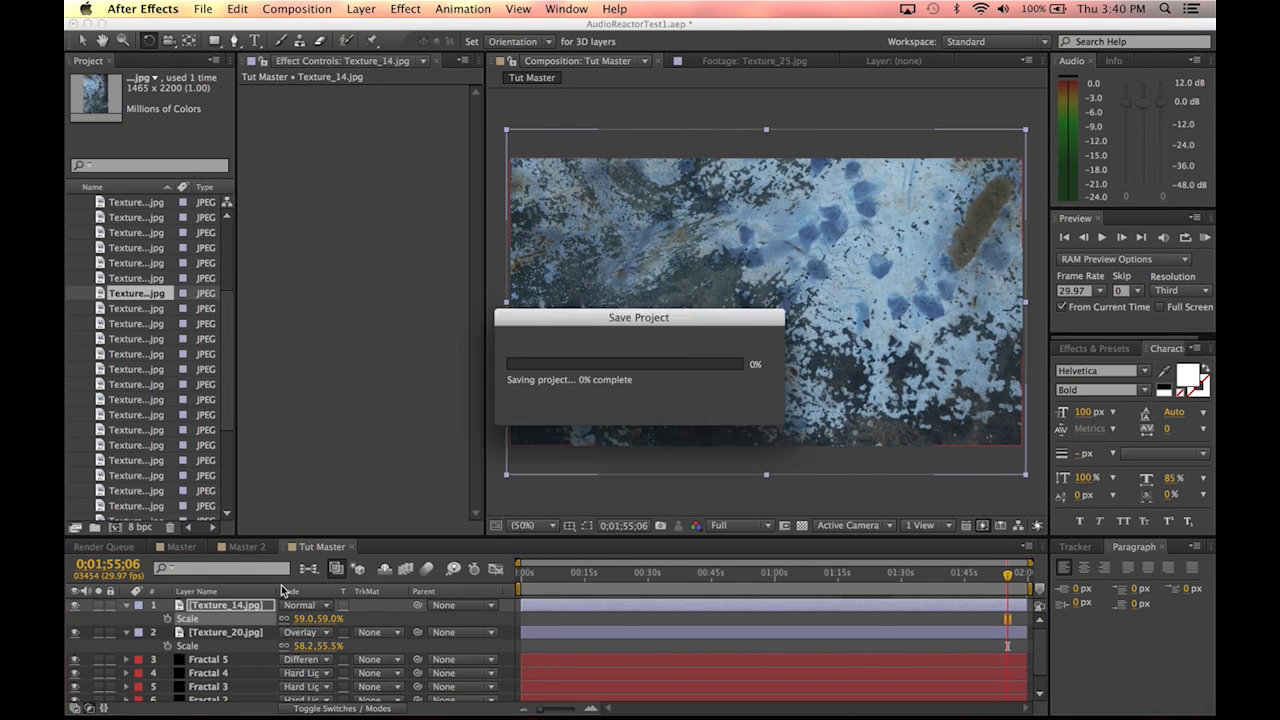
Step: Set Texture_14.jpg's blending mode to Overlay and save the project again
{"action": "left_click", "coordinate": [303, 632]}
{"action": "left_click", "coordinate": [355, 343]}
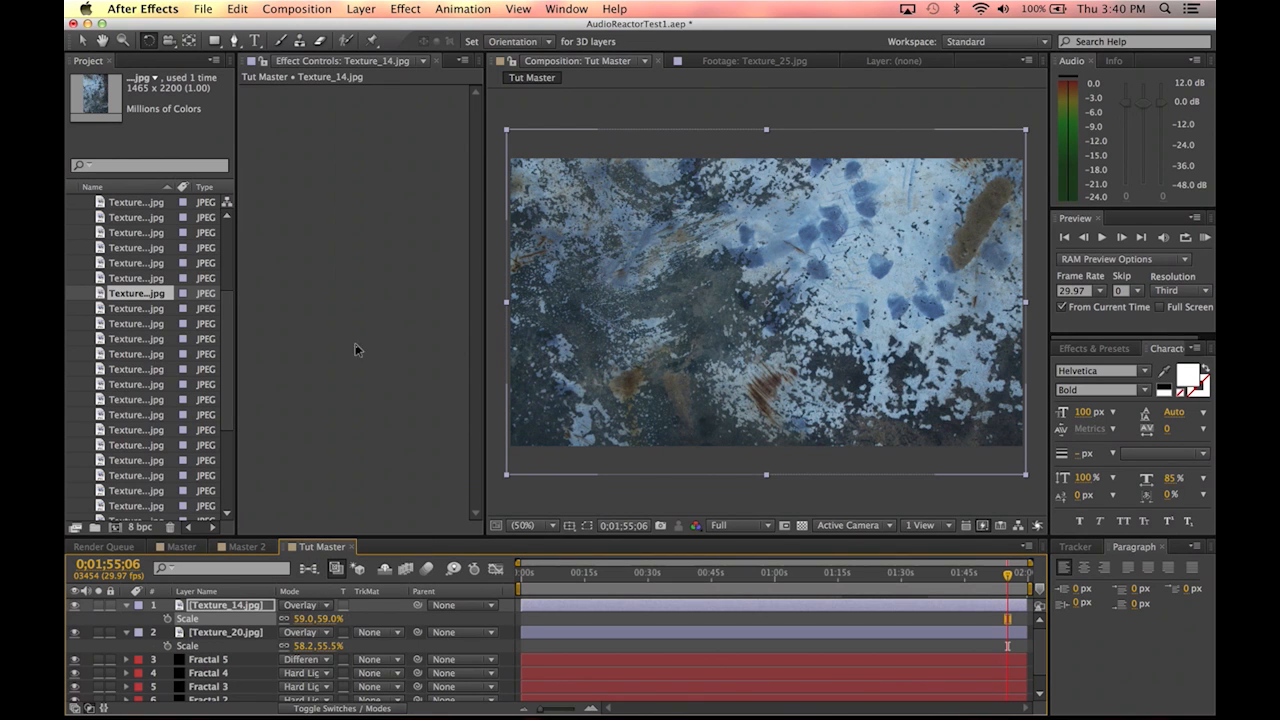
{"action": "key", "text": "super+s"}
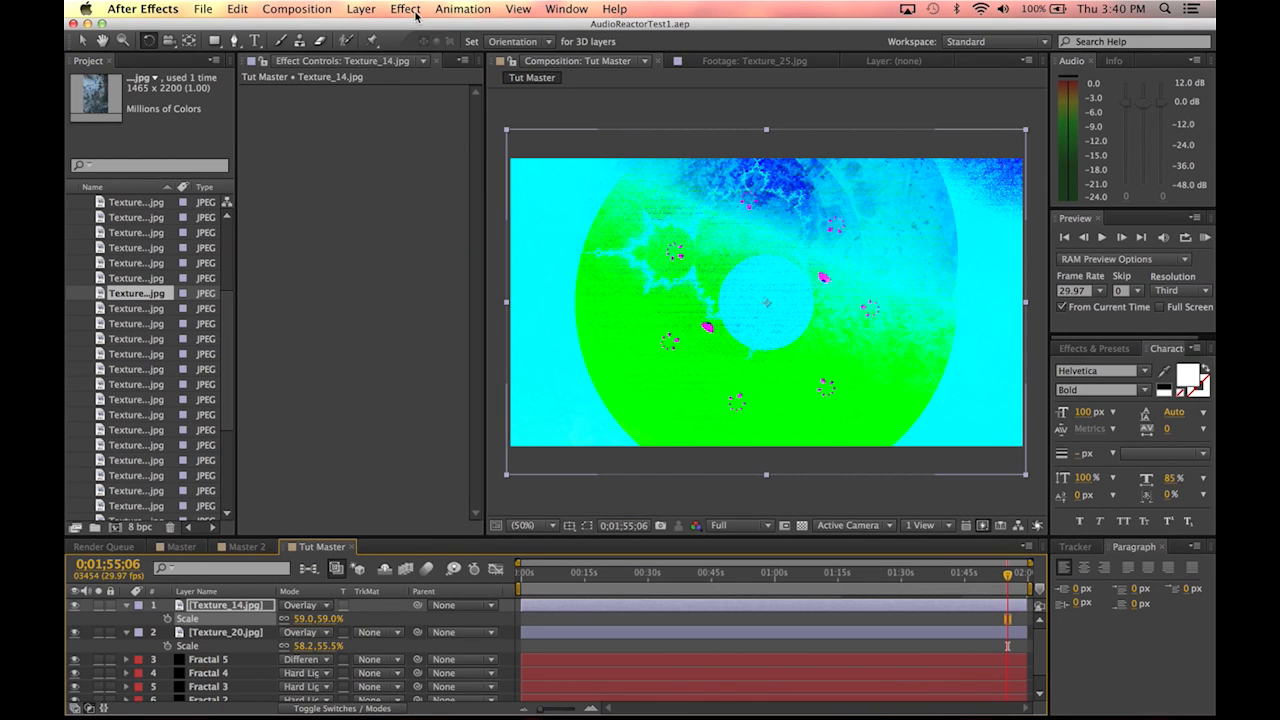
Step: Create a black 1280 × 720 px solid above the two texture layers
{"action": "left_click", "coordinate": [362, 9]}
{"action": "mouse_move", "coordinate": [370, 27]}
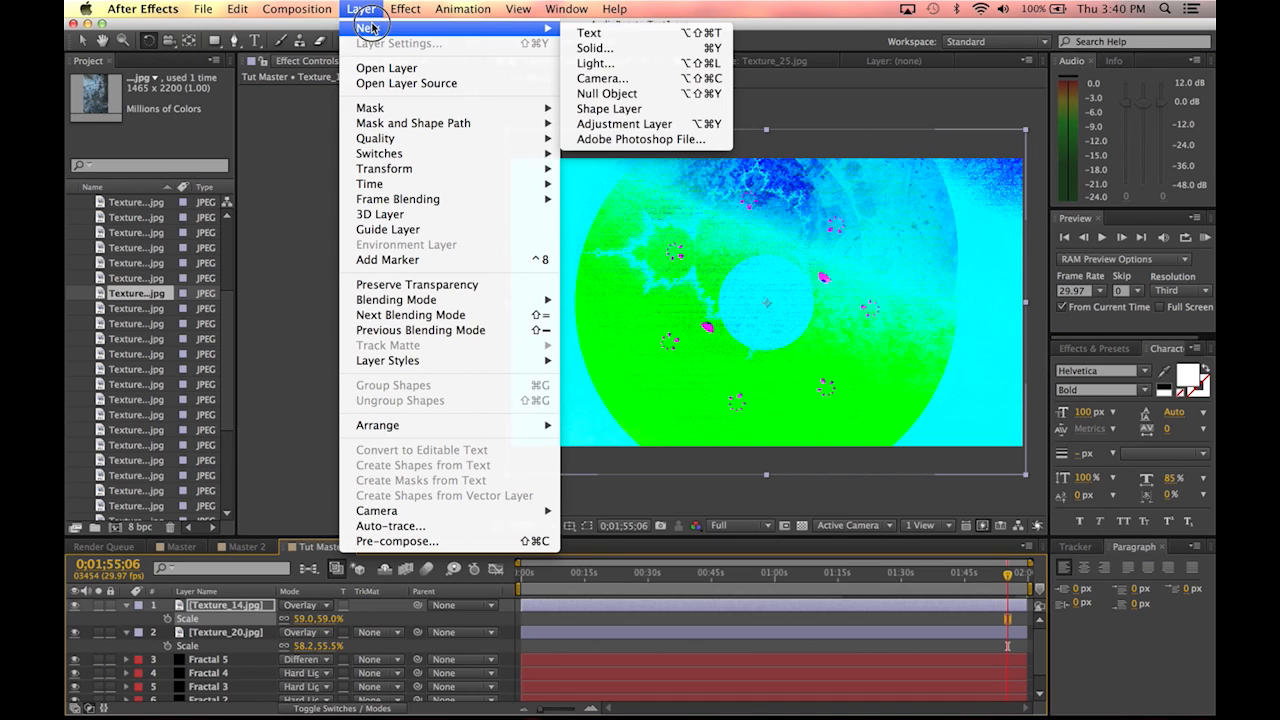
{"action": "left_click", "coordinate": [583, 46]}
{"action": "left_click", "coordinate": [563, 455]}
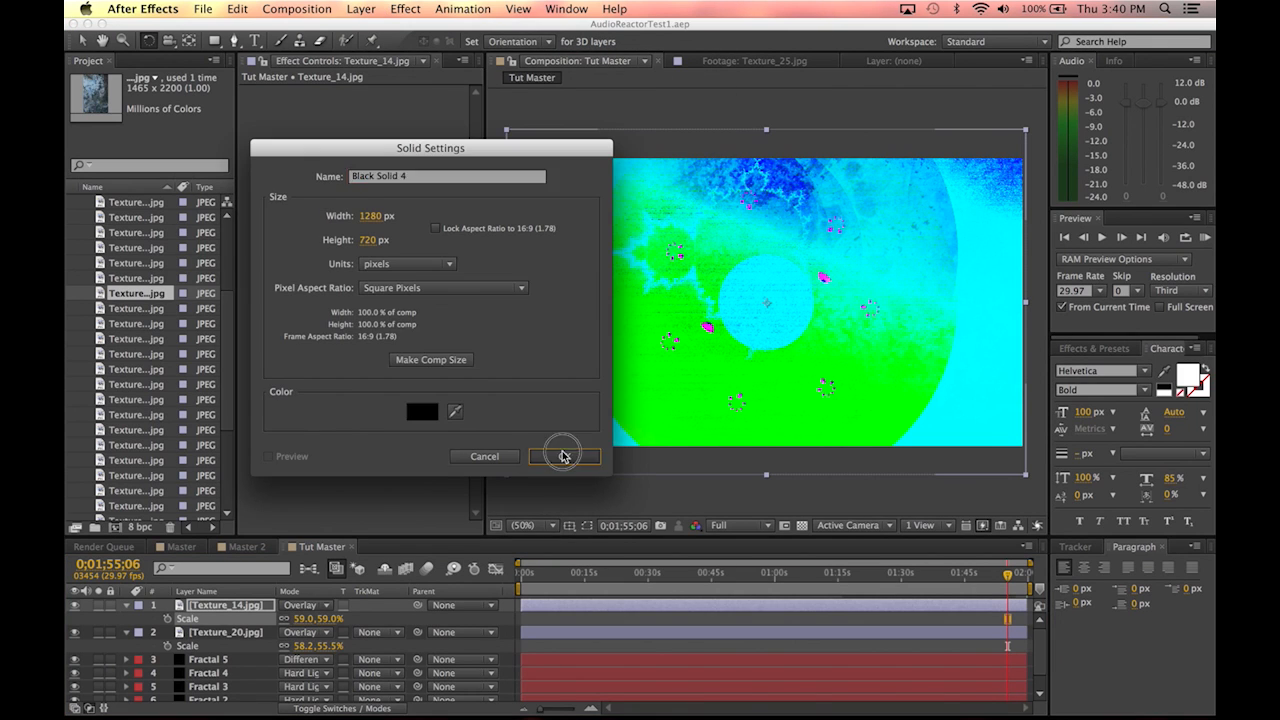
Step: Apply the Fractal Noise effect to the new black solid
{"action": "left_click", "coordinate": [408, 9]}
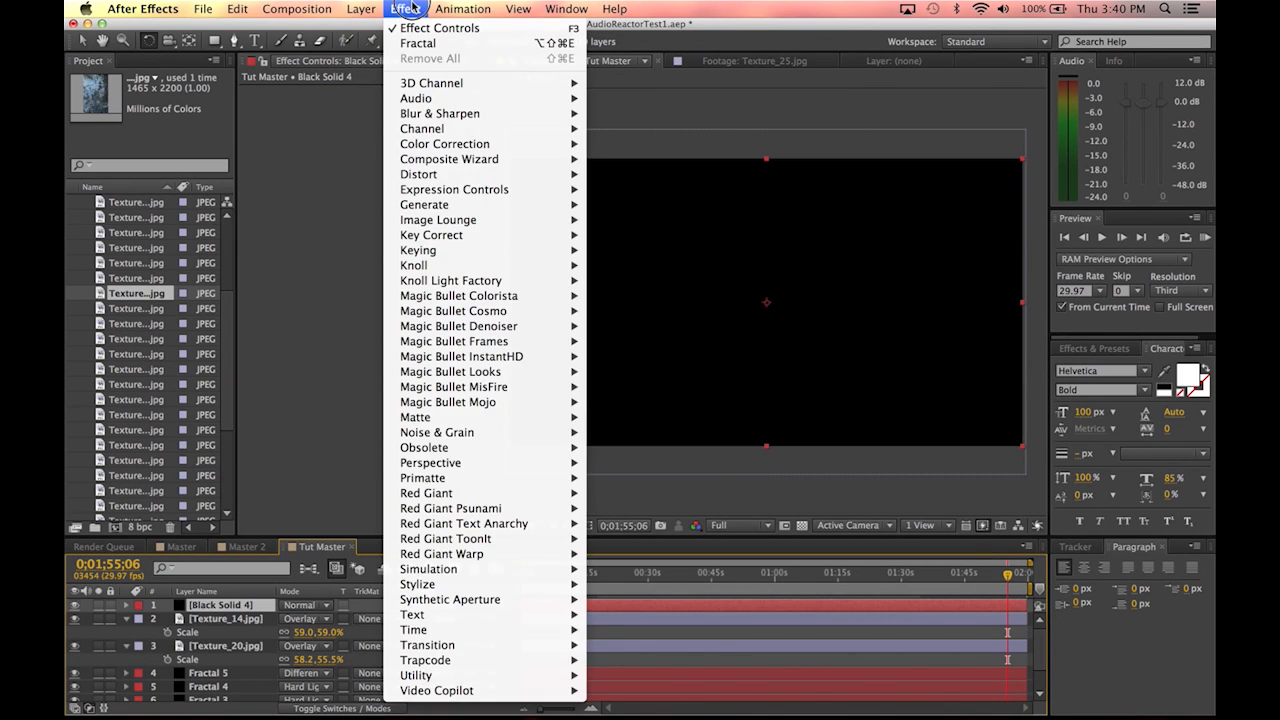
{"action": "mouse_move", "coordinate": [460, 207]}
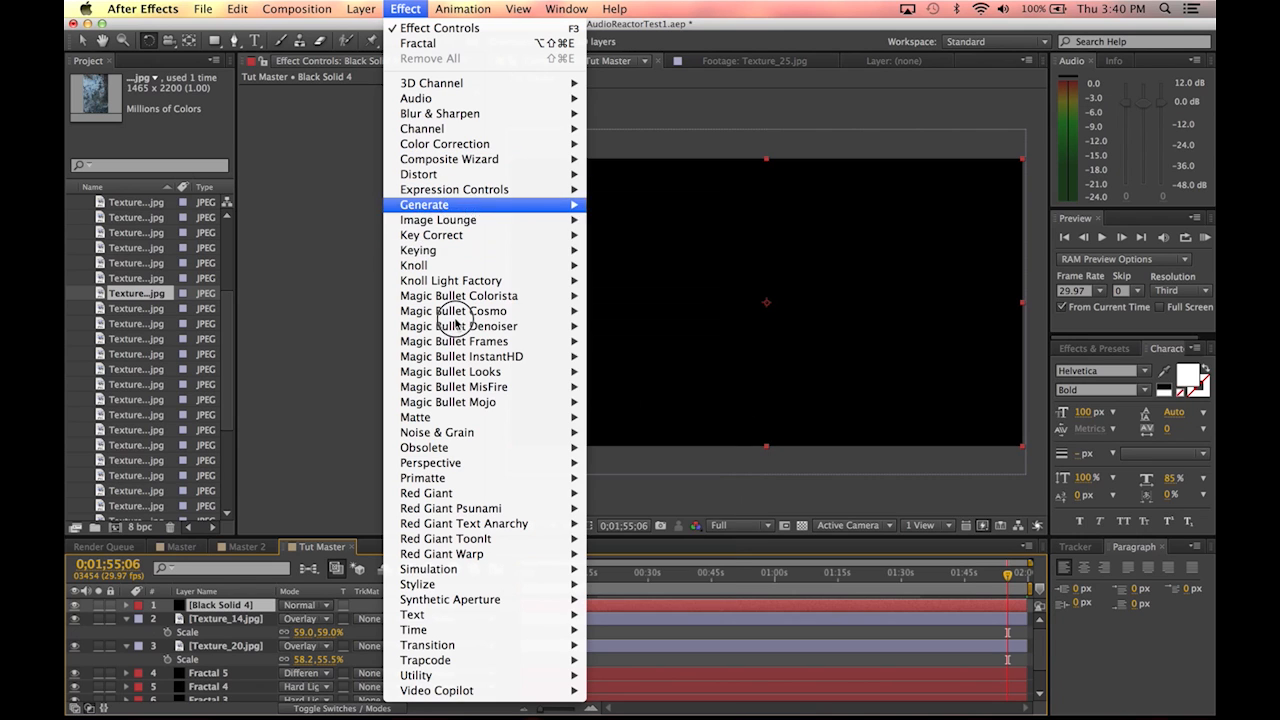
{"action": "mouse_move", "coordinate": [459, 437]}
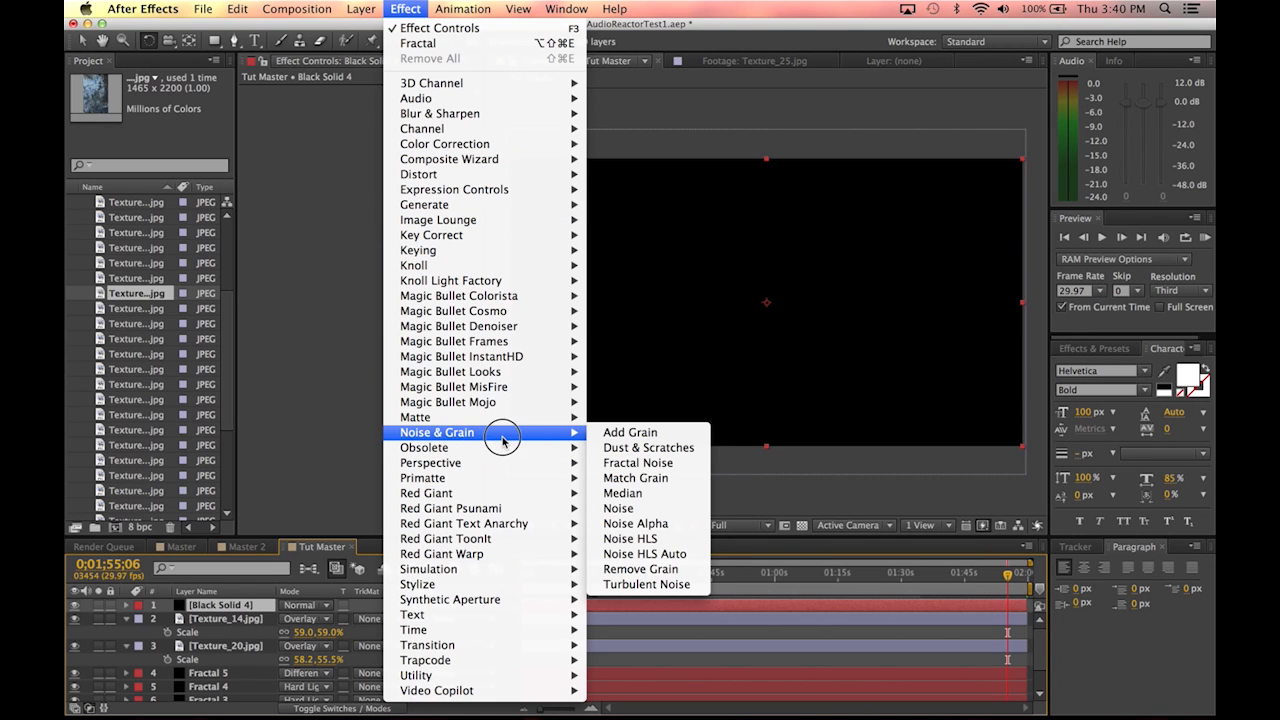
{"action": "left_click", "coordinate": [637, 462]}
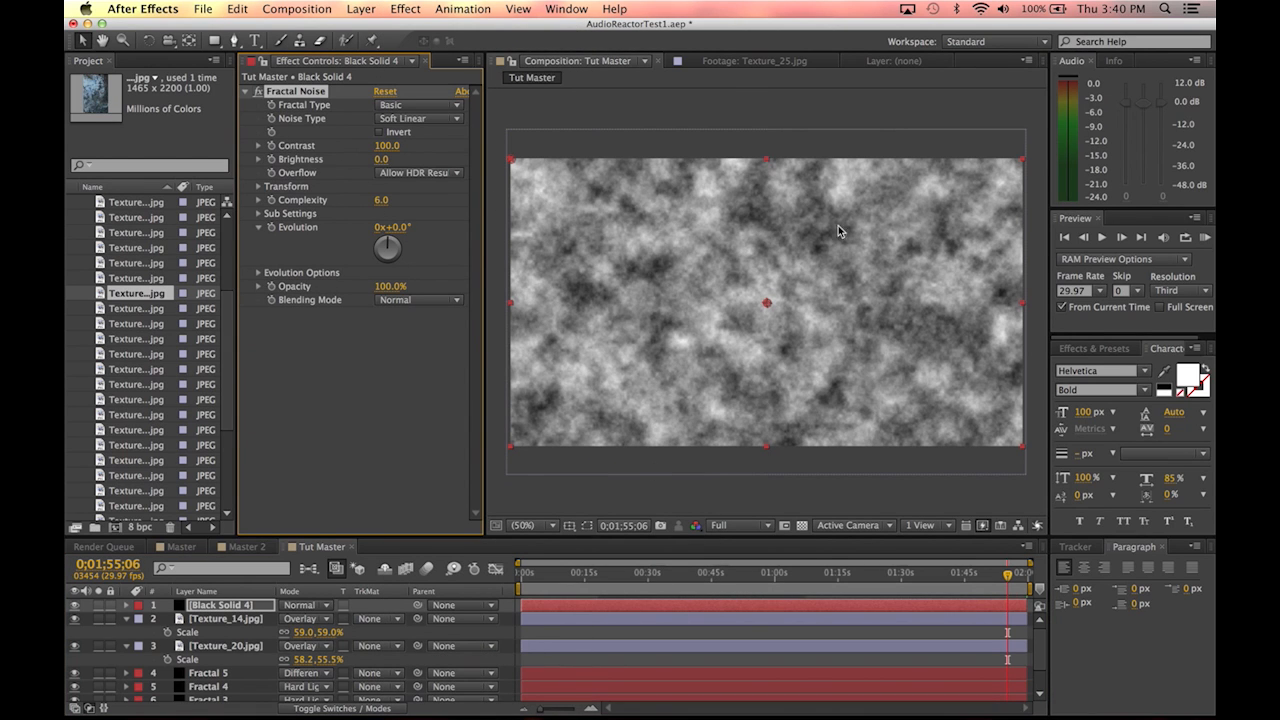
Step: Set the Fractal Noise contrast to 545.0 and turn its evolution to 0x+67.0°
{"action": "left_click", "coordinate": [401, 299]}
{"action": "left_click", "coordinate": [296, 374]}
{"action": "left_click_drag", "start_coordinate": [397, 148], "coordinate": [643, 137]}
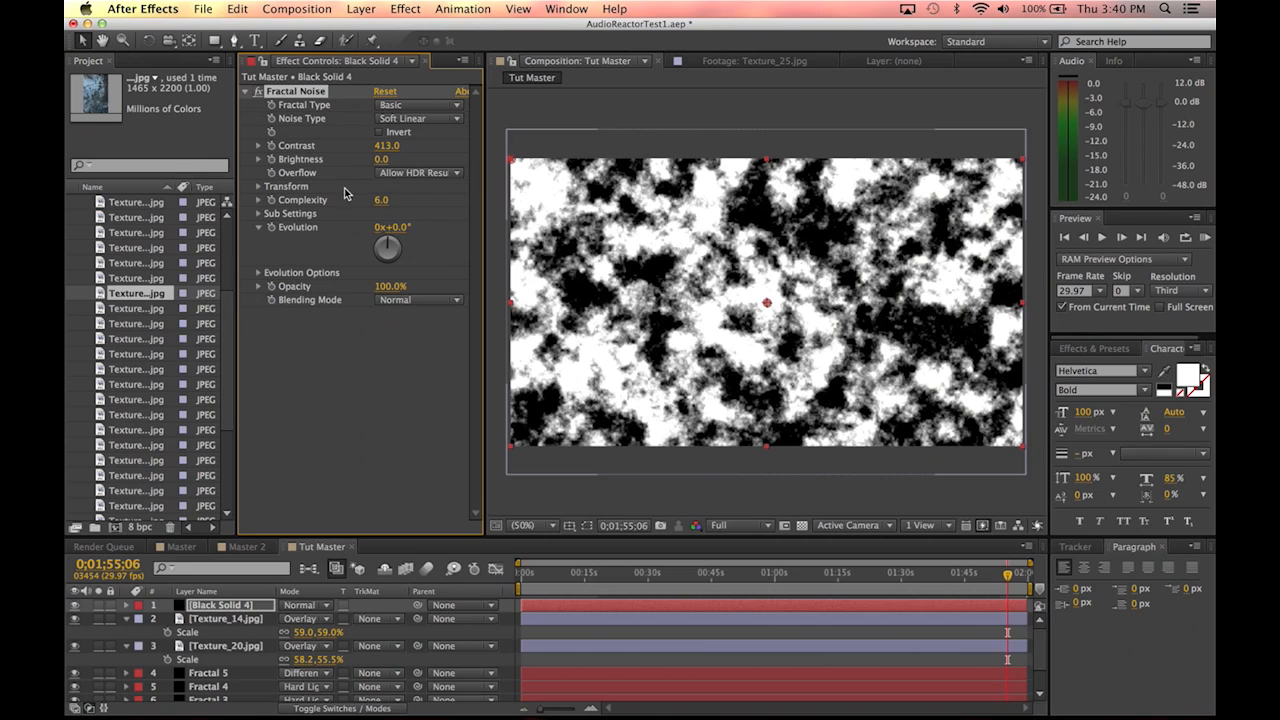
{"action": "left_click_drag", "start_coordinate": [388, 145], "coordinate": [495, 144]}
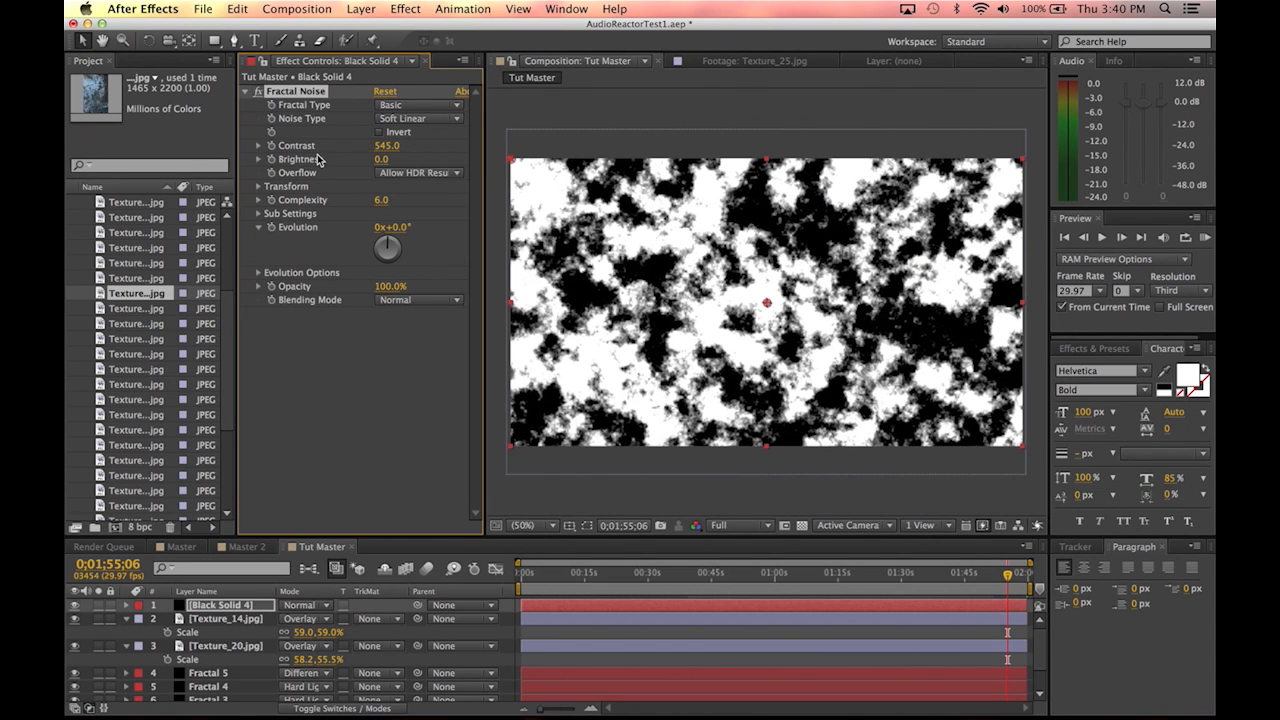
{"action": "left_click_drag", "start_coordinate": [387, 245], "coordinate": [318, 232]}
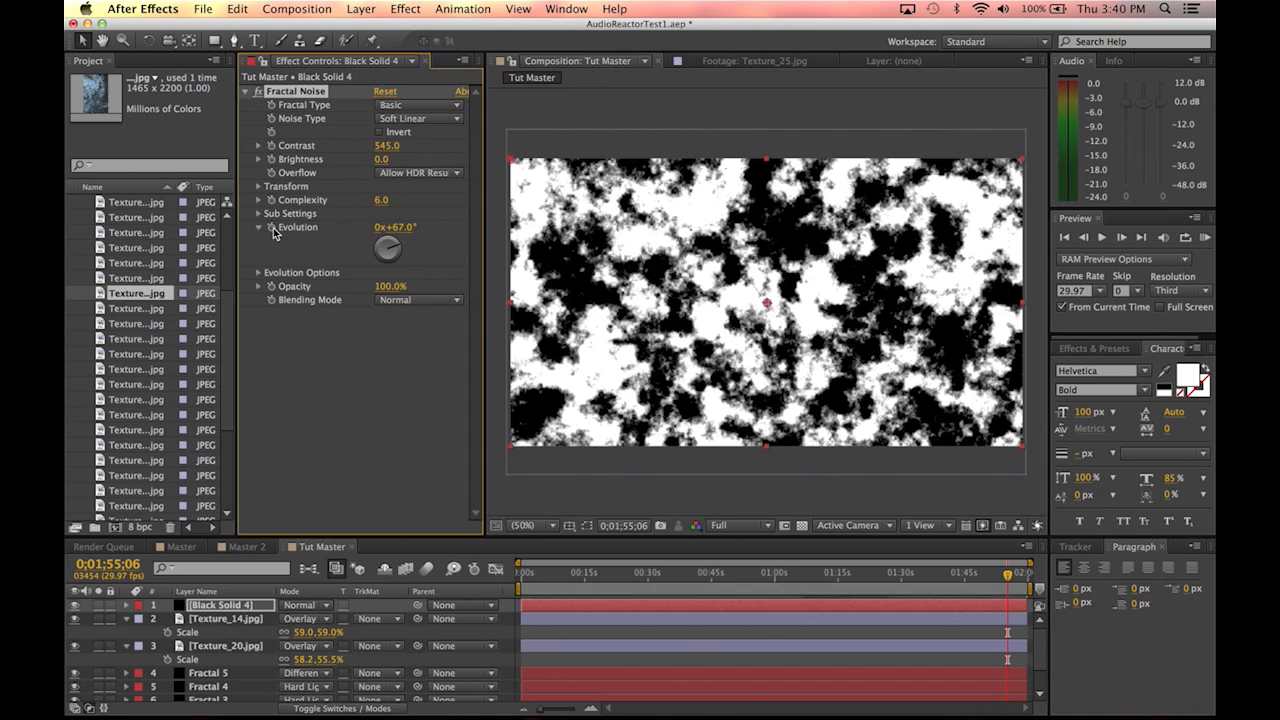
Step: Add the expression time*20 to the Fractal Noise evolution and scrub to 0;01;29;02 to check the animation
{"action": "left_click", "coordinate": [273, 229], "text": "alt"}
{"action": "type", "text": "time*20"}
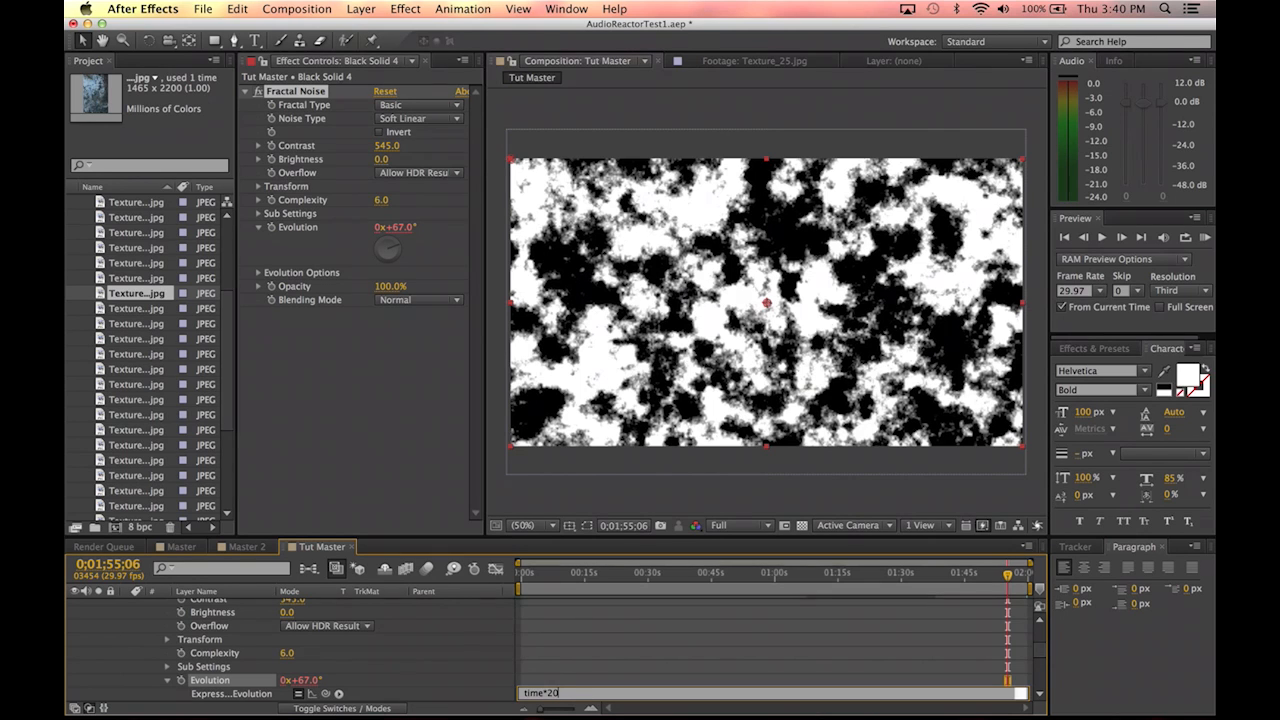
{"action": "left_click", "coordinate": [565, 622]}
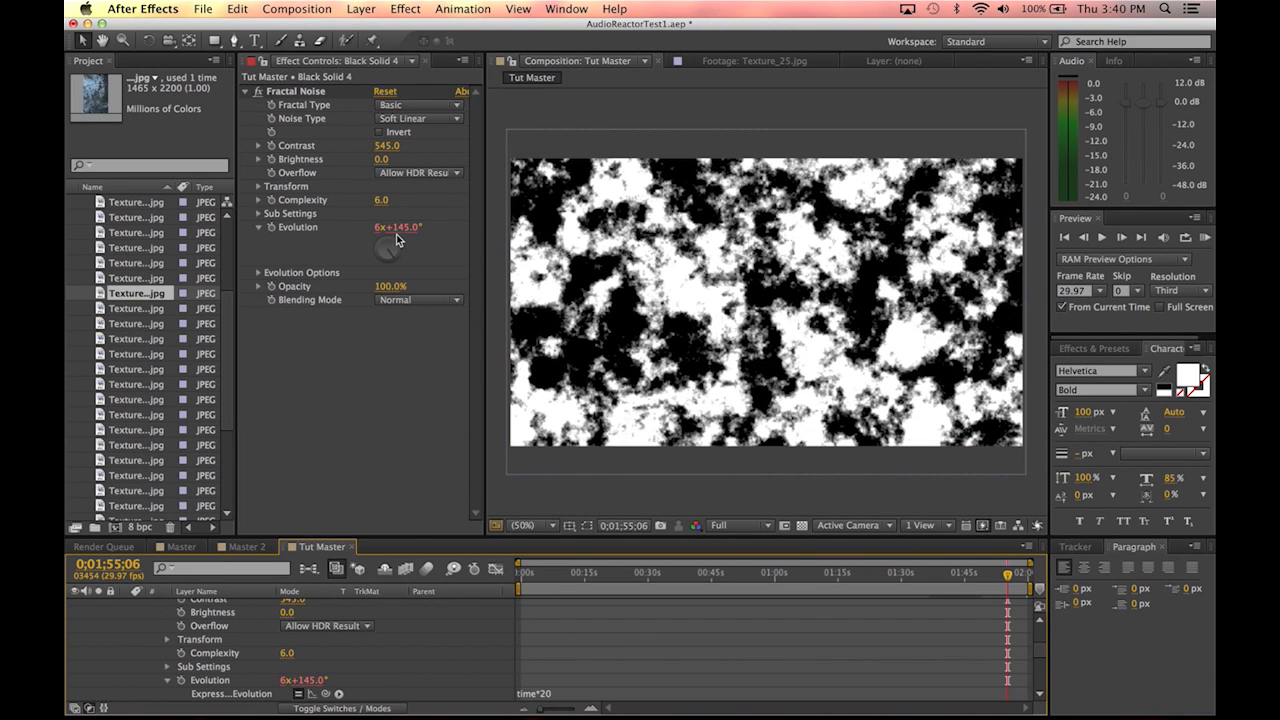
{"action": "left_click_drag", "start_coordinate": [533, 577], "coordinate": [897, 580]}
Step: Collapse the expanded solid and texture layers, and set Texture_14.jpg's track matte to Luma Matte from the Fractal Noise solid above it
{"action": "scroll", "coordinate": [355, 680], "scroll_direction": "up", "scroll_amount": 3}
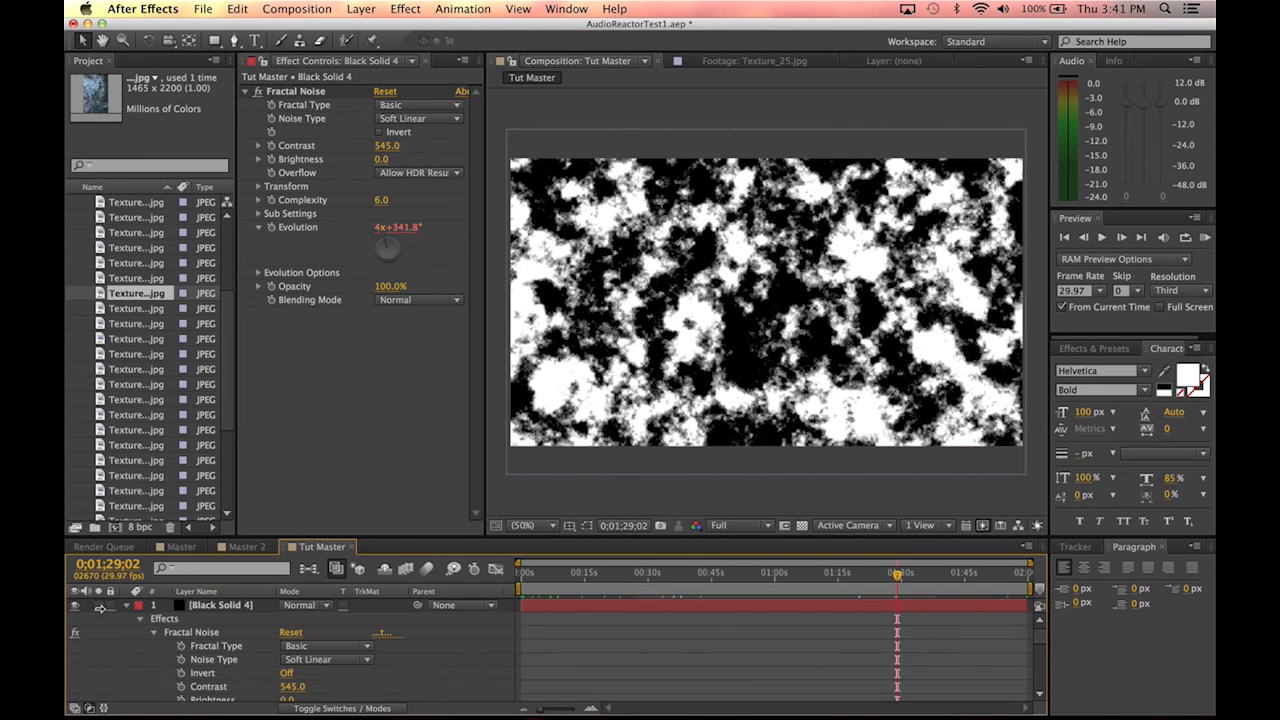
{"action": "left_click", "coordinate": [127, 606]}
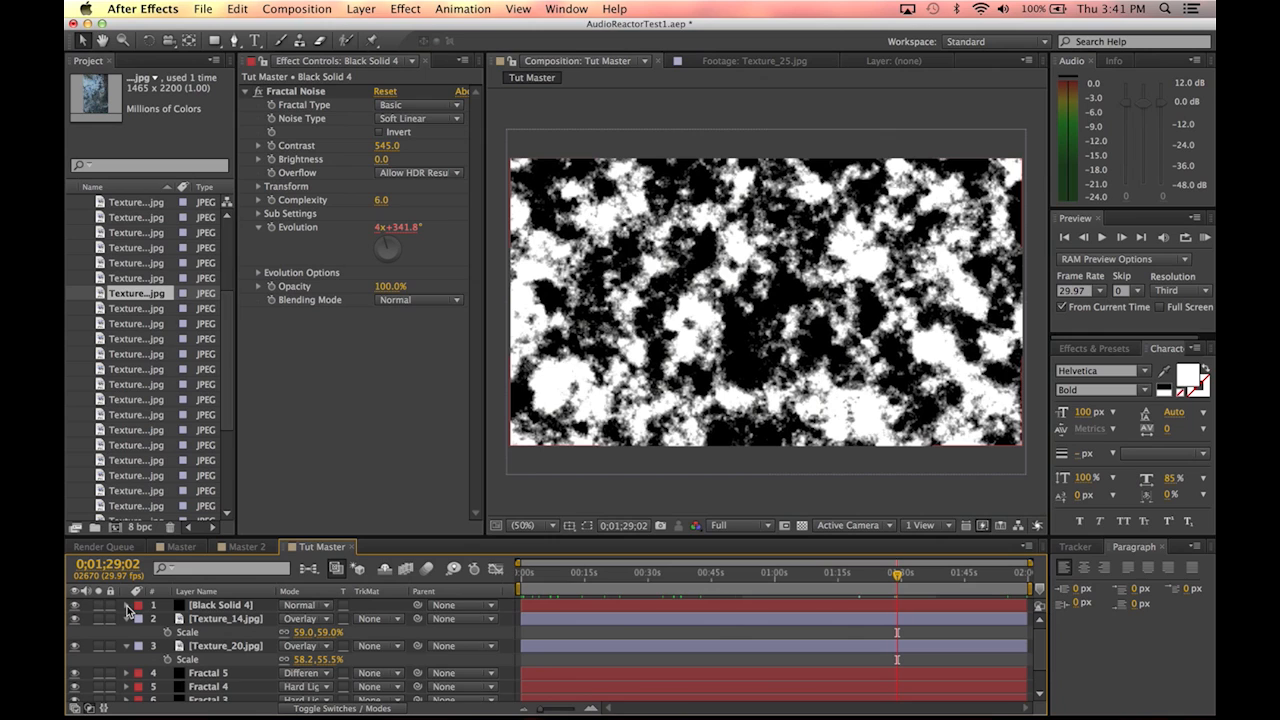
{"action": "left_click", "coordinate": [125, 634]}
{"action": "left_click", "coordinate": [126, 633]}
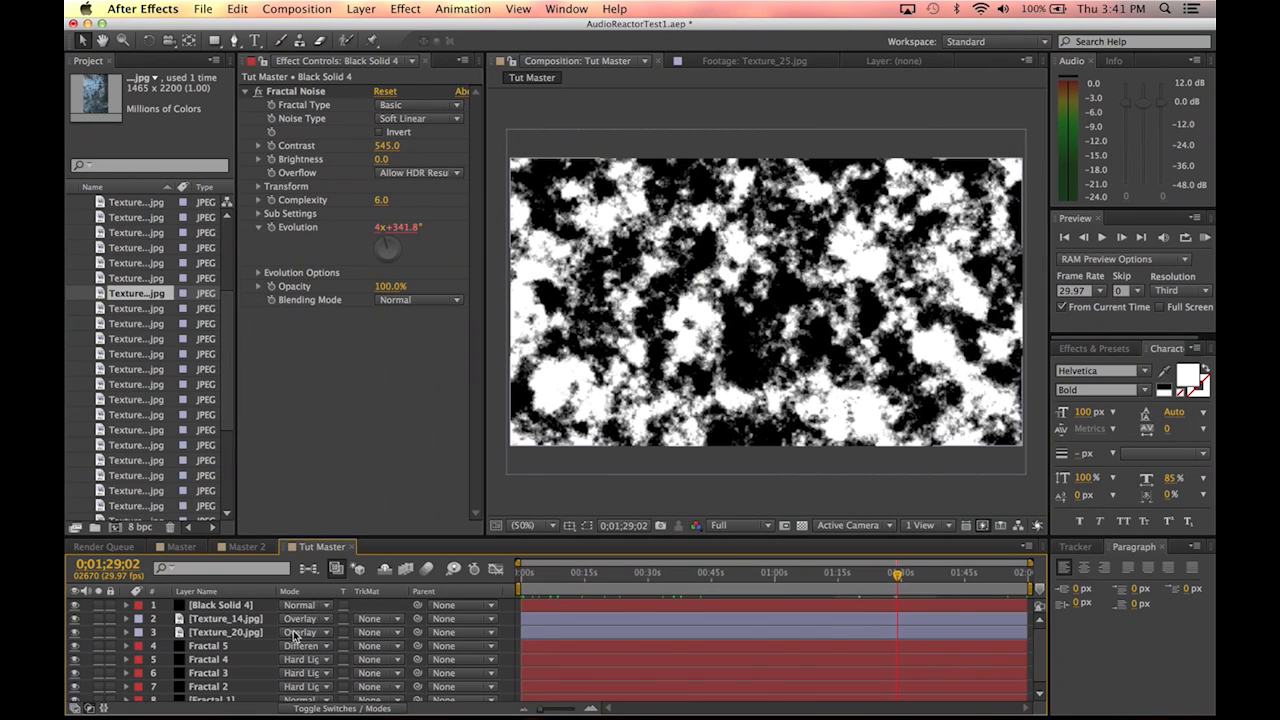
{"action": "left_click", "coordinate": [225, 619]}
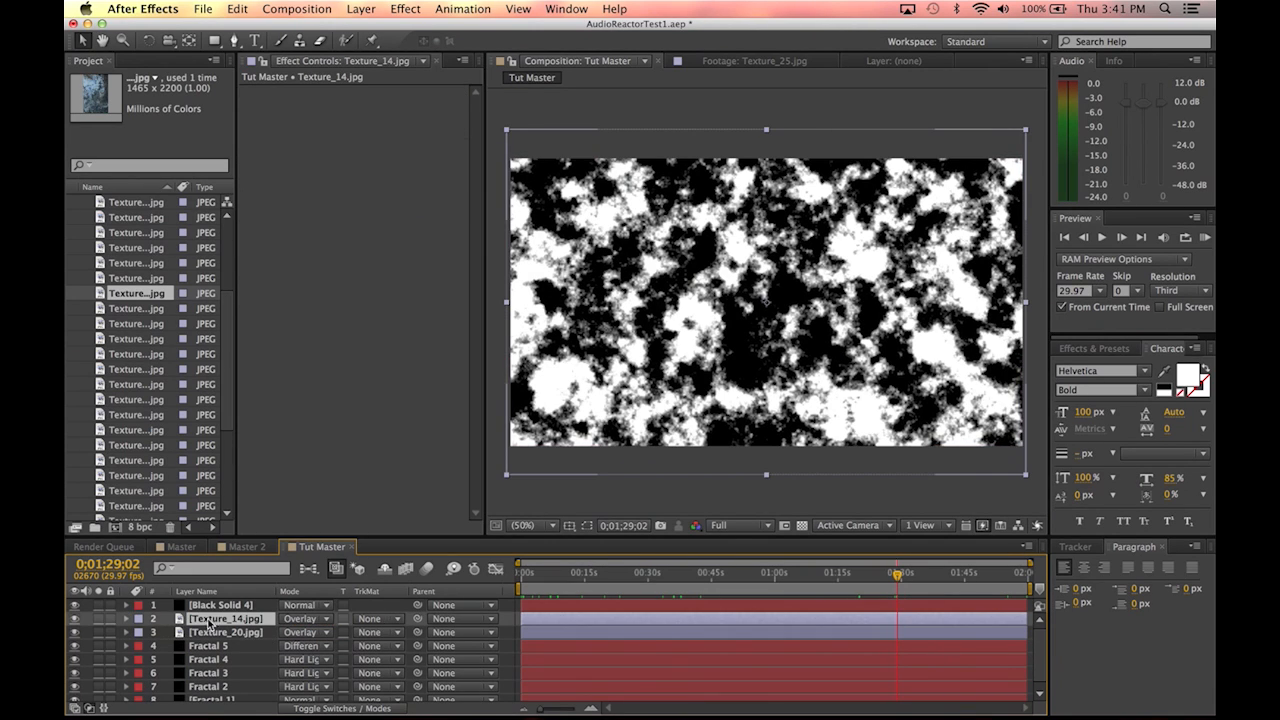
{"action": "left_click", "coordinate": [372, 619]}
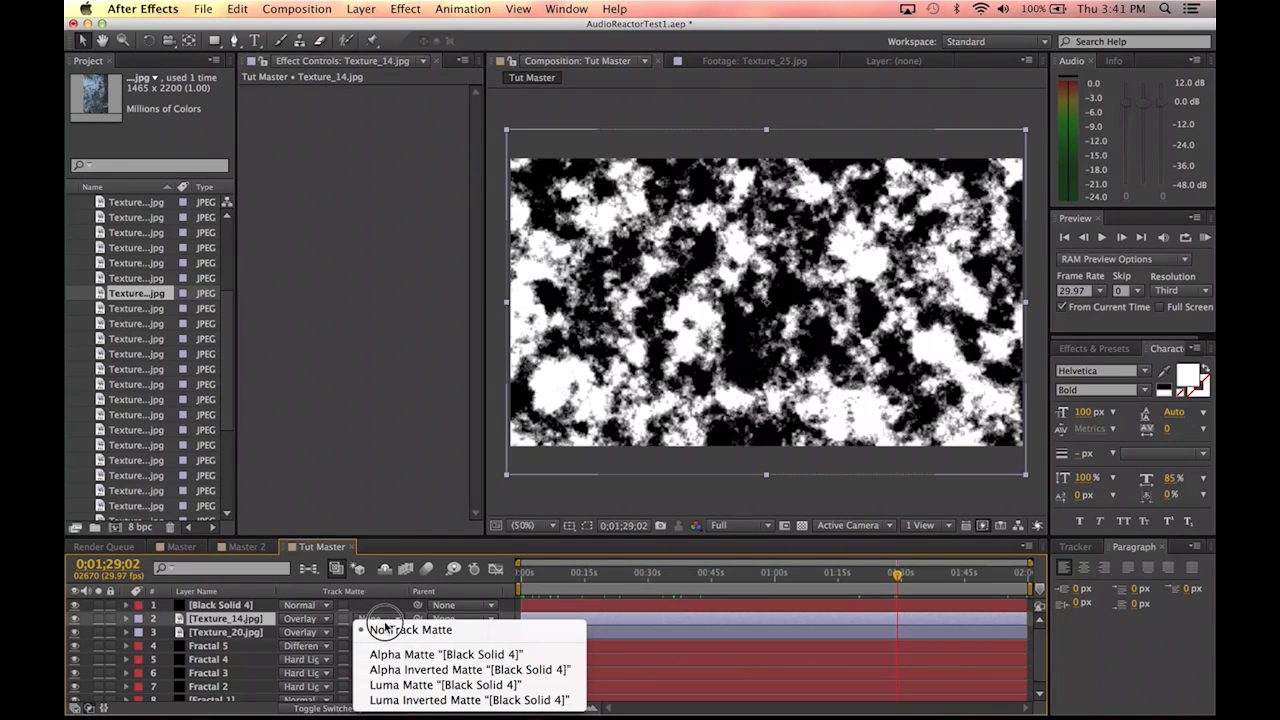
{"action": "left_click", "coordinate": [410, 685]}
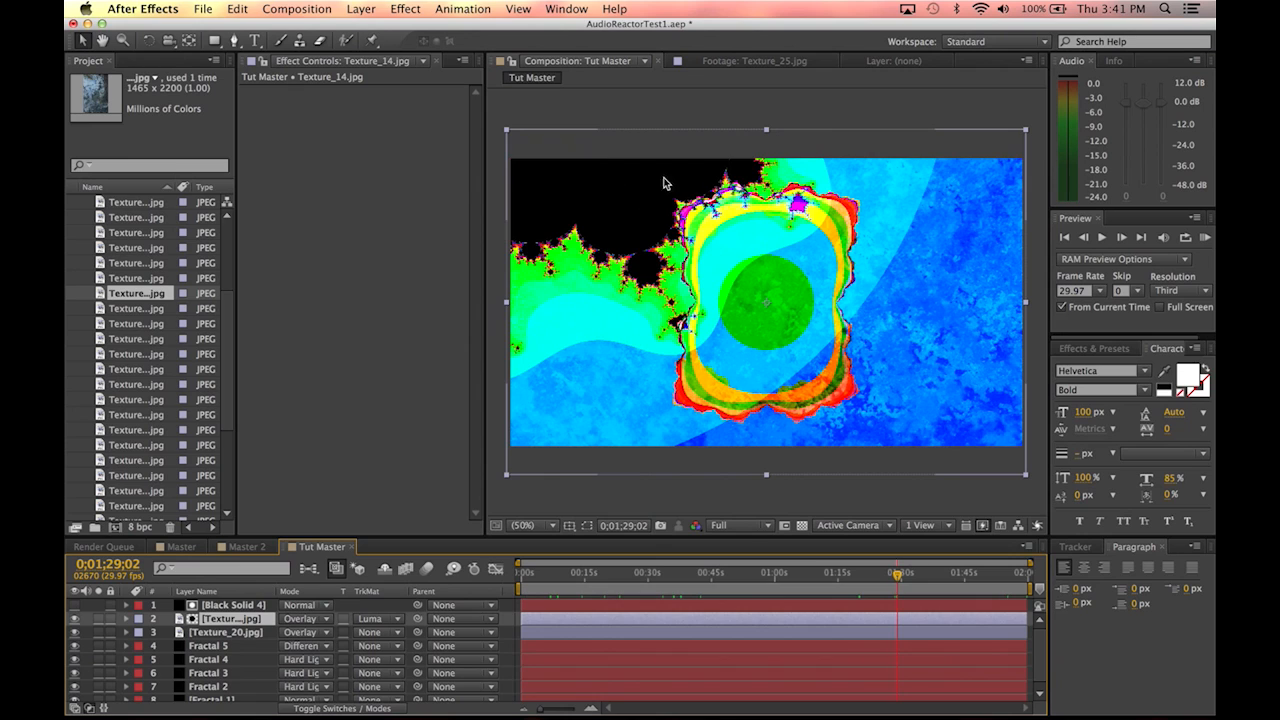
Step: Scrub through the composition to 0;00;35;18 to check how the noise matte reveals the texture
{"action": "left_click", "coordinate": [229, 606]}
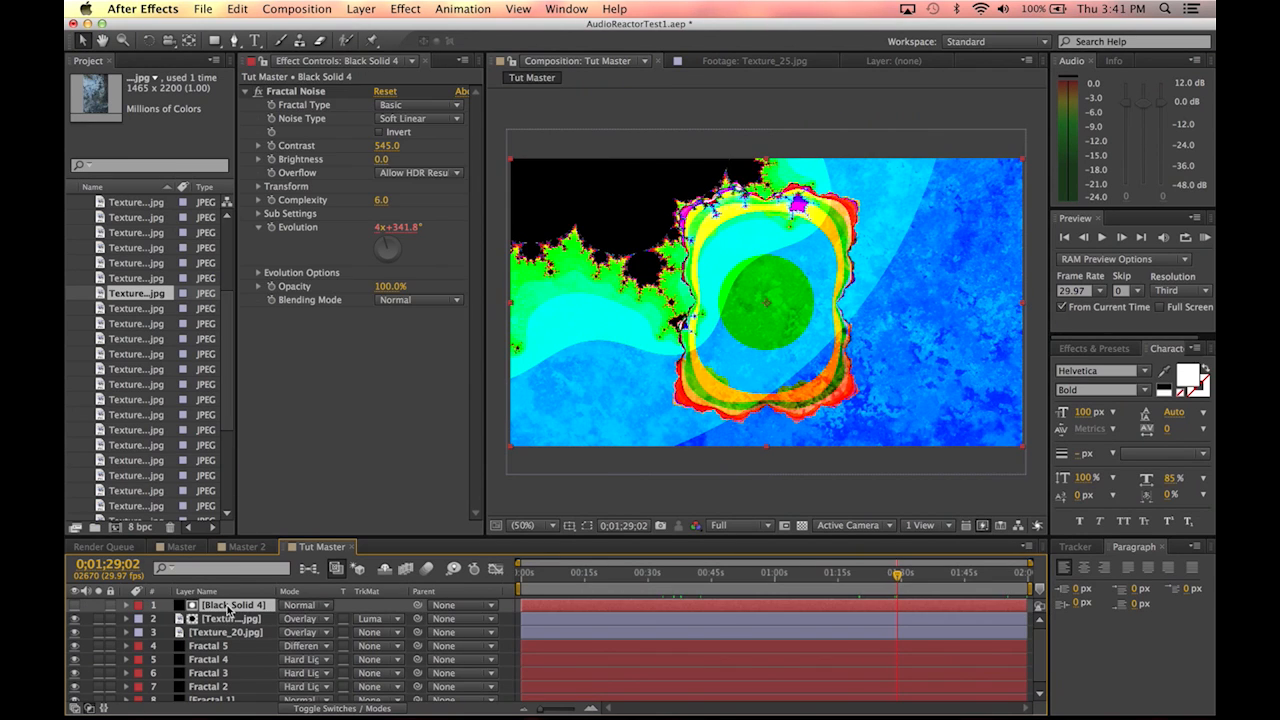
{"action": "left_click", "coordinate": [217, 620]}
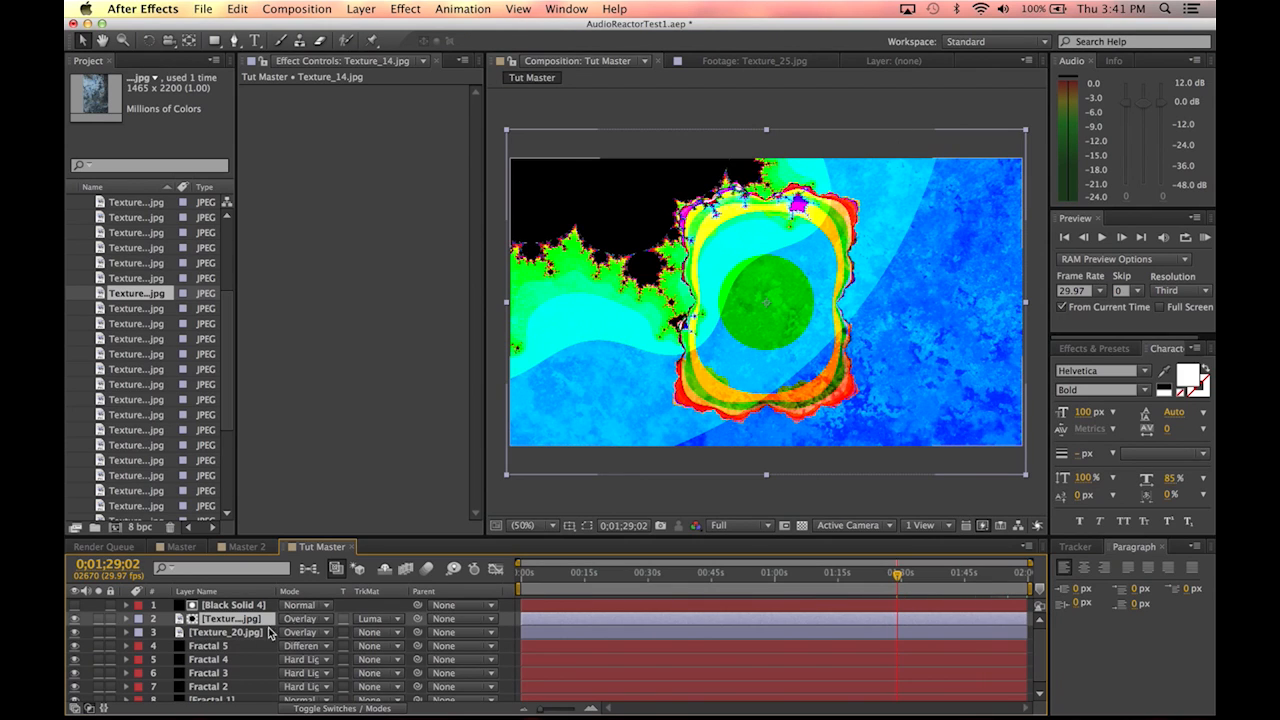
{"action": "left_click_drag", "start_coordinate": [557, 594], "coordinate": [935, 694]}
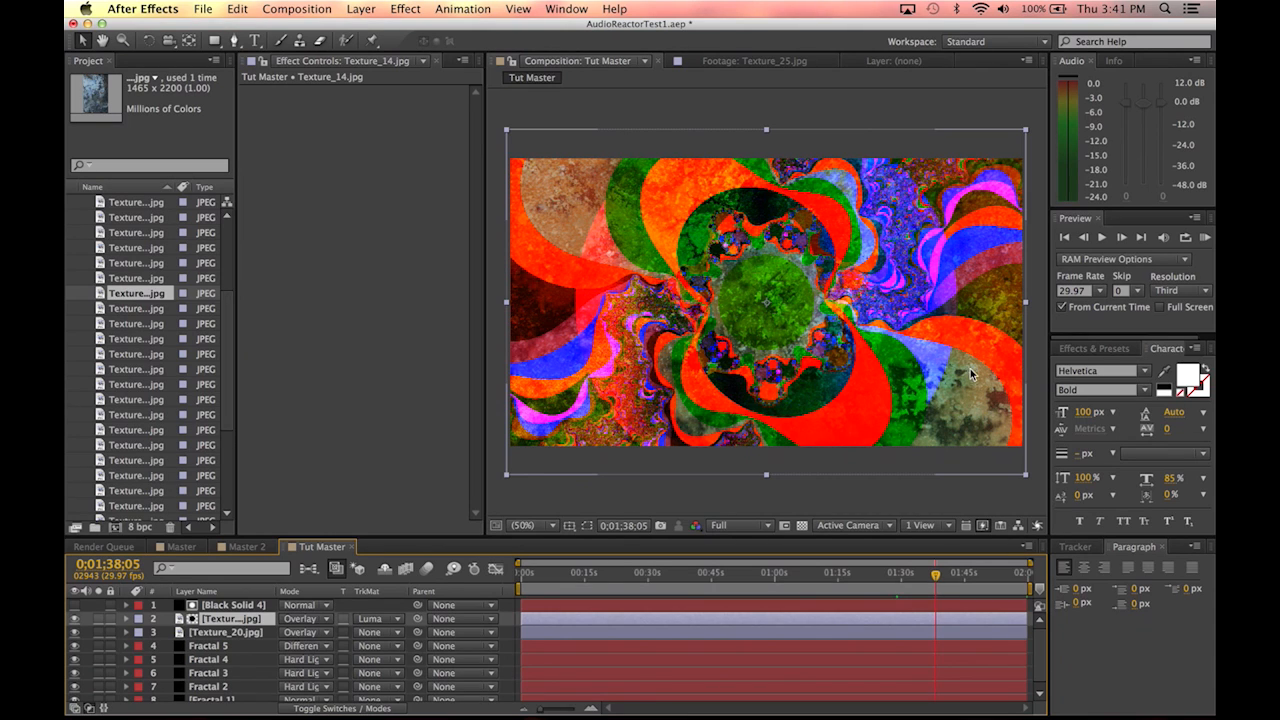
{"action": "left_click", "coordinate": [705, 578]}
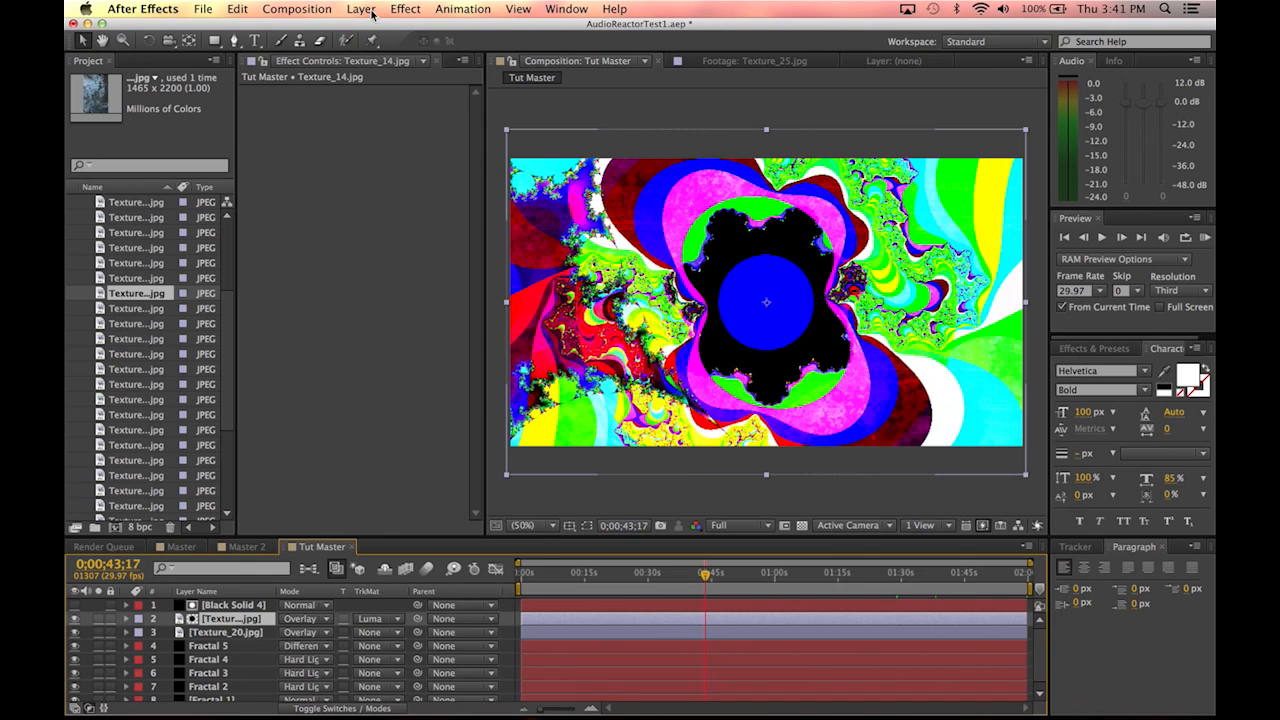
{"action": "left_click_drag", "start_coordinate": [703, 576], "coordinate": [671, 576]}
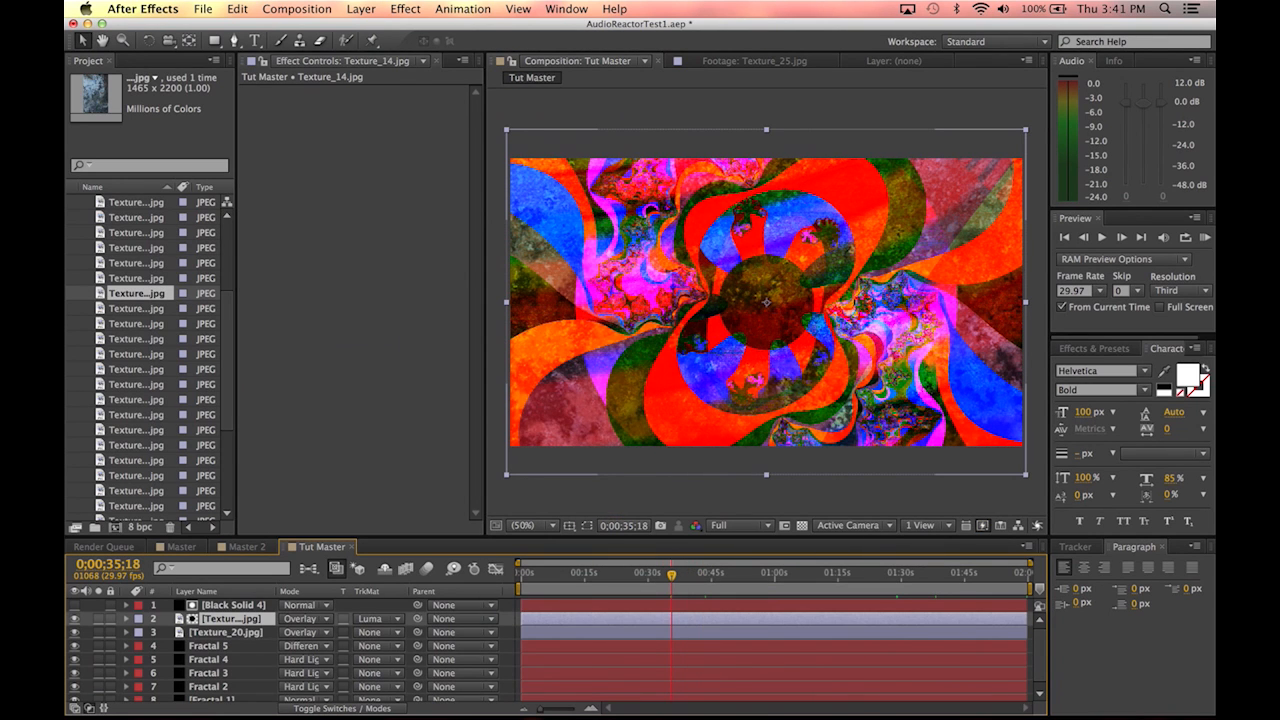
Step: Create a new adjustment layer above the Fractal Noise matte solid
{"action": "left_click", "coordinate": [361, 9]}
{"action": "mouse_move", "coordinate": [450, 28]}
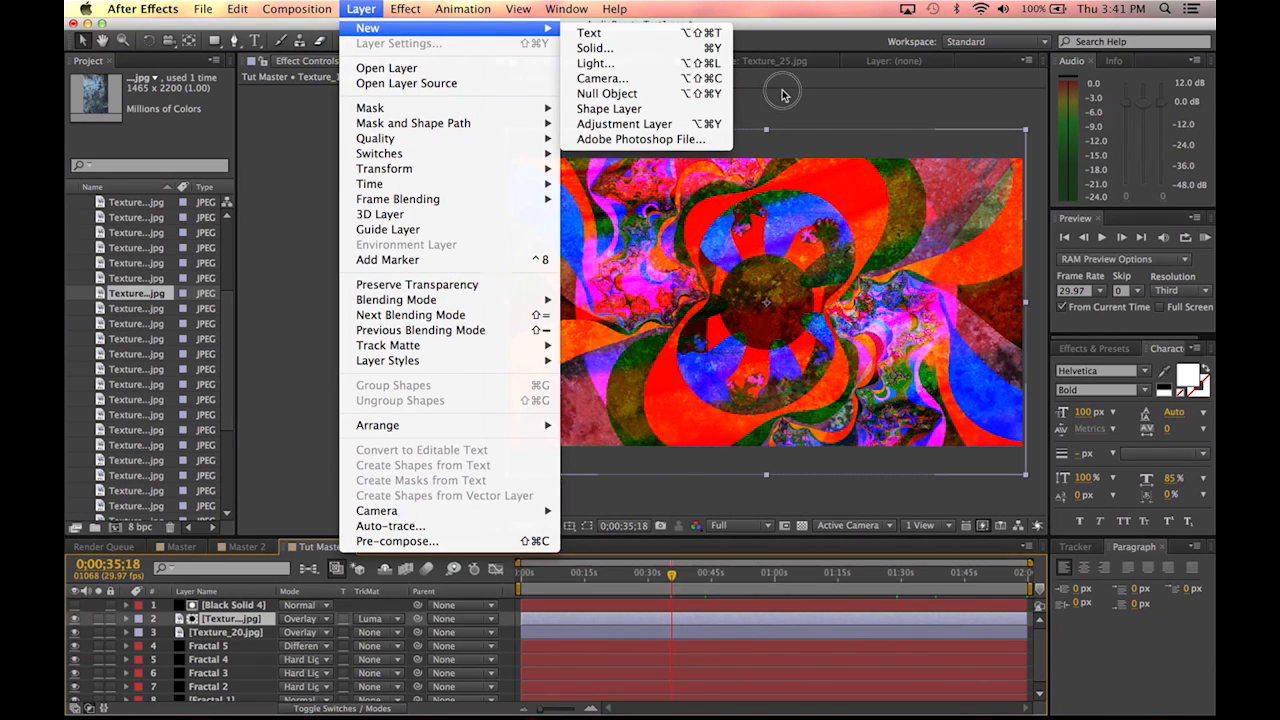
{"action": "left_click", "coordinate": [665, 123]}
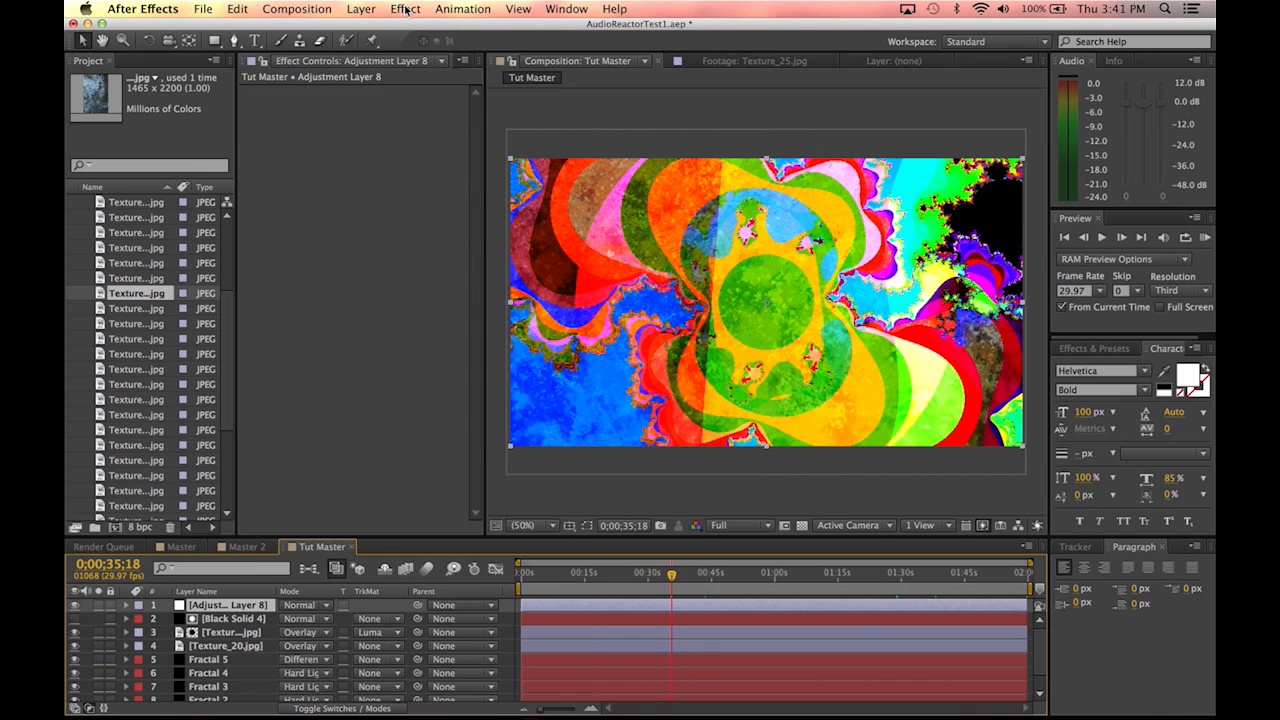
Step: Apply the Curves effect to the adjustment layer and shape its RGB curve into an S with darker shadows and brighter highlights
{"action": "left_click", "coordinate": [406, 10]}
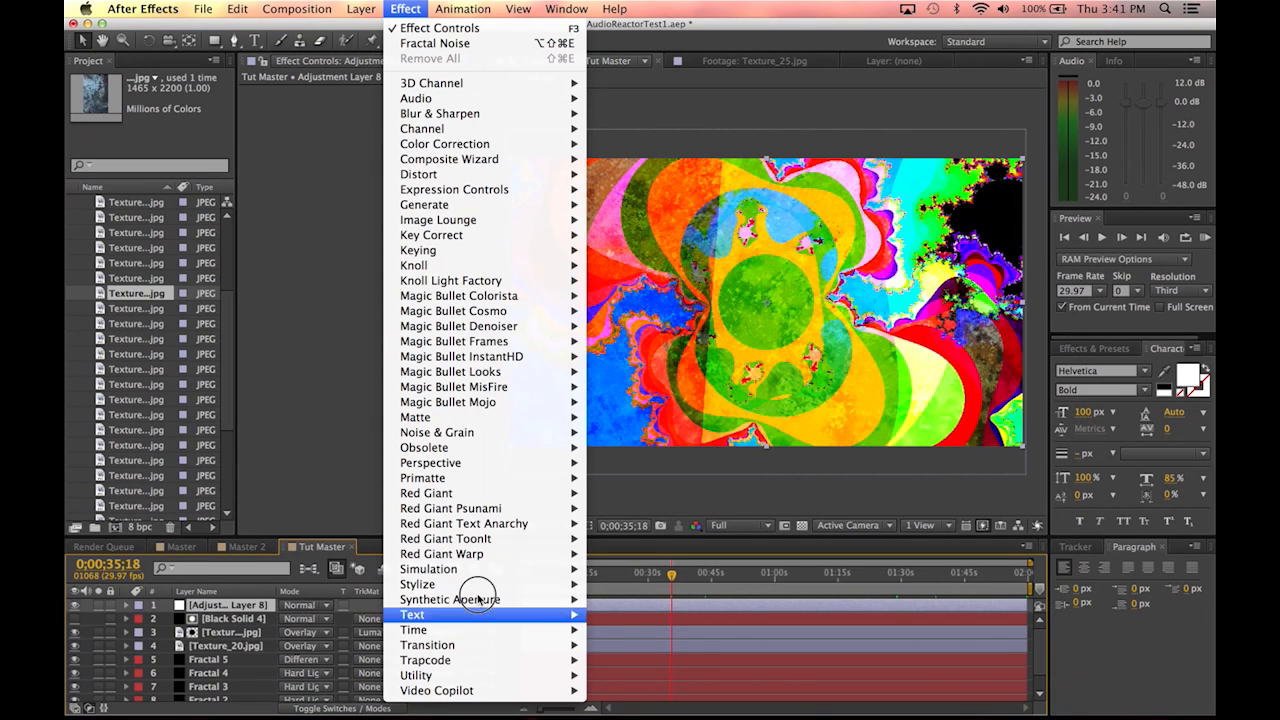
{"action": "mouse_move", "coordinate": [458, 373]}
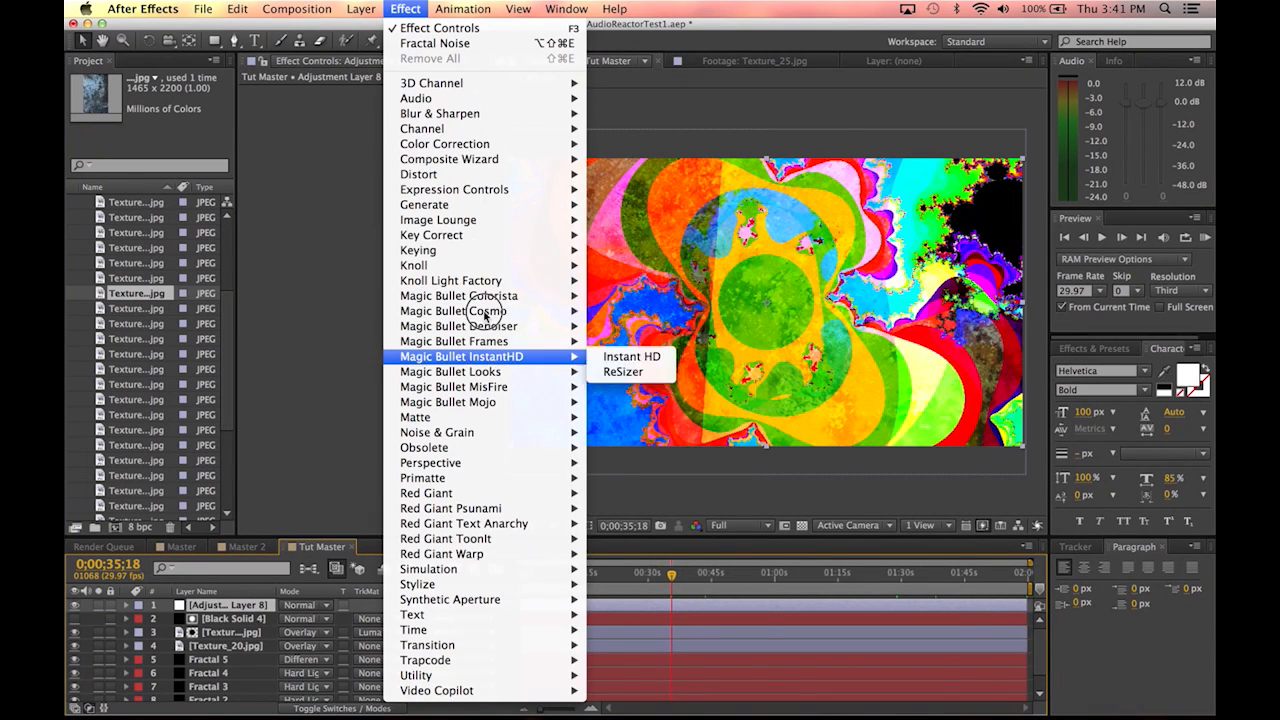
{"action": "mouse_move", "coordinate": [468, 145]}
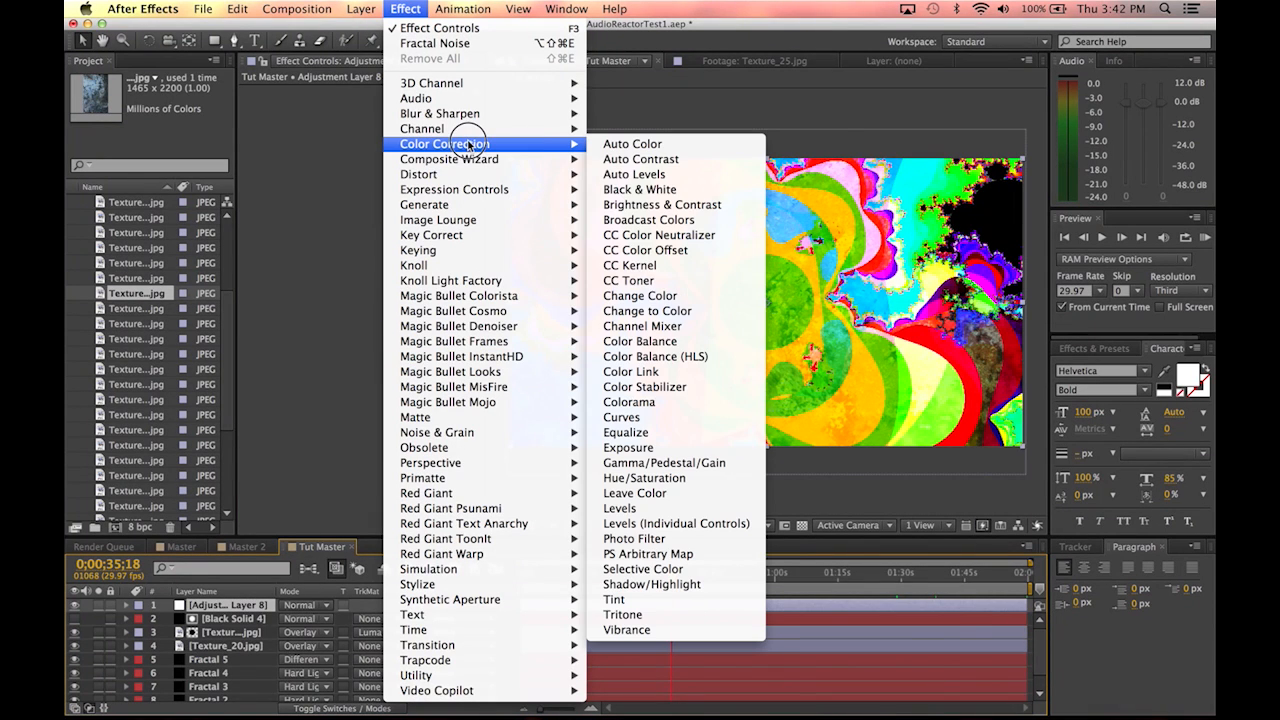
{"action": "left_click", "coordinate": [660, 427]}
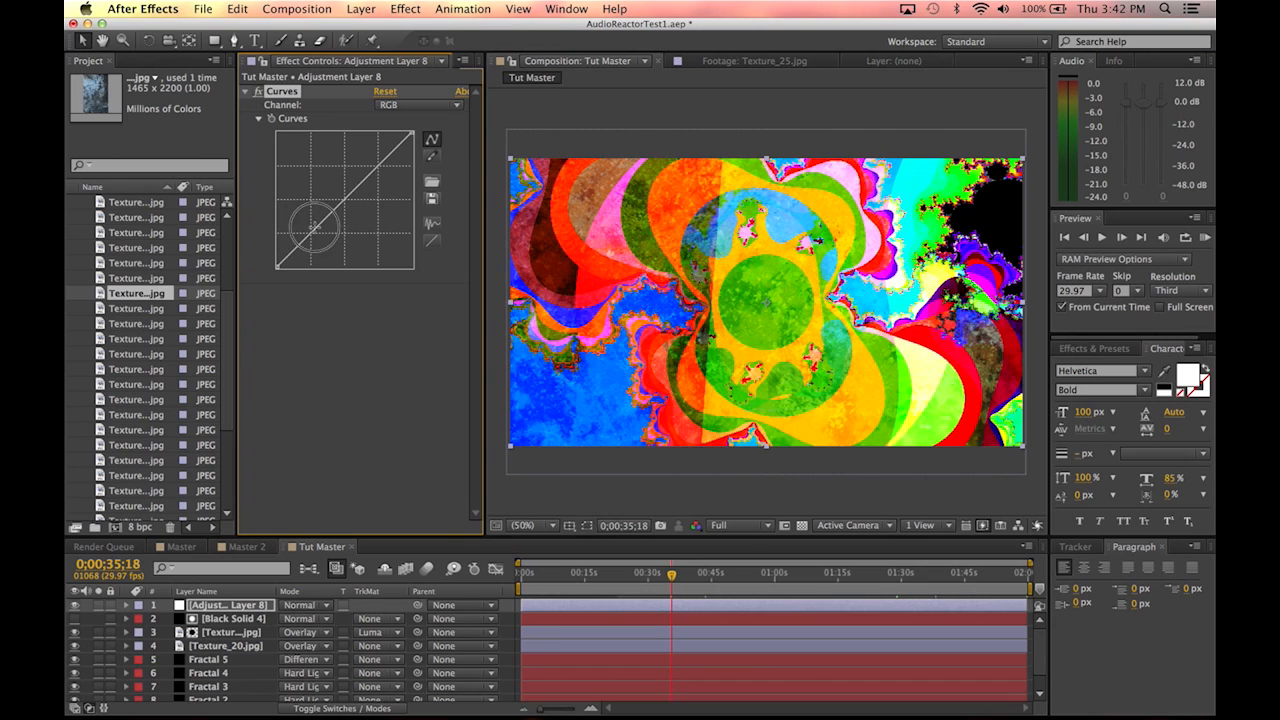
{"action": "left_click_drag", "start_coordinate": [316, 226], "coordinate": [322, 242]}
{"action": "left_click", "coordinate": [380, 168]}
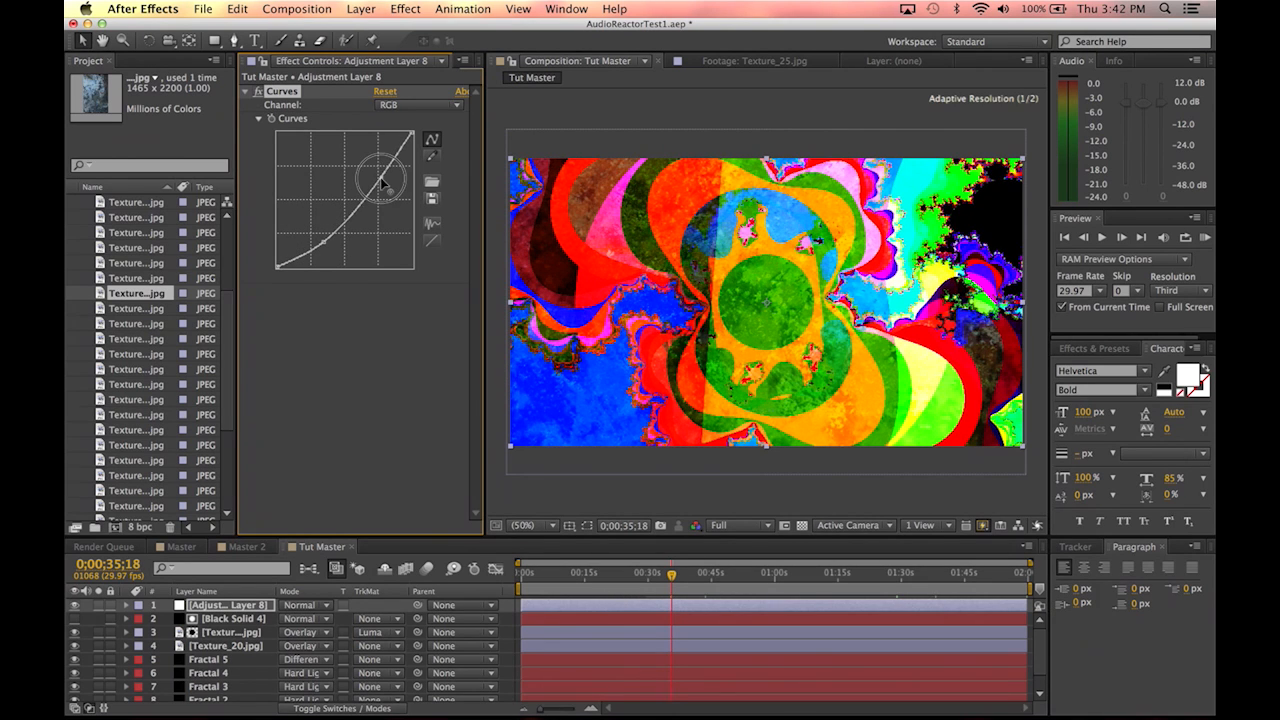
{"action": "left_click_drag", "start_coordinate": [381, 183], "coordinate": [362, 172]}
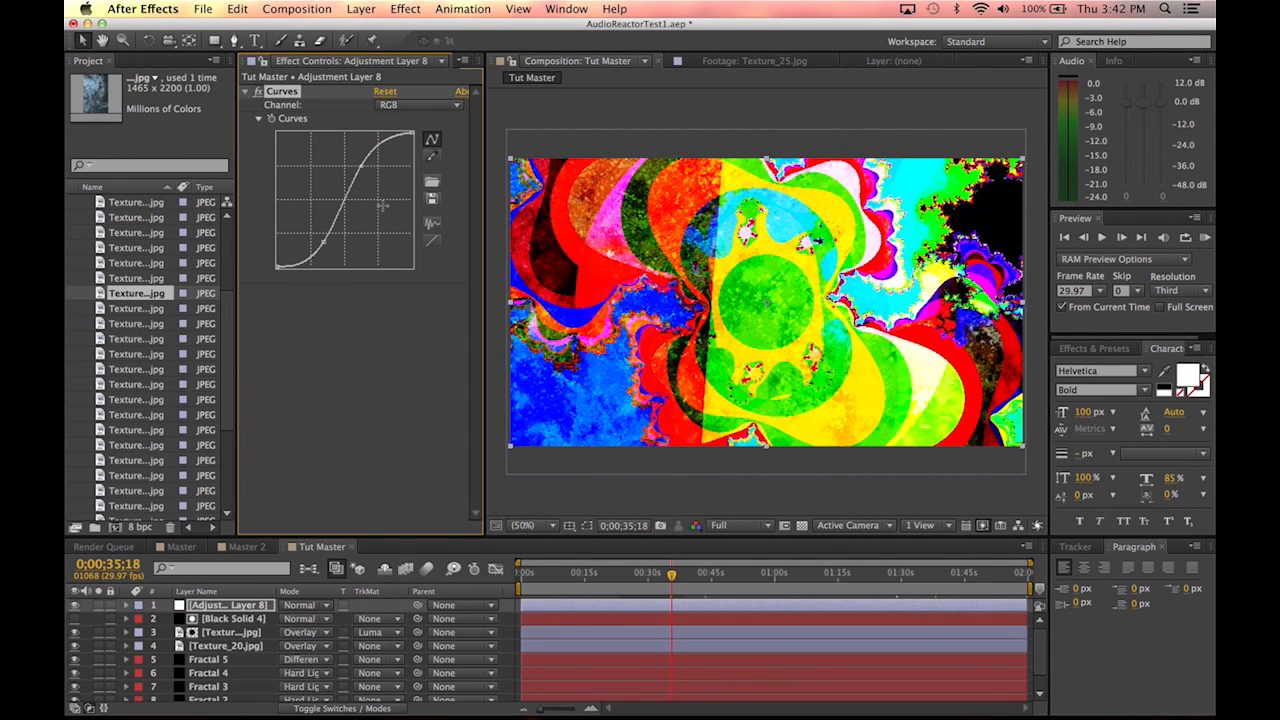
Step: Add the Levels effect to the adjustment layer below Curves
{"action": "left_click", "coordinate": [414, 8]}
{"action": "left_click", "coordinate": [414, 9]}
{"action": "left_click", "coordinate": [420, 108]}
{"action": "left_click", "coordinate": [420, 118]}
{"action": "left_click", "coordinate": [405, 8]}
{"action": "mouse_move", "coordinate": [463, 148]}
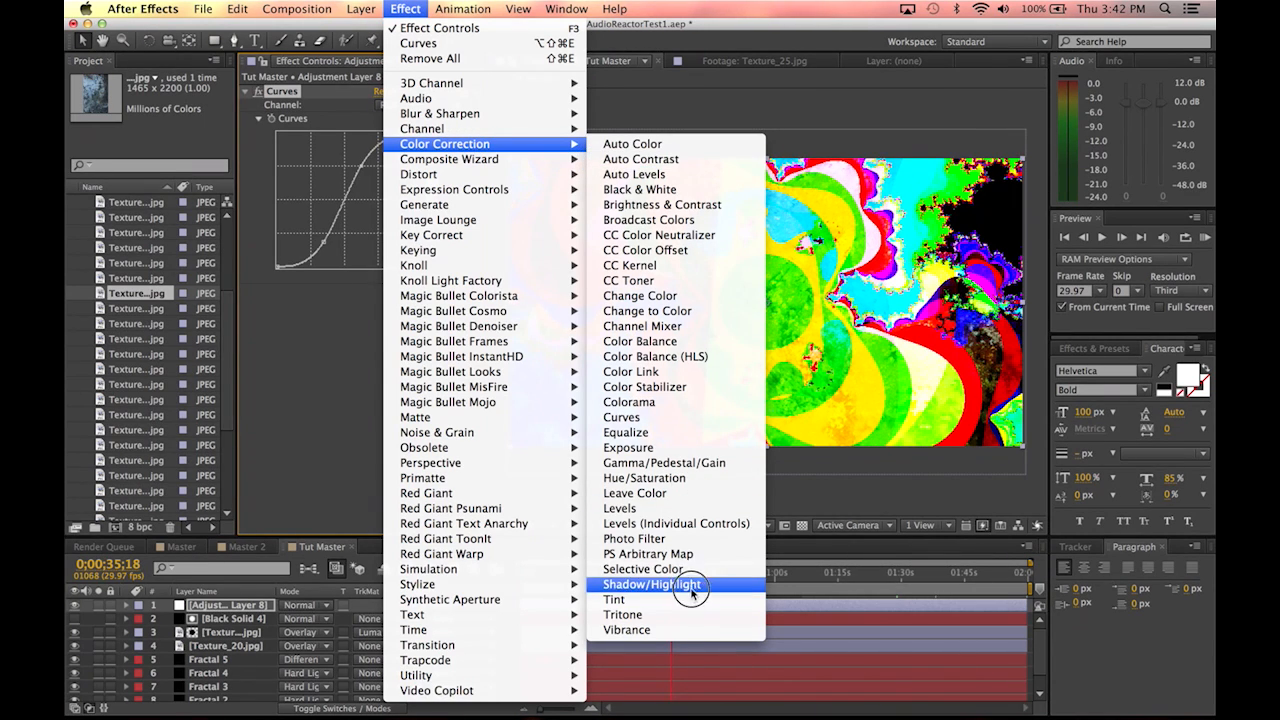
{"action": "left_click", "coordinate": [670, 508]}
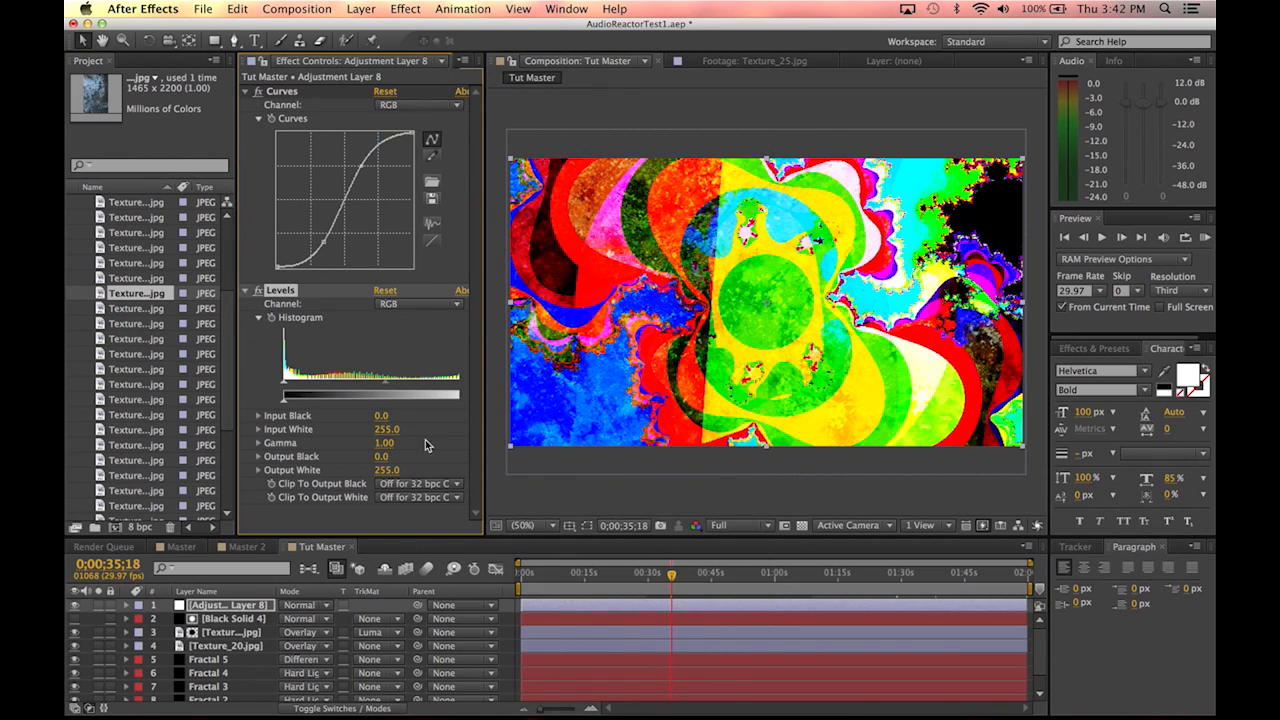
Step: Set the Levels input white to 232.0 and gamma to 0.33, judging the look at 0;00;23;14
{"action": "left_click_drag", "start_coordinate": [386, 428], "coordinate": [419, 434]}
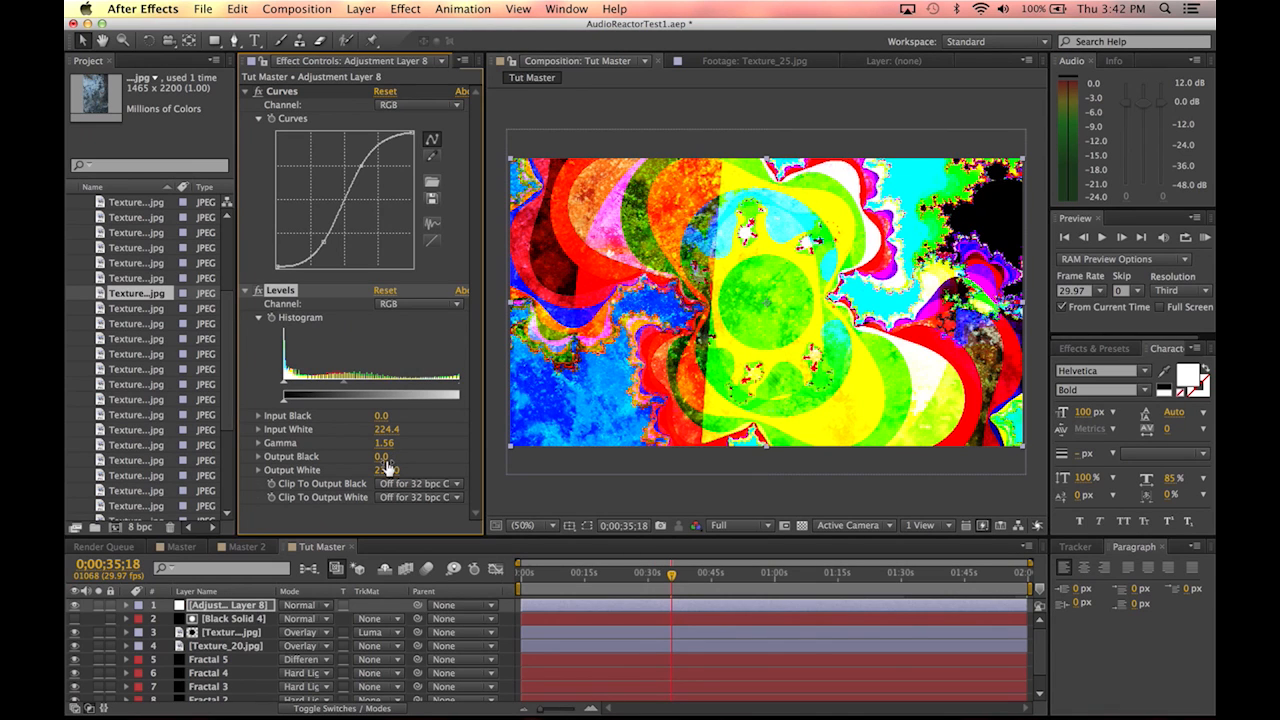
{"action": "left_click_drag", "start_coordinate": [652, 580], "coordinate": [620, 580]}
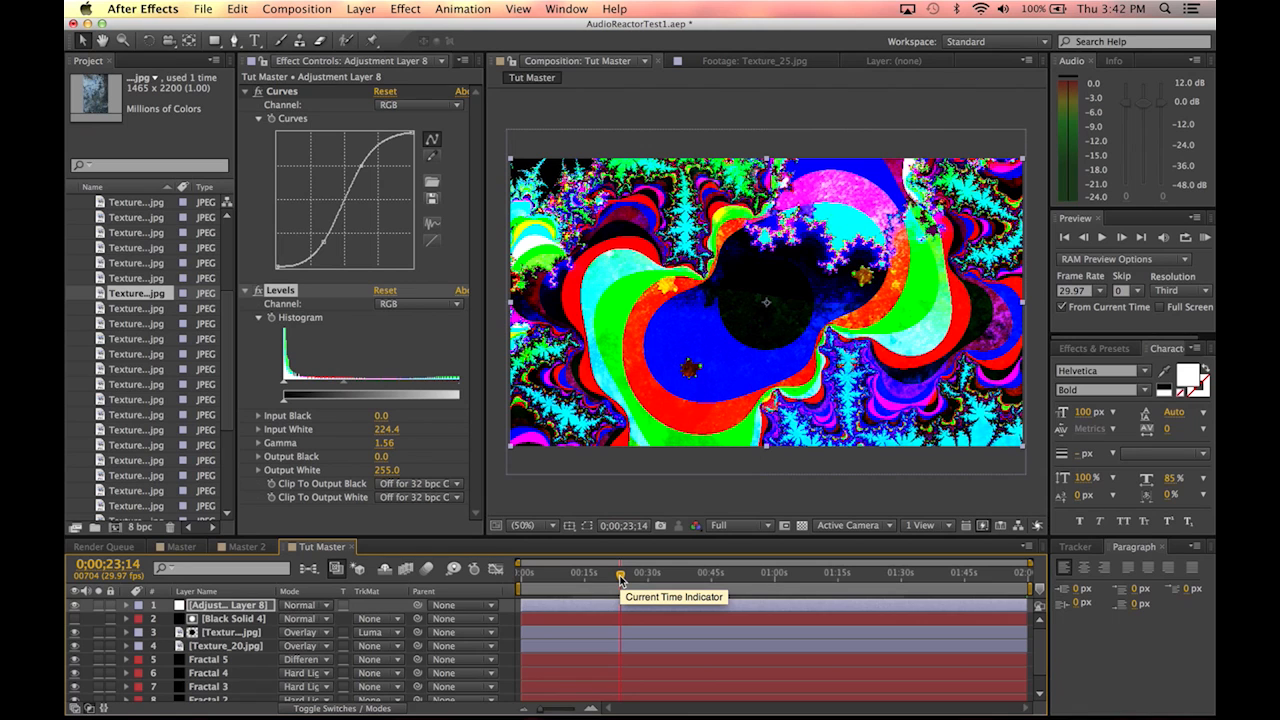
{"action": "left_click_drag", "start_coordinate": [398, 440], "coordinate": [300, 447]}
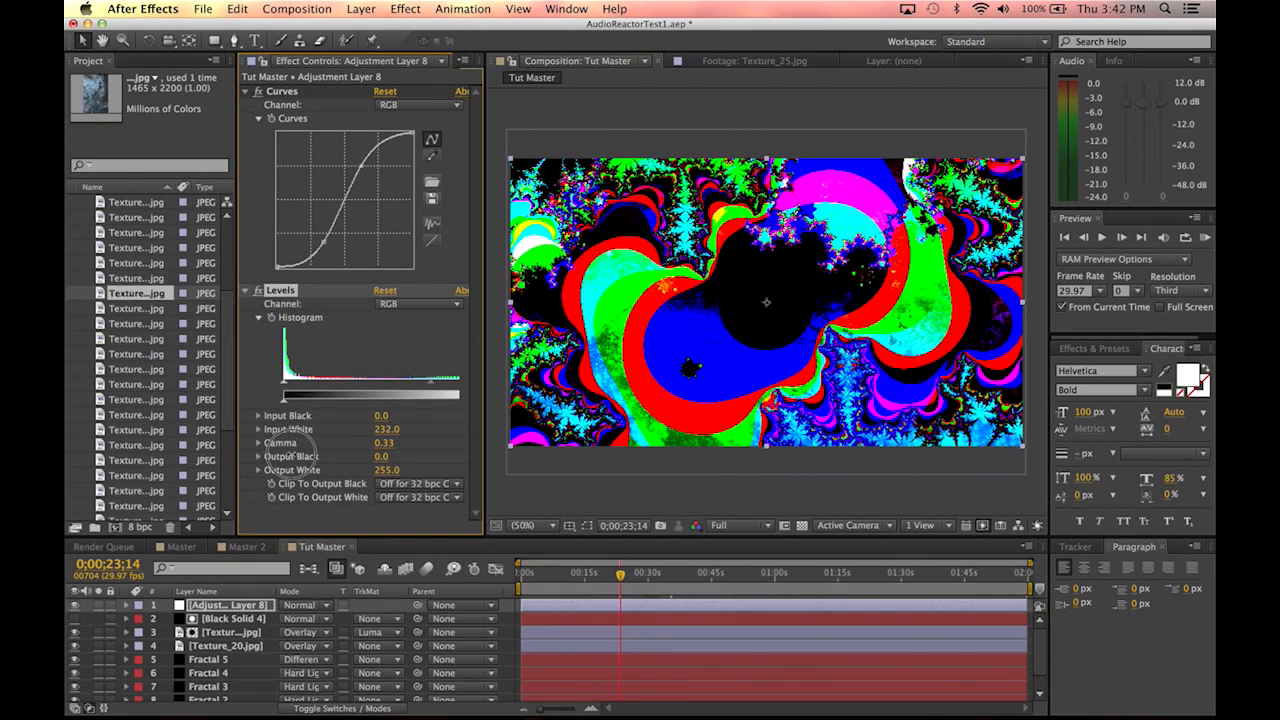
Step: Scrub through several frames up to 0;01;33;24 to check the color-corrected fractal animation
{"action": "left_click", "coordinate": [706, 575]}
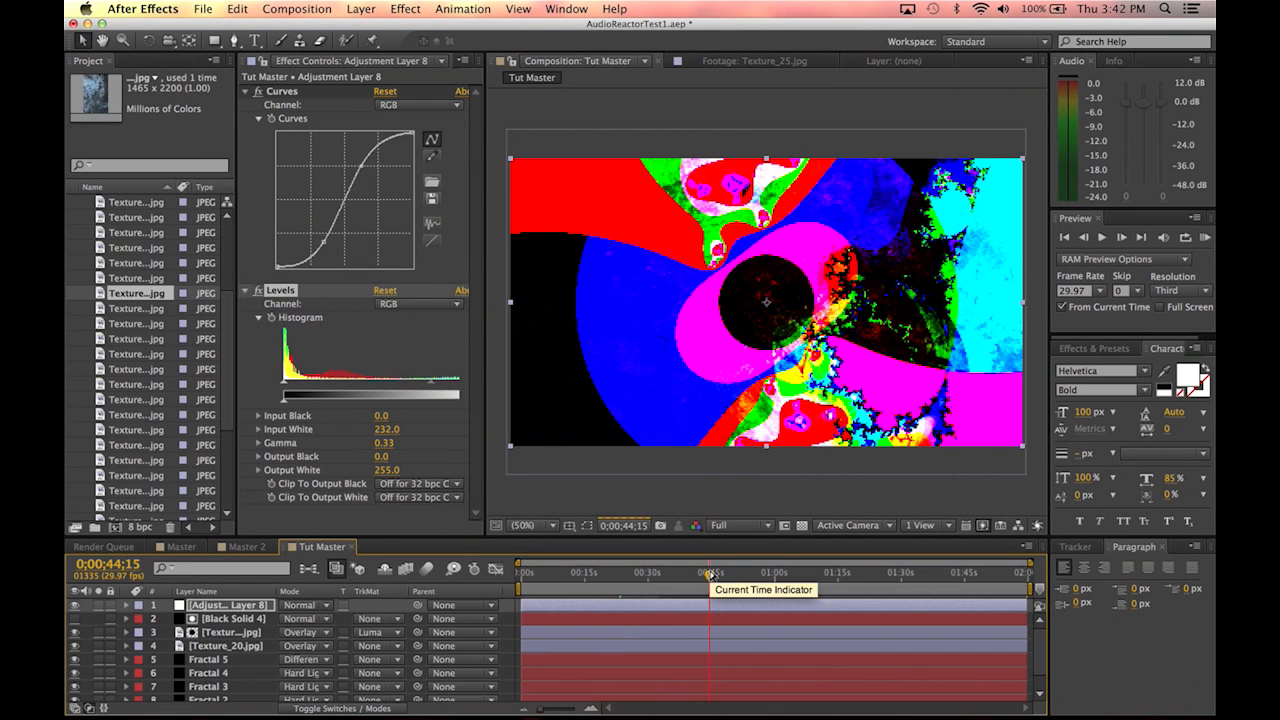
{"action": "left_click", "coordinate": [802, 525]}
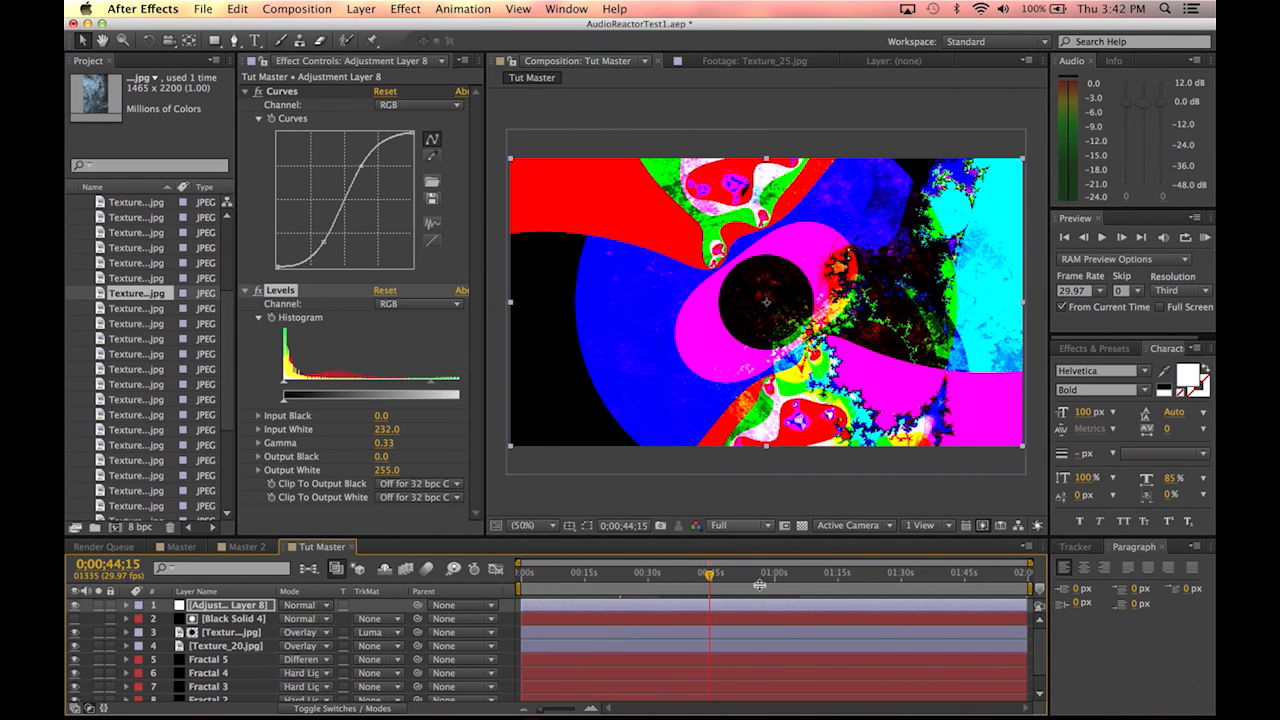
{"action": "left_click_drag", "start_coordinate": [770, 578], "coordinate": [796, 578]}
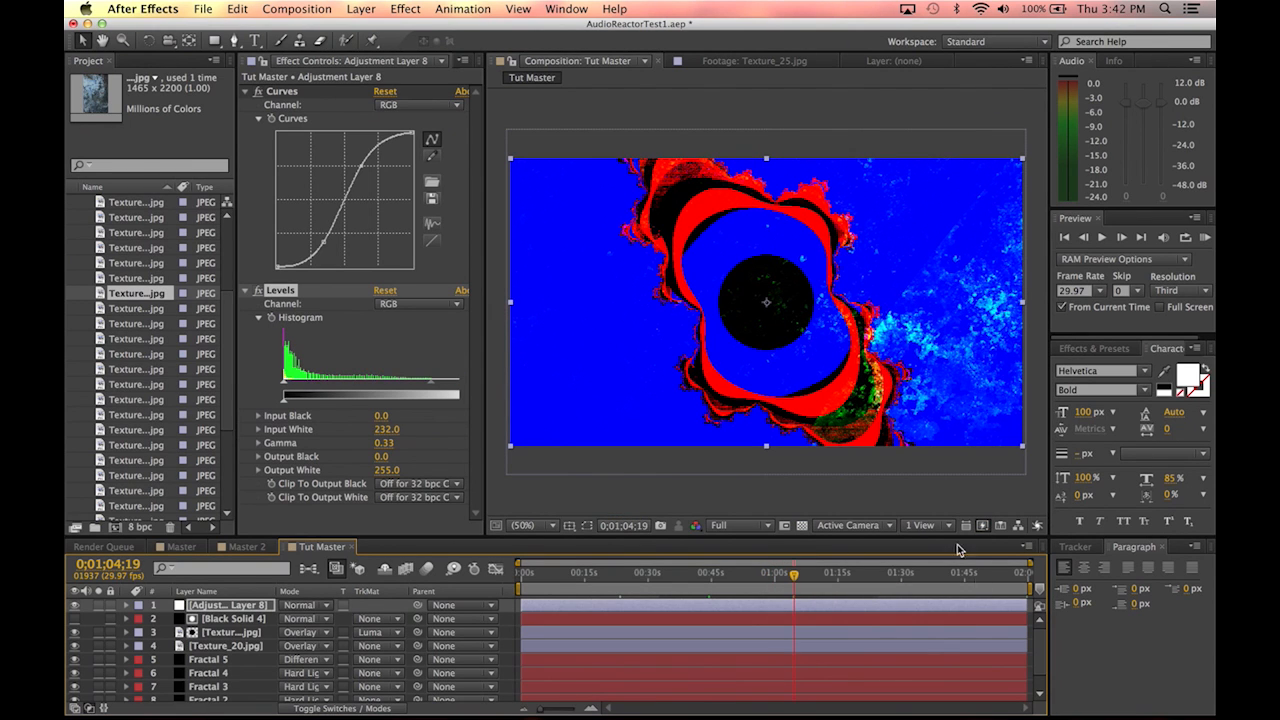
{"action": "left_click", "coordinate": [917, 572]}
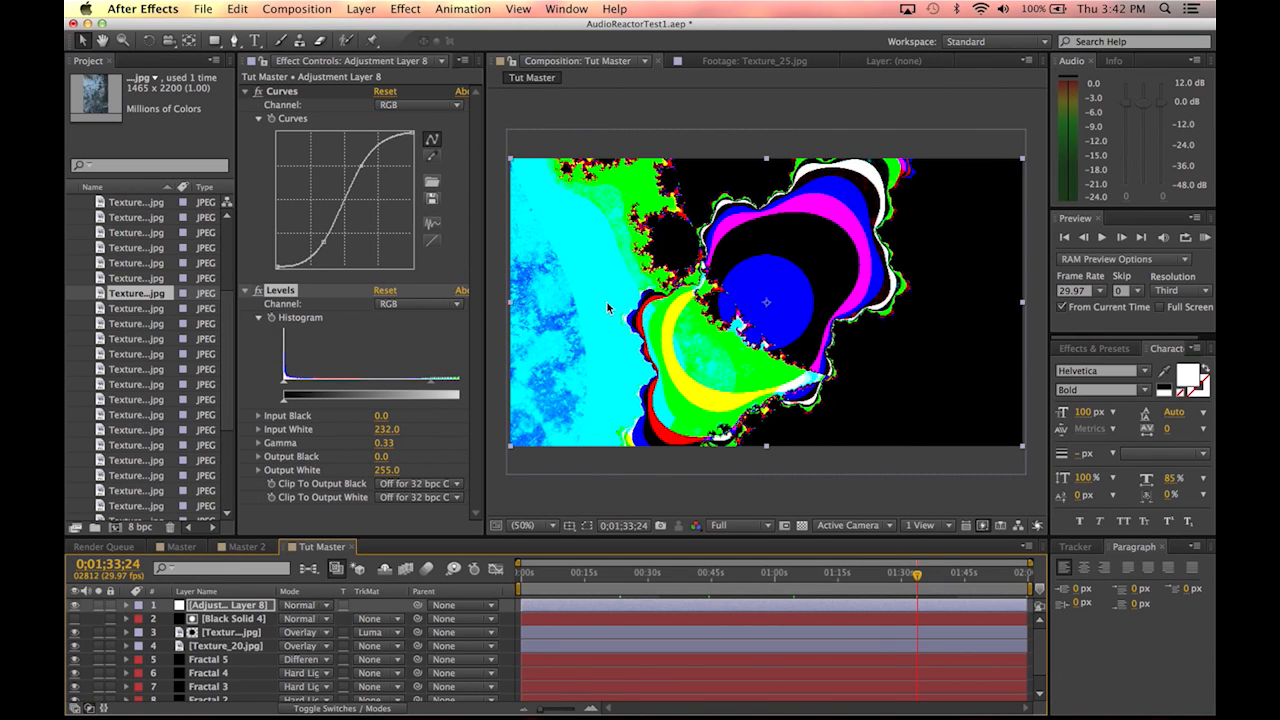
Step: Save the project and collapse the Curves and Levels effect settings
{"action": "key", "text": "super+s"}
{"action": "left_click", "coordinate": [244, 91]}
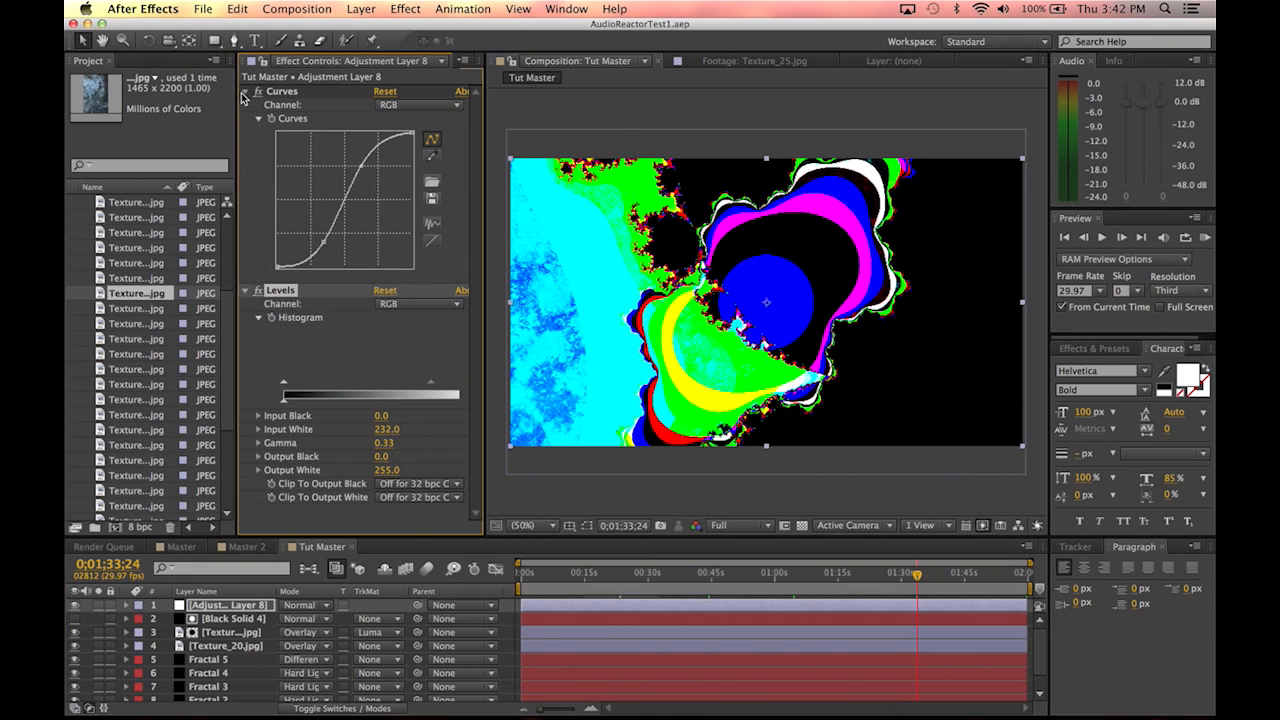
{"action": "left_click", "coordinate": [245, 106]}
Step: Minimize the project window and open FiddlingWithReality_2.mp4 from the Media Portfolio folder in QuickTime Player
{"action": "mouse_move", "coordinate": [285, 712]}
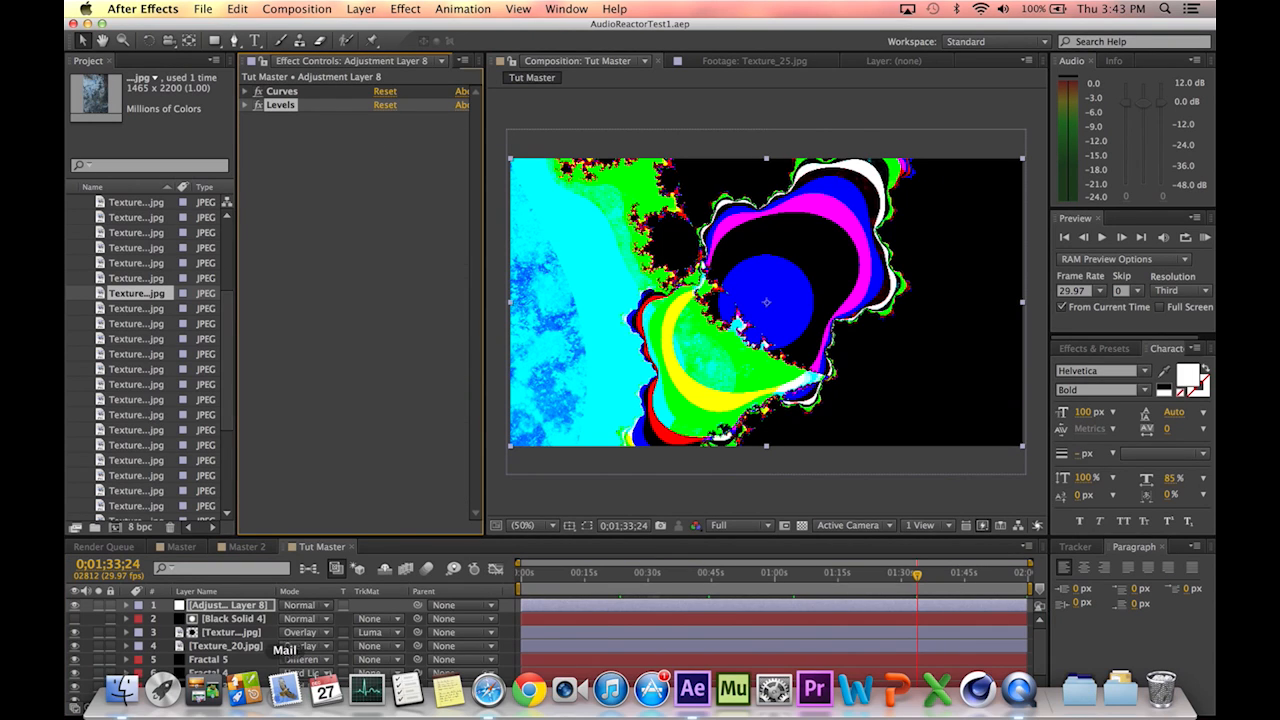
{"action": "left_click", "coordinate": [1027, 702]}
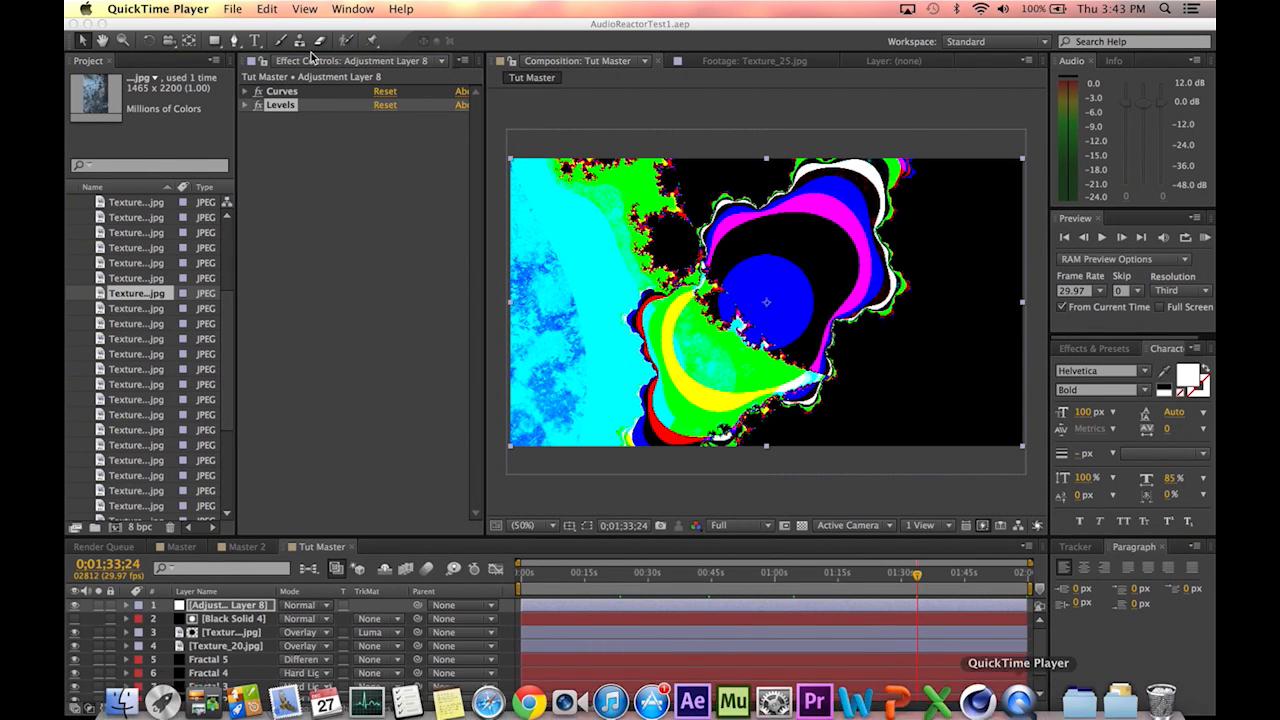
{"action": "left_click", "coordinate": [87, 22]}
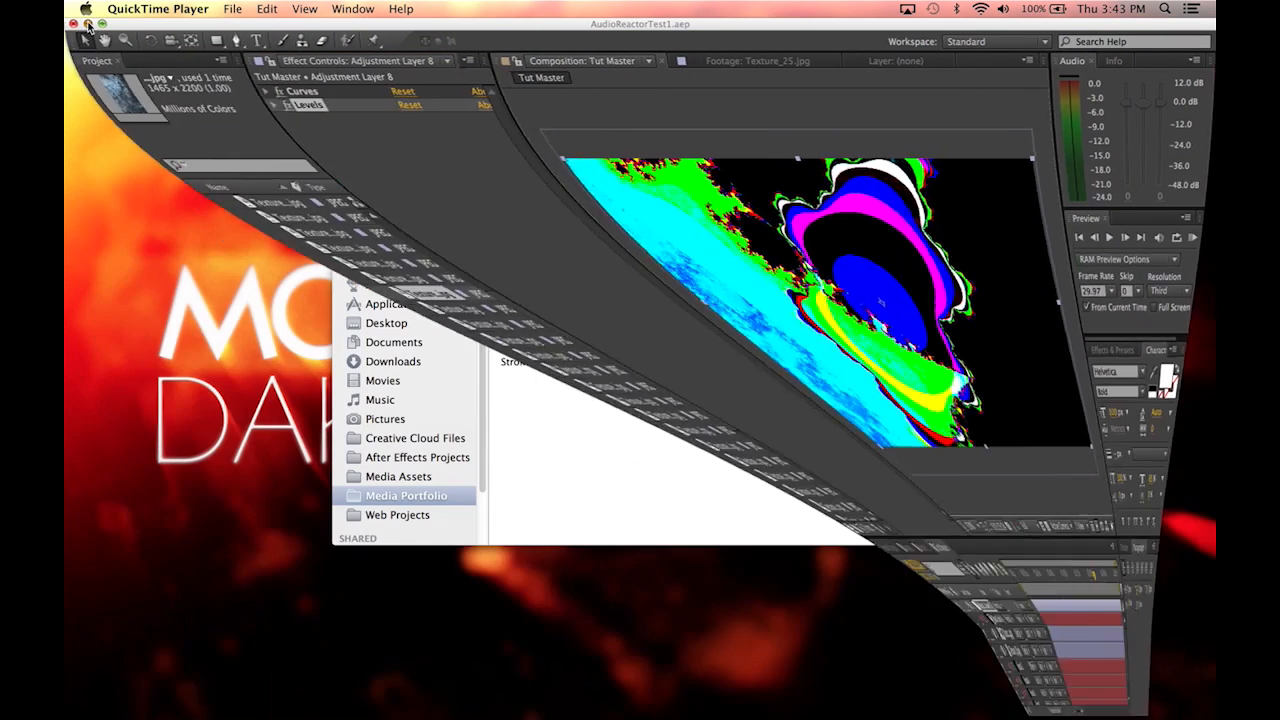
{"action": "left_click", "coordinate": [760, 272]}
{"action": "right_click", "coordinate": [772, 254]}
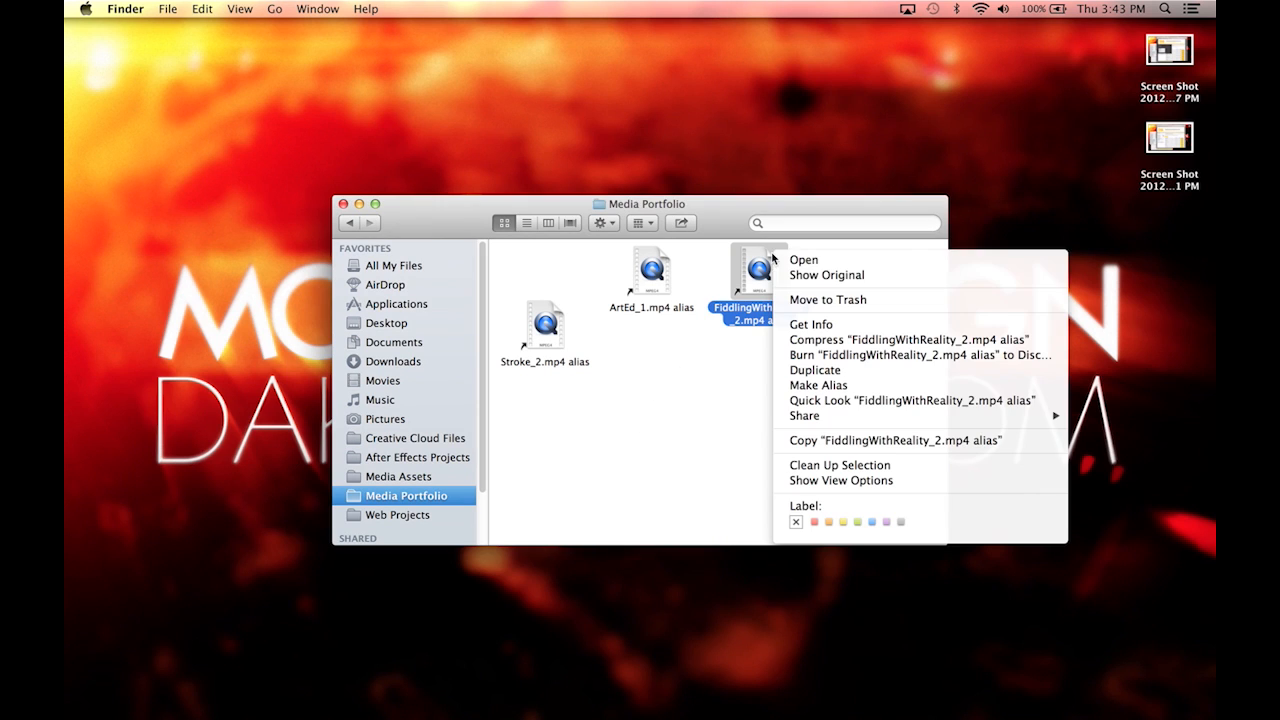
{"action": "left_click", "coordinate": [757, 289]}
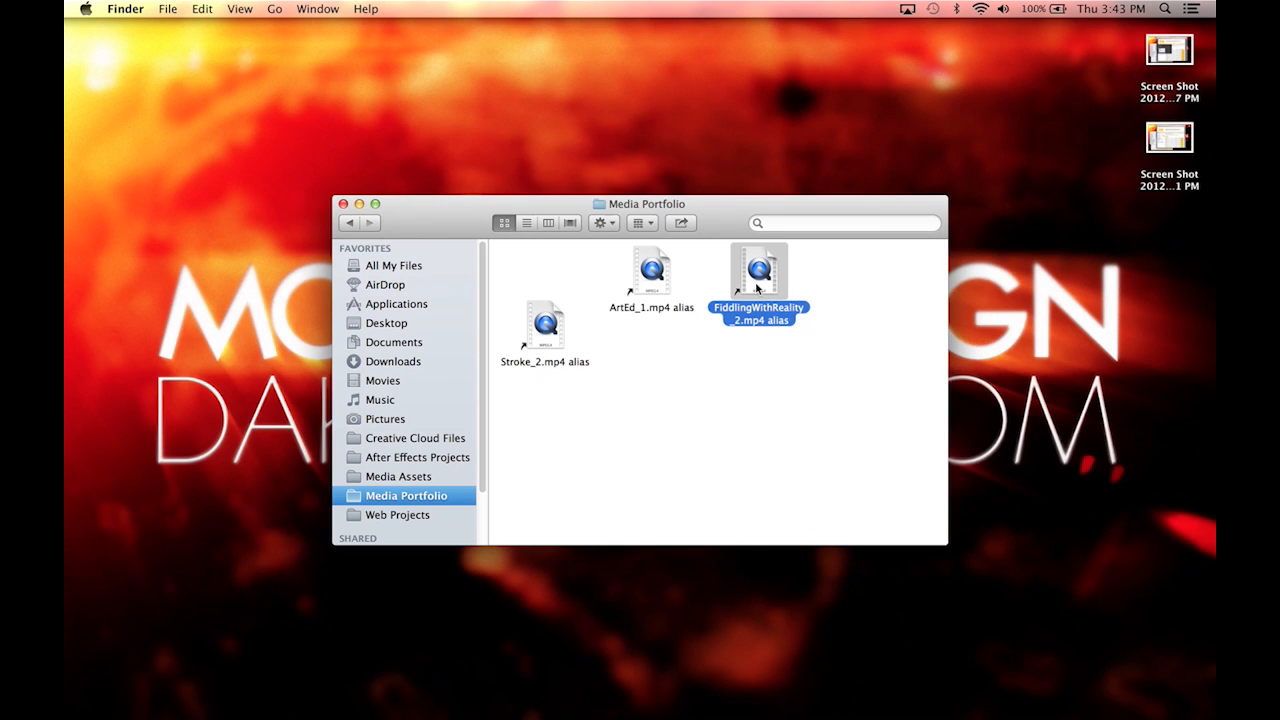
{"action": "double_click", "coordinate": [753, 278]}
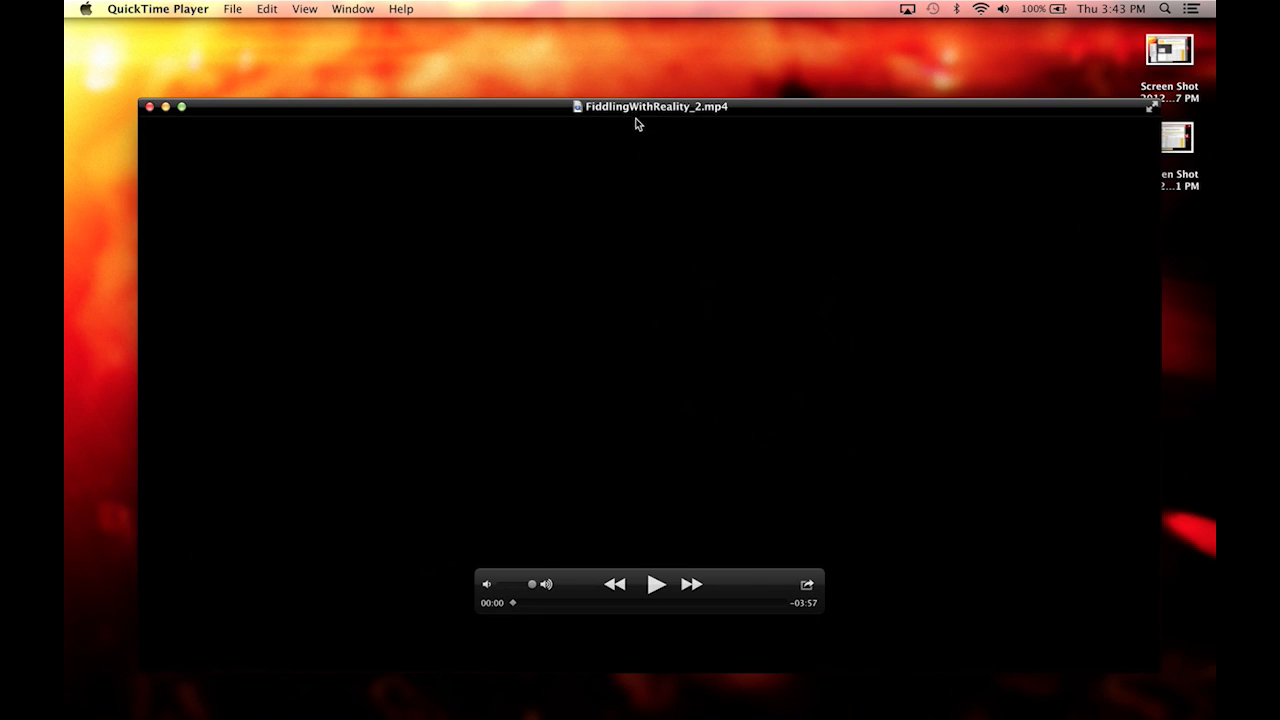
Step: Play FiddlingWithReality_2.mp4 from near its start, pause it at 00:51 and close the movie
{"action": "left_click_drag", "start_coordinate": [636, 123], "coordinate": [589, 58]}
{"action": "left_click", "coordinate": [606, 519]}
{"action": "left_click_drag", "start_coordinate": [516, 540], "coordinate": [487, 537]}
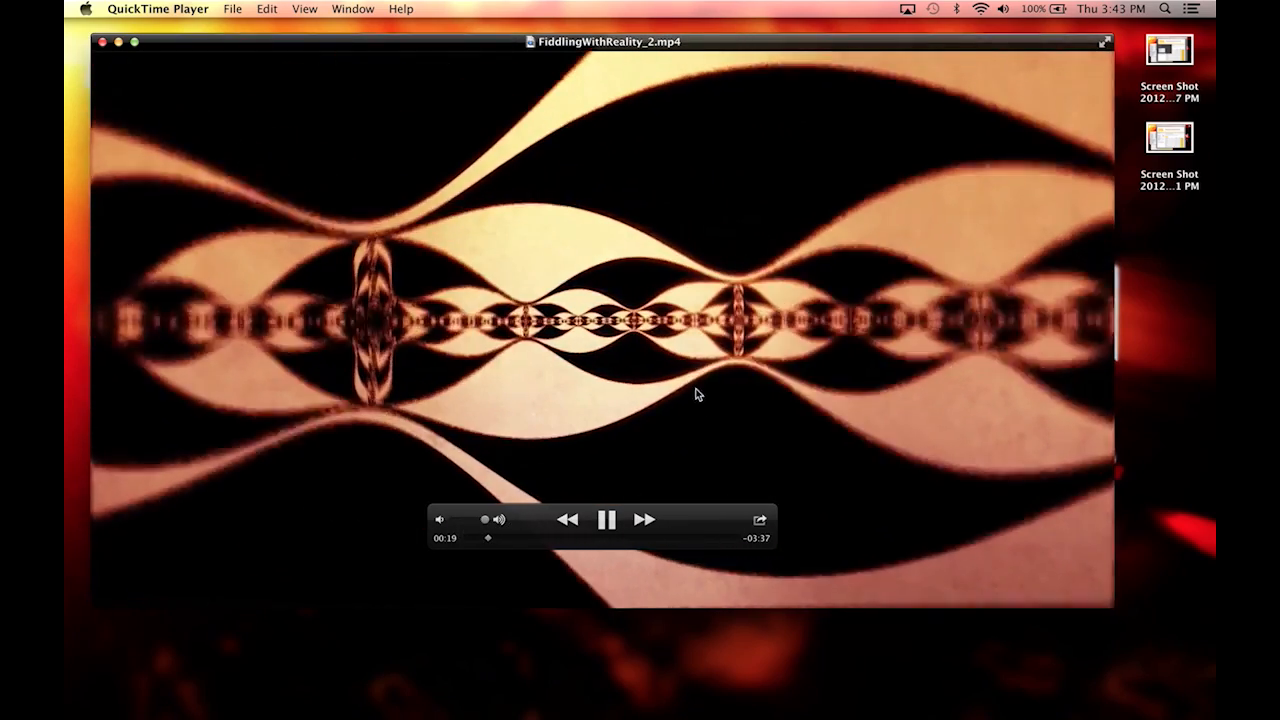
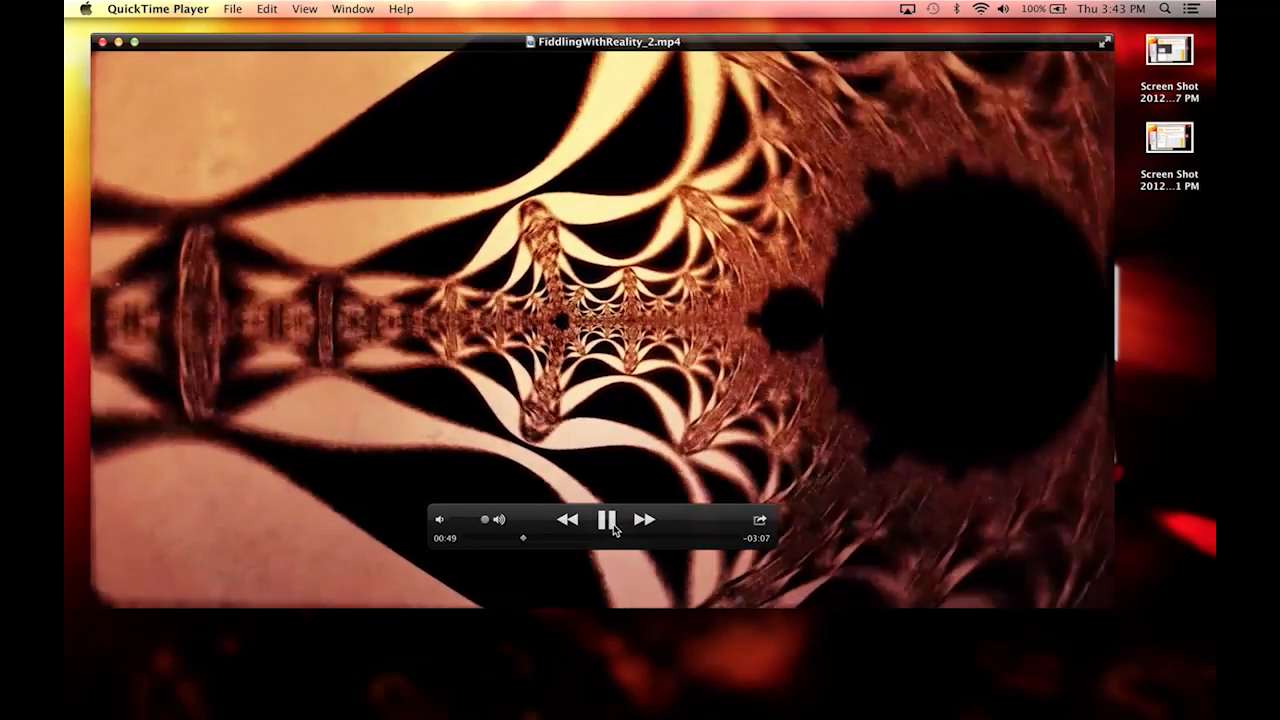
{"action": "left_click", "coordinate": [608, 522]}
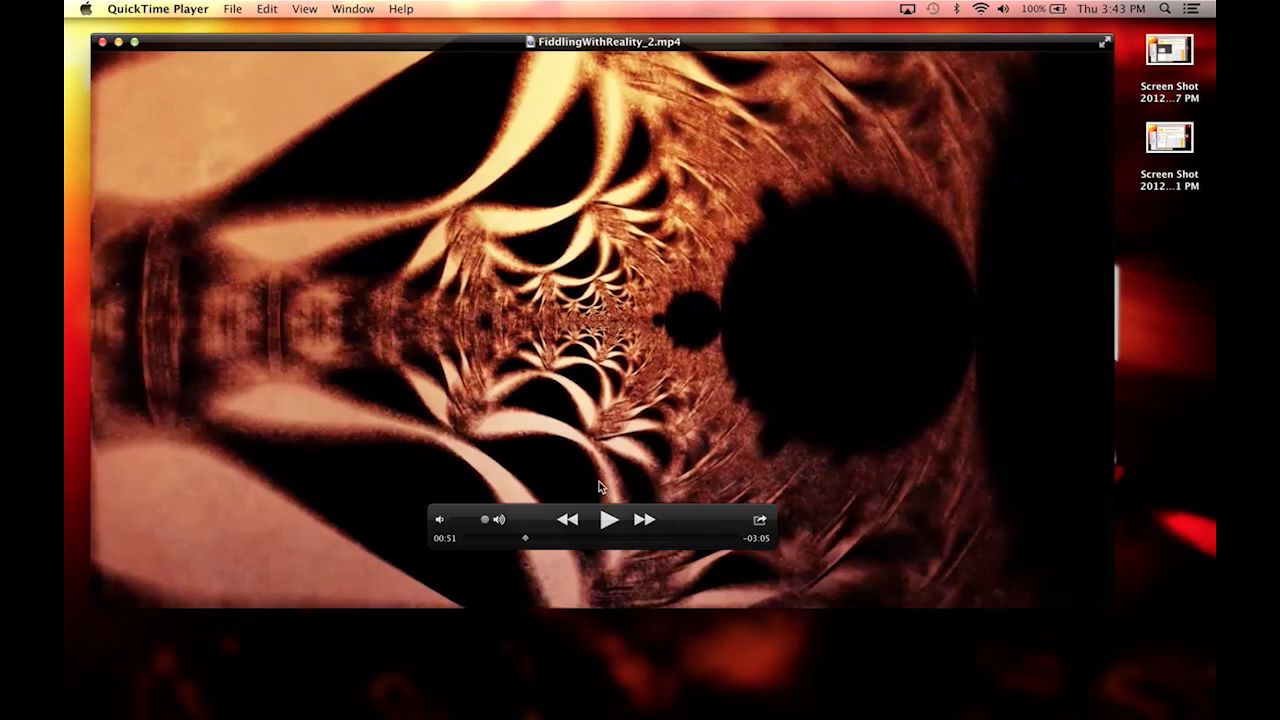
{"action": "left_click", "coordinate": [101, 43]}
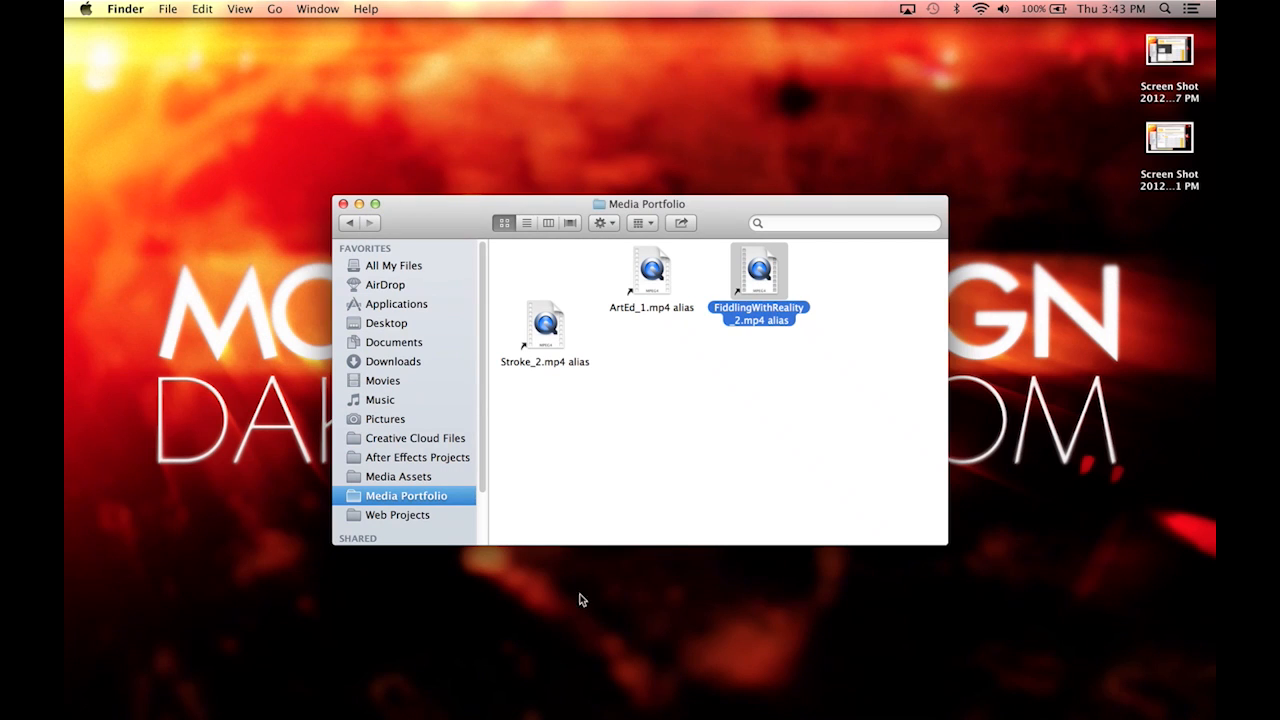
Step: Return to After Effects, collapse the Color folder in the project and select the 01 Spel....mp3 audio file
{"action": "left_click", "coordinate": [675, 690]}
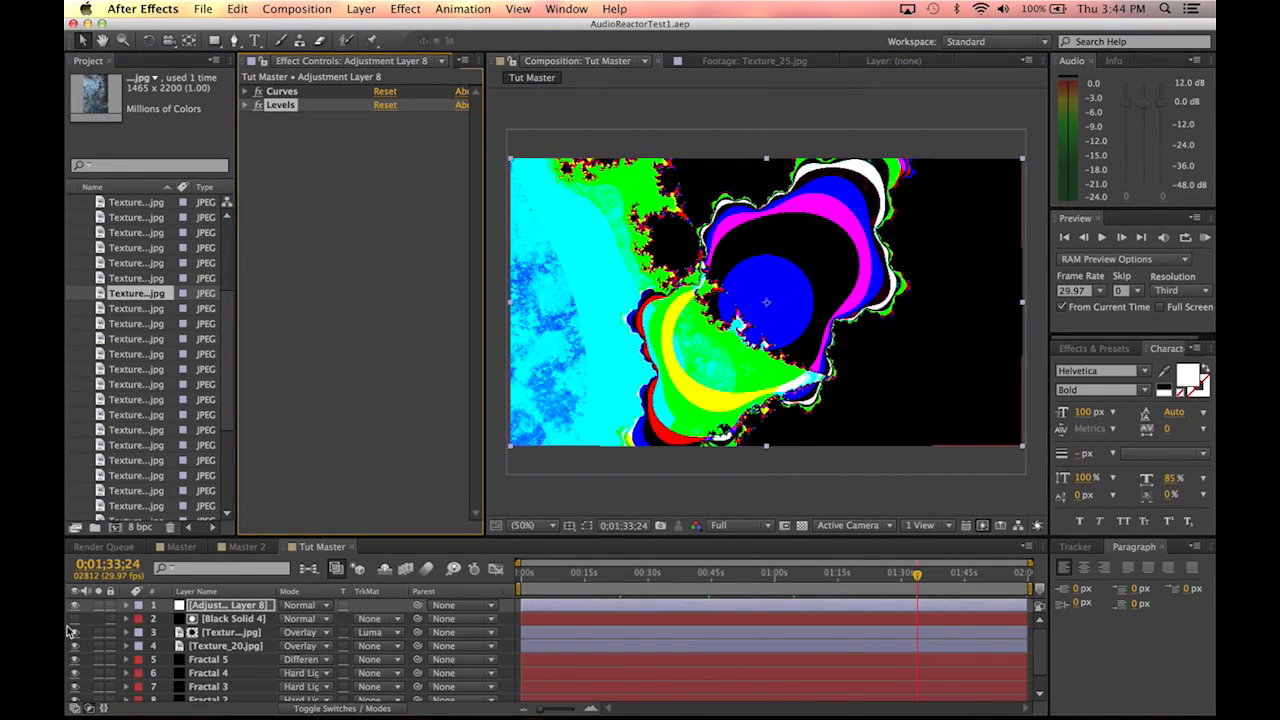
{"action": "scroll", "coordinate": [78, 260], "scroll_direction": "up", "scroll_amount": 5}
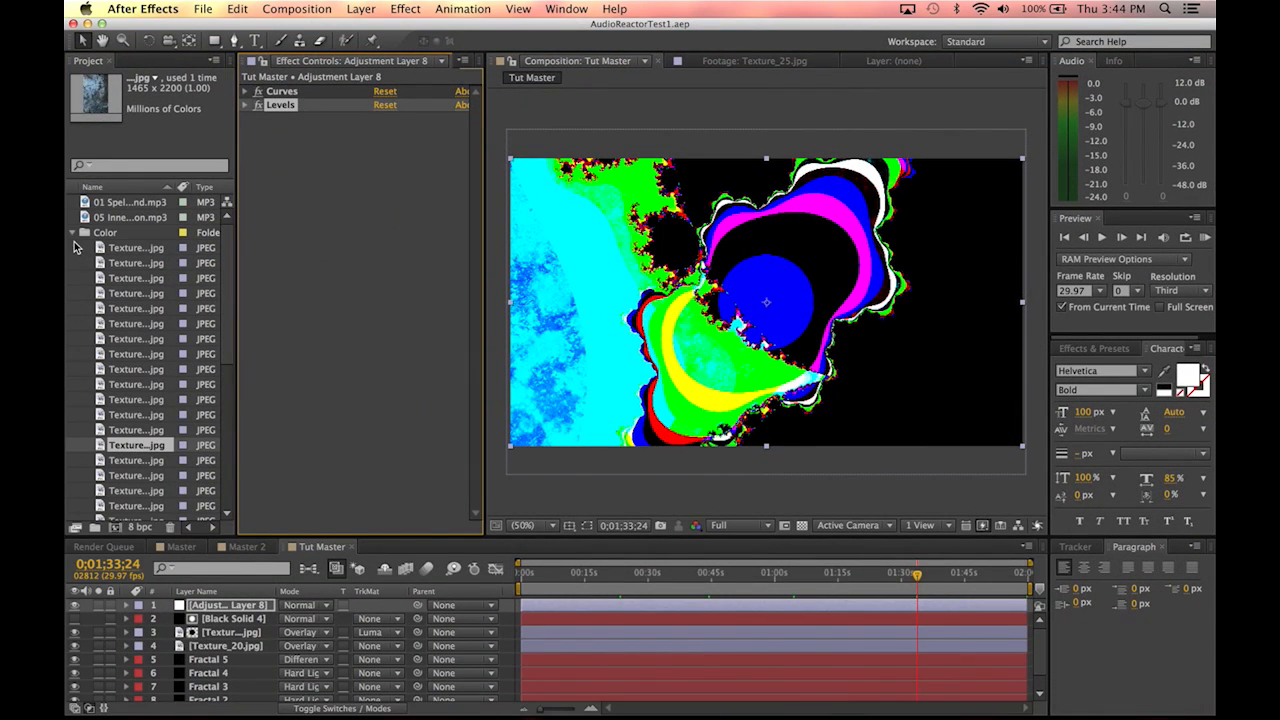
{"action": "left_click", "coordinate": [73, 233]}
{"action": "left_click", "coordinate": [131, 206]}
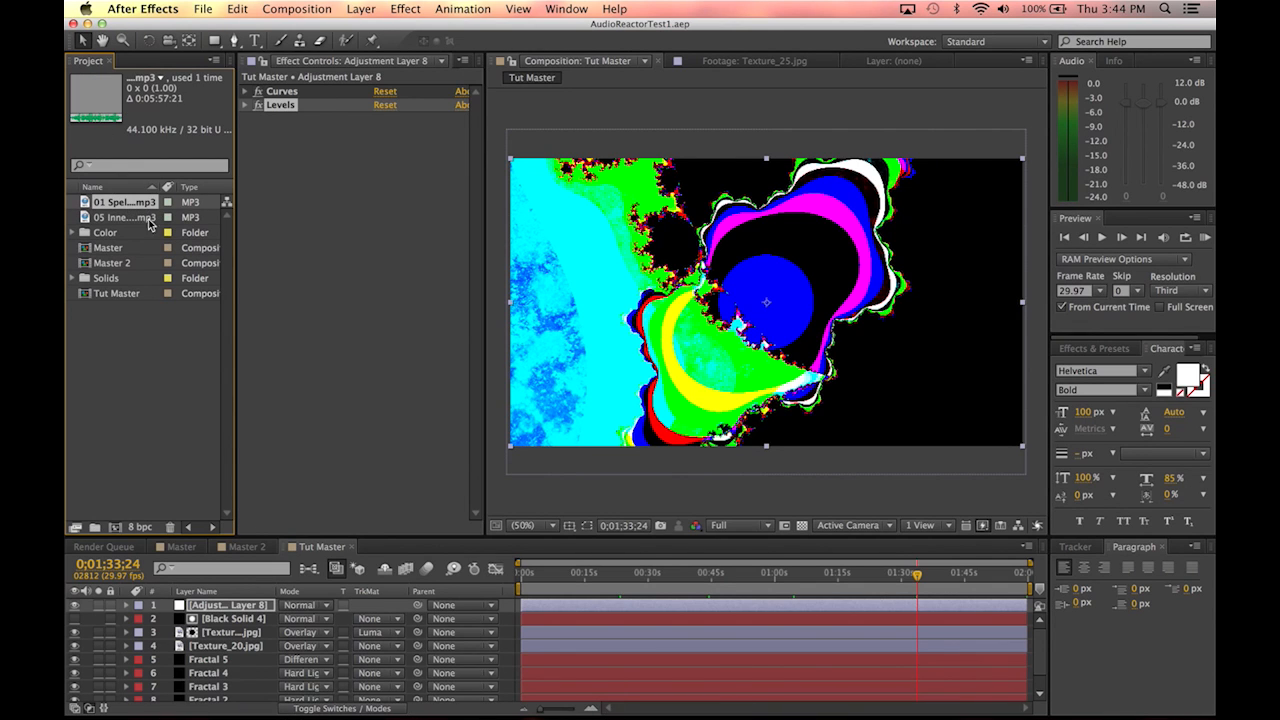
Step: Switch to Safari and open the website flexvector.com
{"action": "left_click", "coordinate": [484, 712]}
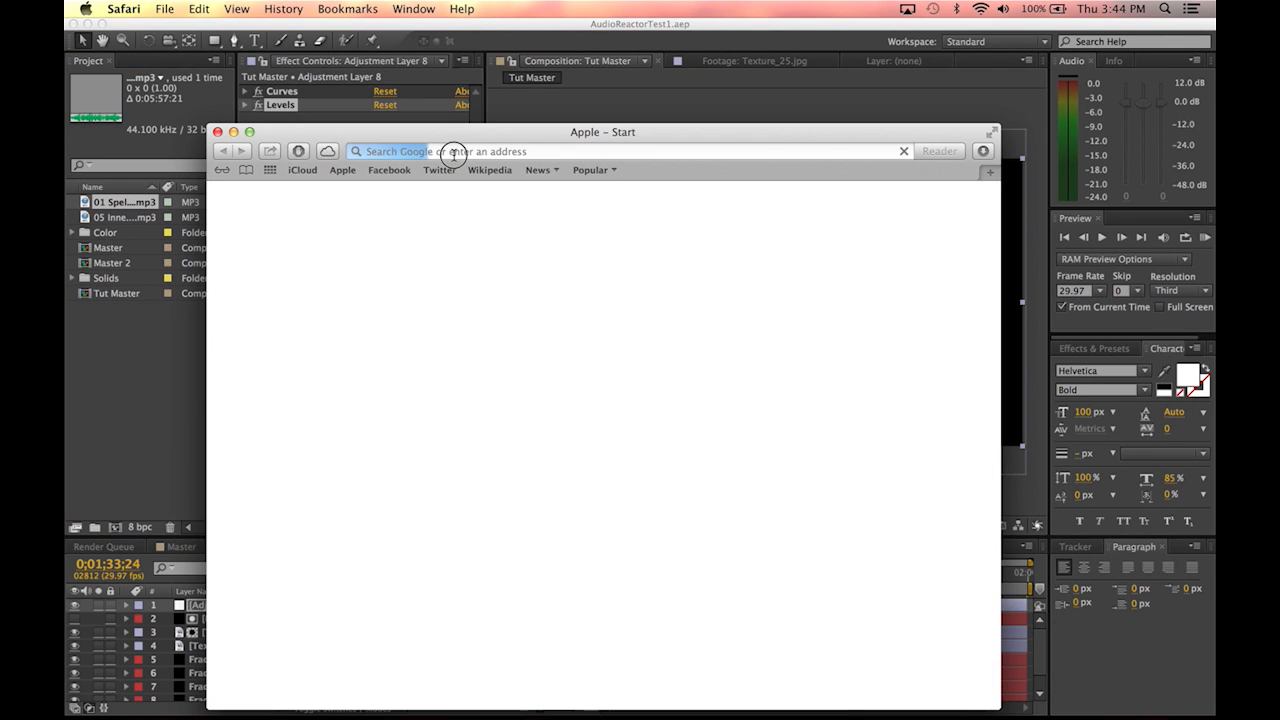
{"action": "type", "text": "flex"}
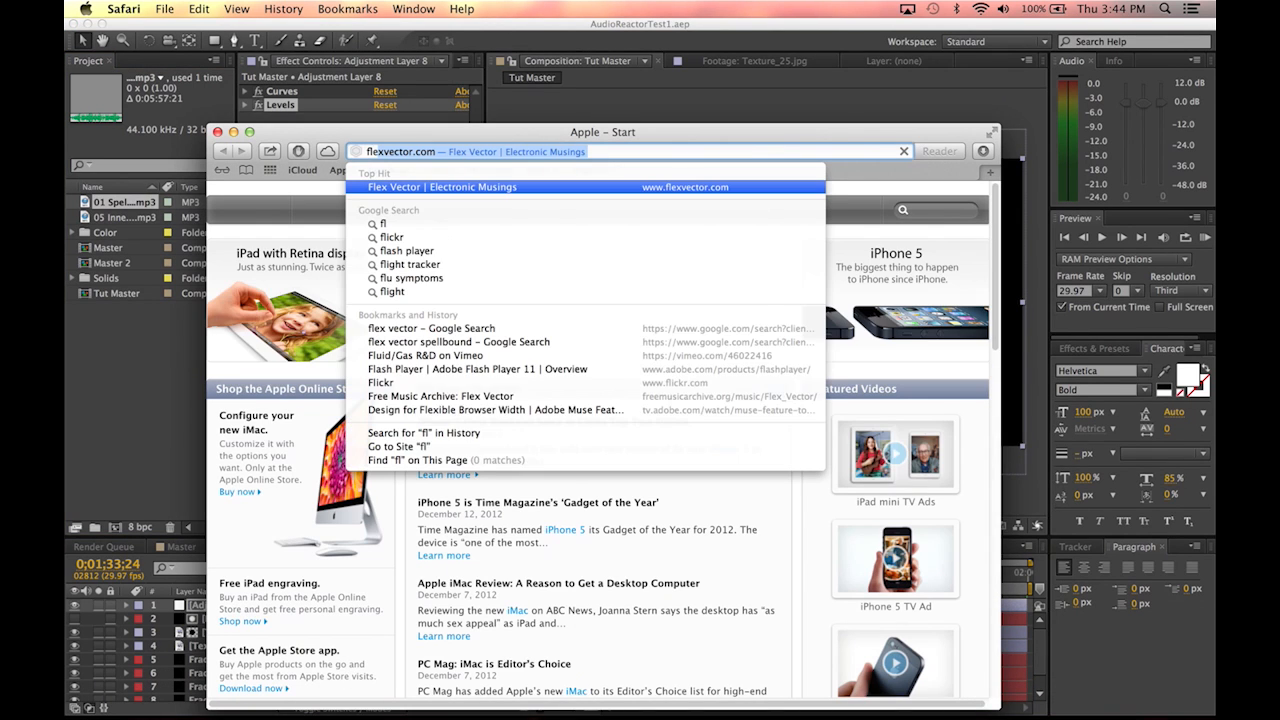
{"action": "type", "text": "vector.com"}
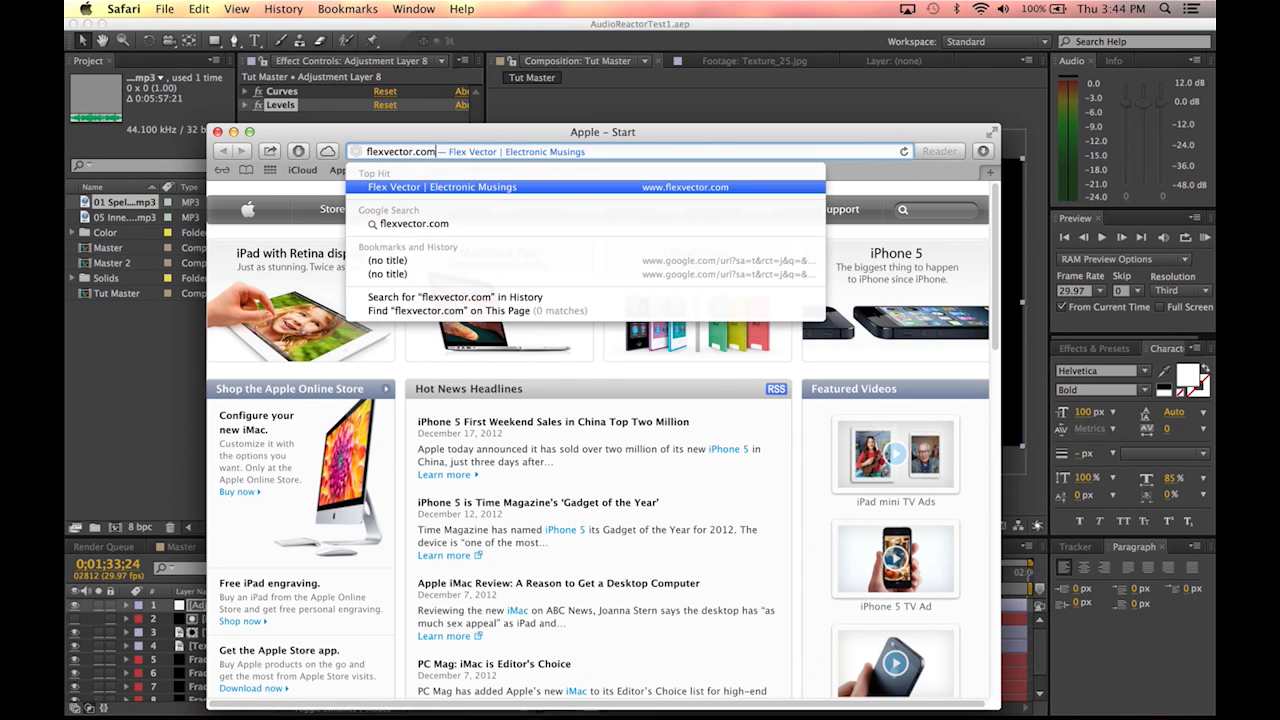
{"action": "key", "text": "Return"}
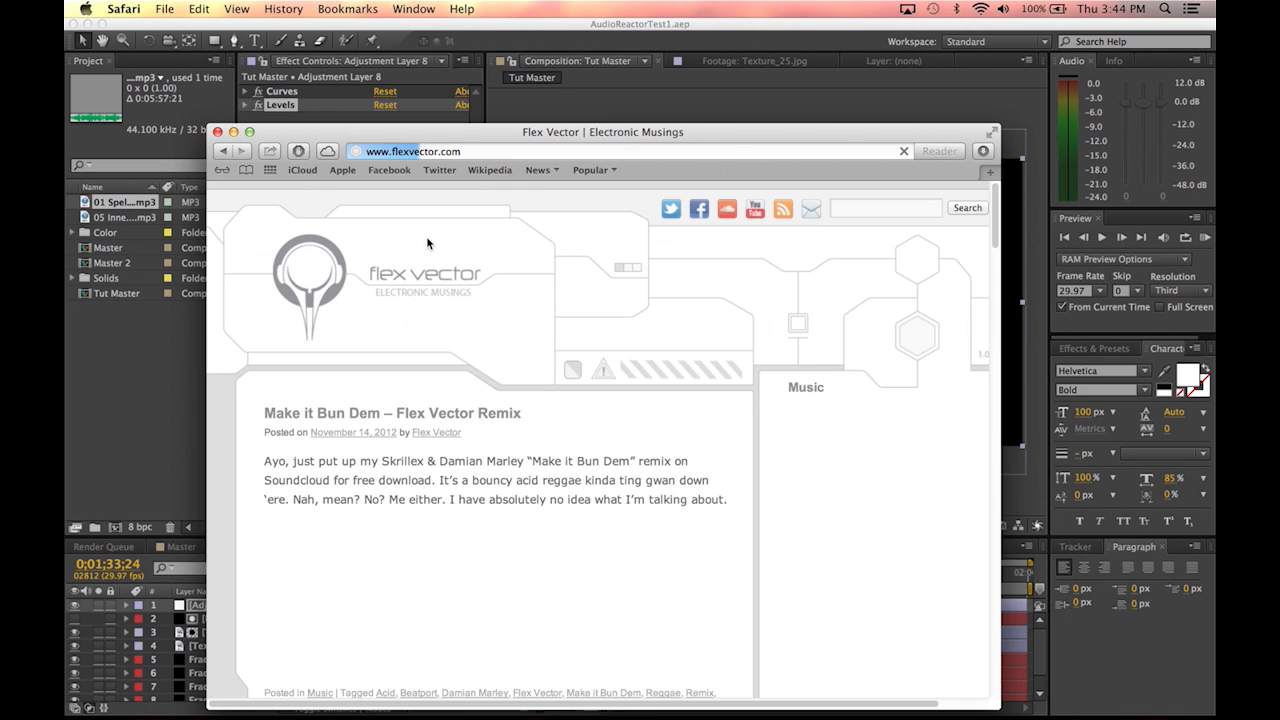
Step: Browse the Flex Vector page's posts, embedded free tracks and Music track list for available songs
{"action": "scroll", "coordinate": [480, 503], "scroll_direction": "down", "scroll_amount": 1}
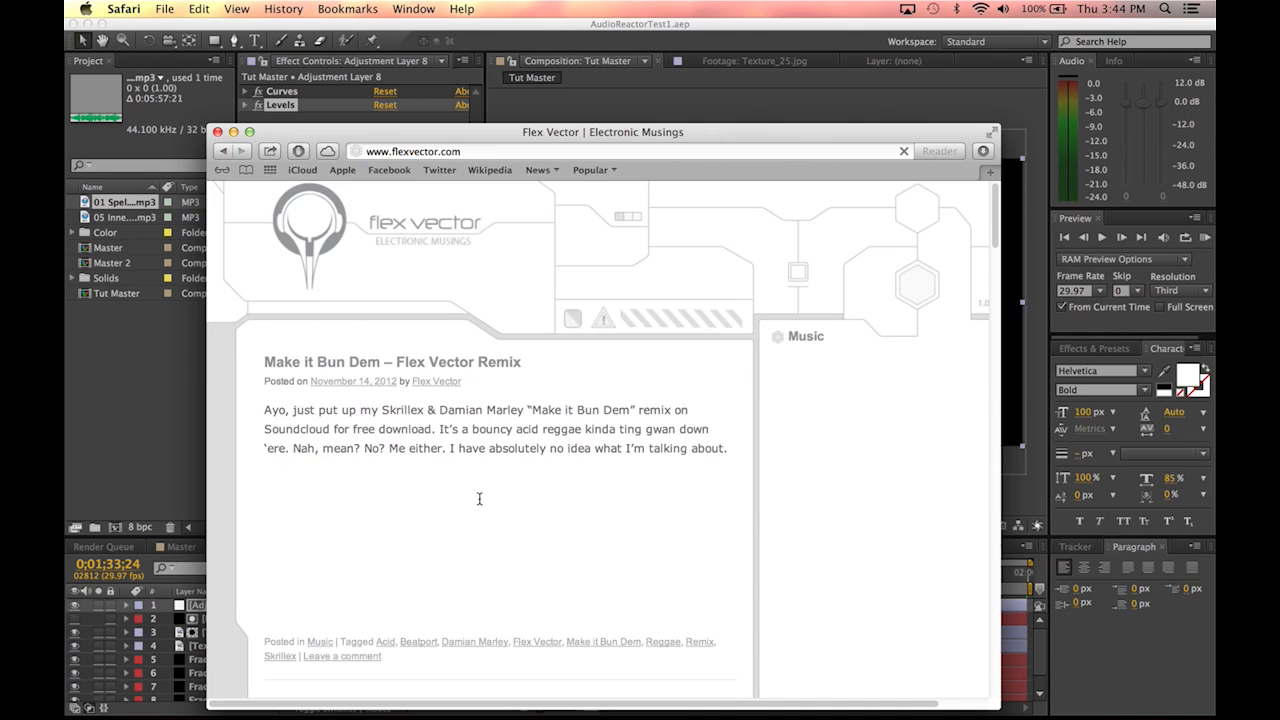
{"action": "scroll", "coordinate": [480, 503], "scroll_direction": "down", "scroll_amount": 5}
{"action": "scroll", "coordinate": [480, 503], "scroll_direction": "up", "scroll_amount": 5}
{"action": "scroll", "coordinate": [480, 503], "scroll_direction": "up", "scroll_amount": 1}
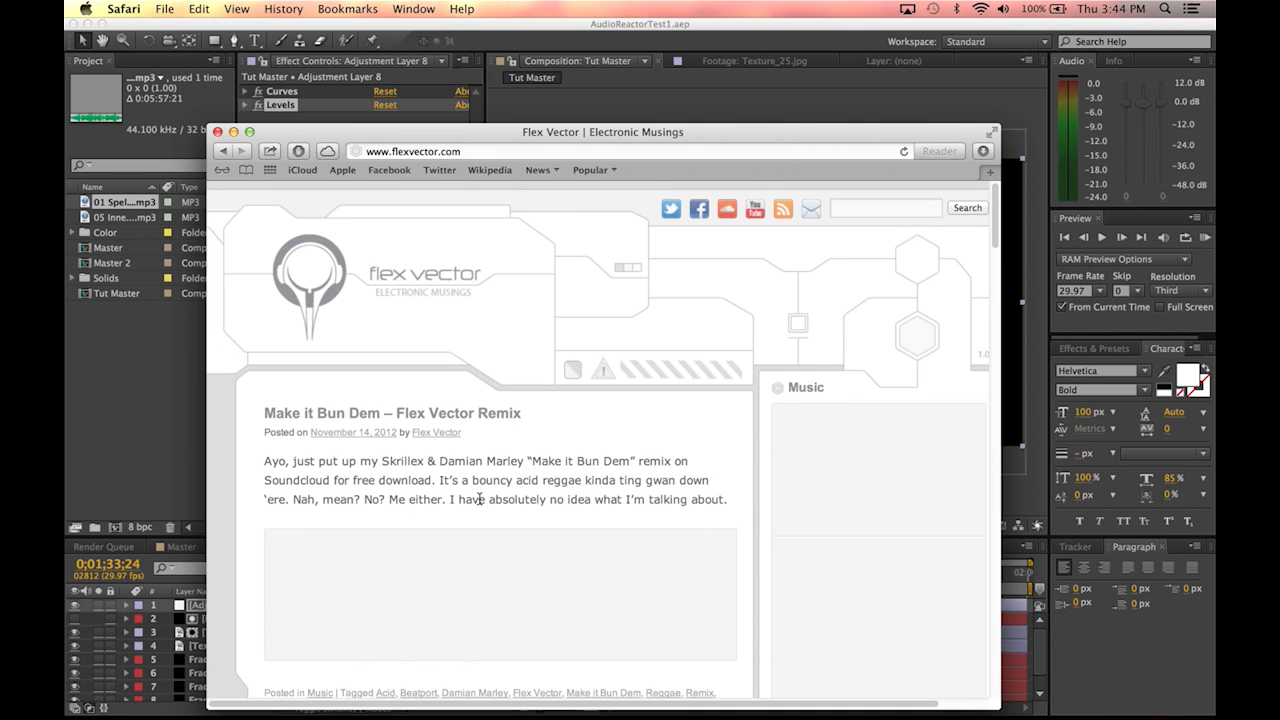
{"action": "scroll", "coordinate": [482, 515], "scroll_direction": "down", "scroll_amount": 5}
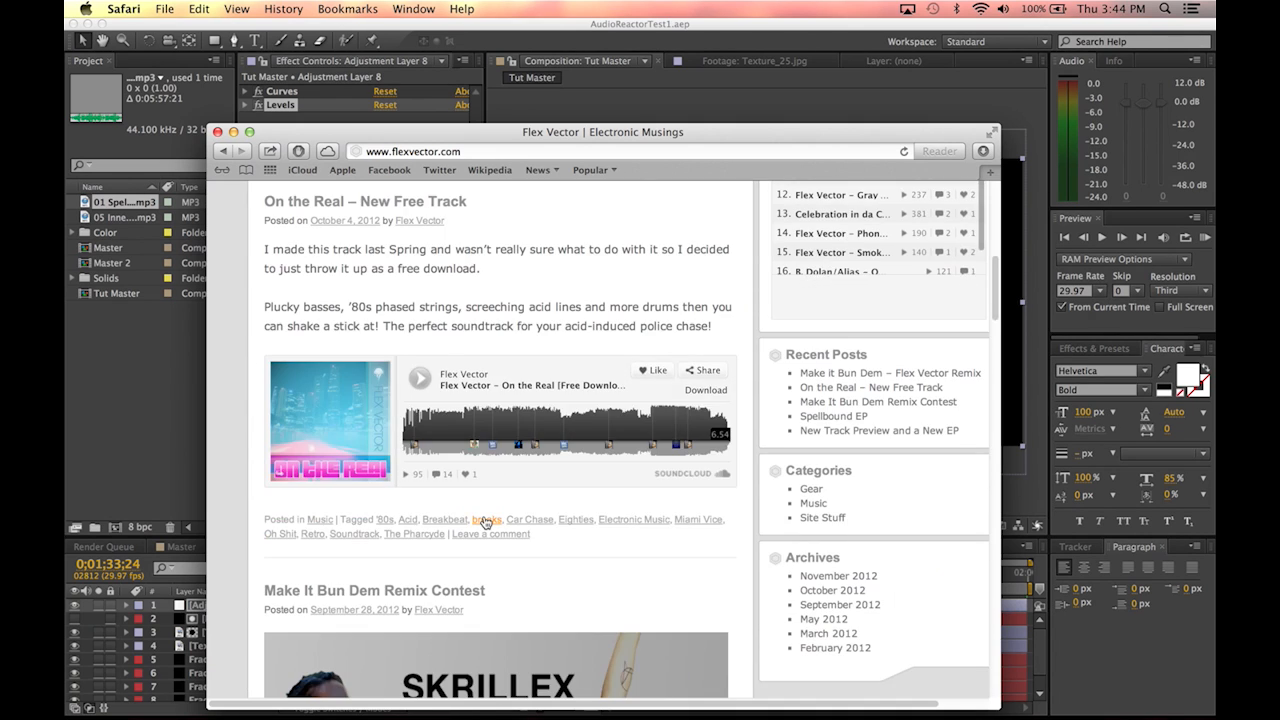
{"action": "scroll", "coordinate": [485, 522], "scroll_direction": "up", "scroll_amount": 10}
{"action": "scroll", "coordinate": [604, 581], "scroll_direction": "down", "scroll_amount": 1}
{"action": "scroll", "coordinate": [604, 581], "scroll_direction": "down", "scroll_amount": 2}
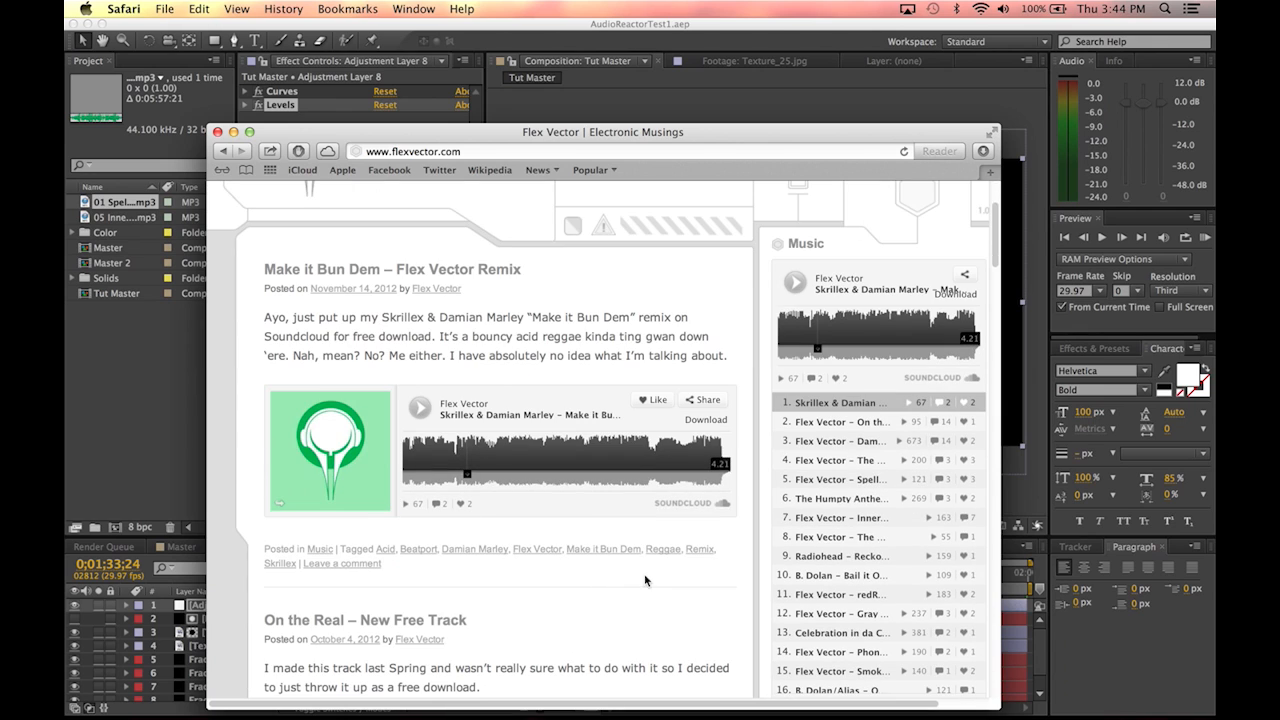
{"action": "scroll", "coordinate": [920, 500], "scroll_direction": "down", "scroll_amount": 1}
{"action": "scroll", "coordinate": [920, 500], "scroll_direction": "up", "scroll_amount": 1}
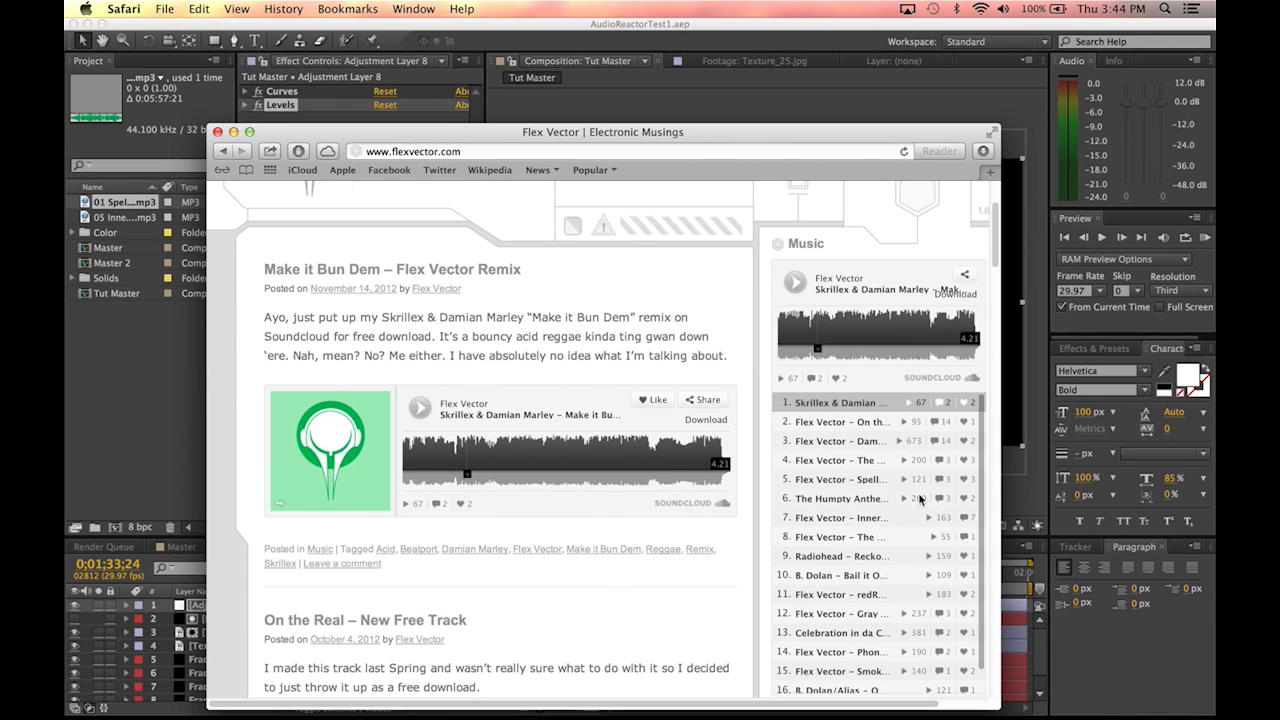
{"action": "scroll", "coordinate": [898, 607], "scroll_direction": "down", "scroll_amount": 1}
{"action": "scroll", "coordinate": [898, 607], "scroll_direction": "up", "scroll_amount": 1}
{"action": "scroll", "coordinate": [866, 505], "scroll_direction": "up", "scroll_amount": 3}
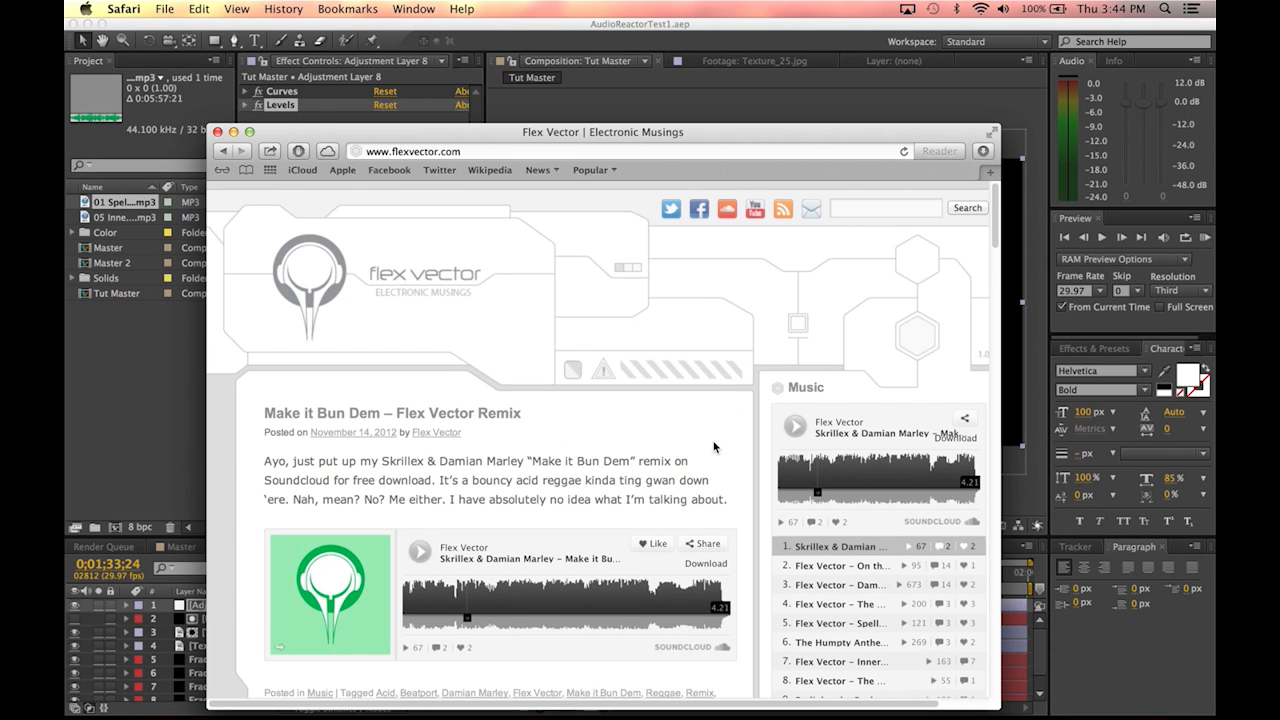
{"action": "scroll", "coordinate": [607, 460], "scroll_direction": "down", "scroll_amount": 20}
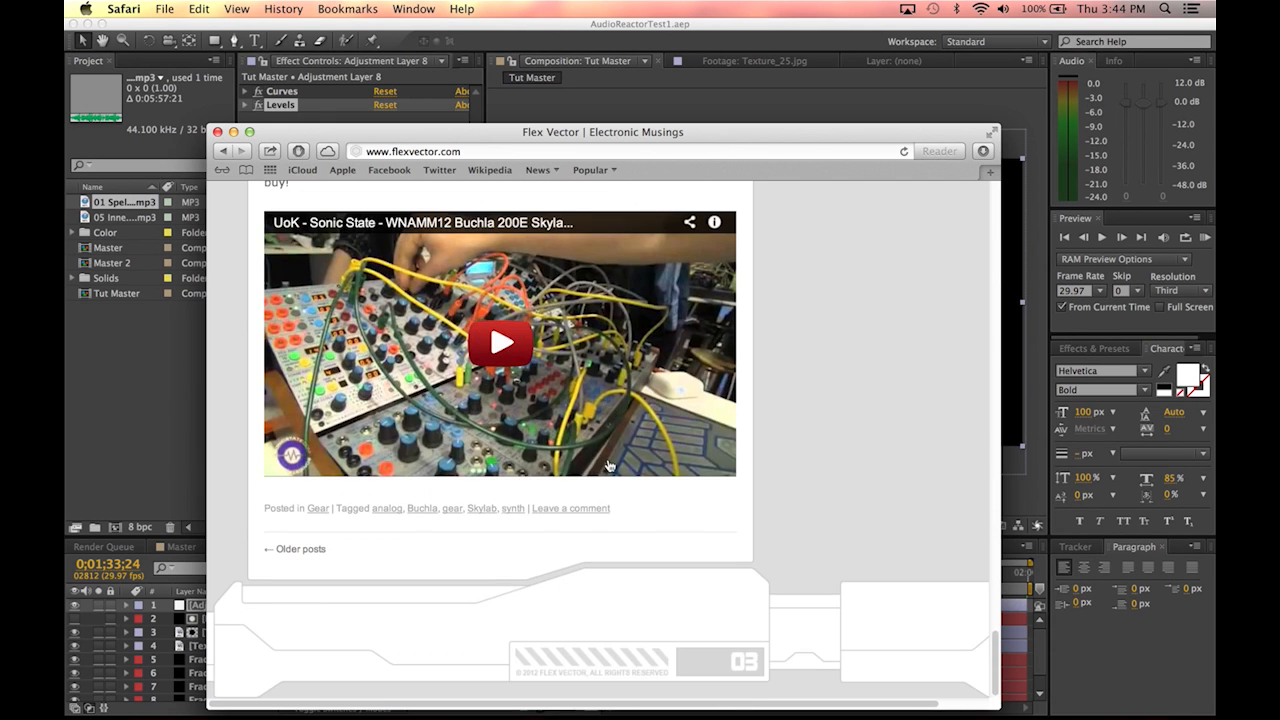
{"action": "scroll", "coordinate": [607, 460], "scroll_direction": "up", "scroll_amount": 20}
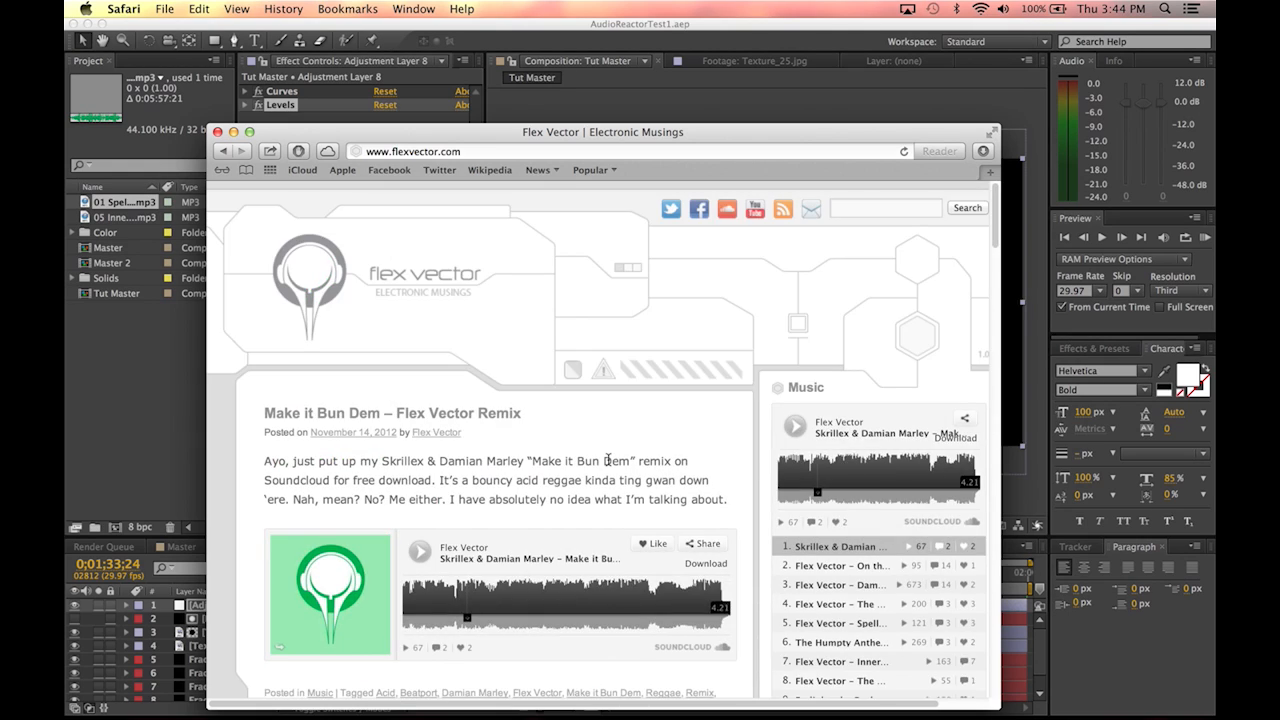
{"action": "scroll", "coordinate": [607, 460], "scroll_direction": "down", "scroll_amount": 18}
{"action": "scroll", "coordinate": [490, 330], "scroll_direction": "up", "scroll_amount": 15}
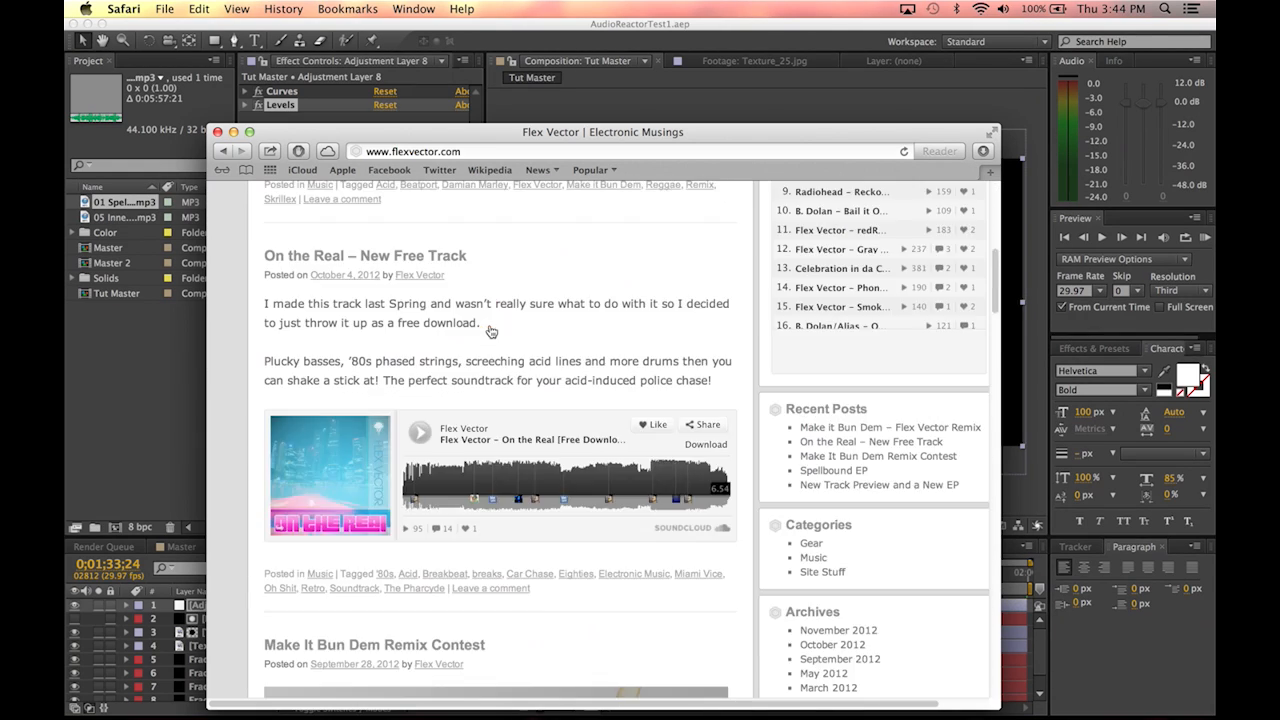
{"action": "scroll", "coordinate": [490, 331], "scroll_direction": "down", "scroll_amount": 10}
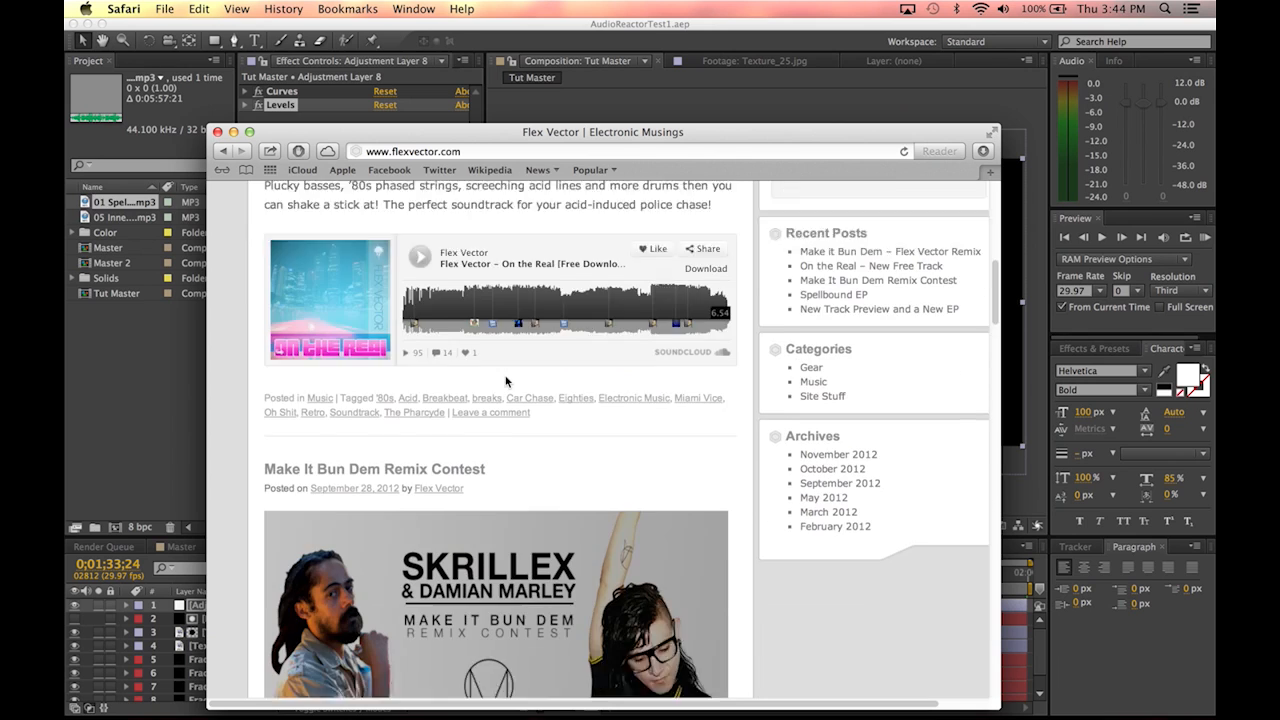
{"action": "scroll", "coordinate": [506, 380], "scroll_direction": "down", "scroll_amount": 8}
{"action": "scroll", "coordinate": [506, 380], "scroll_direction": "up", "scroll_amount": 10}
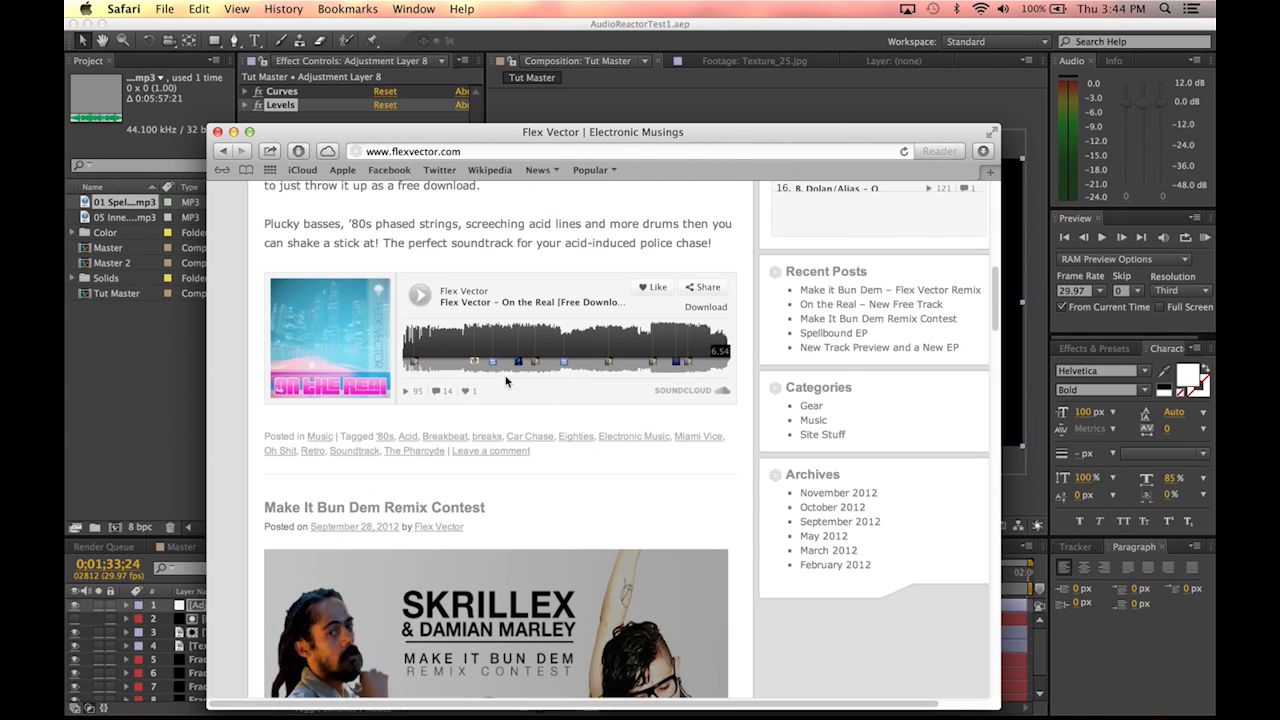
{"action": "scroll", "coordinate": [567, 443], "scroll_direction": "up", "scroll_amount": 10}
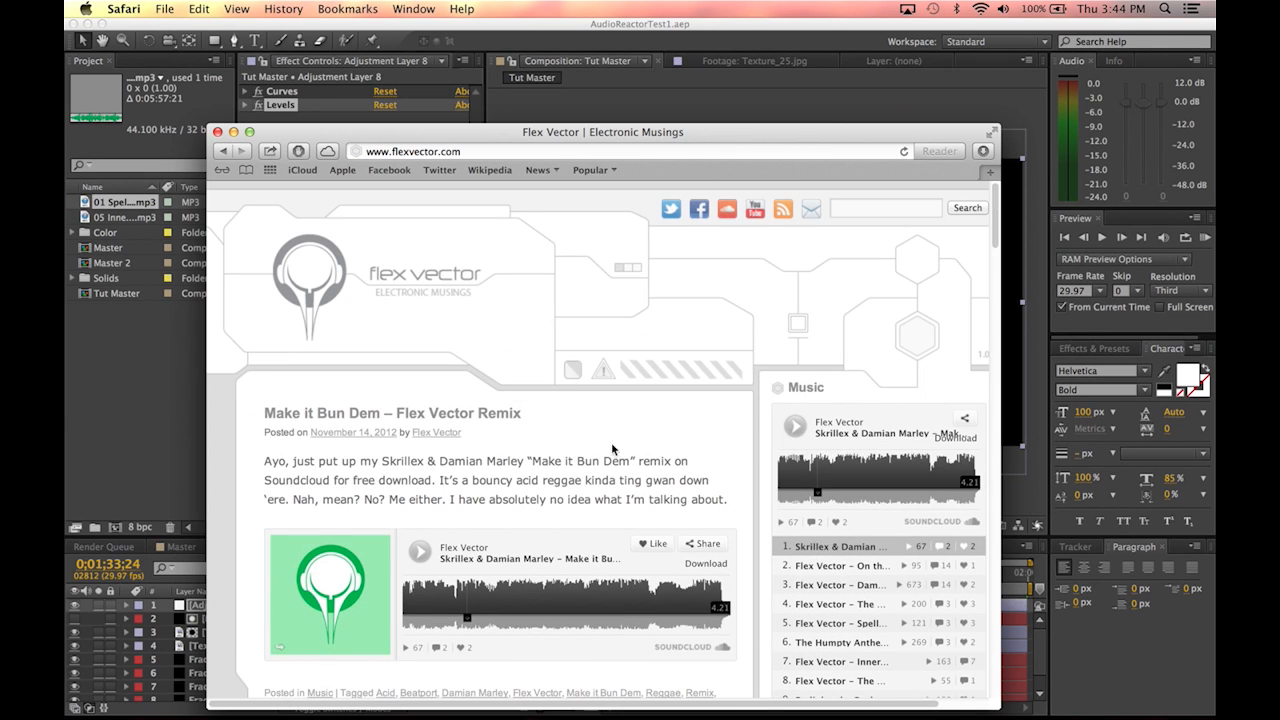
{"action": "scroll", "coordinate": [913, 400], "scroll_direction": "down", "scroll_amount": 5}
{"action": "scroll", "coordinate": [907, 403], "scroll_direction": "up", "scroll_amount": 1}
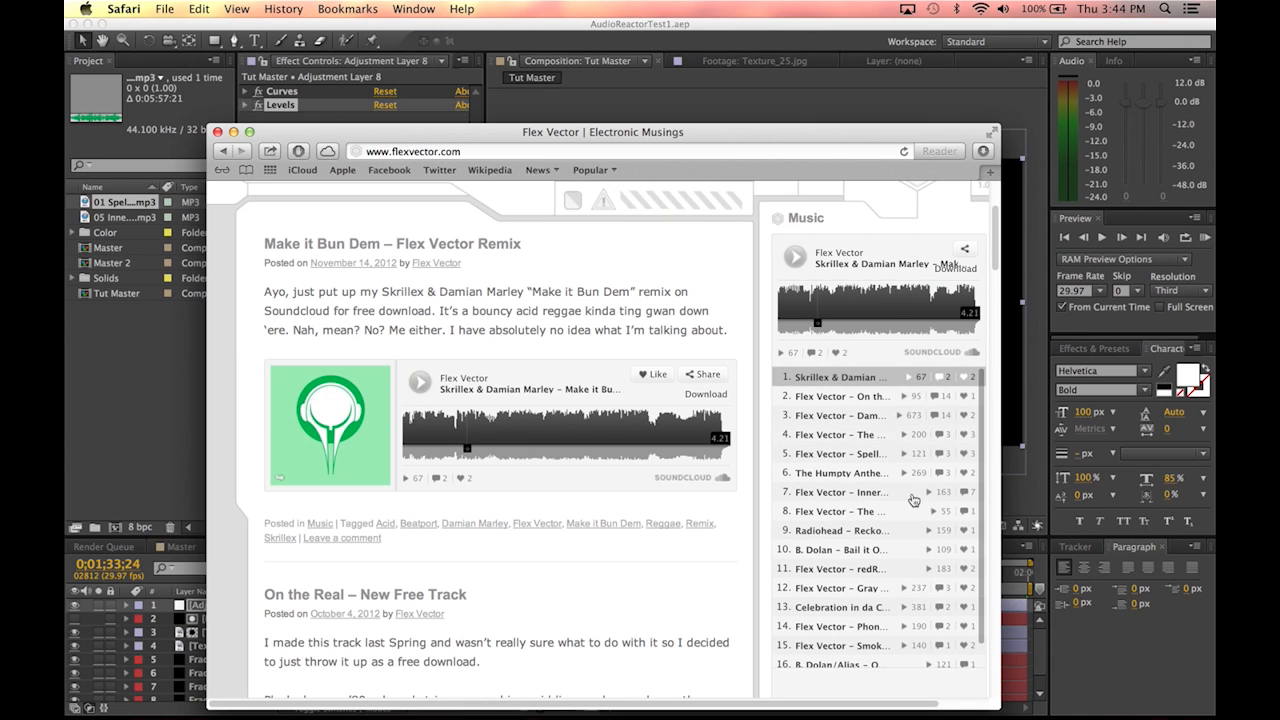
Step: Switch back to After Effects, move the current time to 0;00;40;10 and select Adjustment Layer 8
{"action": "left_click", "coordinate": [131, 391]}
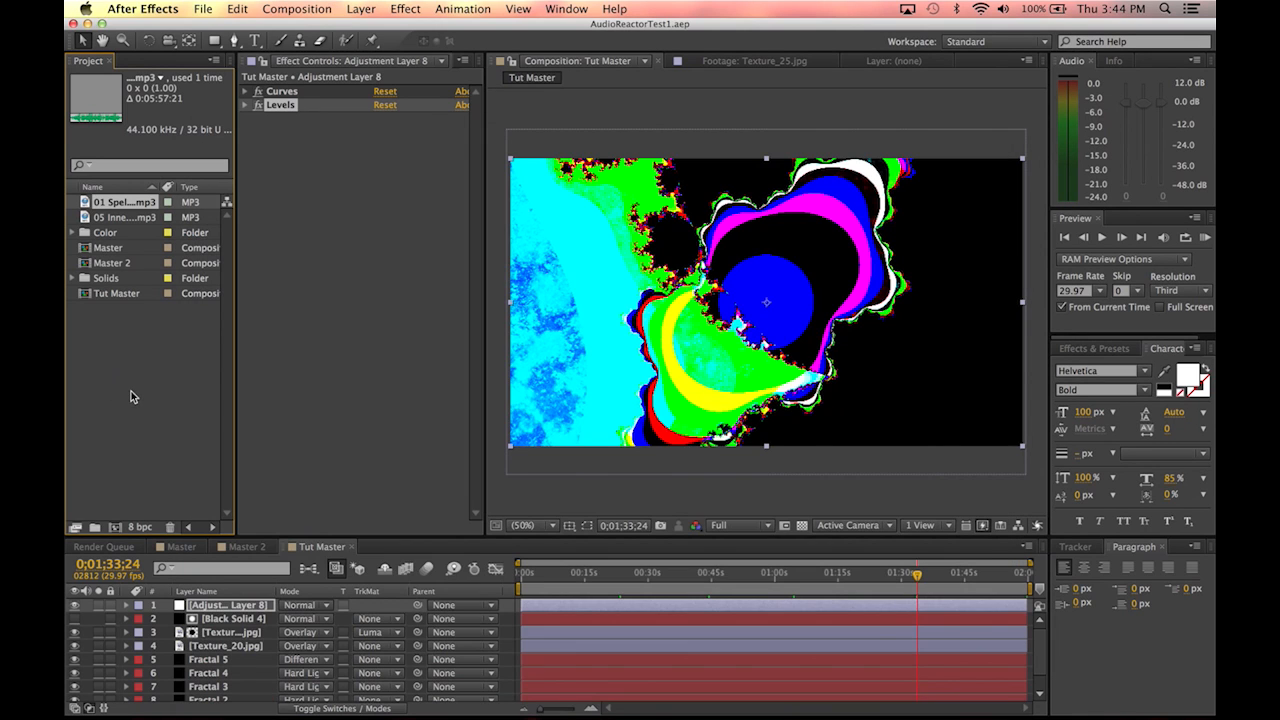
{"action": "left_click_drag", "start_coordinate": [707, 580], "coordinate": [691, 578]}
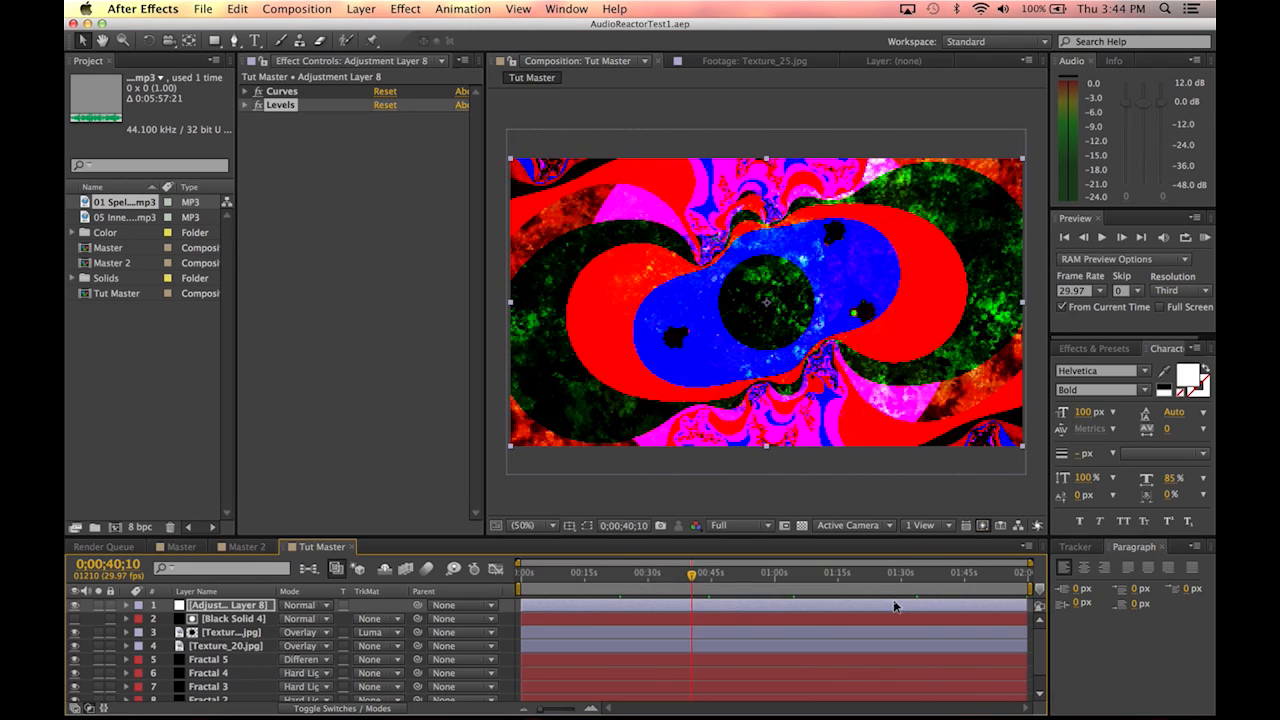
{"action": "left_click", "coordinate": [221, 605]}
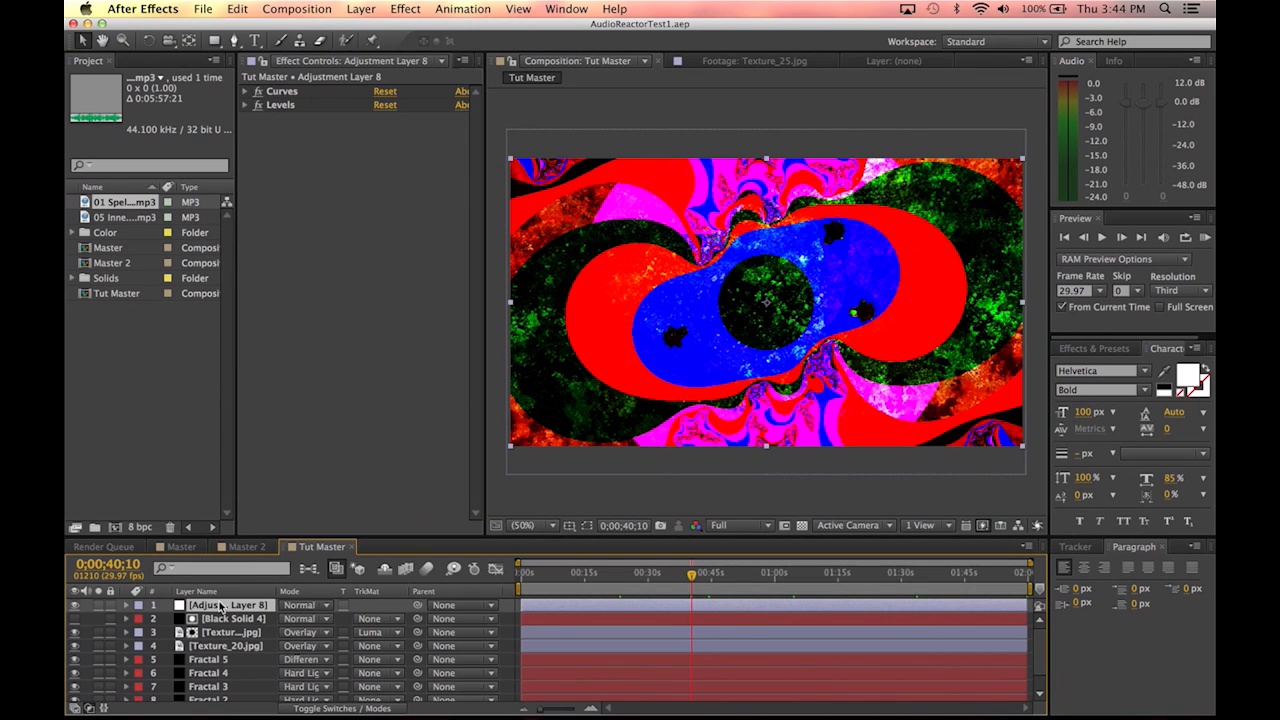
{"action": "left_click", "coordinate": [300, 289]}
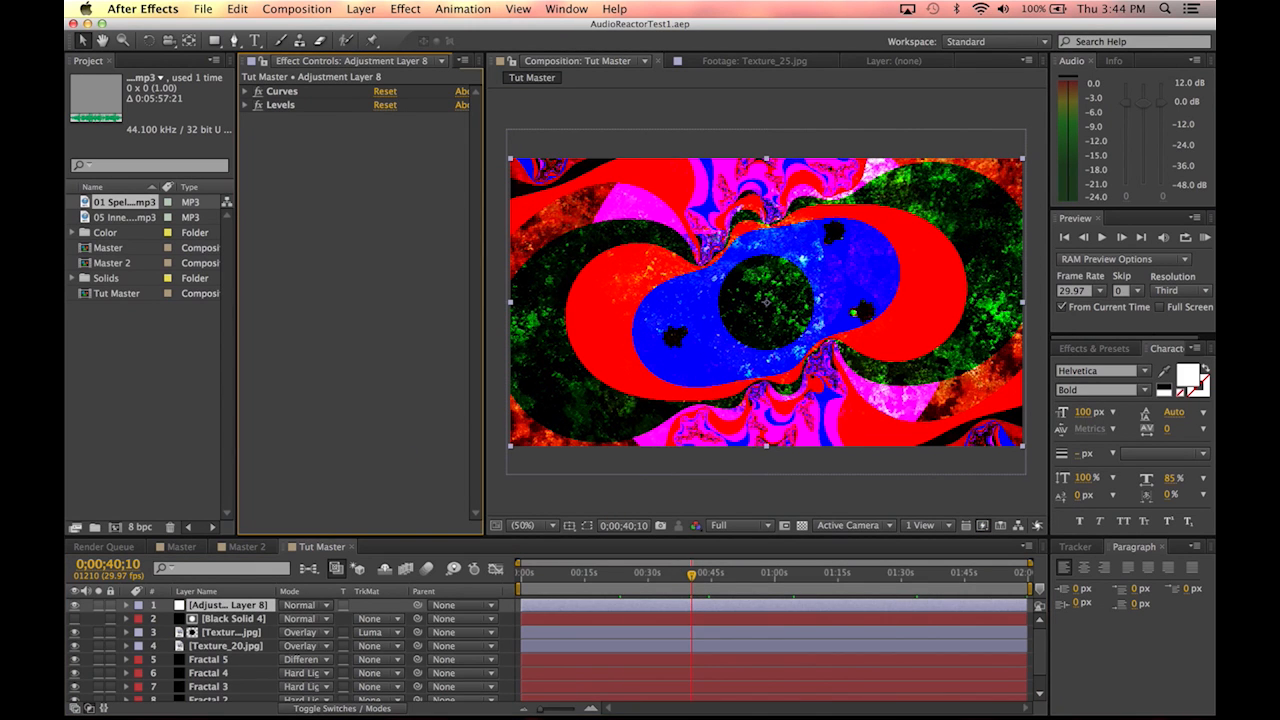
Step: Create a new black 1280 x 720 px solid named Soundkeys above the adjustment layer
{"action": "left_click", "coordinate": [358, 9]}
{"action": "mouse_move", "coordinate": [357, 28]}
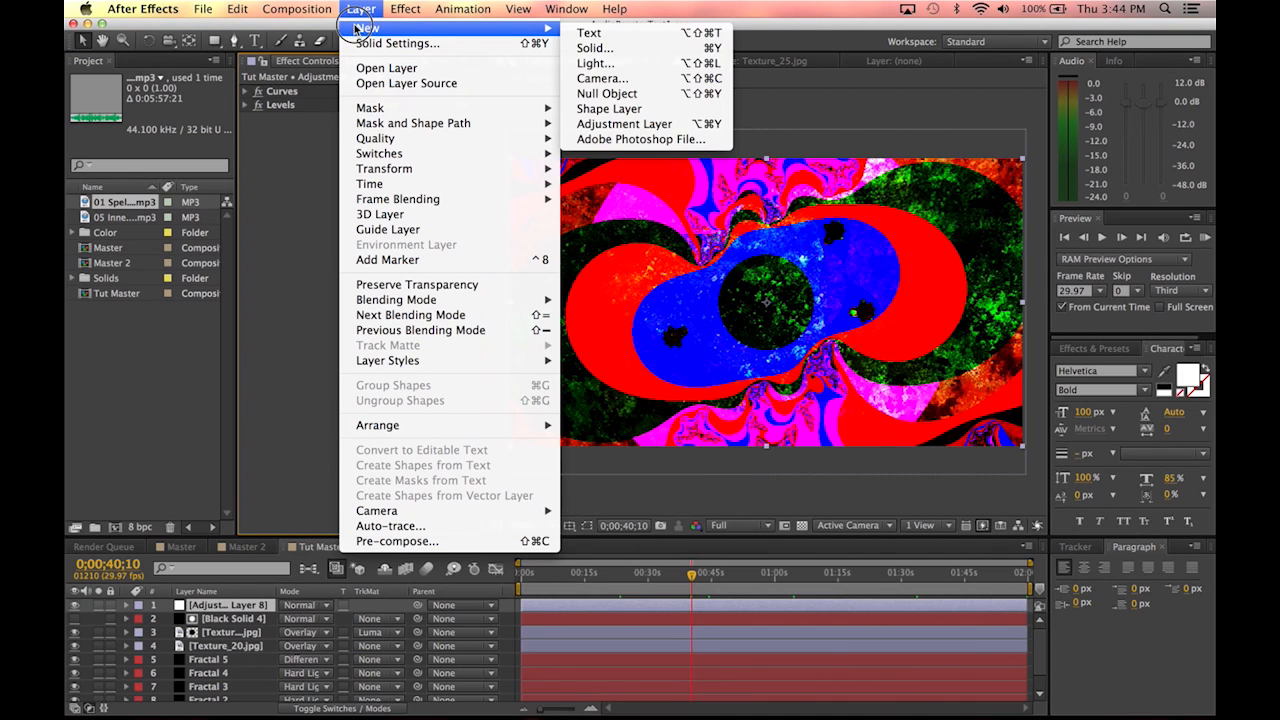
{"action": "left_click", "coordinate": [598, 48]}
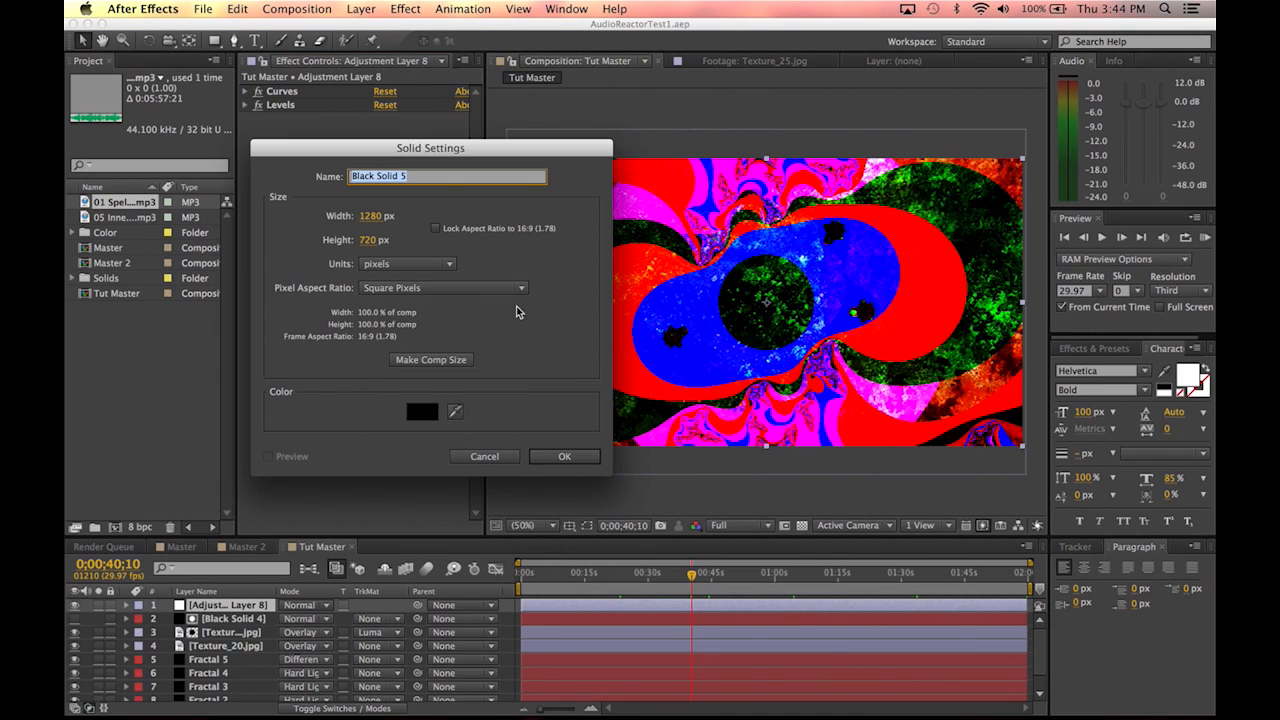
{"action": "type", "text": "Soundkeys"}
{"action": "key", "text": "Return"}
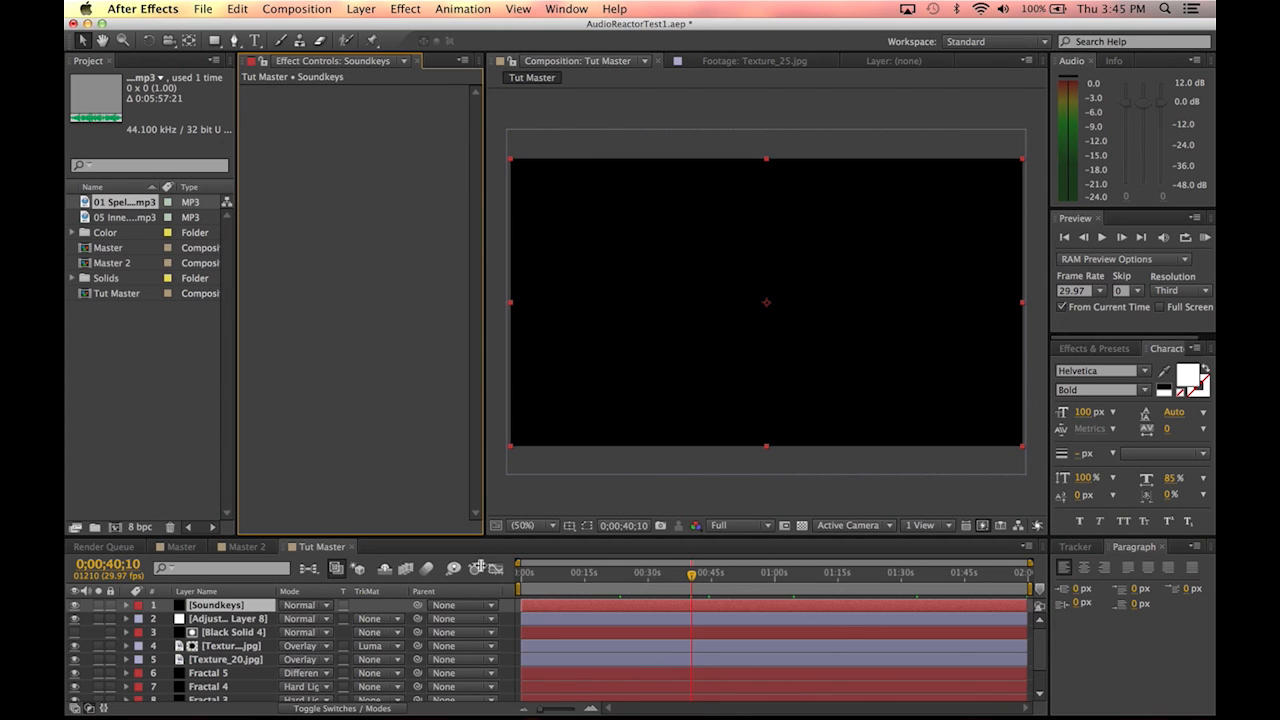
Step: Rename Adjustment Layer 8 as Color Corrrection and select the Soundkeys layer
{"action": "left_click", "coordinate": [195, 619]}
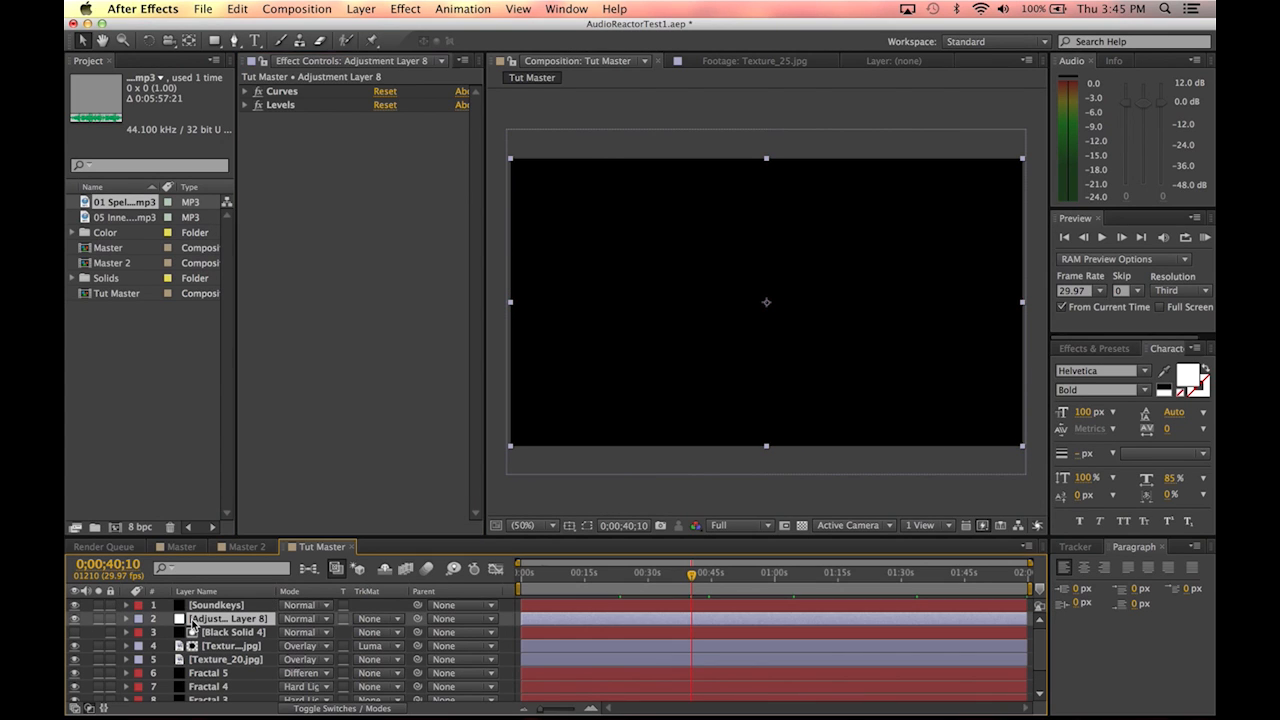
{"action": "key", "text": "Return"}
{"action": "type", "text": "Color Correction"}
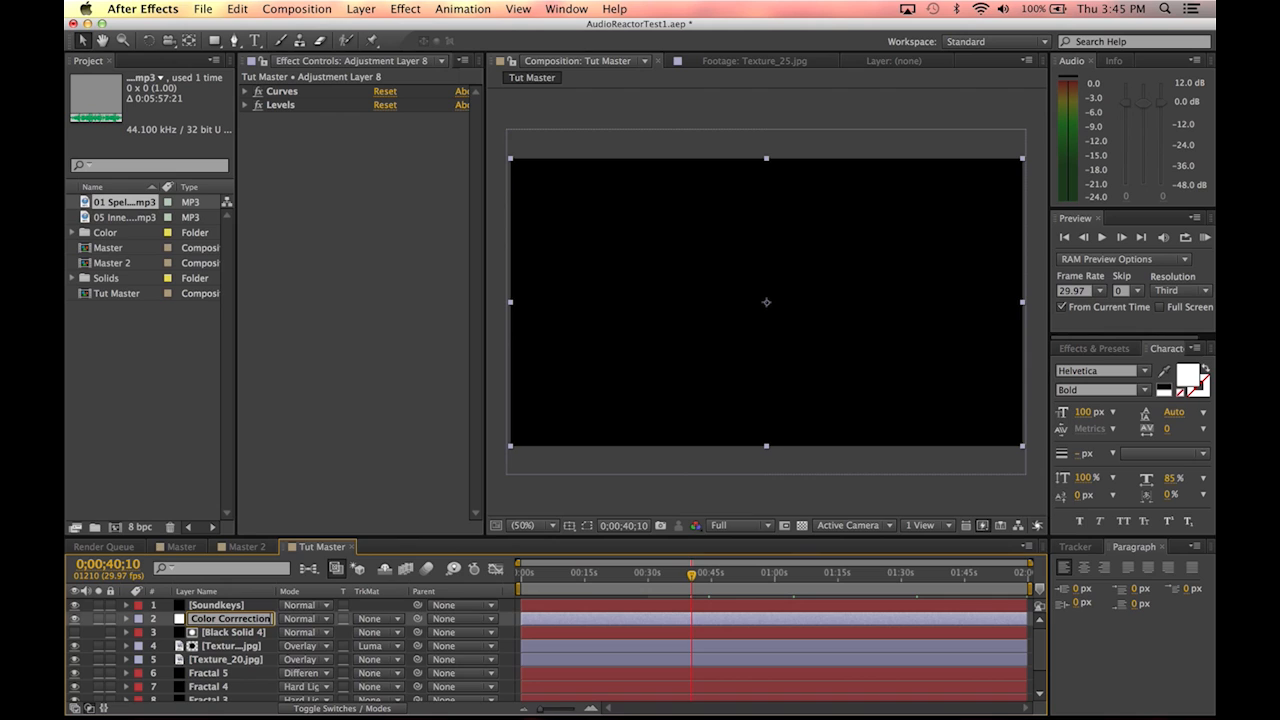
{"action": "key", "text": "Return"}
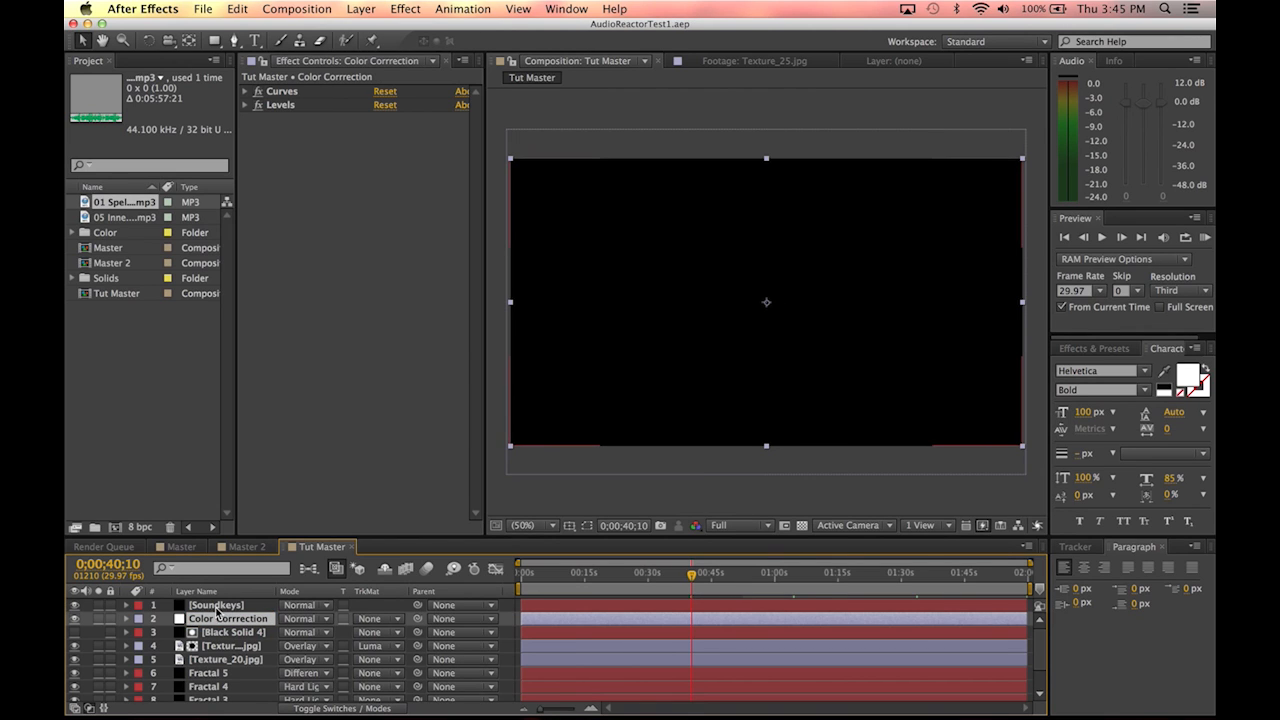
{"action": "left_click", "coordinate": [216, 606]}
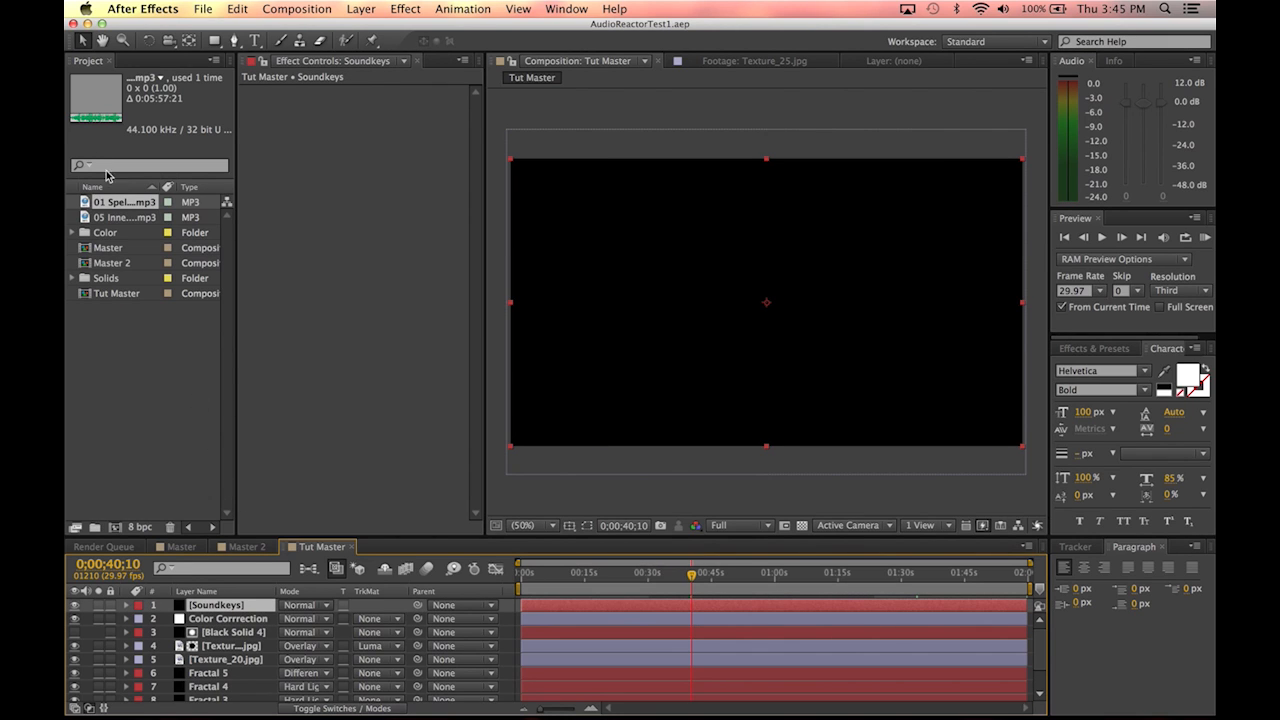
Step: Add the first MP3 track above the Soundkeys layer, save the project and move the current time to 0;01;00;09
{"action": "left_click_drag", "start_coordinate": [108, 202], "coordinate": [222, 606]}
{"action": "left_click_drag", "start_coordinate": [649, 579], "coordinate": [727, 572]}
{"action": "key", "text": "super+s"}
{"action": "left_click", "coordinate": [776, 576]}
Step: Add 05 Inner Demon.mp3 as the top layer, delete the other MP3 layer and move to 0;00;27;08
{"action": "left_click", "coordinate": [122, 217]}
{"action": "left_click_drag", "start_coordinate": [122, 217], "coordinate": [222, 611]}
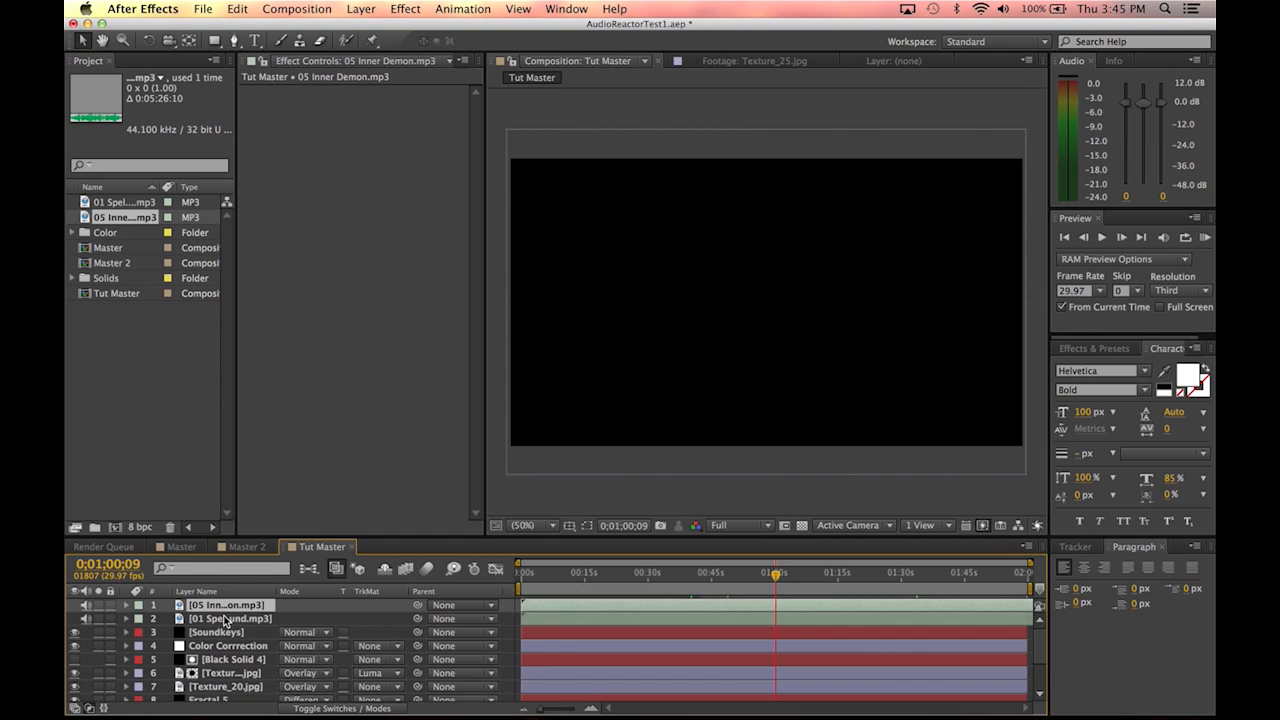
{"action": "key", "text": "Delete"}
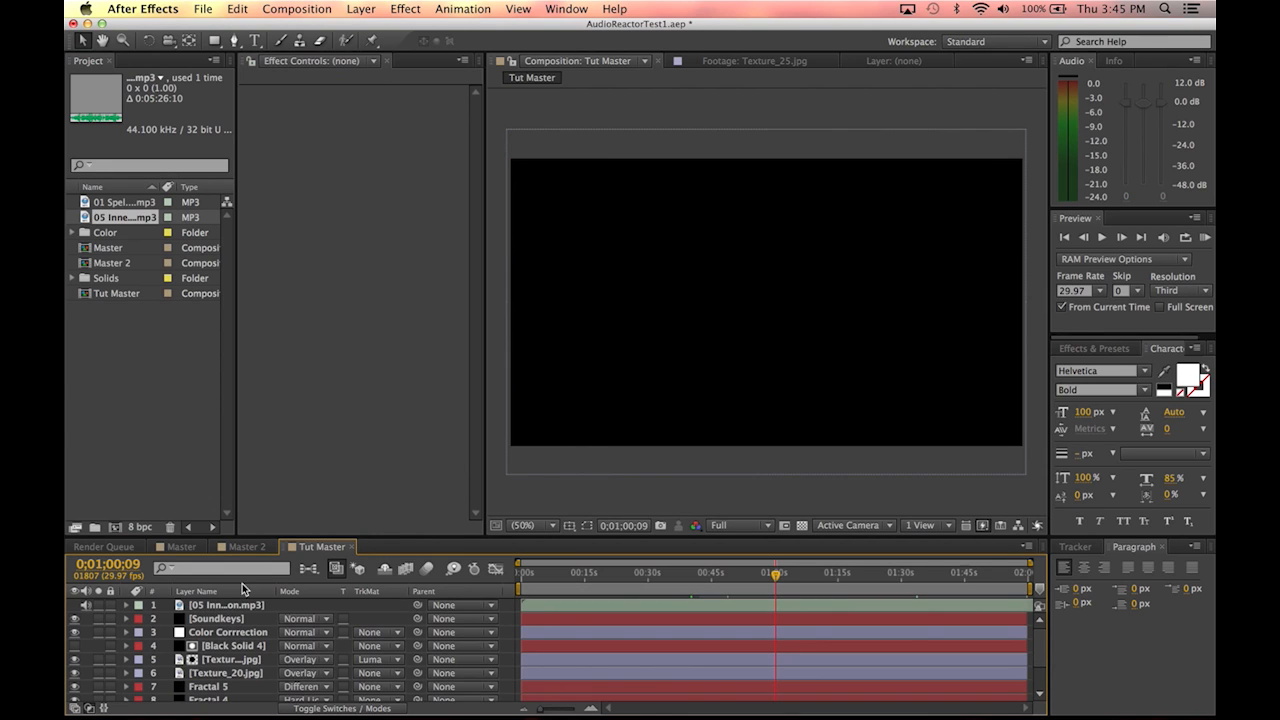
{"action": "left_click", "coordinate": [240, 605]}
{"action": "left_click", "coordinate": [637, 578]}
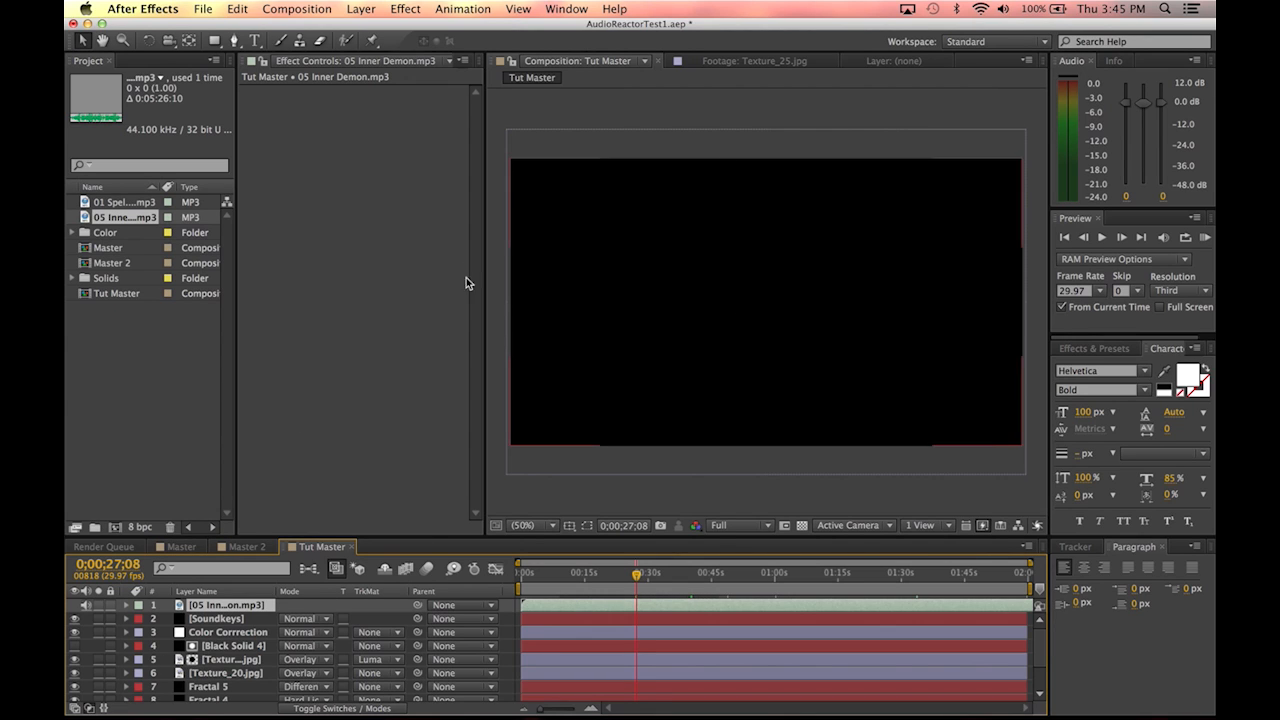
Step: Apply the Trapcode Sound Keys effect to the Soundkeys layer and set its Audio Layer to 05 Inner Demon.mp3
{"action": "left_click", "coordinate": [200, 620]}
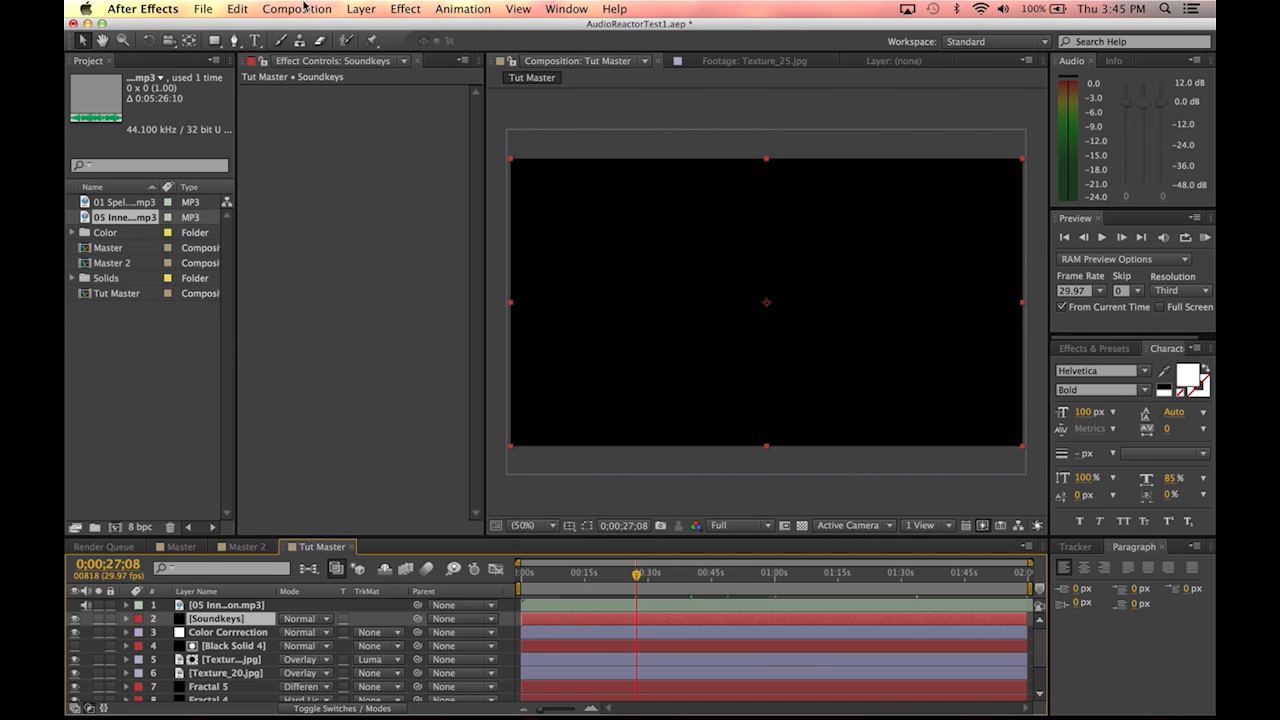
{"action": "left_click", "coordinate": [406, 9]}
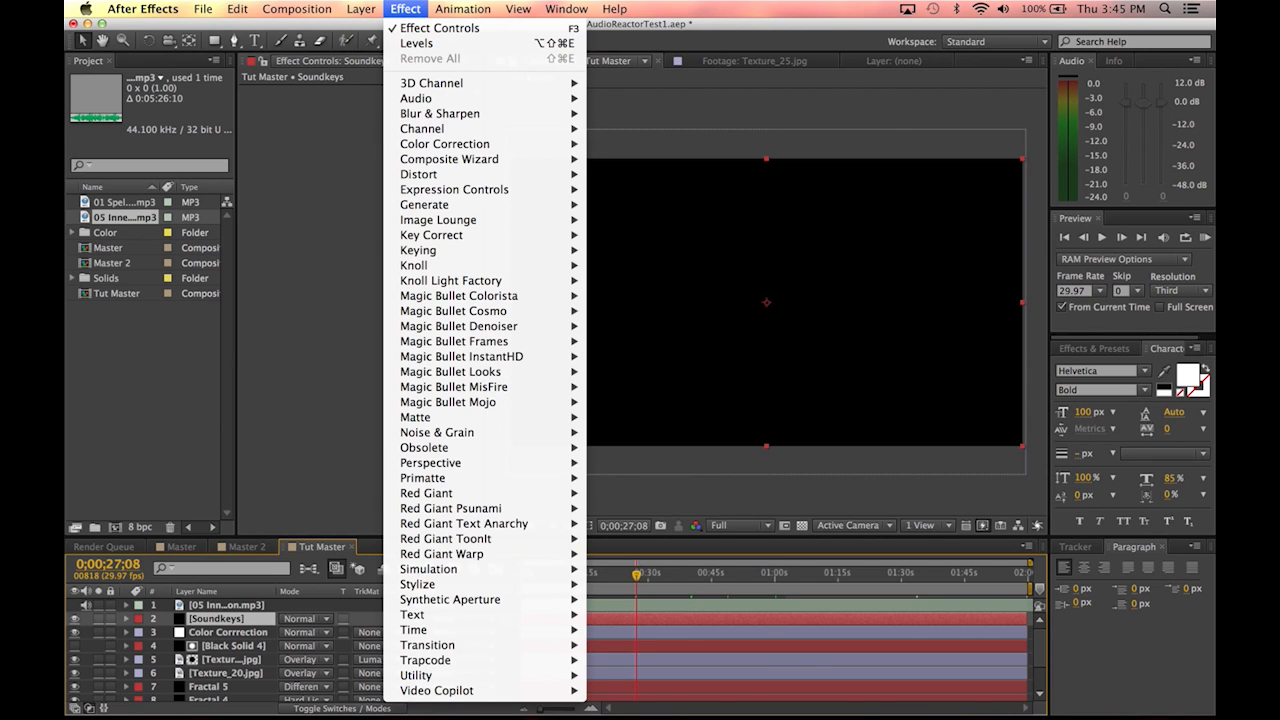
{"action": "mouse_move", "coordinate": [440, 658]}
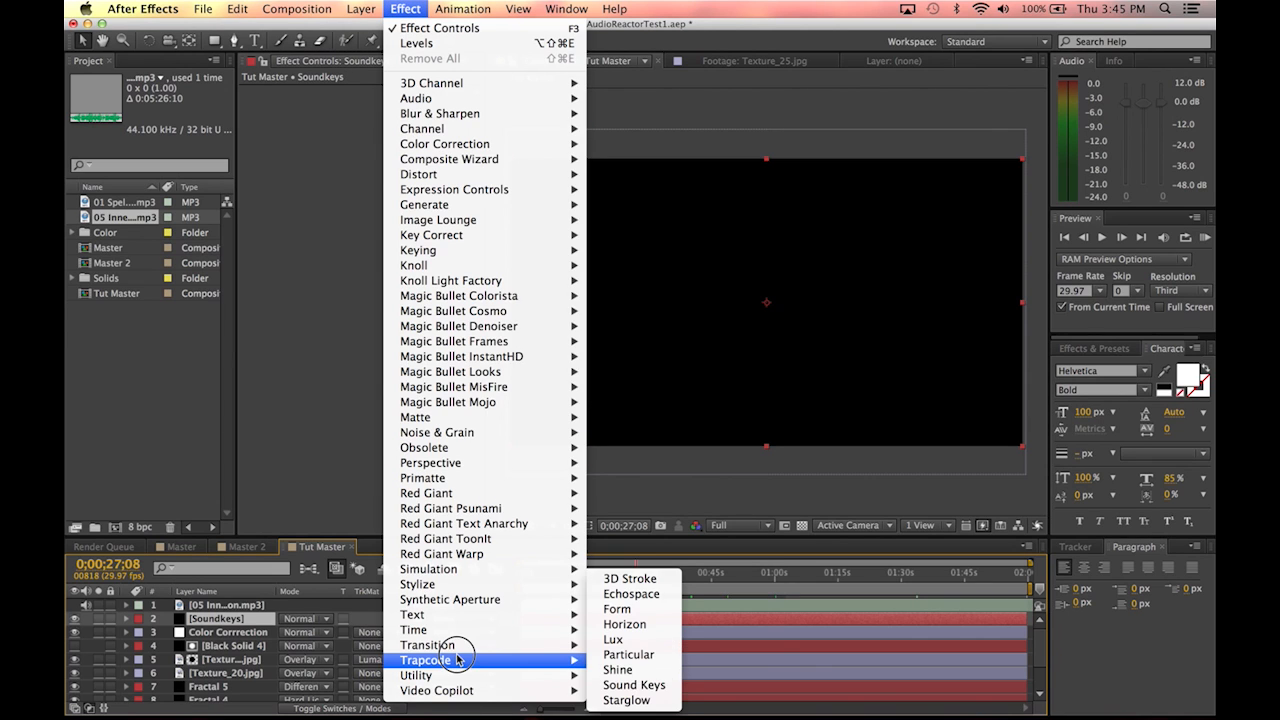
{"action": "left_click", "coordinate": [633, 685]}
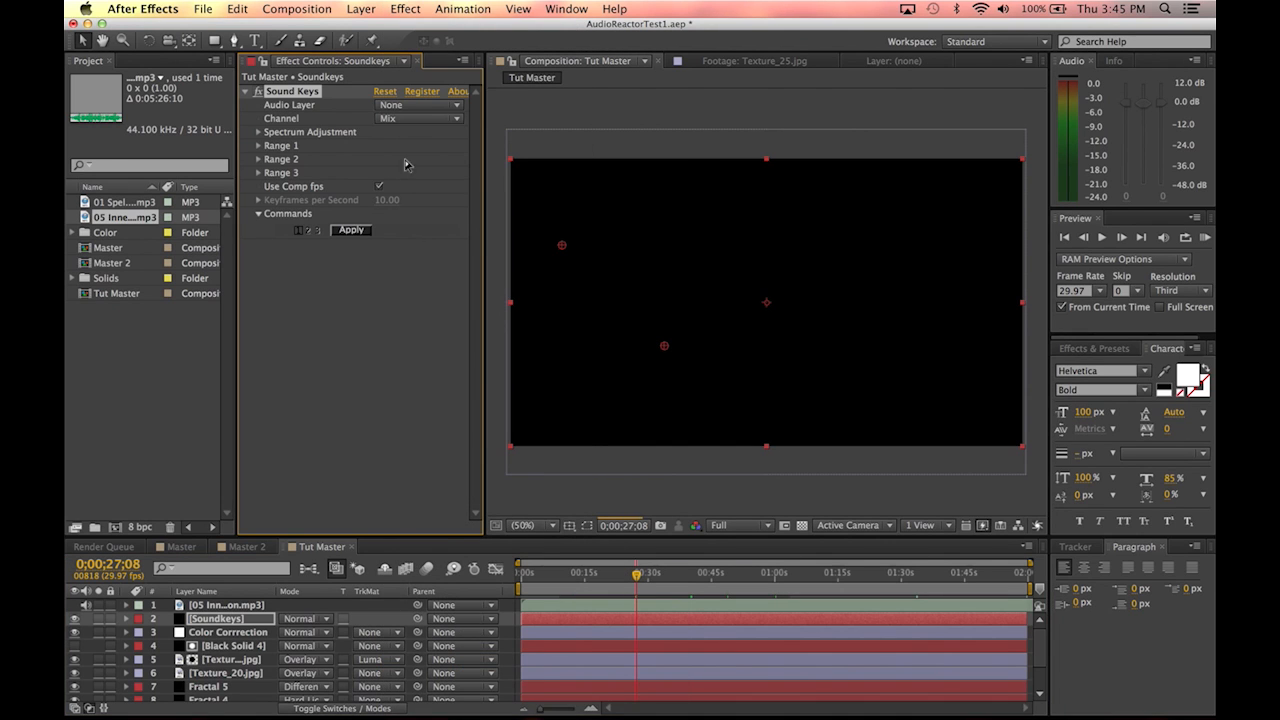
{"action": "left_click", "coordinate": [406, 105]}
{"action": "left_click", "coordinate": [396, 107]}
{"action": "left_click", "coordinate": [393, 106]}
{"action": "left_click", "coordinate": [460, 145]}
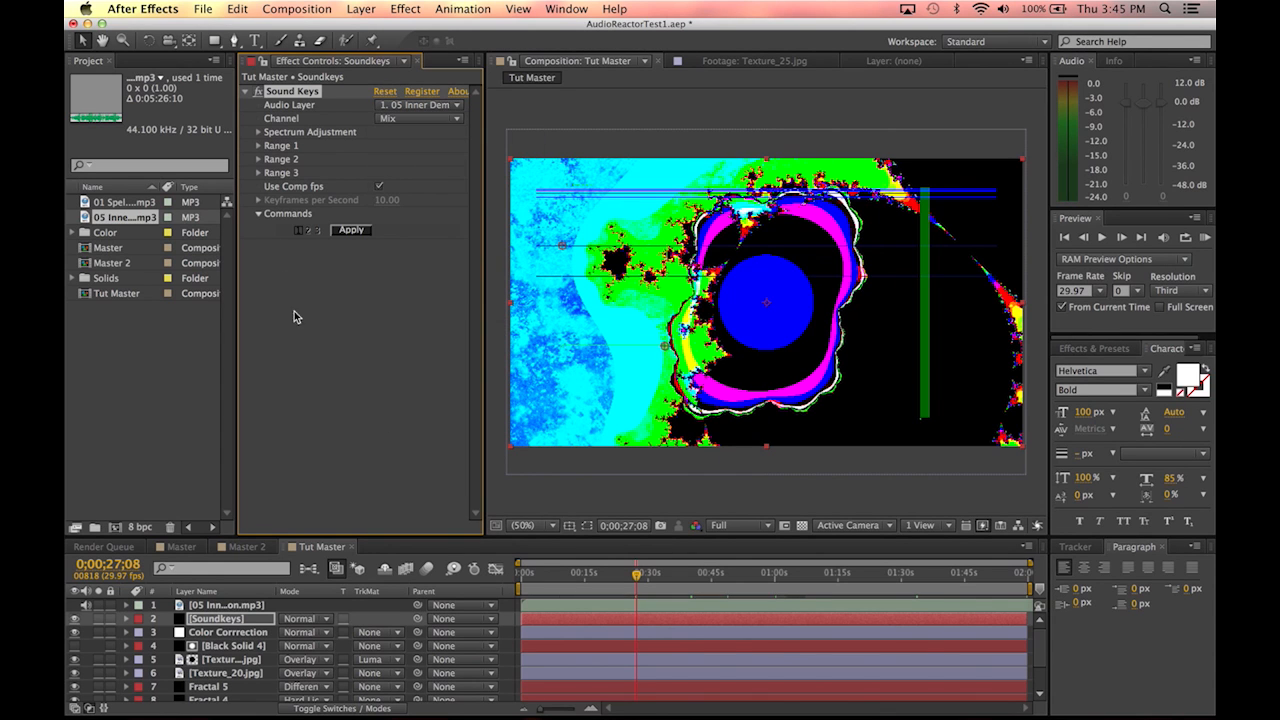
Step: Solo the Soundkeys layer and move the current time to 0;00;47;10 to inspect the audio spectrum
{"action": "left_click_drag", "start_coordinate": [551, 575], "coordinate": [620, 577]}
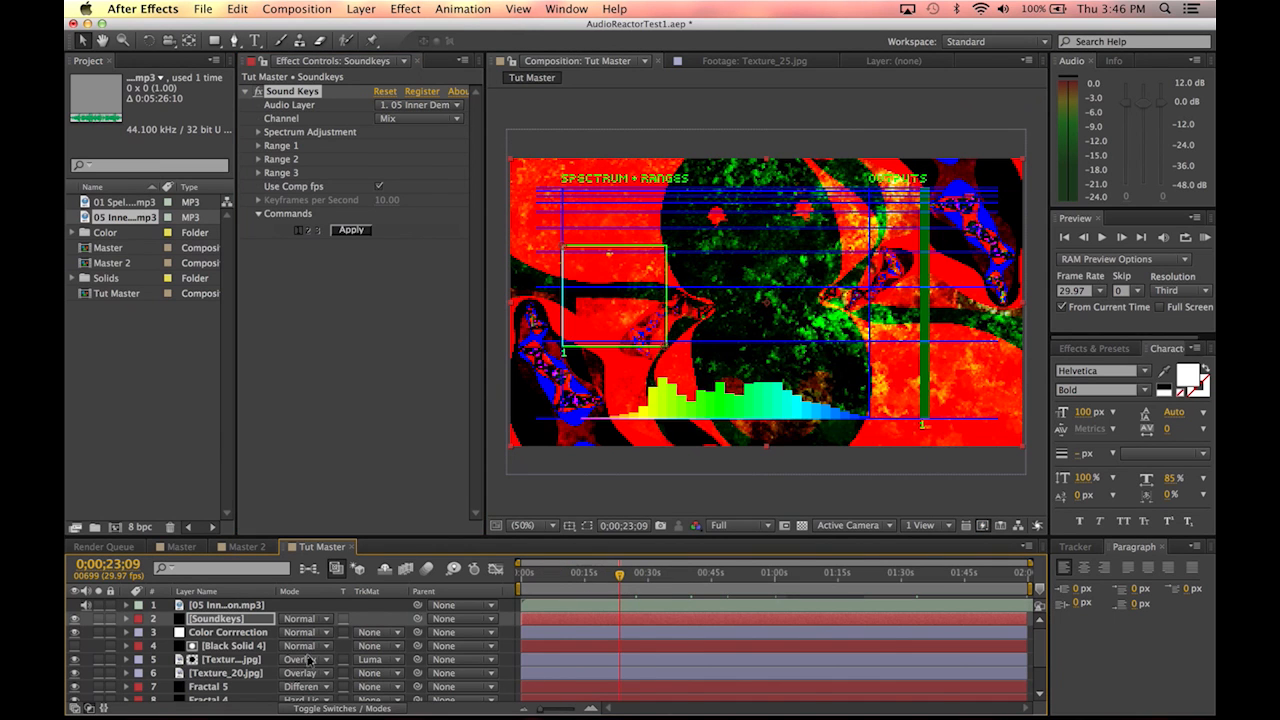
{"action": "left_click", "coordinate": [97, 618]}
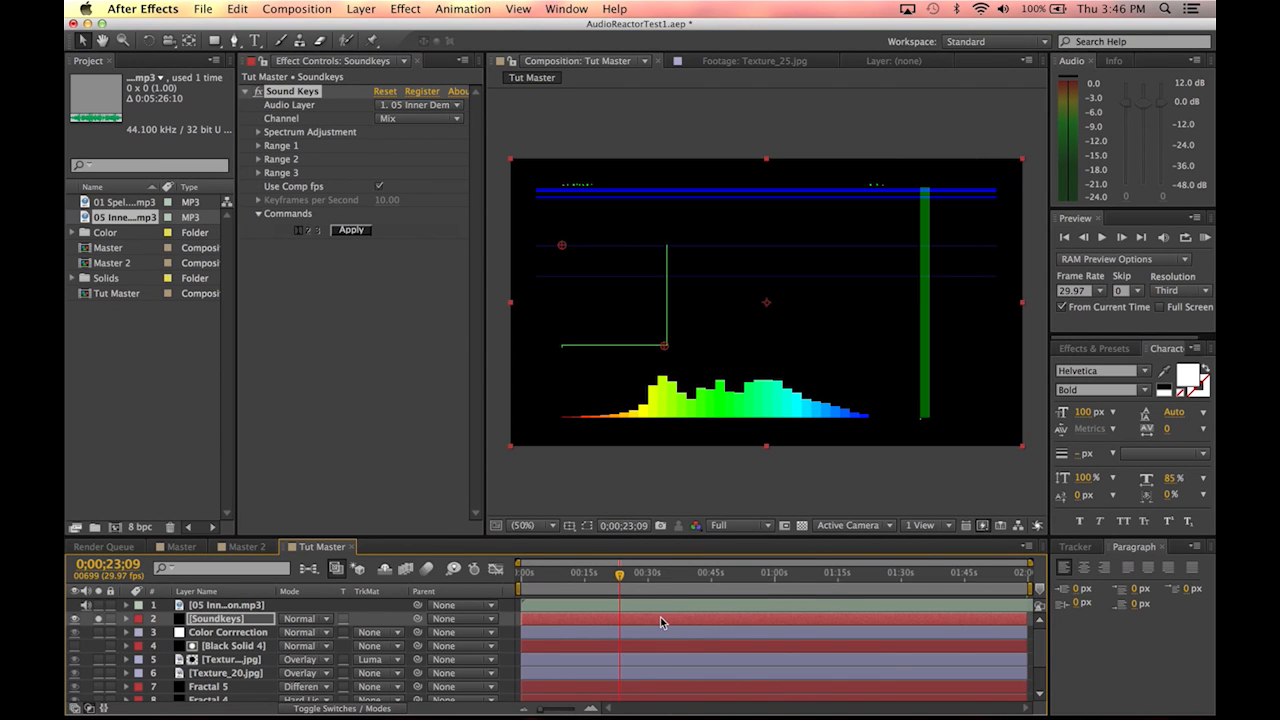
{"action": "left_click_drag", "start_coordinate": [662, 585], "coordinate": [720, 573]}
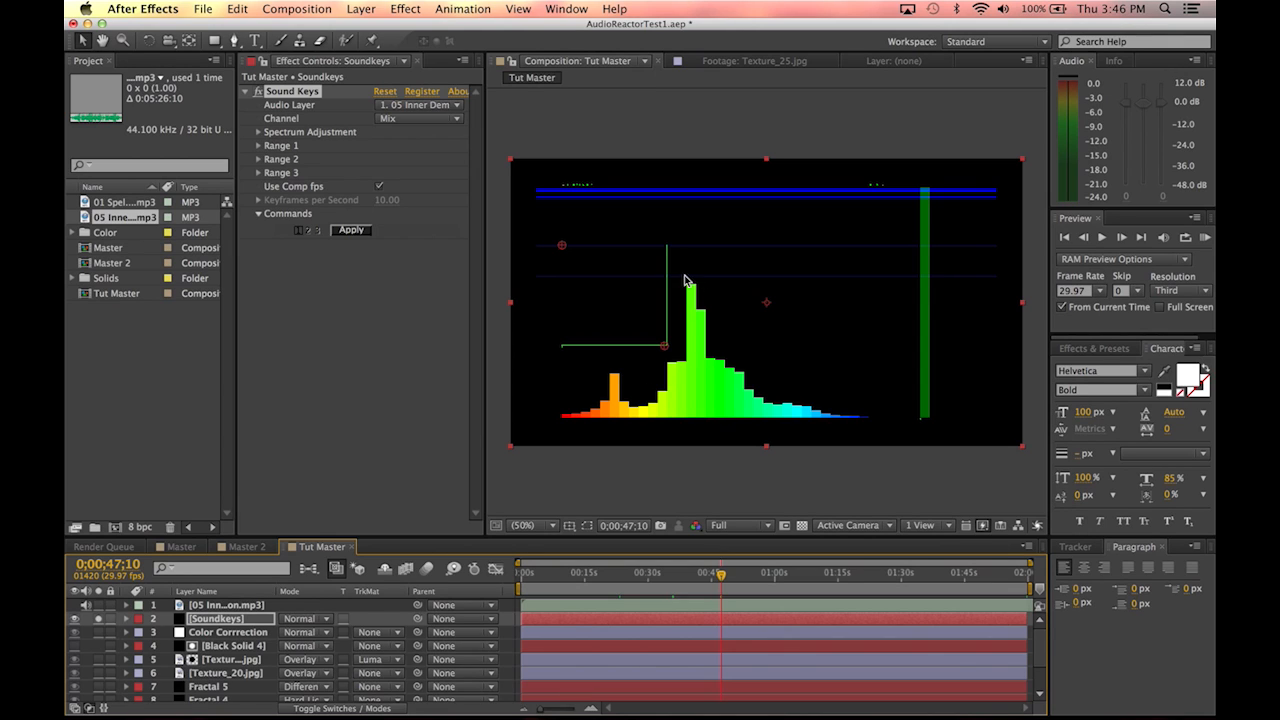
Step: Place Sound Keys Range 1 over the green spectrum peak with corners at 384,296 and 545,593, and choose 0..100 for Output Min/Max
{"action": "left_click", "coordinate": [257, 146]}
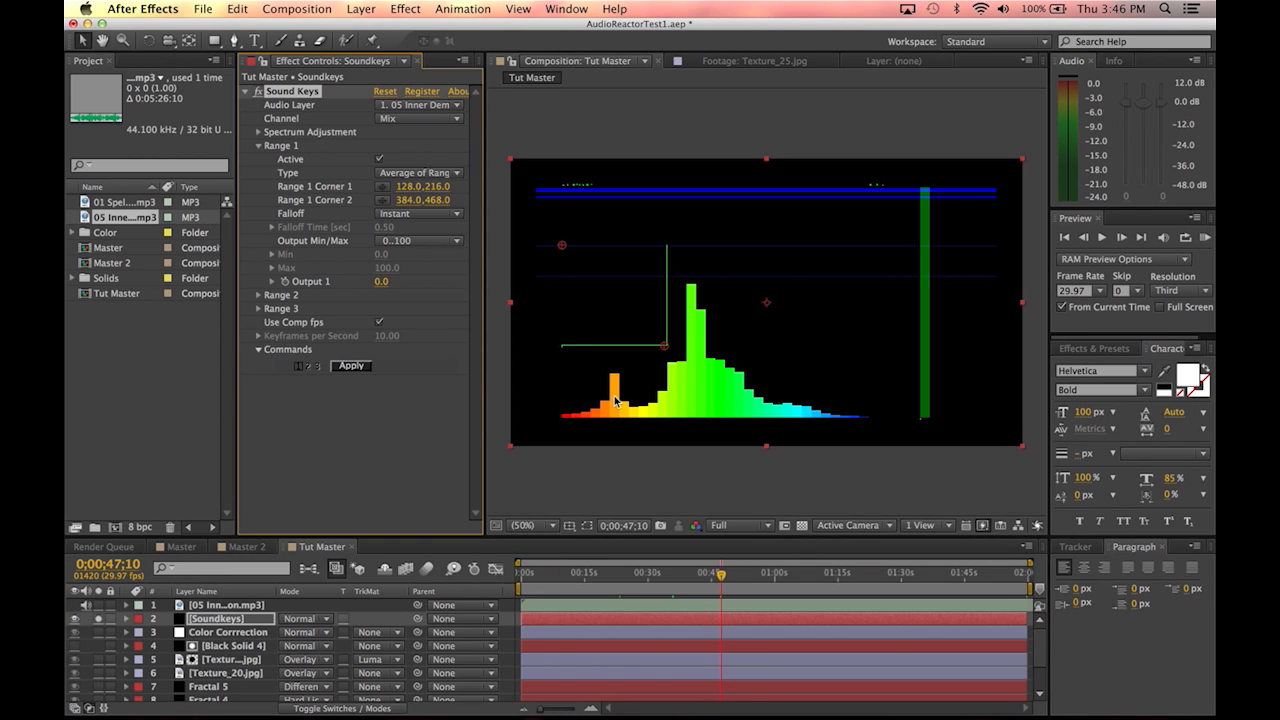
{"action": "scroll", "coordinate": [779, 293], "scroll_direction": "up", "scroll_amount": 3}
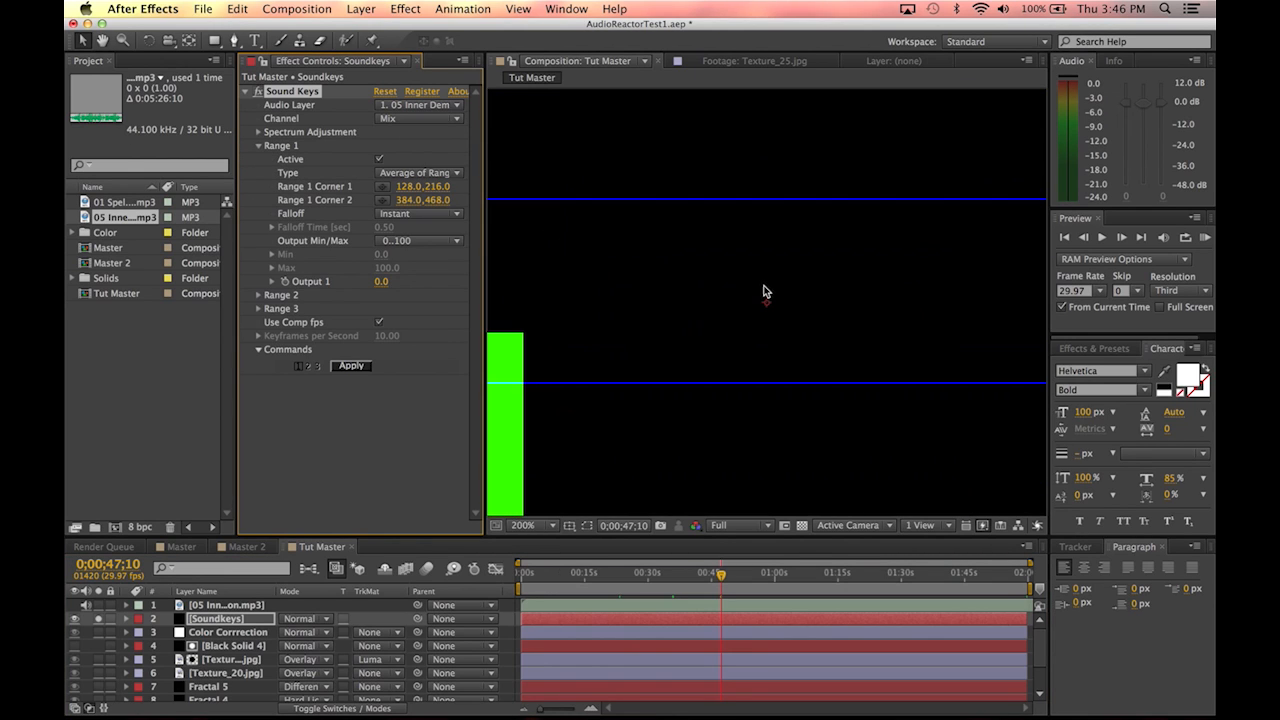
{"action": "scroll", "coordinate": [762, 305], "scroll_direction": "down", "scroll_amount": 2}
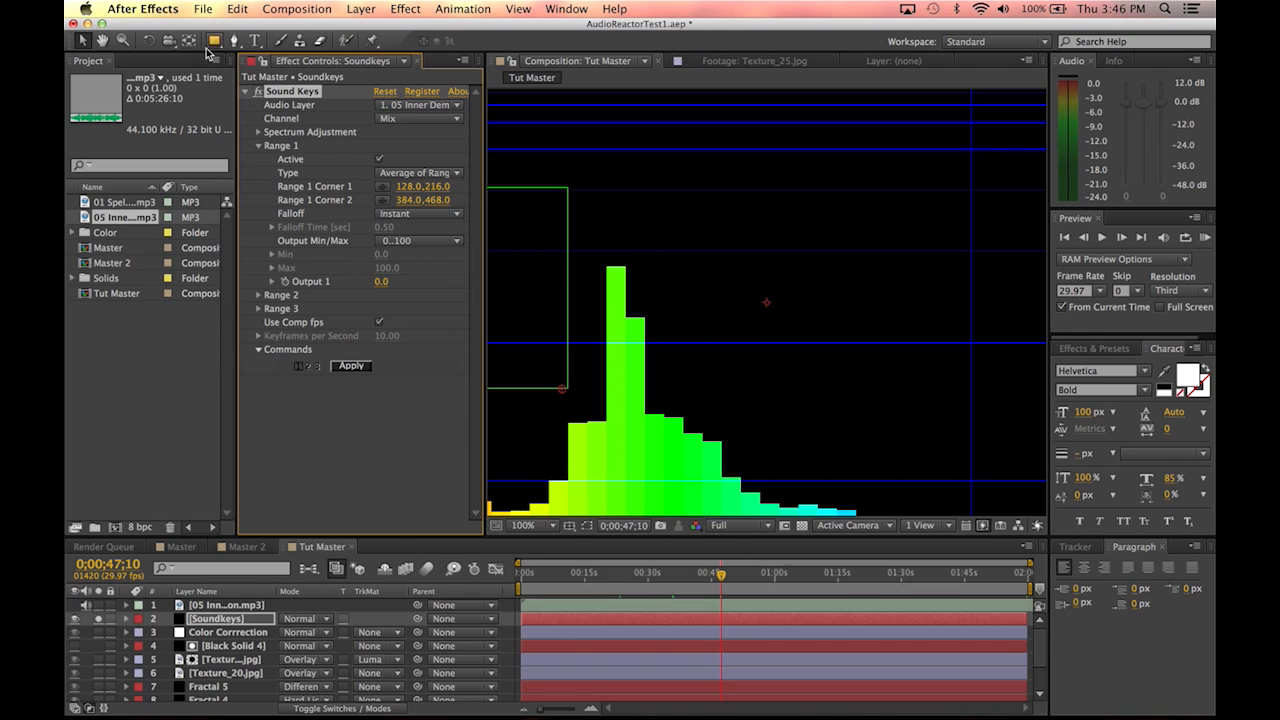
{"action": "scroll", "coordinate": [618, 341], "scroll_direction": "down", "scroll_amount": 4}
{"action": "scroll", "coordinate": [706, 344], "scroll_direction": "up", "scroll_amount": 9}
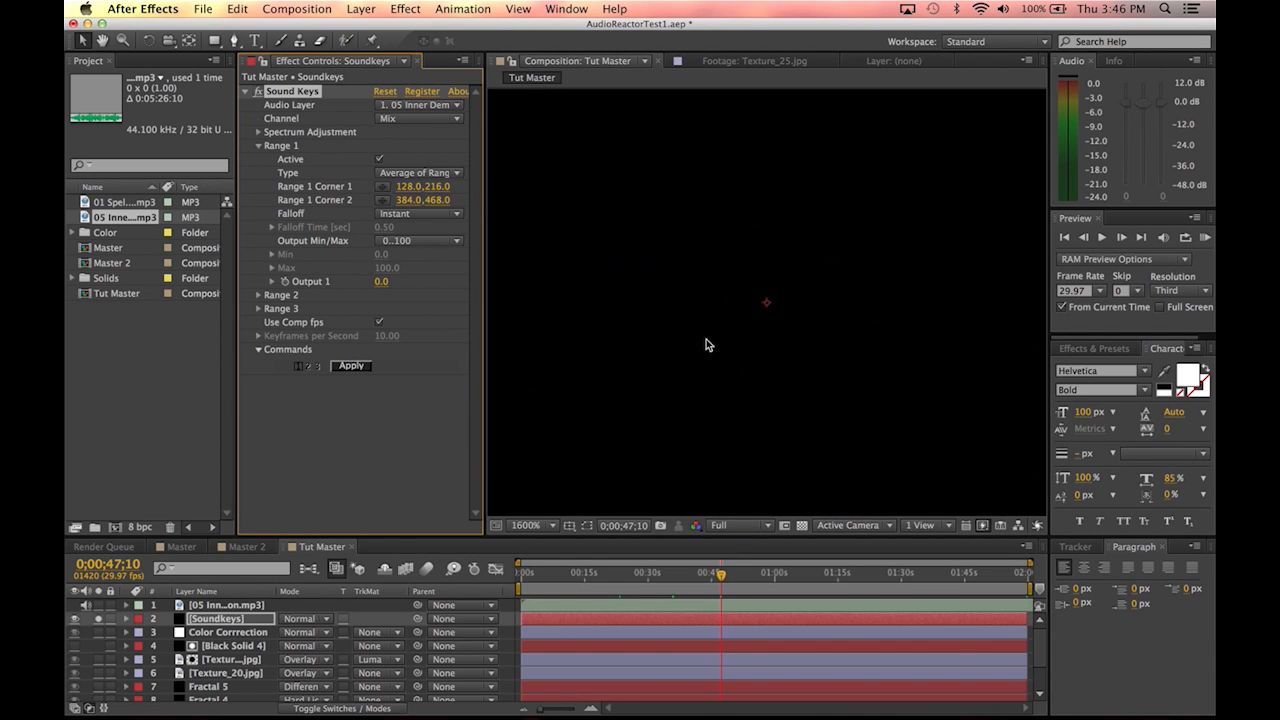
{"action": "scroll", "coordinate": [706, 344], "scroll_direction": "down", "scroll_amount": 7}
{"action": "scroll", "coordinate": [706, 344], "scroll_direction": "up", "scroll_amount": 1}
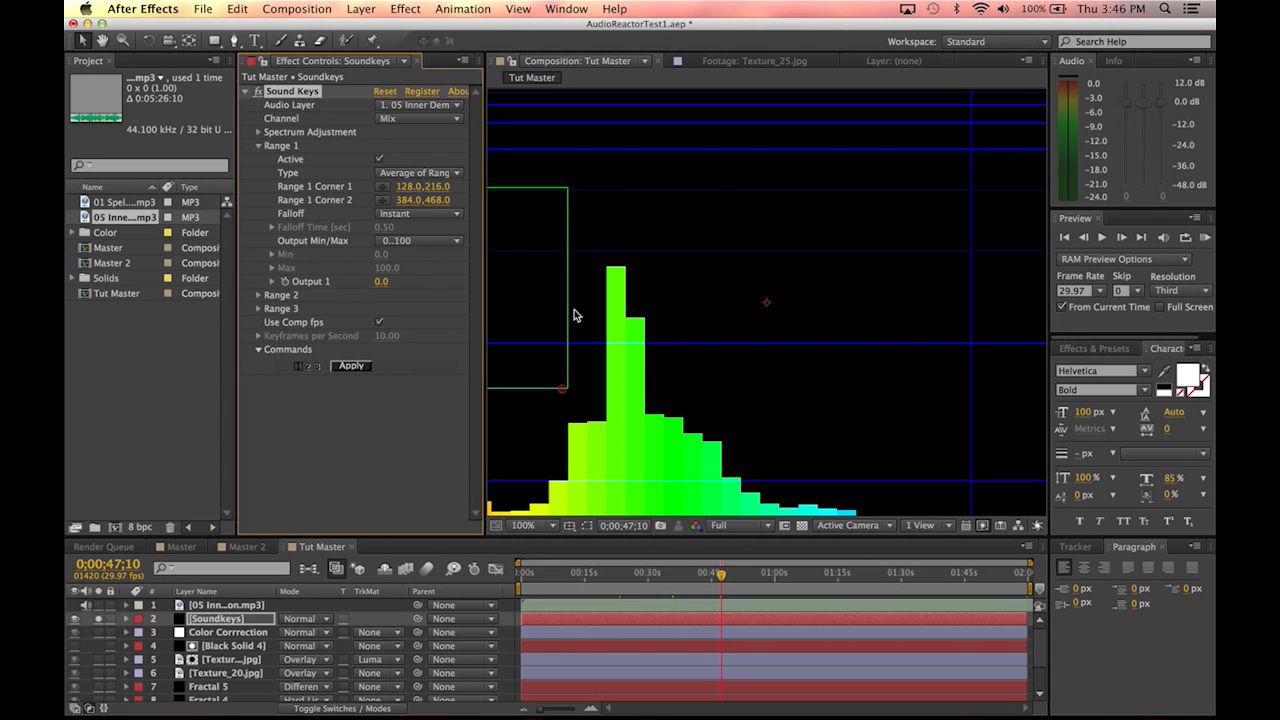
{"action": "scroll", "coordinate": [675, 283], "scroll_direction": "down", "scroll_amount": 6}
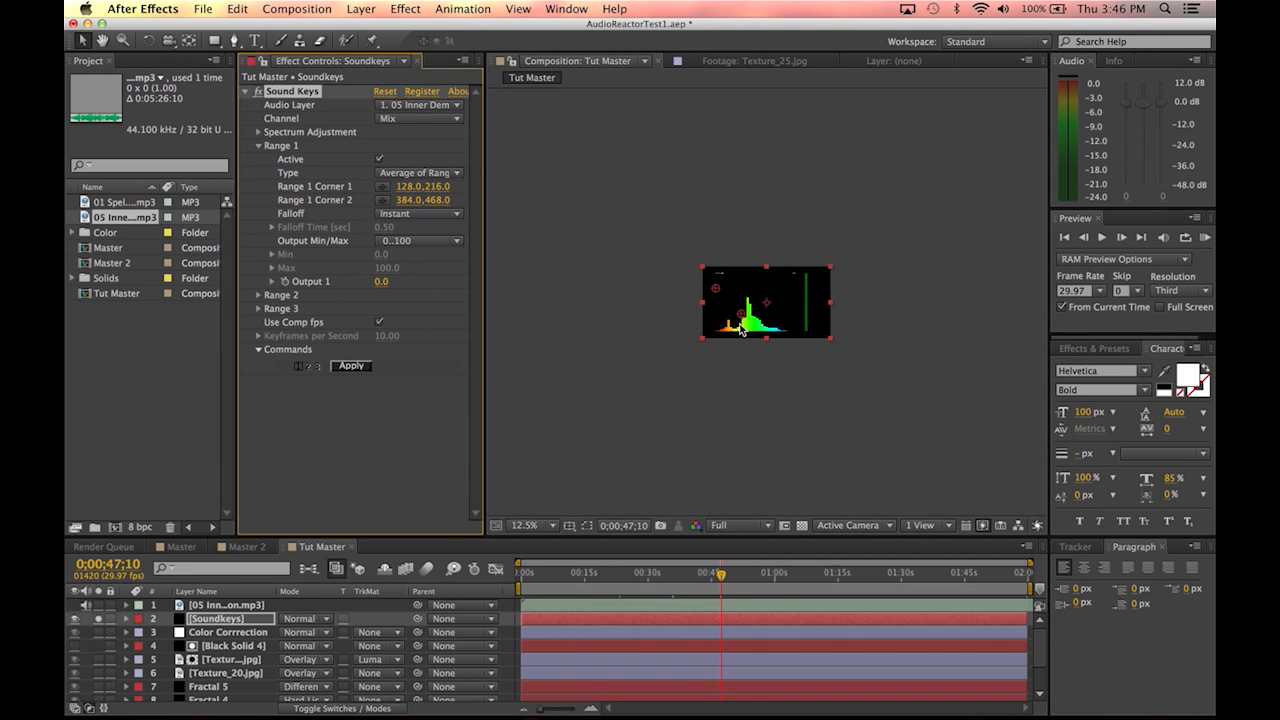
{"action": "scroll", "coordinate": [746, 322], "scroll_direction": "up", "scroll_amount": 10}
{"action": "scroll", "coordinate": [632, 295], "scroll_direction": "down", "scroll_amount": 1}
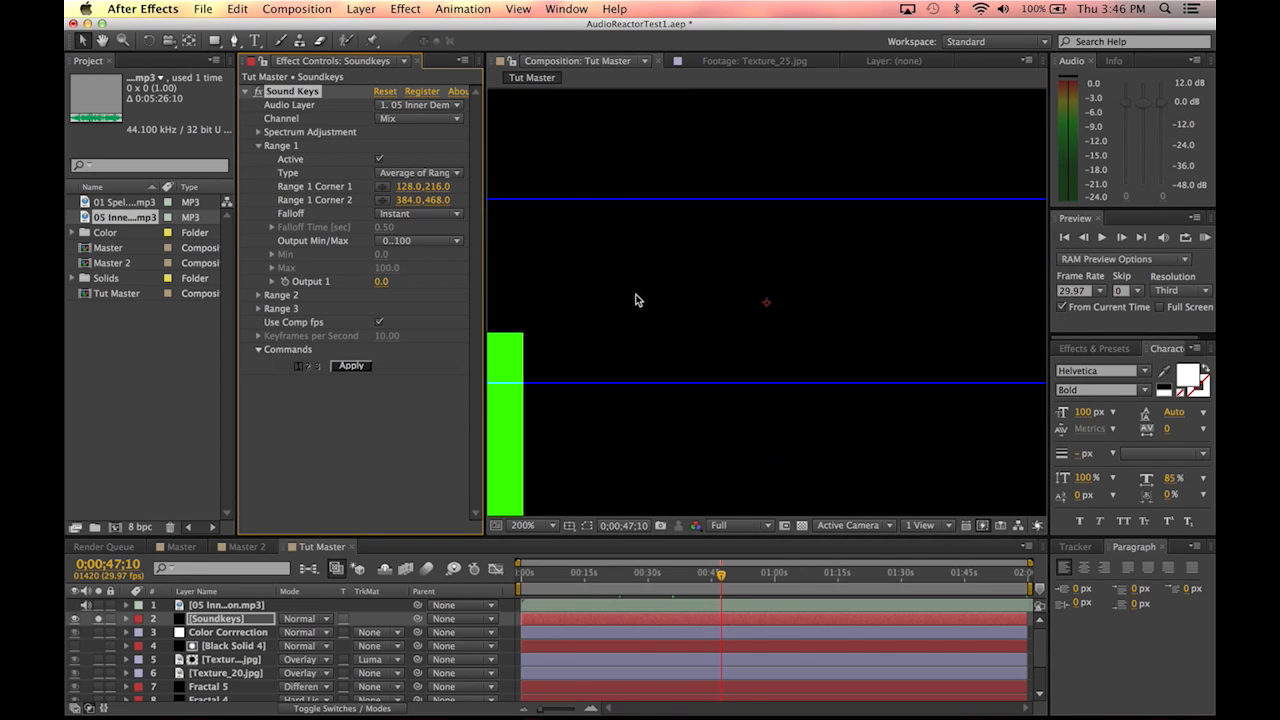
{"action": "key", "text": "h"}
{"action": "left_click_drag", "start_coordinate": [557, 280], "coordinate": [782, 262]}
{"action": "scroll", "coordinate": [780, 263], "scroll_direction": "down", "scroll_amount": 1}
{"action": "key", "text": "v"}
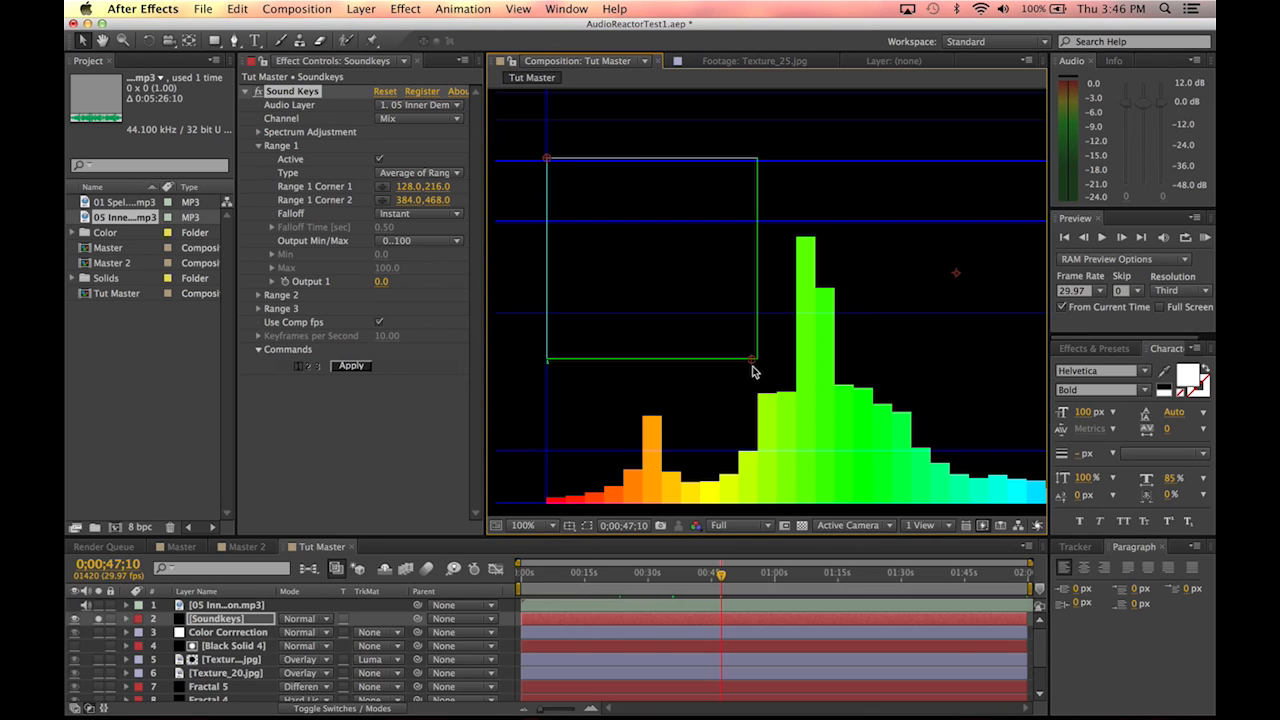
{"action": "left_click_drag", "start_coordinate": [750, 363], "coordinate": [880, 459]}
{"action": "left_click_drag", "start_coordinate": [550, 166], "coordinate": [741, 226]}
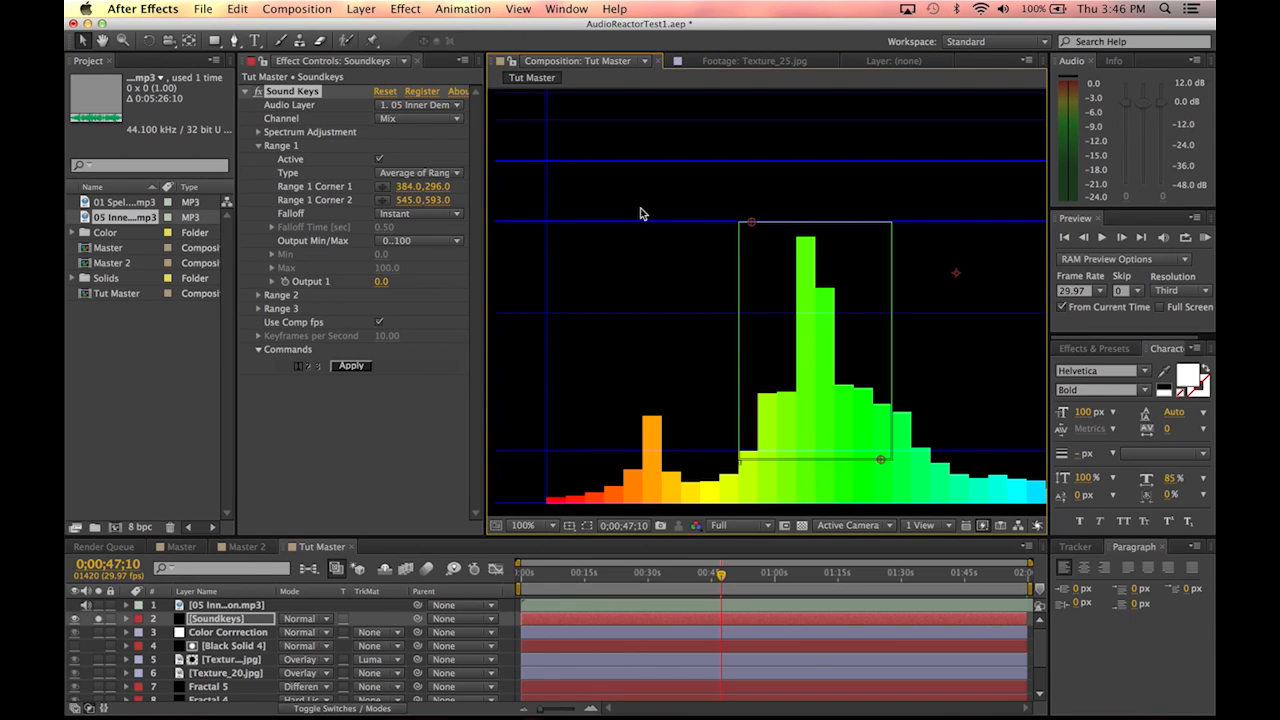
{"action": "left_click", "coordinate": [418, 241]}
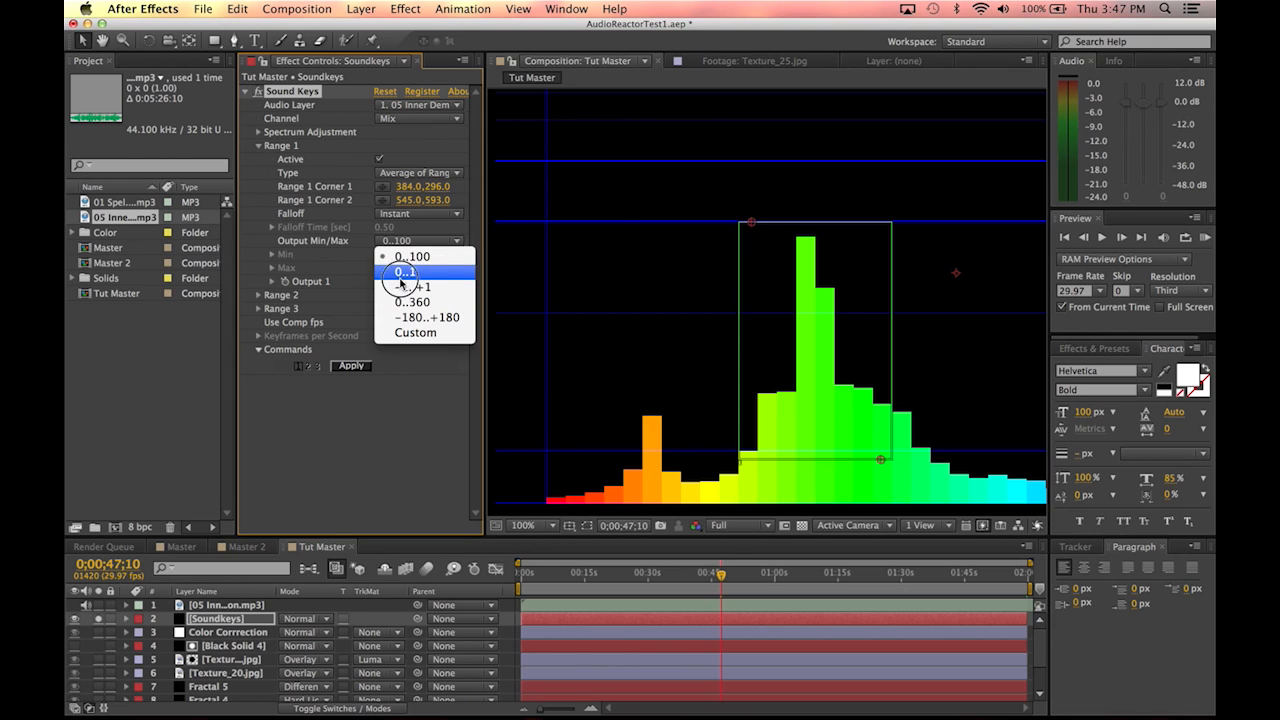
{"action": "left_click", "coordinate": [417, 257]}
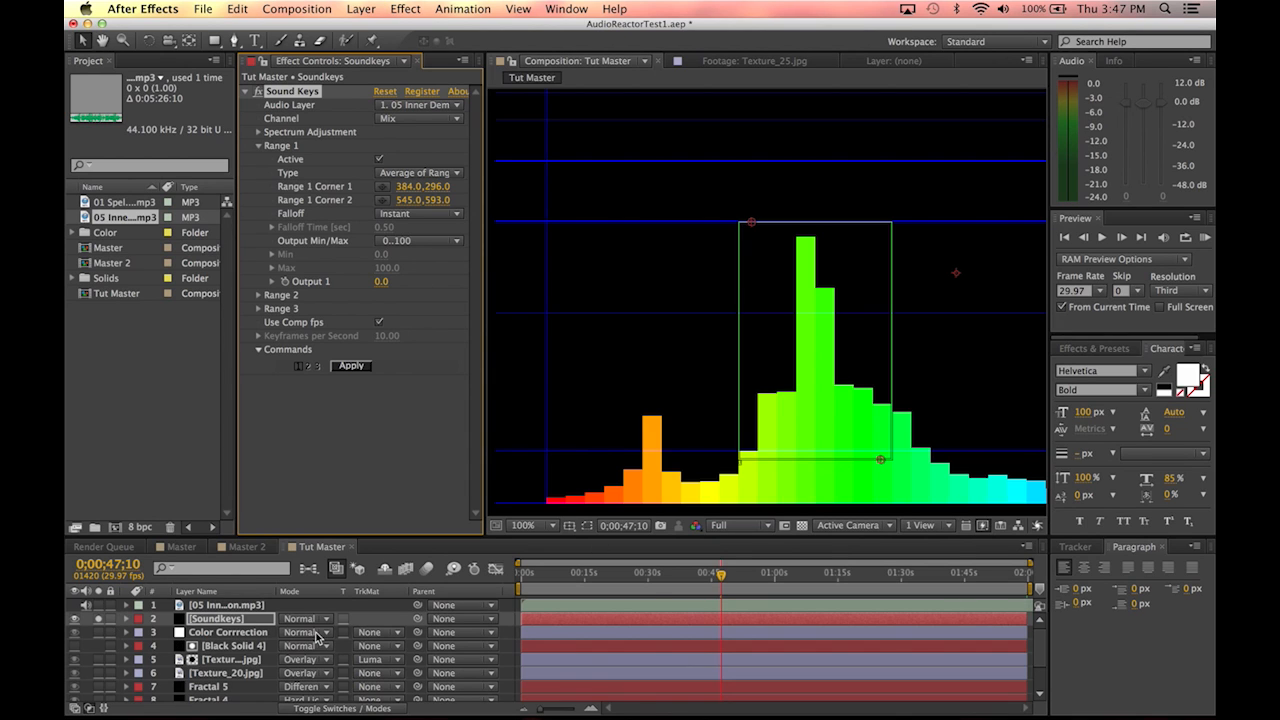
Step: At 0;00;51;27, reshape Range 1 to span the tall peak's full height, with corners at 374,152 and 505,757
{"action": "mouse_move", "coordinate": [727, 577]}
{"action": "left_mouse_down"}
{"action": "mouse_move", "coordinate": [609, 578]}
{"action": "mouse_move", "coordinate": [741, 559]}
{"action": "left_mouse_up"}
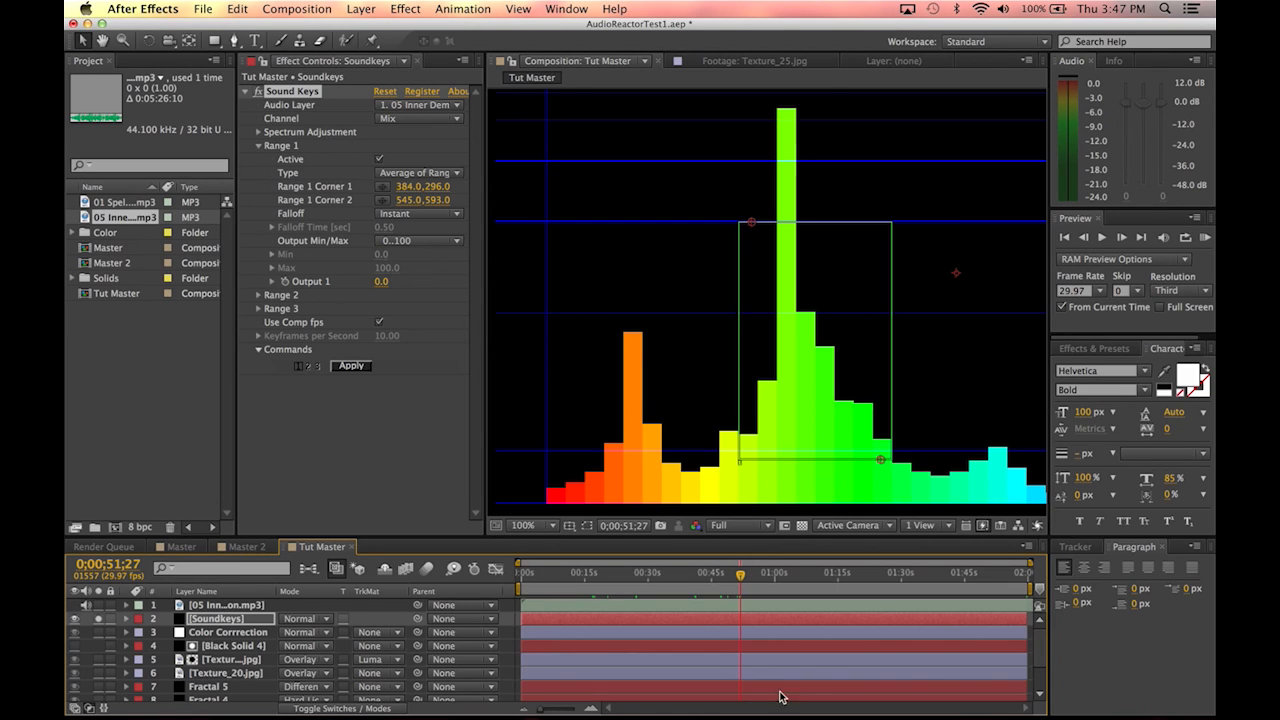
{"action": "left_click_drag", "start_coordinate": [878, 461], "coordinate": [845, 592]}
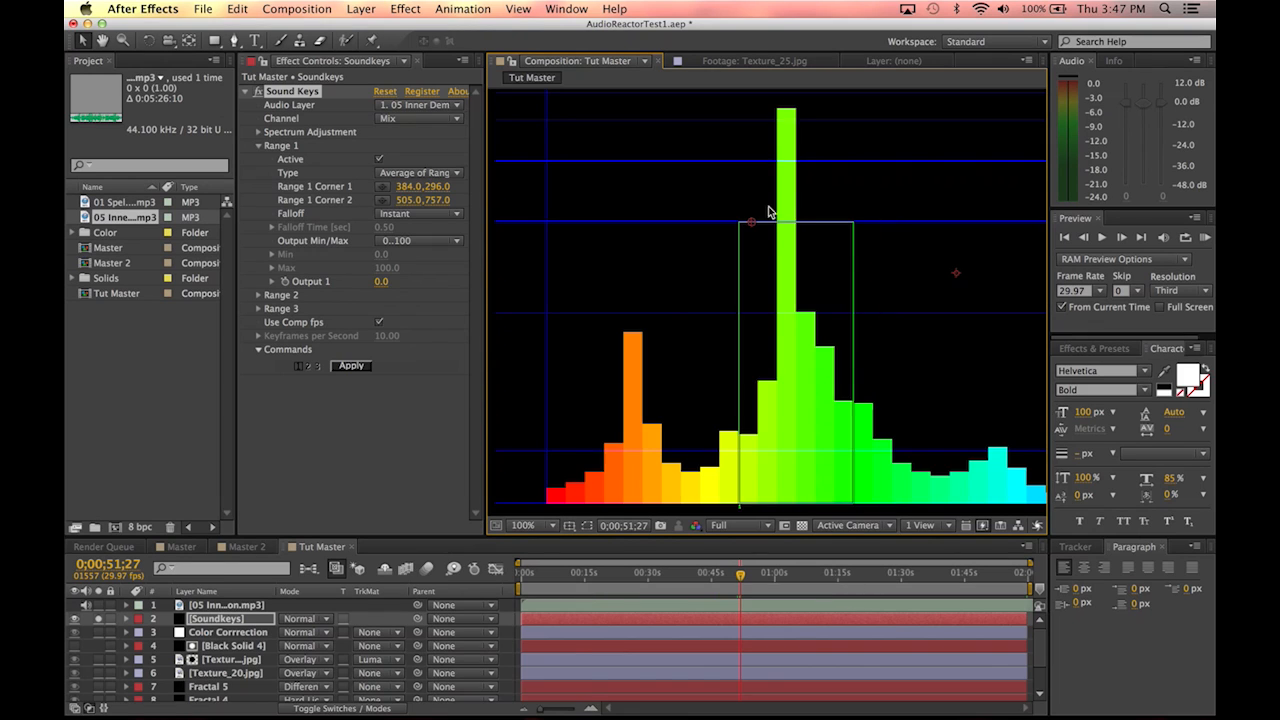
{"action": "left_click_drag", "start_coordinate": [750, 224], "coordinate": [753, 218]}
{"action": "left_click_drag", "start_coordinate": [742, 117], "coordinate": [741, 106]}
Step: Move to 0;01;09;00, apply Sound Keys to generate Output 1 keyframes and reveal them under the Soundkeys layer
{"action": "left_click_drag", "start_coordinate": [575, 577], "coordinate": [812, 598]}
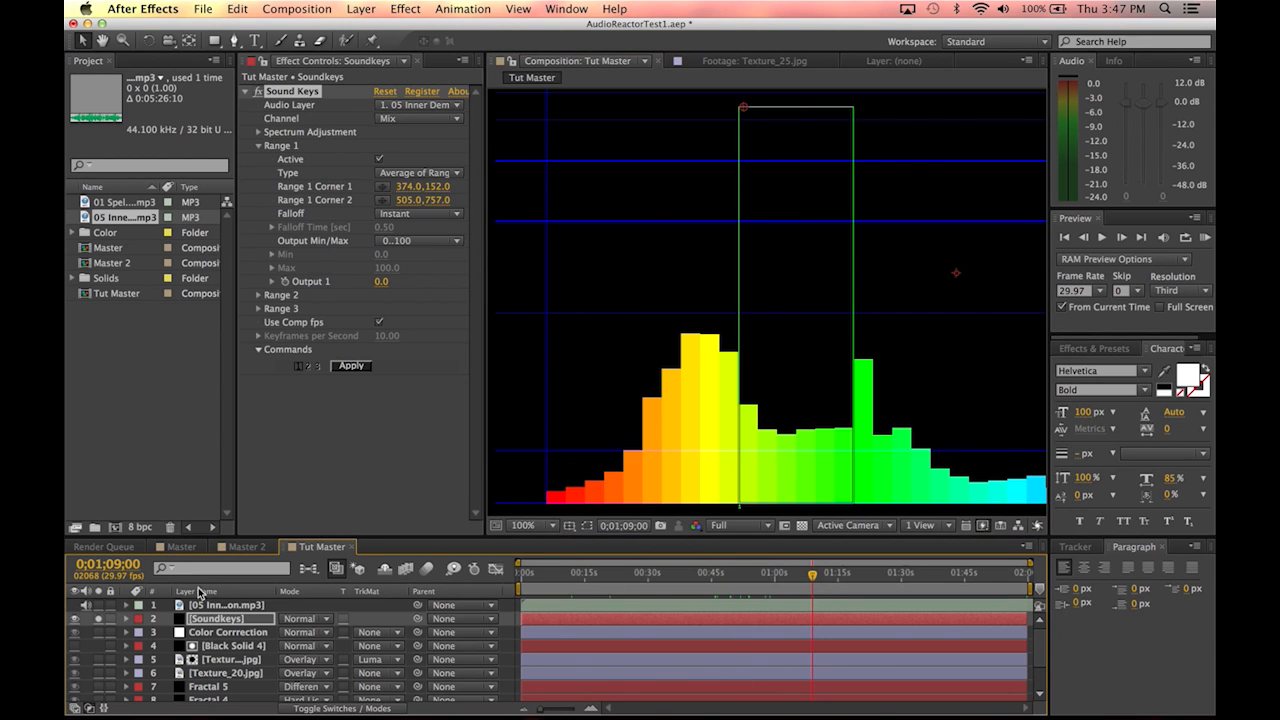
{"action": "left_click", "coordinate": [345, 370]}
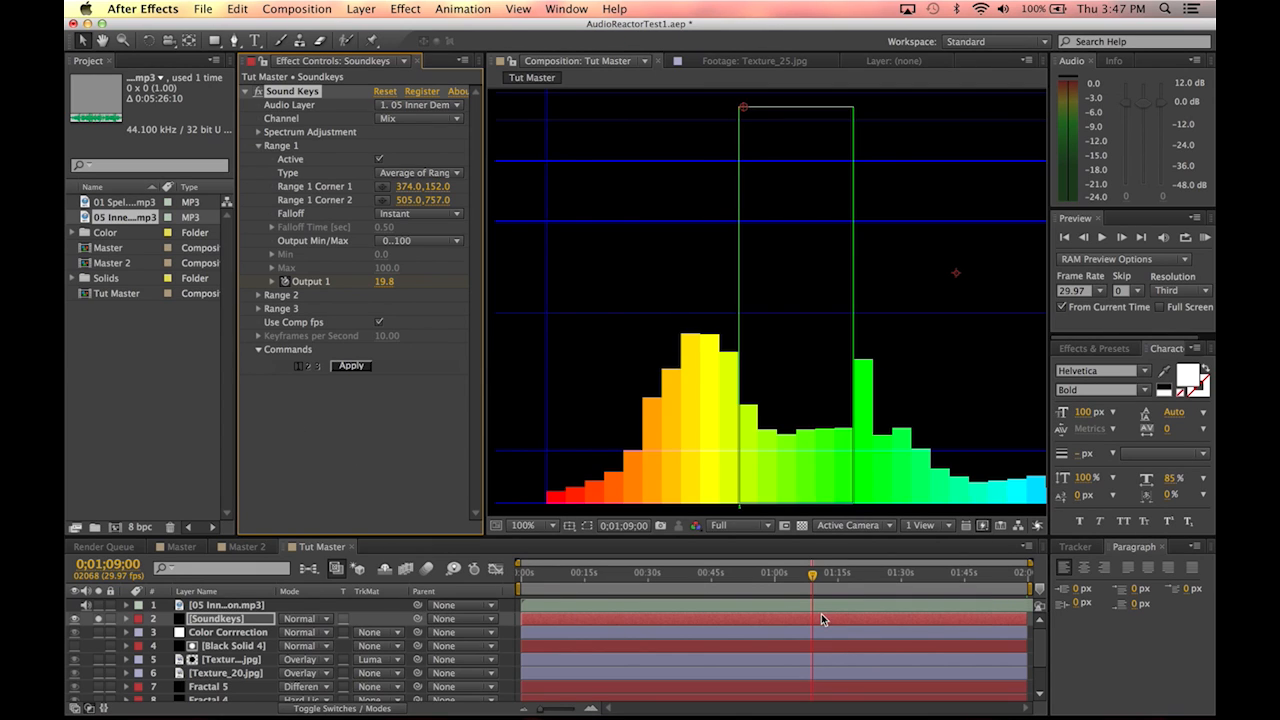
{"action": "left_click", "coordinate": [219, 622]}
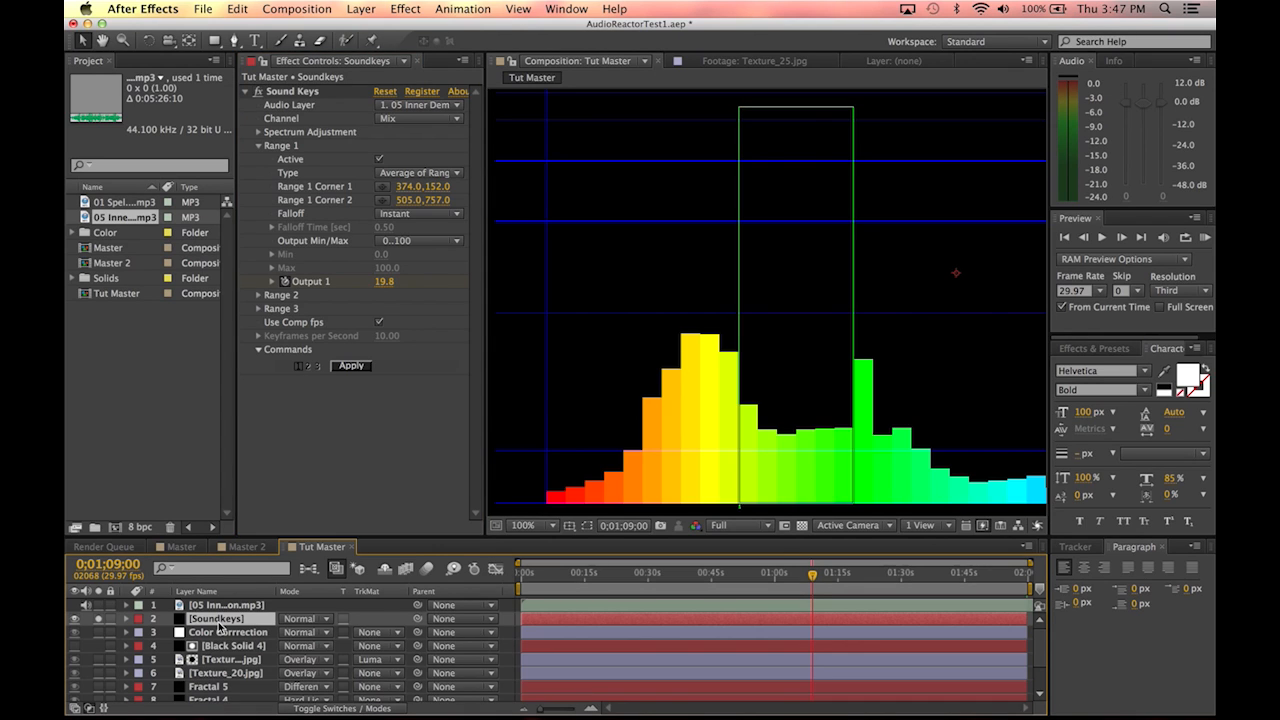
{"action": "key", "text": "u"}
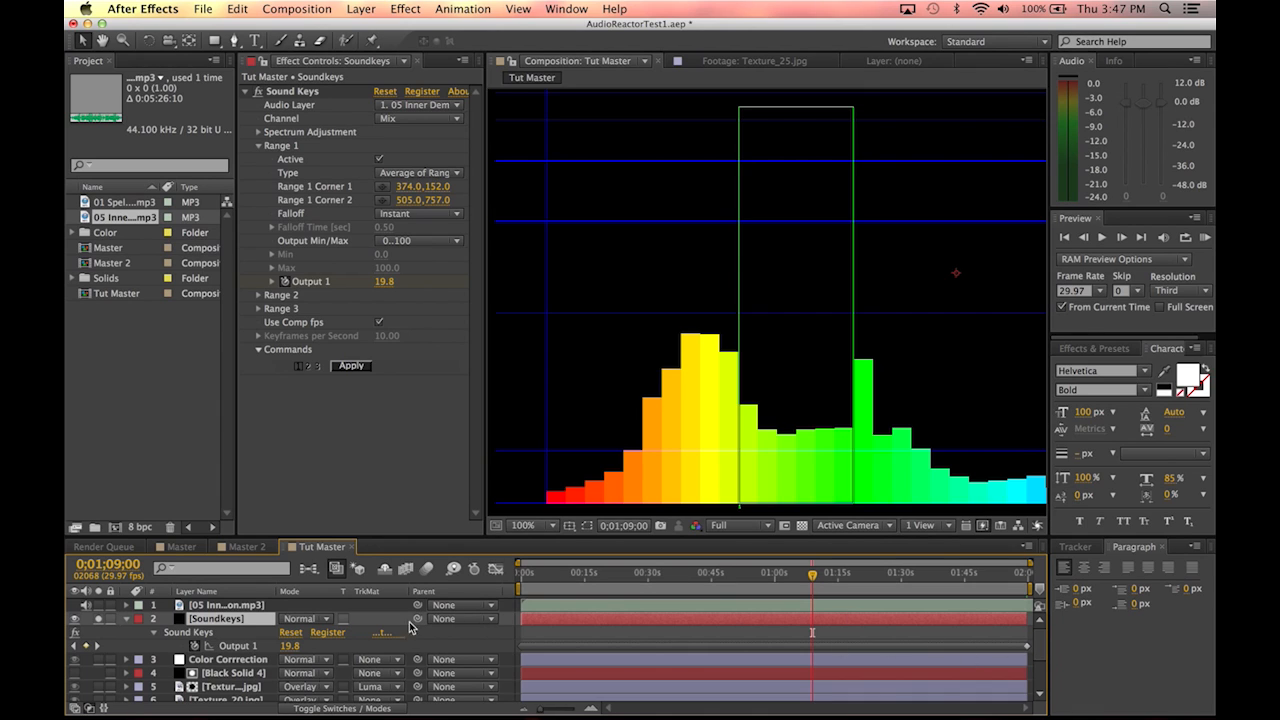
Step: Scrub the timeline to 0;00;19;09, unsolo and hide the Soundkeys layer, and save the project
{"action": "left_click", "coordinate": [617, 578]}
{"action": "left_click_drag", "start_coordinate": [617, 578], "coordinate": [1025, 578]}
{"action": "left_click_drag", "start_coordinate": [1112, 716], "coordinate": [603, 555]}
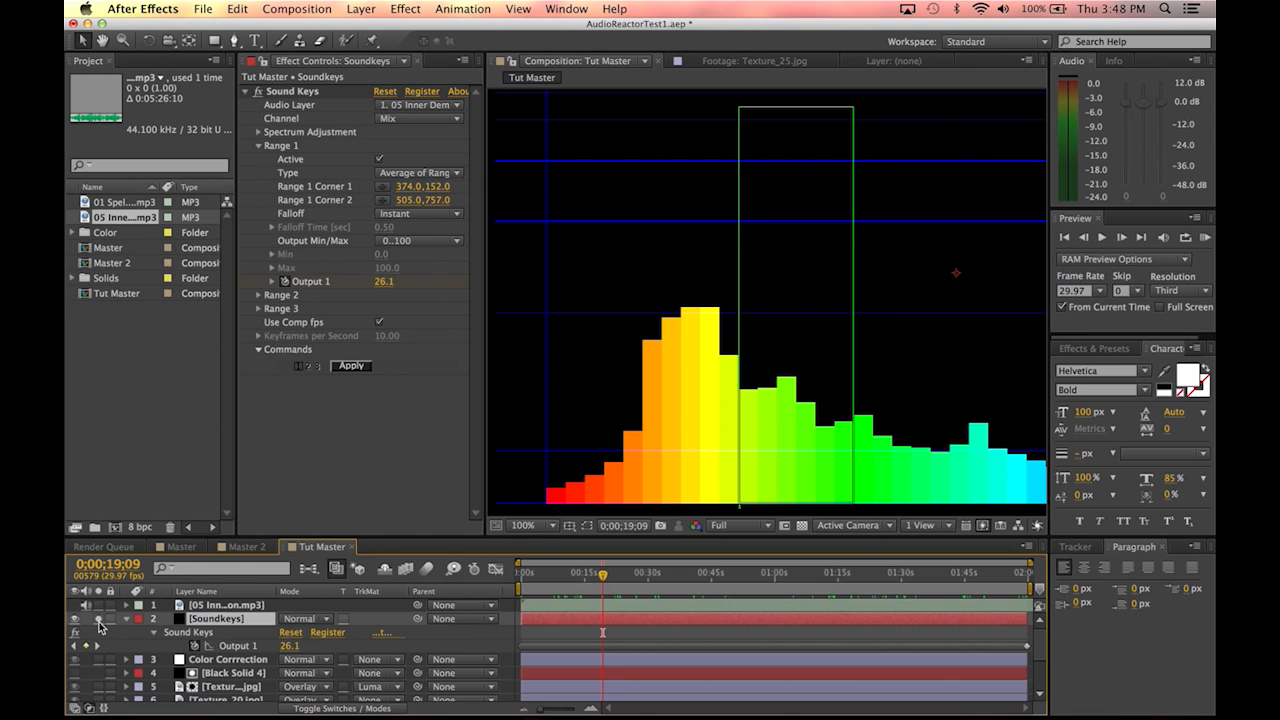
{"action": "left_click", "coordinate": [76, 622]}
{"action": "left_click", "coordinate": [76, 622]}
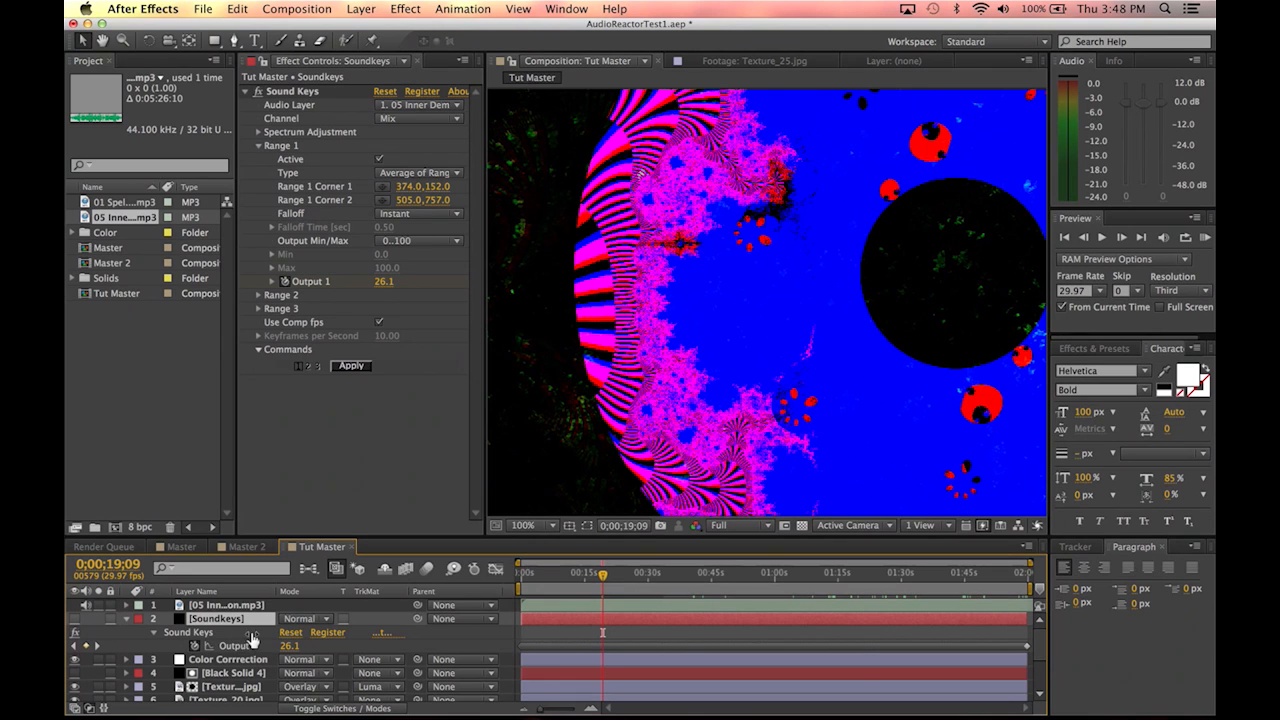
{"action": "key", "text": "super+s"}
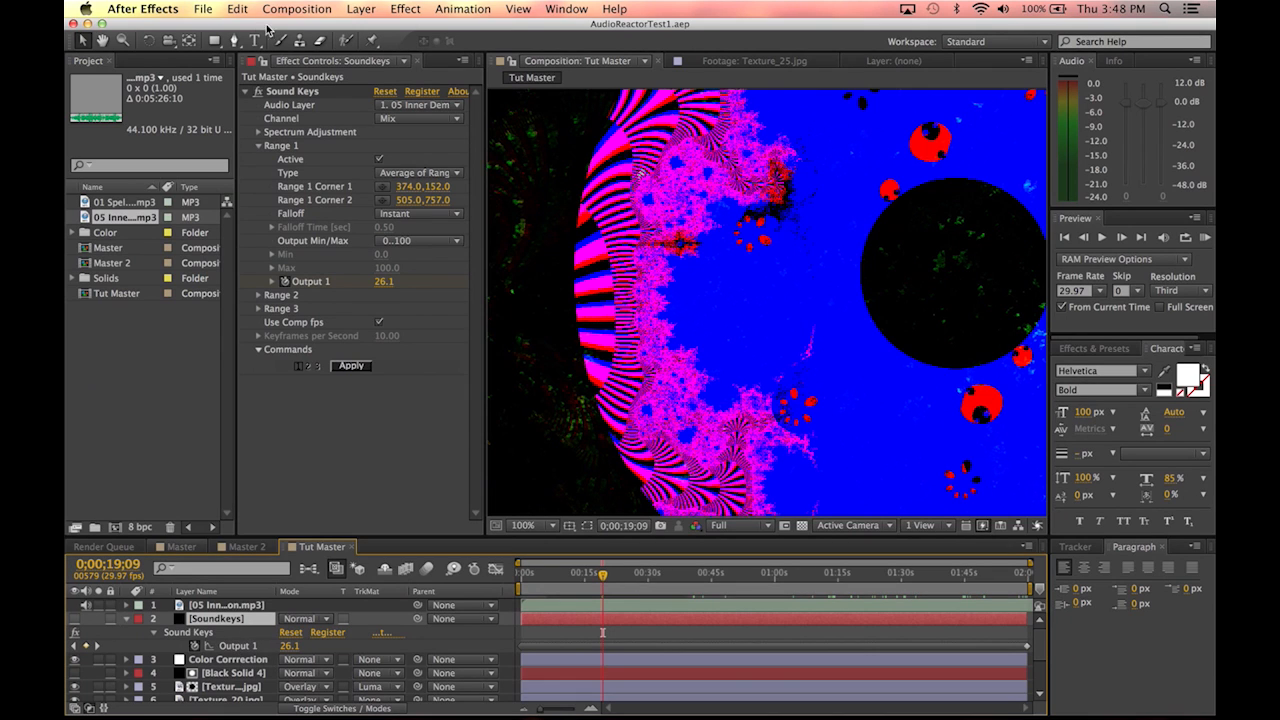
Step: Create a new adjustment layer at the top of Tut Master and apply CC Radial Blur to it
{"action": "left_click", "coordinate": [360, 8]}
{"action": "mouse_move", "coordinate": [378, 27]}
{"action": "left_click", "coordinate": [624, 125]}
{"action": "left_click", "coordinate": [405, 8]}
{"action": "mouse_move", "coordinate": [480, 114]}
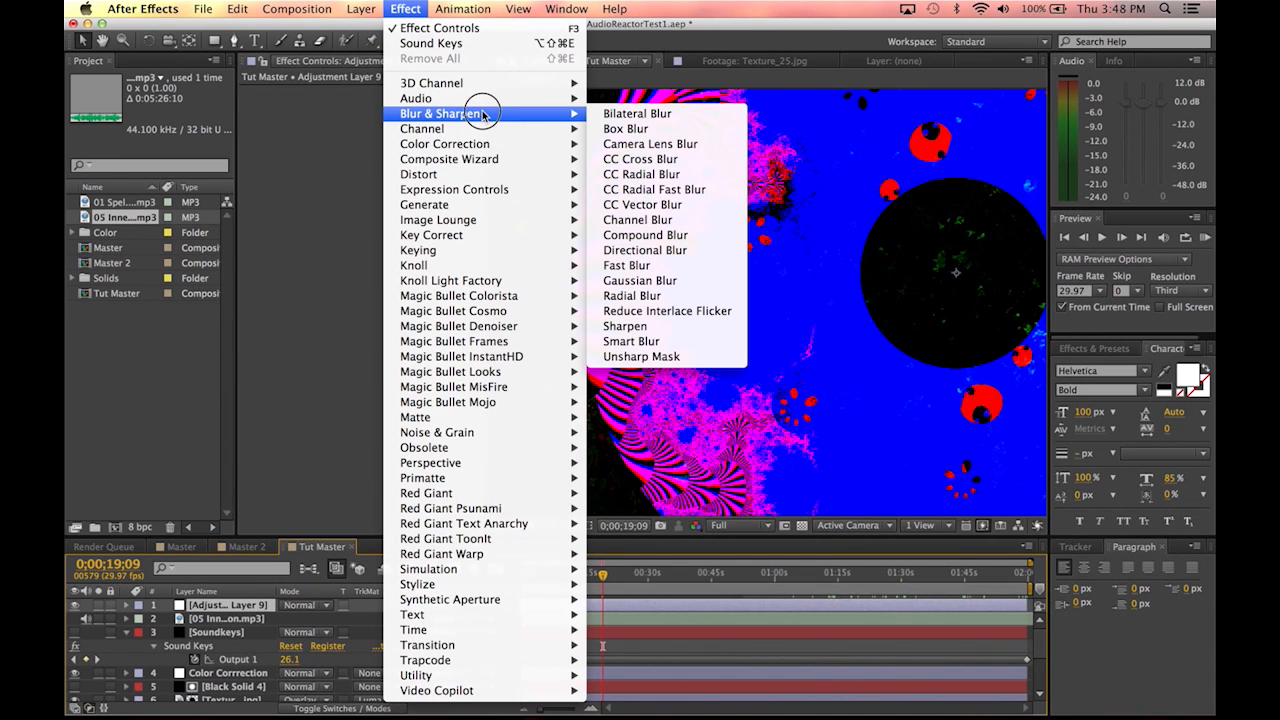
{"action": "left_click", "coordinate": [687, 177]}
Step: Set the CC Radial Blur Amount on the new adjustment layer to 7.0
{"action": "key", "text": "comma"}
{"action": "key", "text": "comma"}
{"action": "key", "text": "comma"}
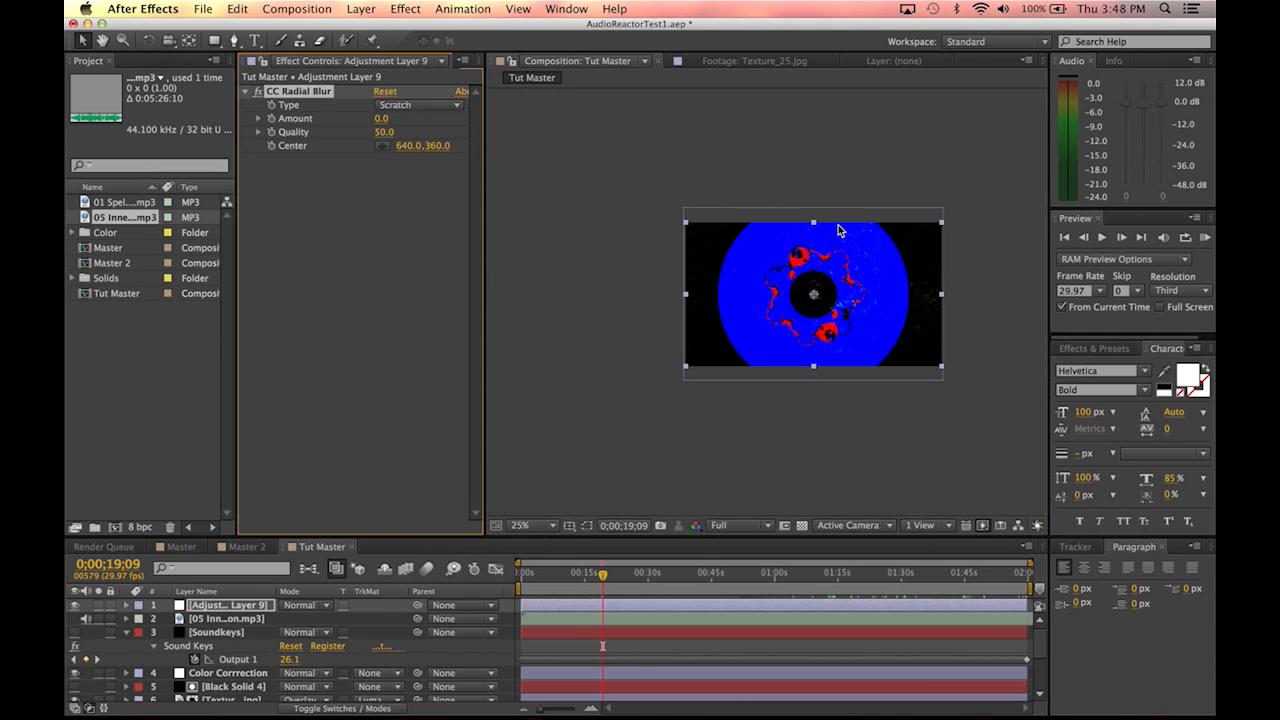
{"action": "key", "text": "period"}
{"action": "key", "text": "period"}
{"action": "key", "text": "period"}
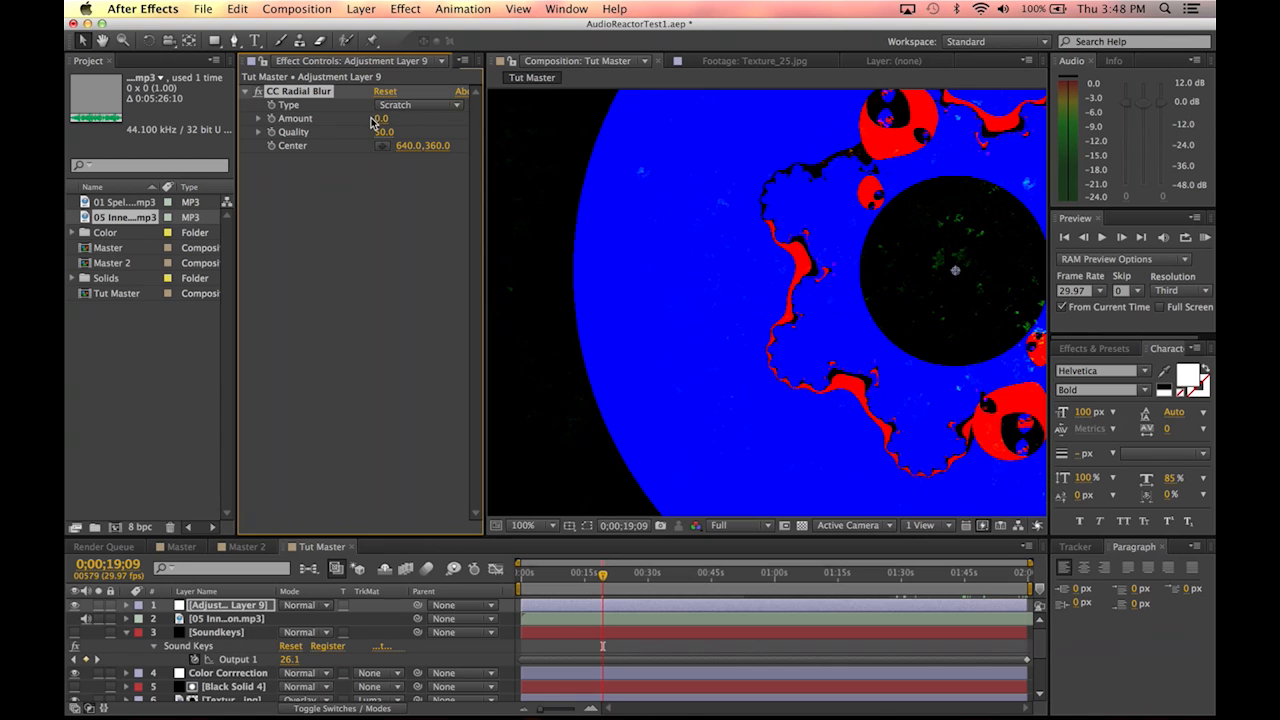
{"action": "left_click_drag", "start_coordinate": [382, 120], "coordinate": [447, 135]}
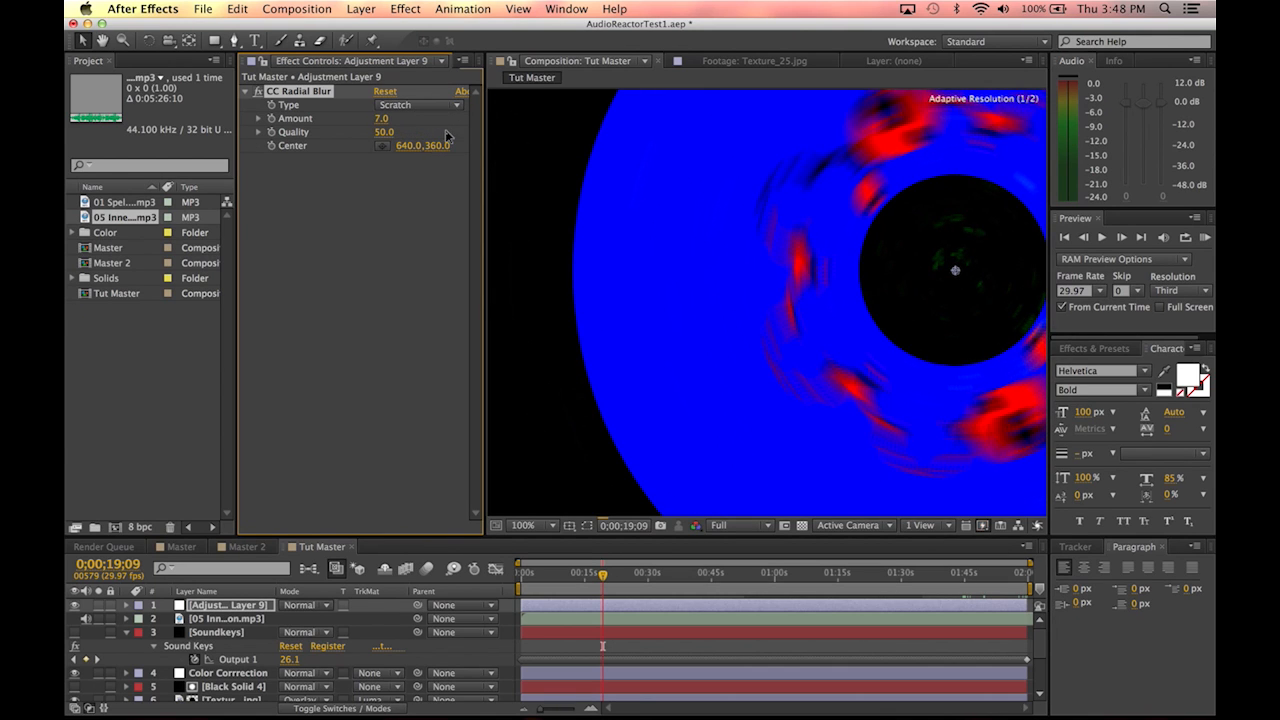
Step: Undo the CC Radial Blur Amount change on the adjustment layer and save the project
{"action": "key", "text": "super+z"}
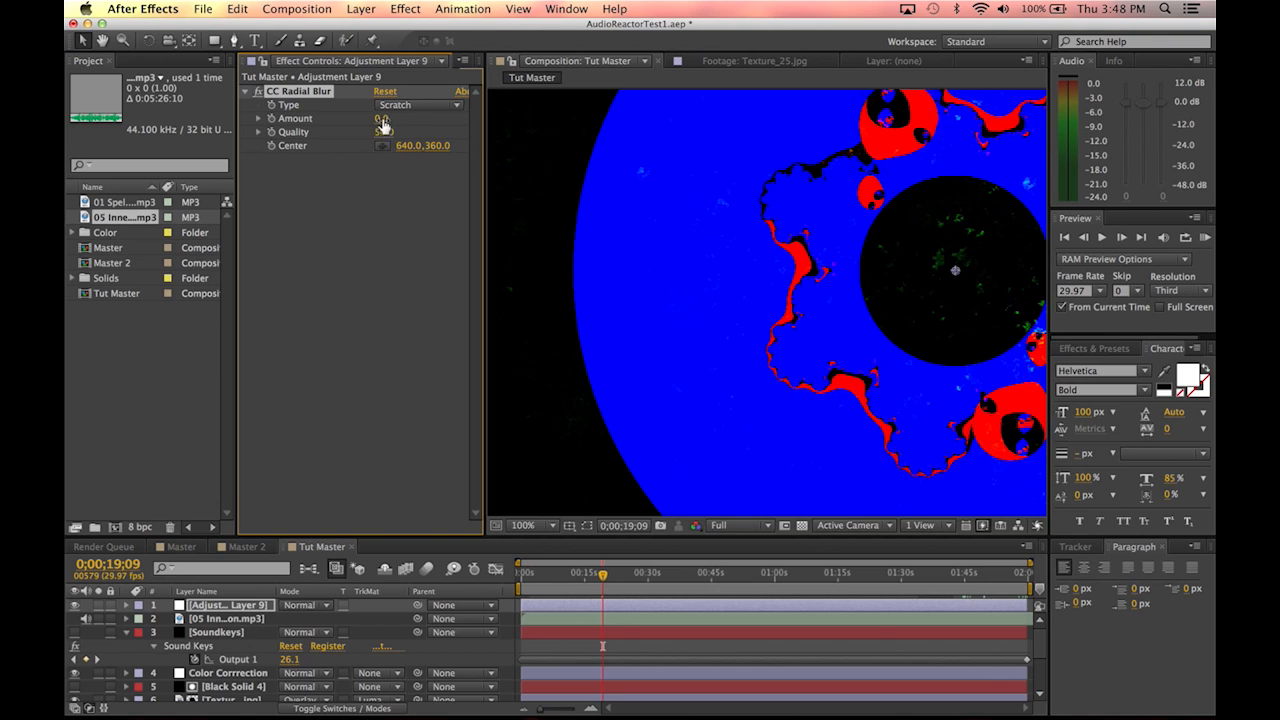
{"action": "key", "text": "super+s"}
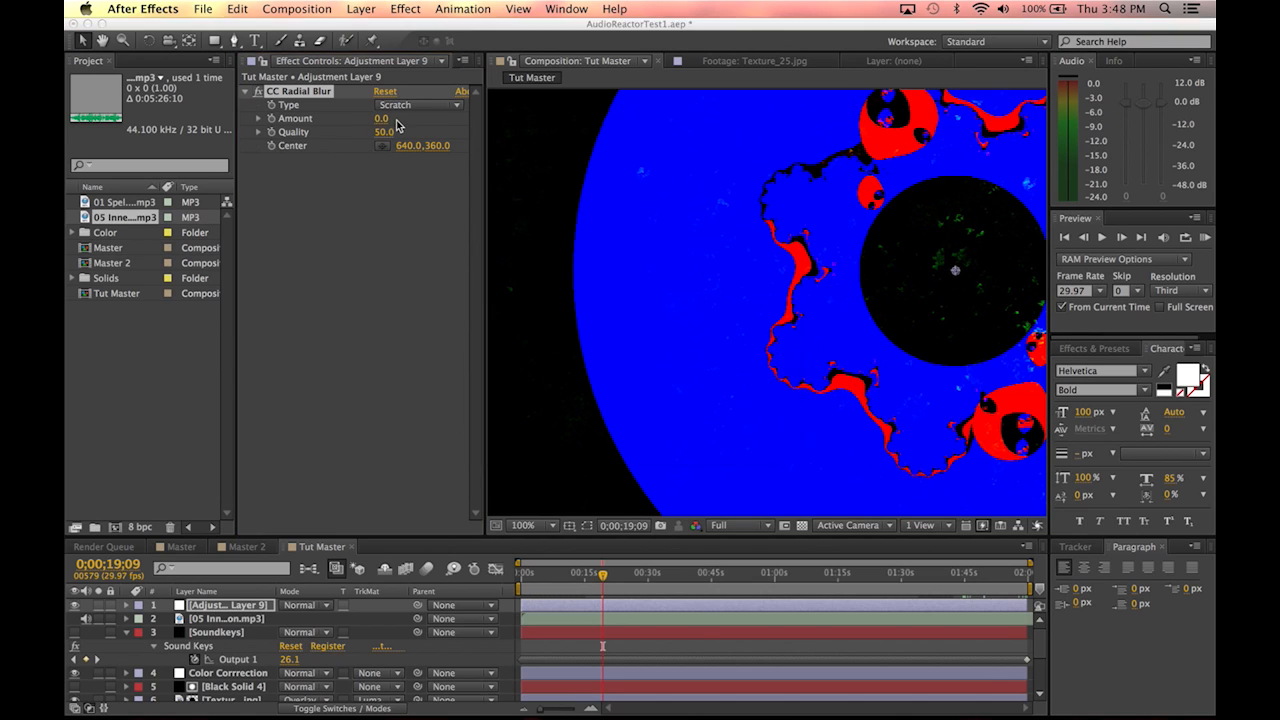
{"action": "left_click_drag", "start_coordinate": [381, 118], "coordinate": [408, 127]}
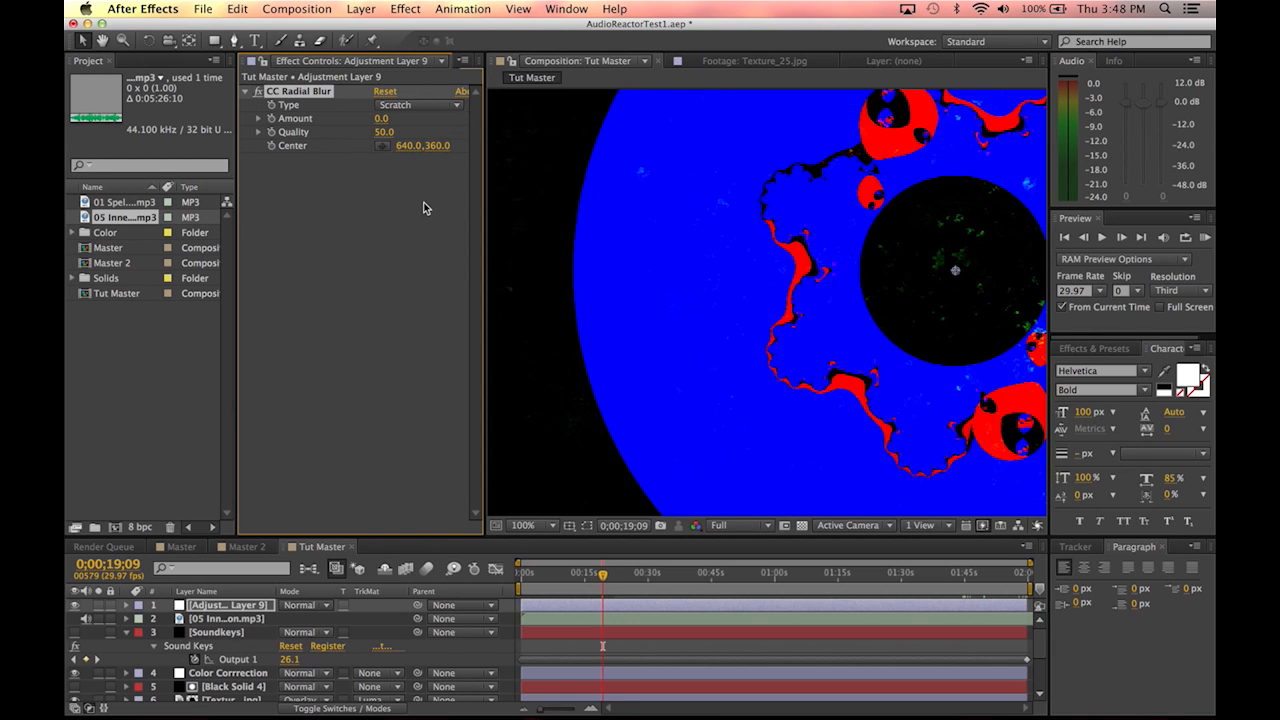
Step: Add an expression to the CC Radial Blur Amount that links it to Sound Keys Output 1 on the Soundkeys layer
{"action": "left_click", "coordinate": [270, 119], "text": "alt"}
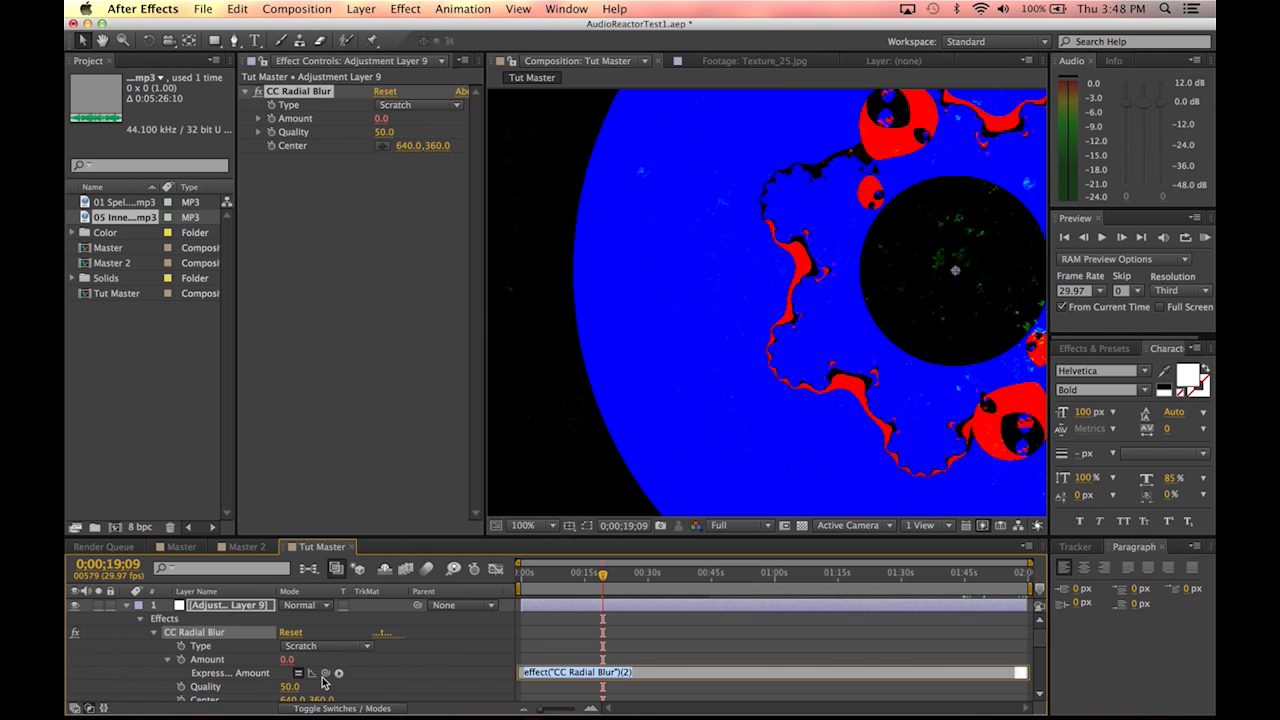
{"action": "scroll", "coordinate": [352, 686], "scroll_direction": "down", "scroll_amount": 1}
{"action": "scroll", "coordinate": [352, 686], "scroll_direction": "down", "scroll_amount": 1}
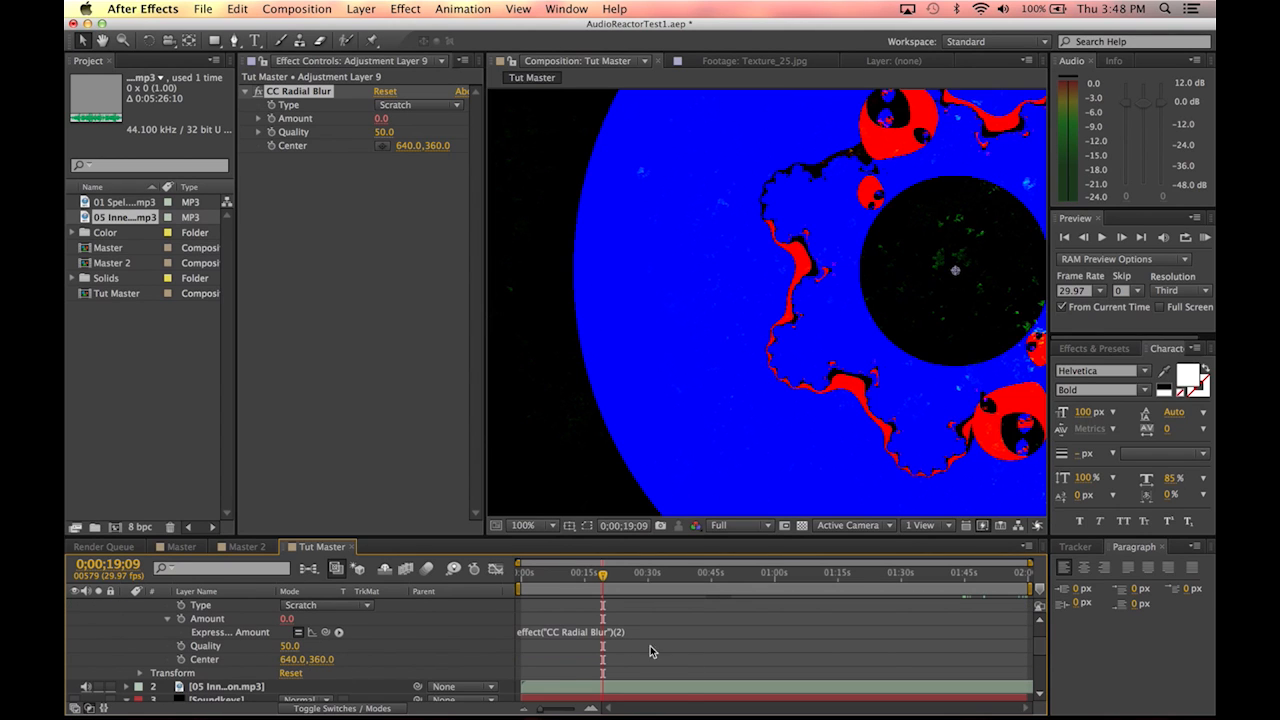
{"action": "scroll", "coordinate": [327, 642], "scroll_direction": "down", "scroll_amount": 2}
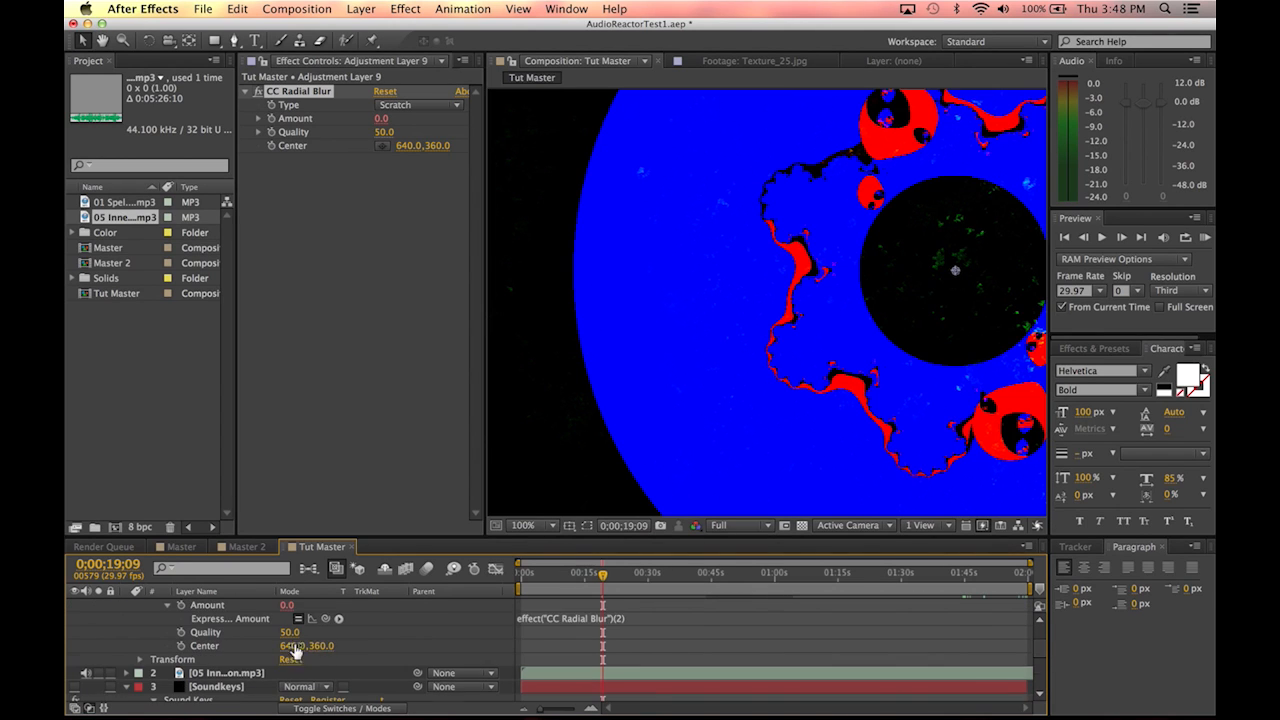
{"action": "left_click", "coordinate": [218, 673]}
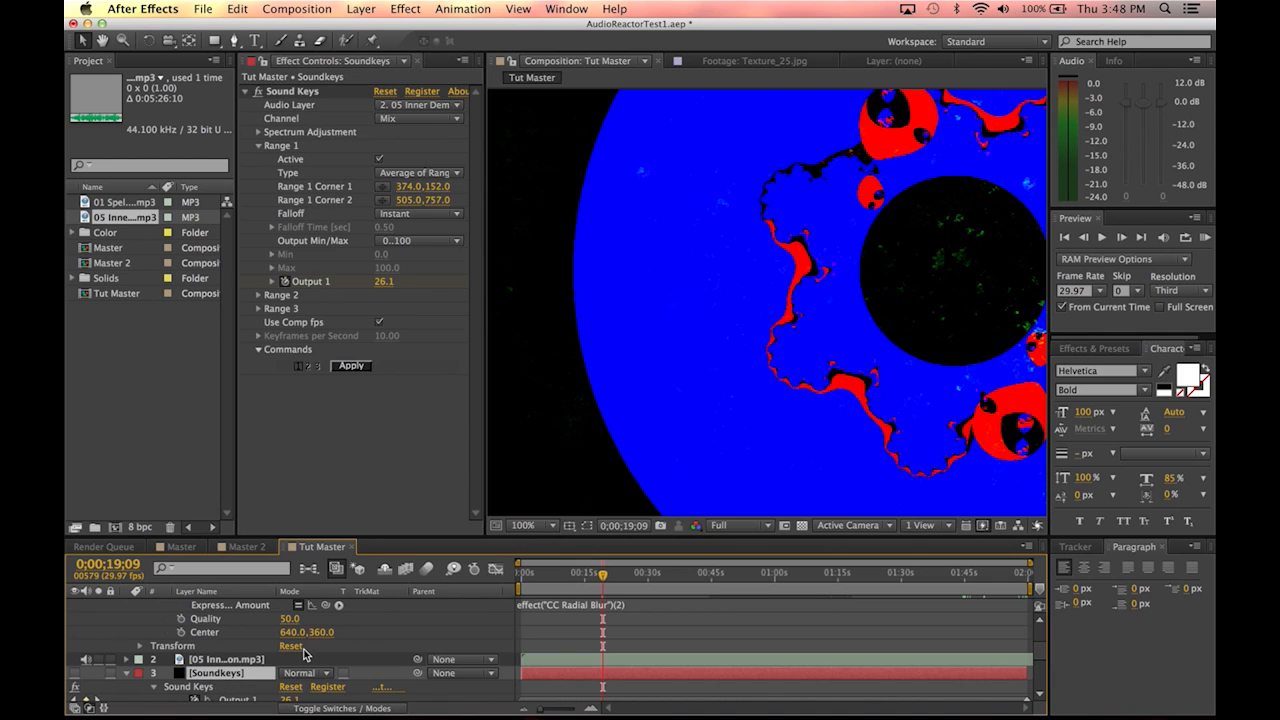
{"action": "scroll", "coordinate": [340, 630], "scroll_direction": "up", "scroll_amount": 2}
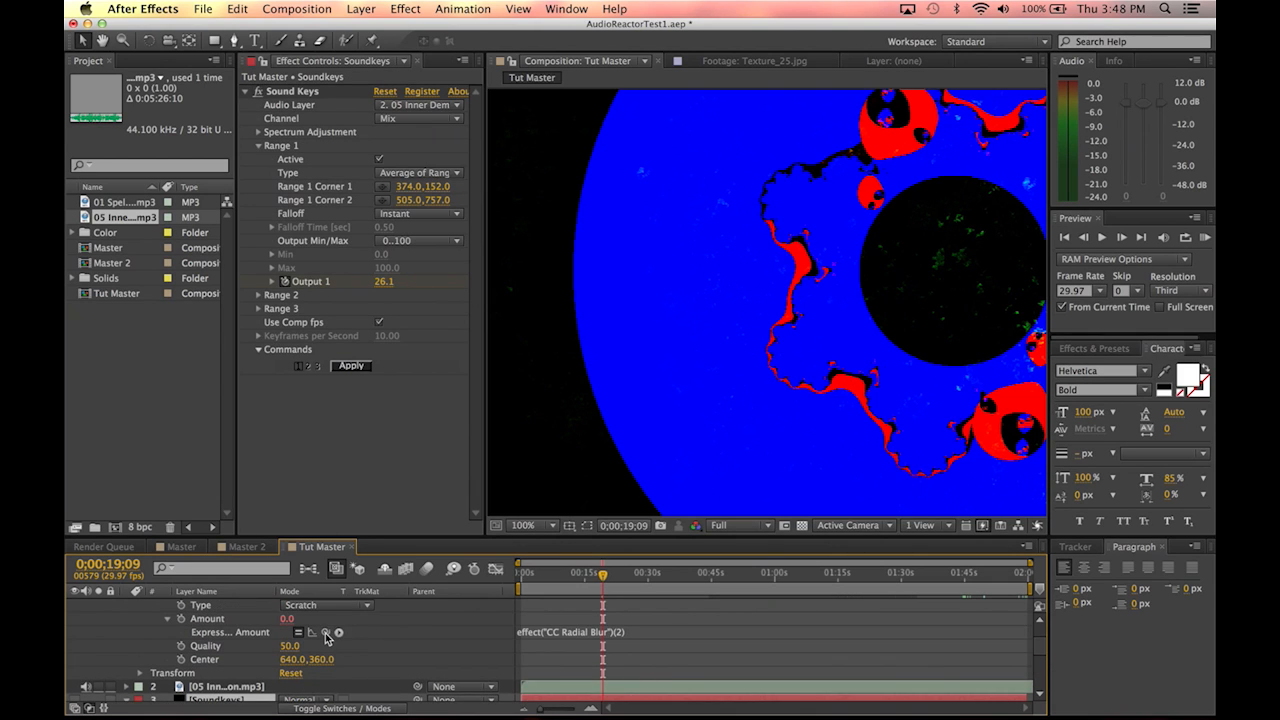
{"action": "left_click", "coordinate": [325, 636]}
{"action": "left_click_drag", "start_coordinate": [325, 633], "coordinate": [326, 289]}
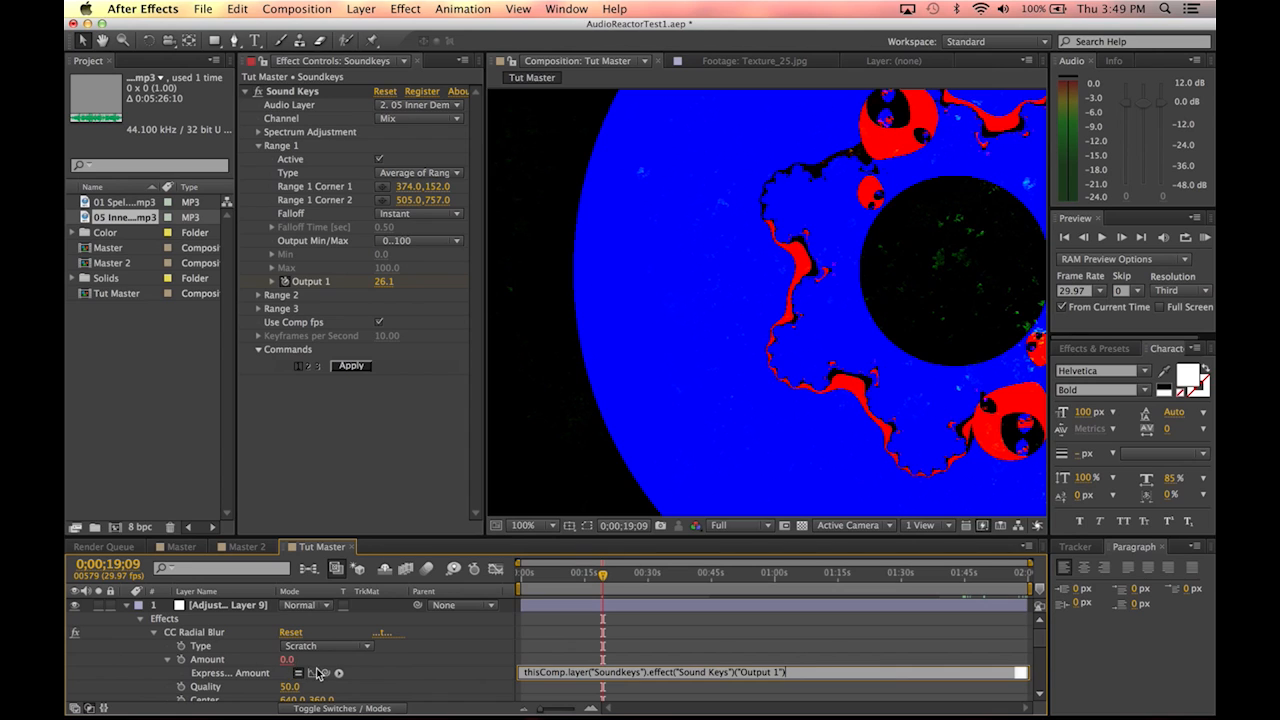
{"action": "left_click", "coordinate": [574, 638]}
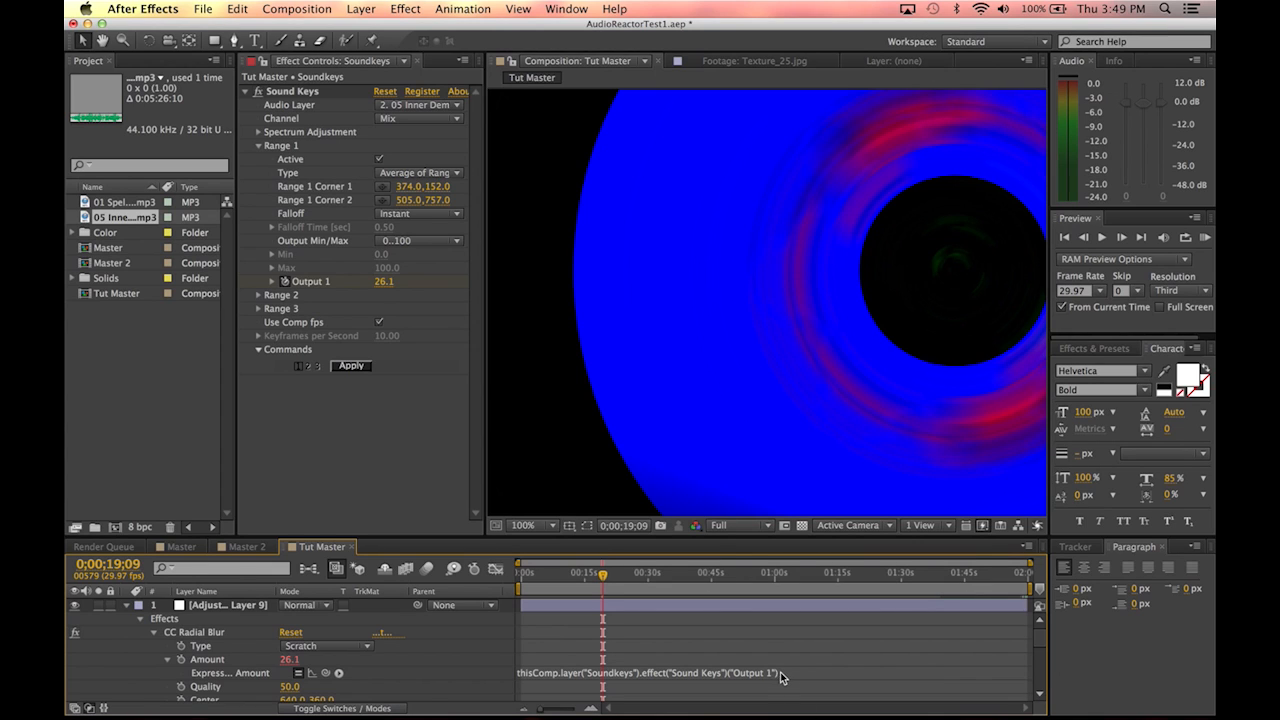
Step: Edit the Amount expression to subtract 5 from the Sound Keys Output 1 value and divide the result by 5
{"action": "left_click", "coordinate": [700, 673]}
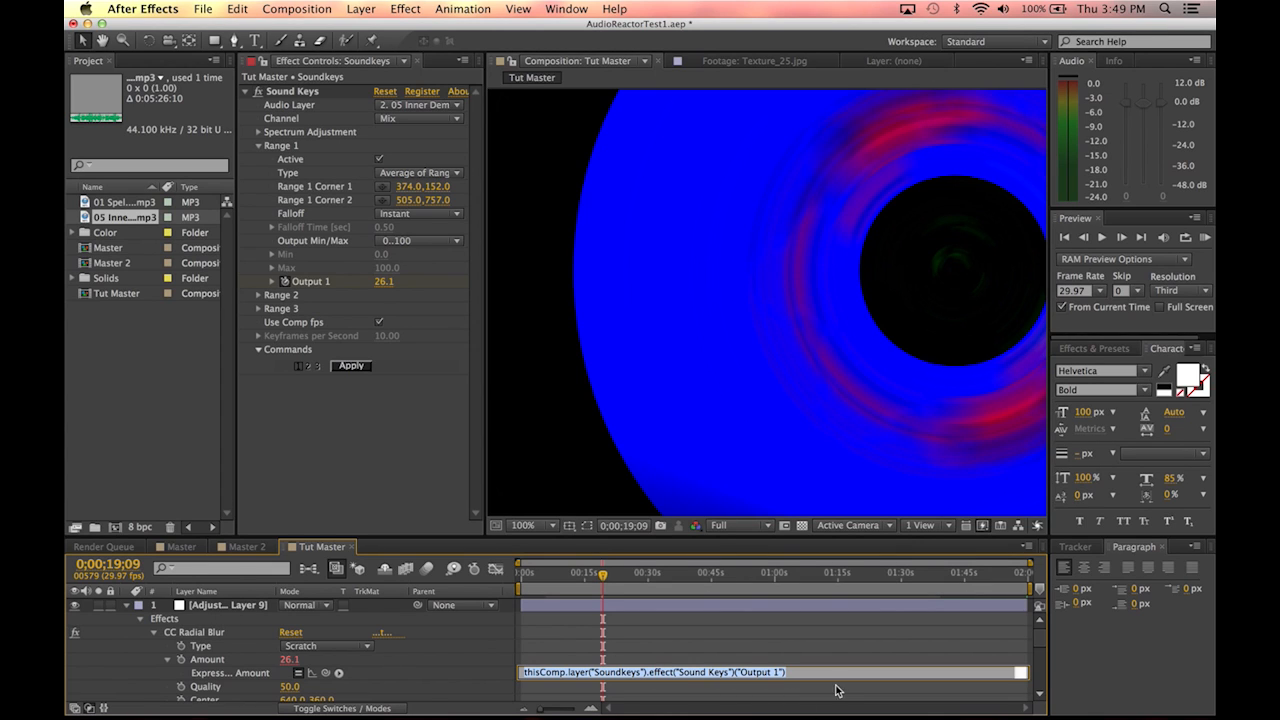
{"action": "left_click", "coordinate": [789, 673]}
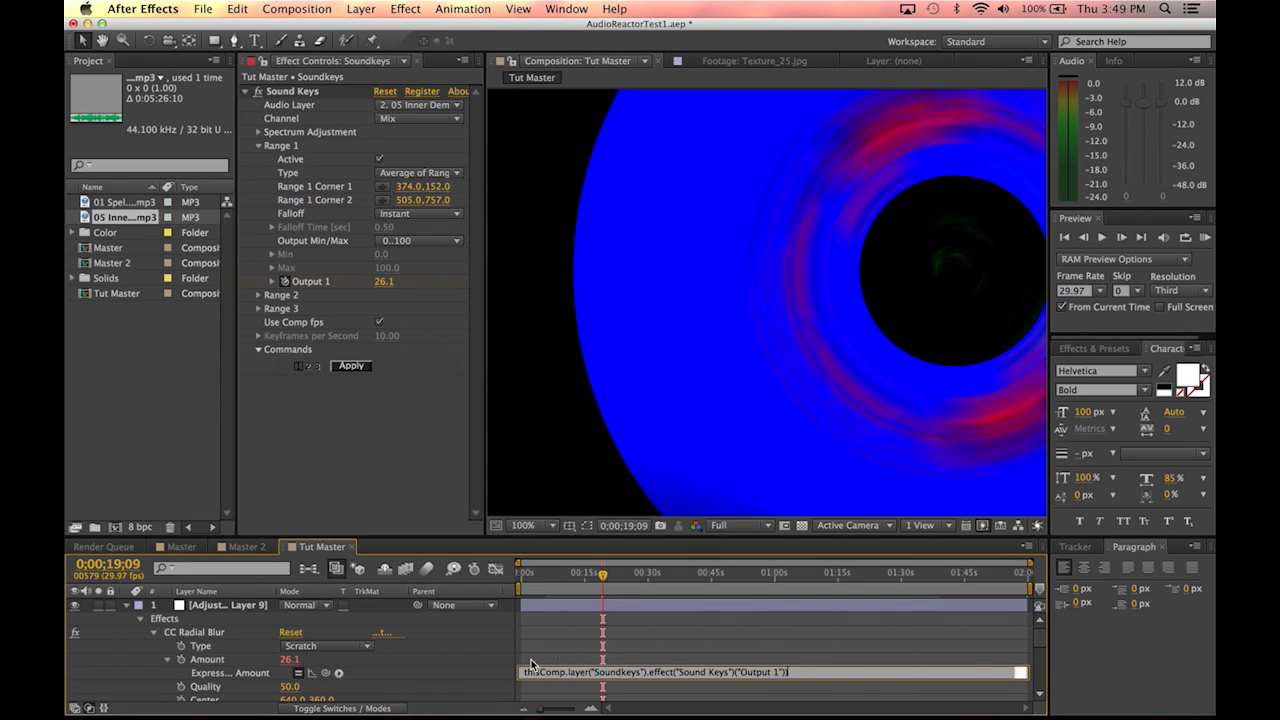
{"action": "type", "text": "("}
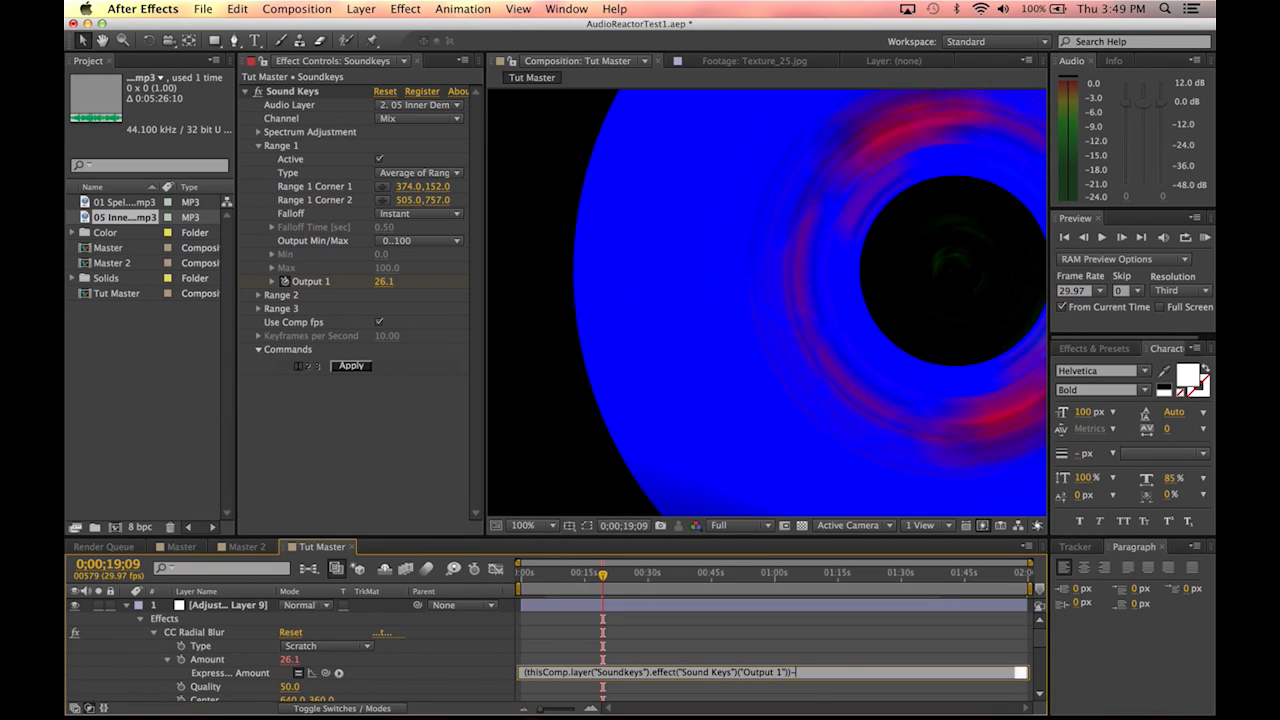
{"action": "type", "text": "5"}
{"action": "left_click", "coordinate": [548, 671]}
{"action": "type", "text": "("}
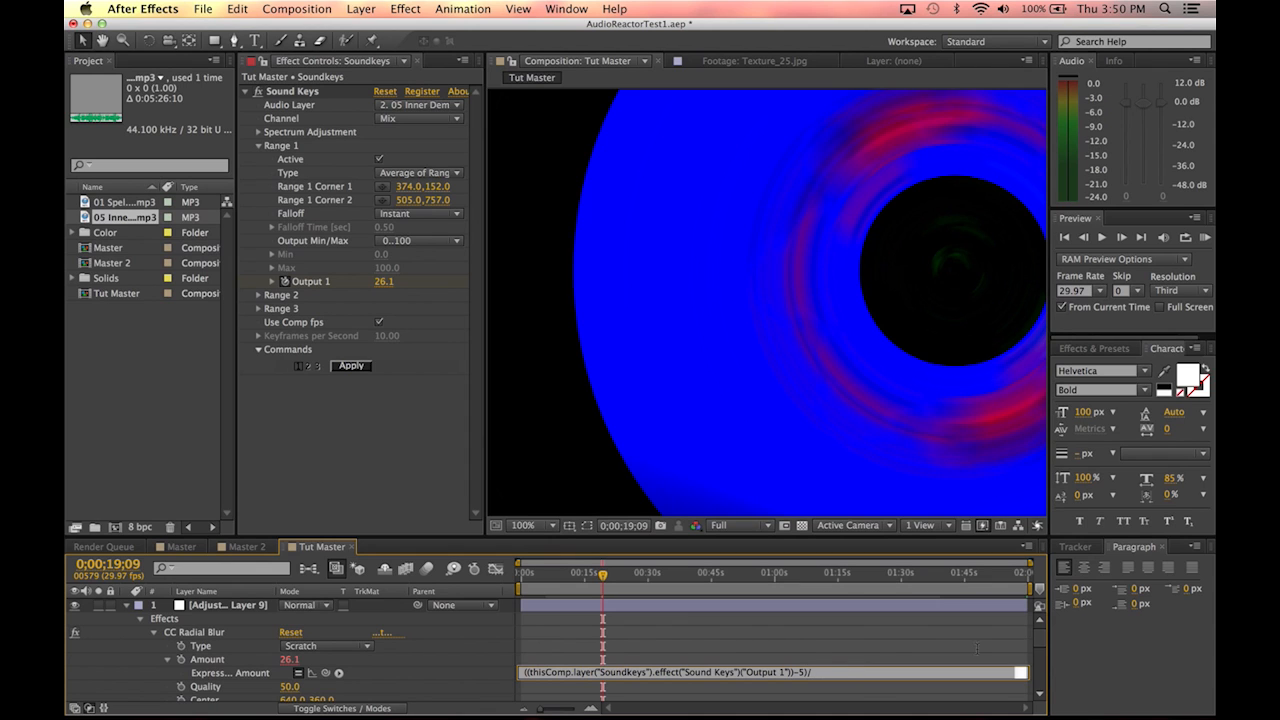
{"action": "type", "text": "5"}
{"action": "left_click", "coordinate": [845, 633]}
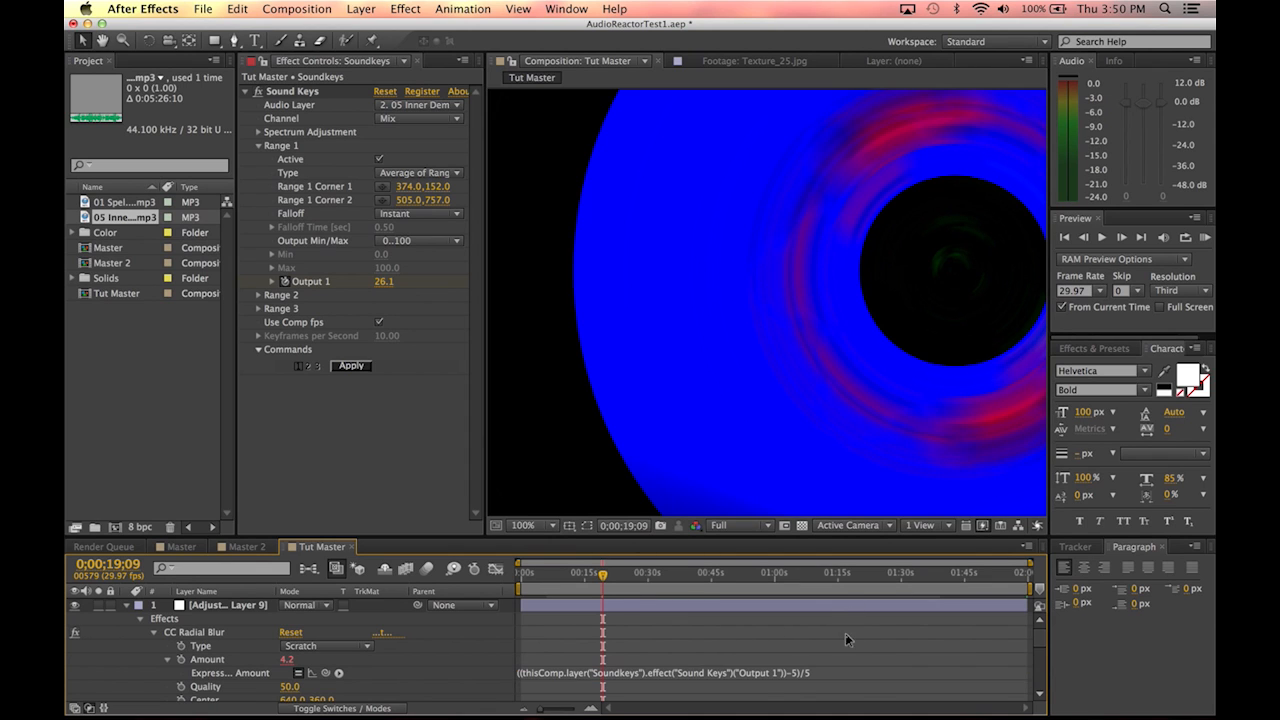
Step: Scrub Tut Master through 0;00;31;19, 0;00;14;06 and 0;01;07;26 to examine the audio-driven blur, and view the composition at 50%
{"action": "left_click_drag", "start_coordinate": [536, 578], "coordinate": [655, 580]}
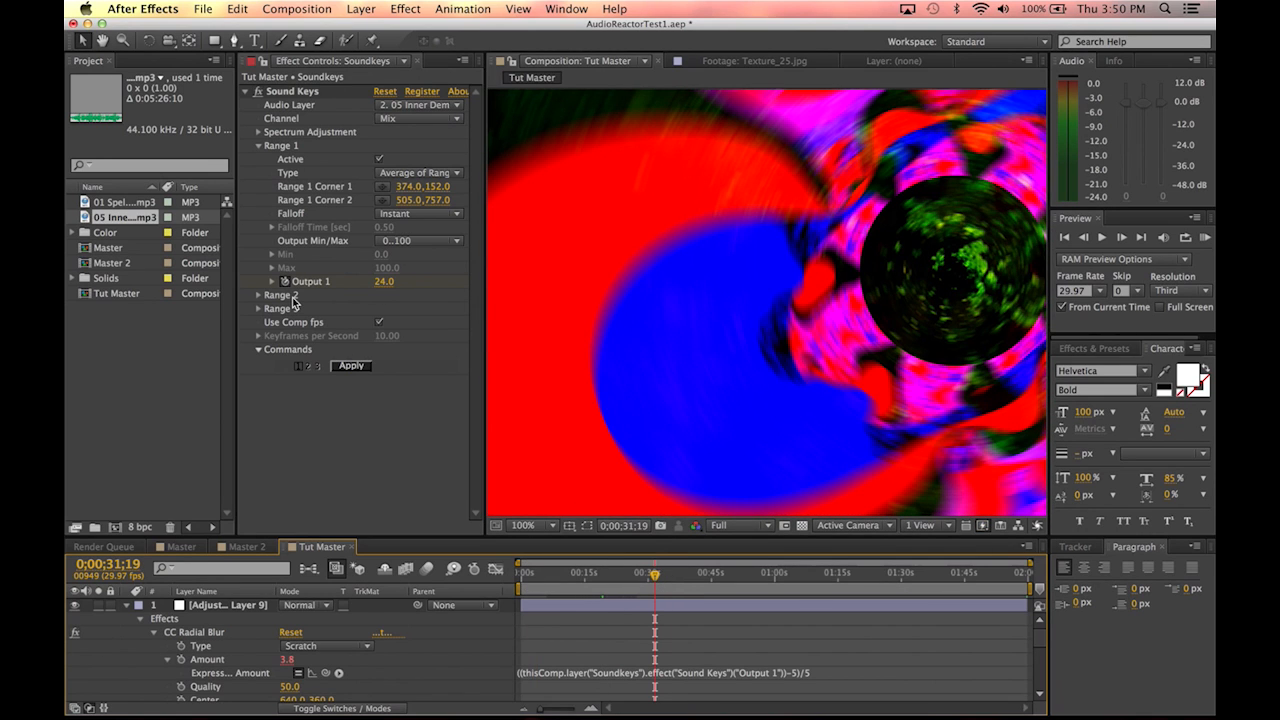
{"action": "left_click_drag", "start_coordinate": [588, 574], "coordinate": [583, 578]}
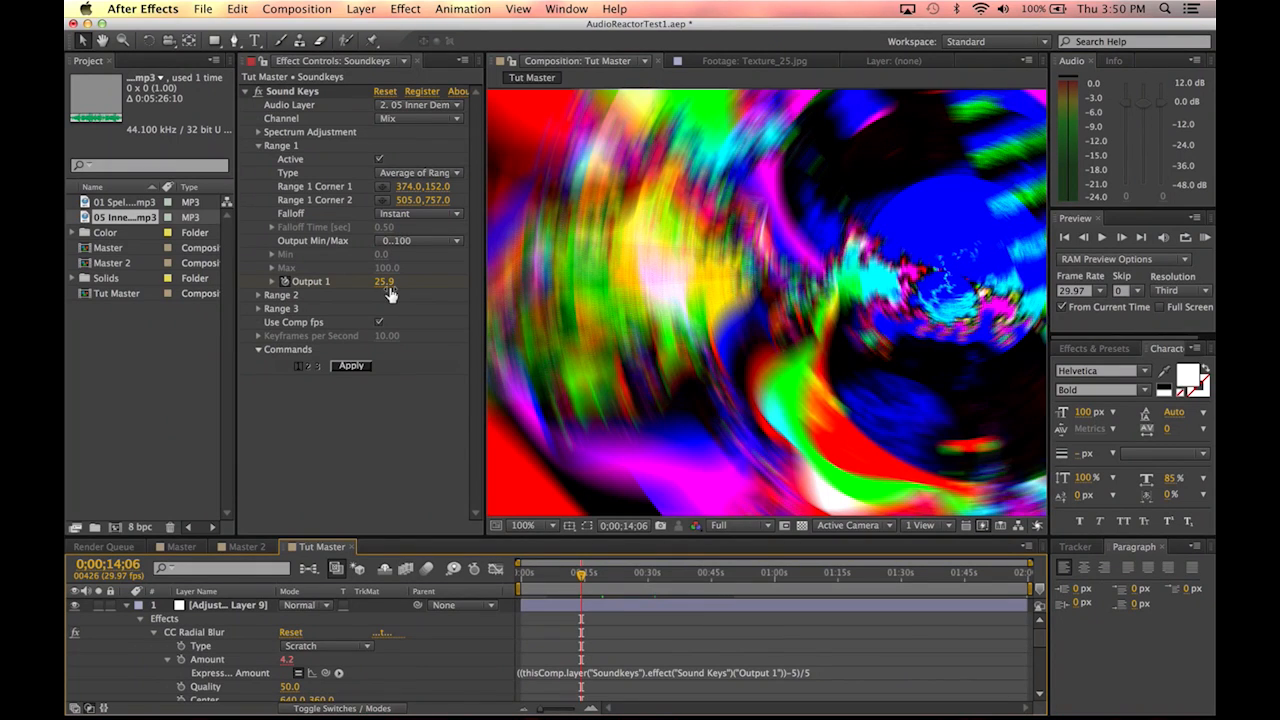
{"action": "left_click_drag", "start_coordinate": [674, 576], "coordinate": [728, 578]}
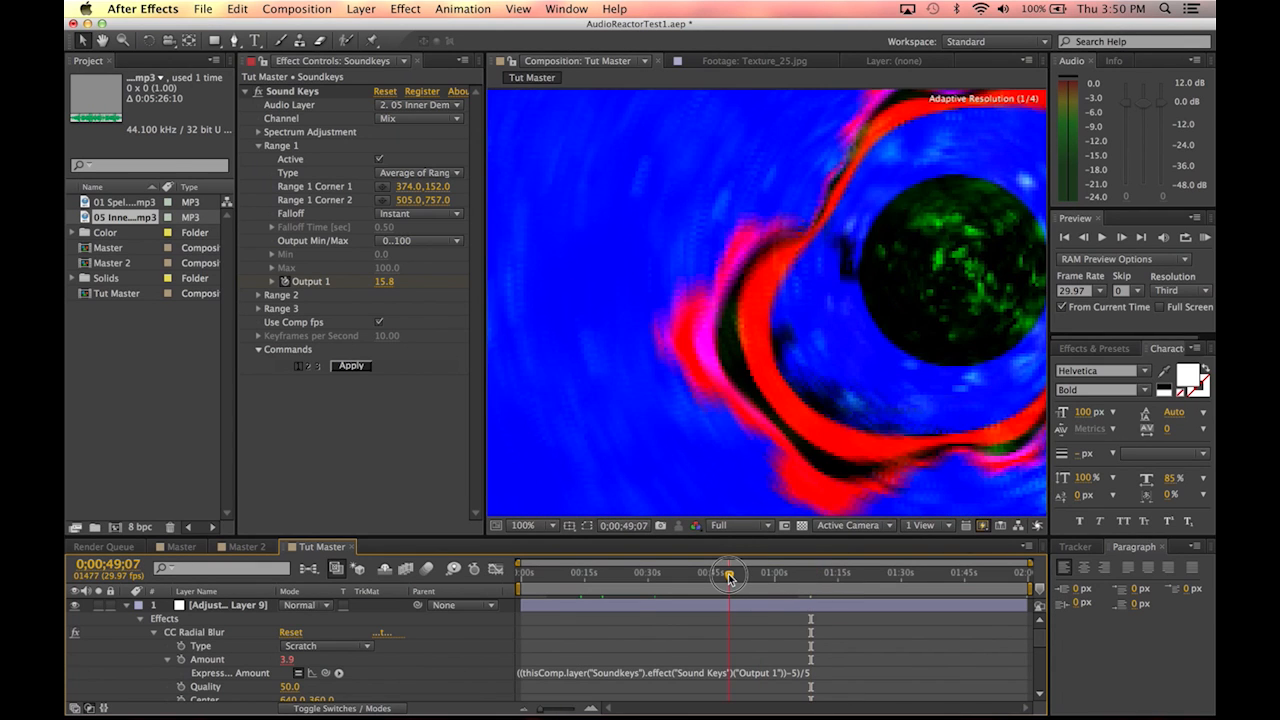
{"action": "left_click_drag", "start_coordinate": [729, 577], "coordinate": [808, 580]}
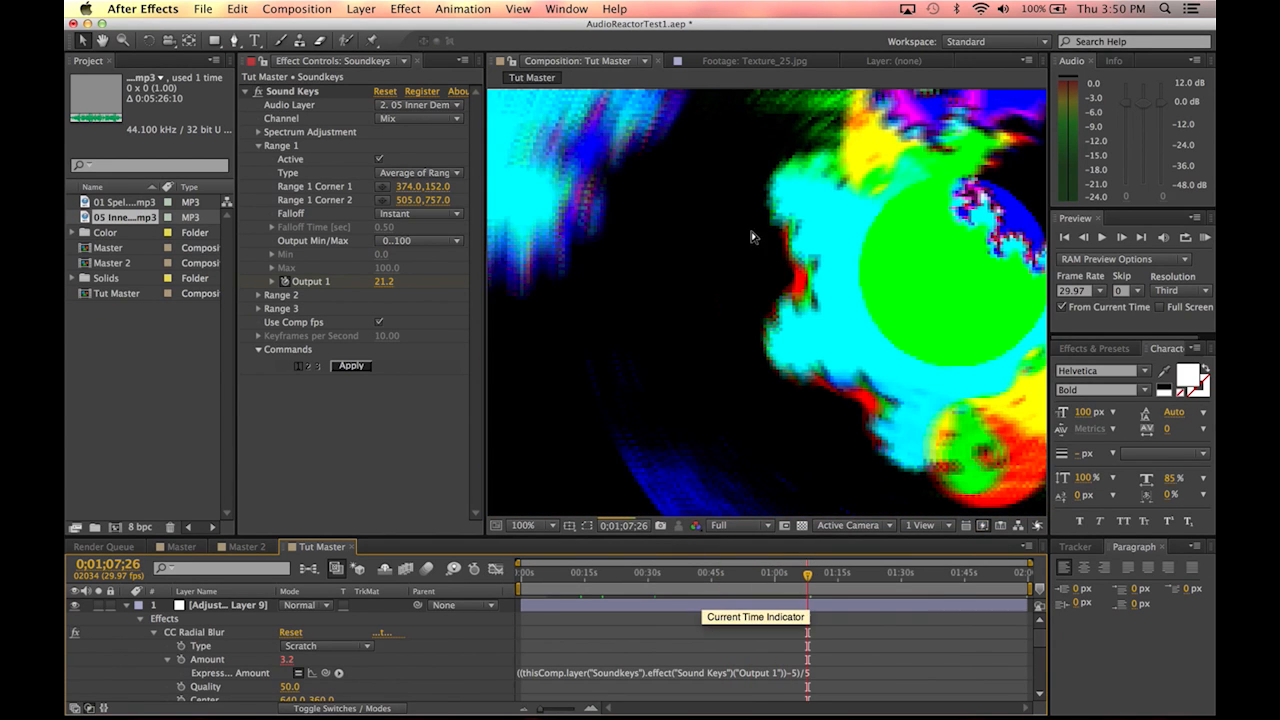
{"action": "scroll", "coordinate": [751, 237], "scroll_direction": "down", "scroll_amount": 2}
{"action": "scroll", "coordinate": [841, 296], "scroll_direction": "up", "scroll_amount": 8}
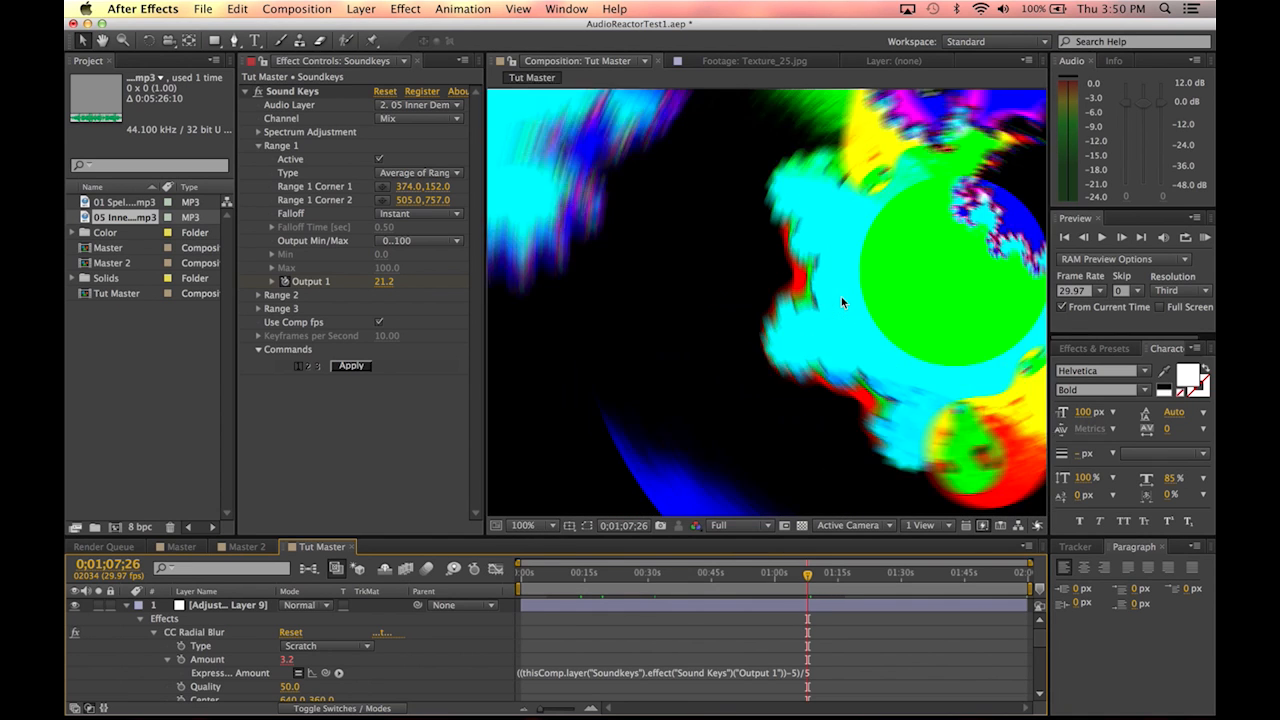
{"action": "scroll", "coordinate": [841, 296], "scroll_direction": "down", "scroll_amount": 7}
Step: Move the current time to 0;00;21;06 and run a RAM preview of the blur with the audio, stopping it after playback
{"action": "left_click_drag", "start_coordinate": [630, 591], "coordinate": [320, 580]}
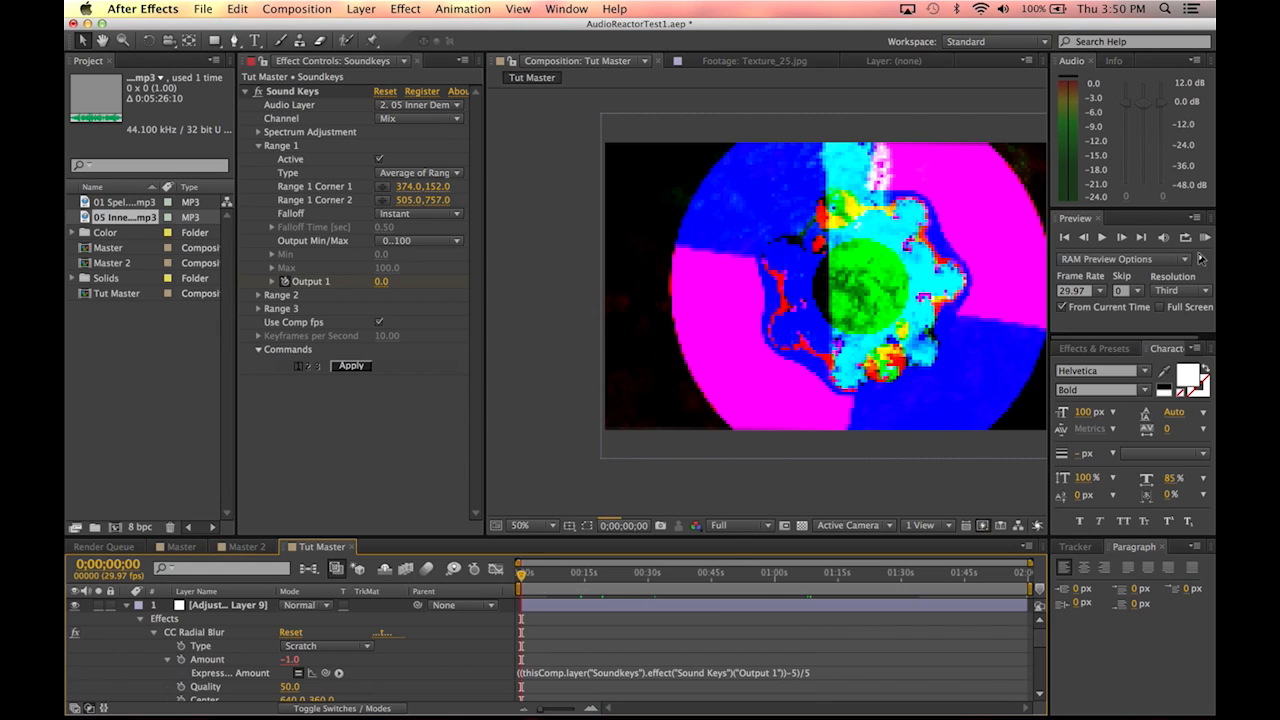
{"action": "left_click", "coordinate": [1206, 238]}
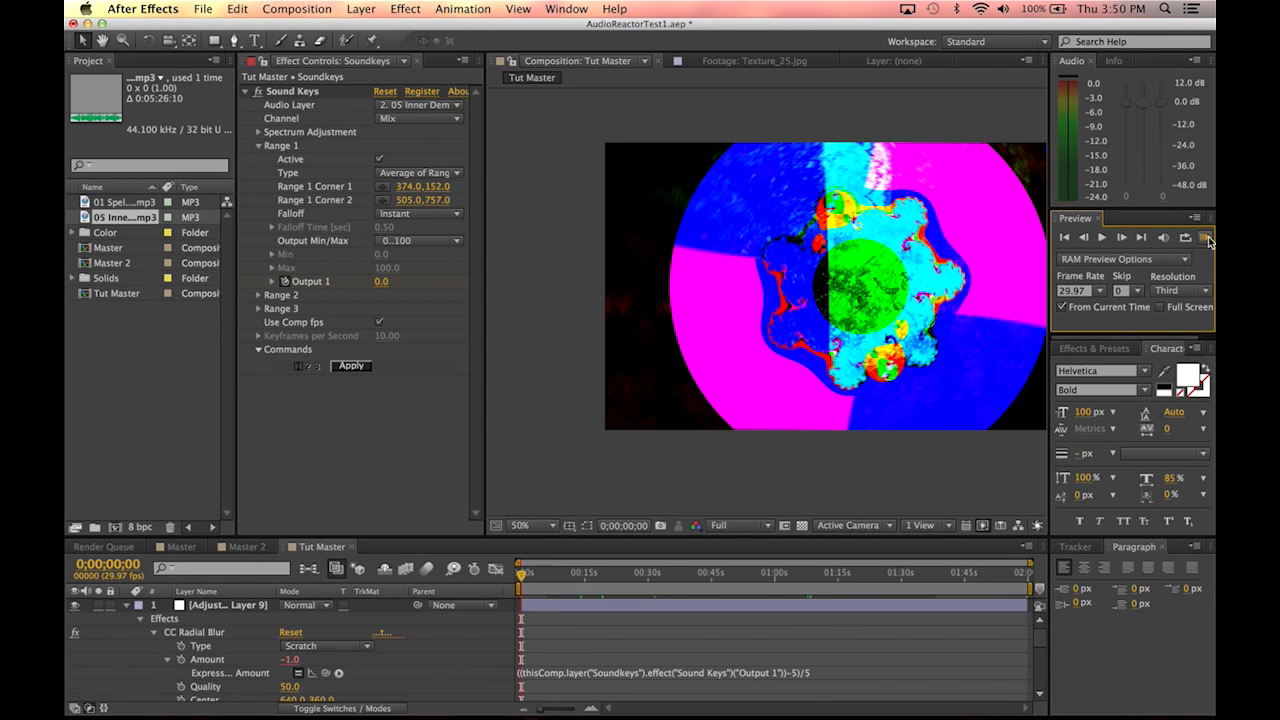
{"action": "left_click", "coordinate": [612, 575]}
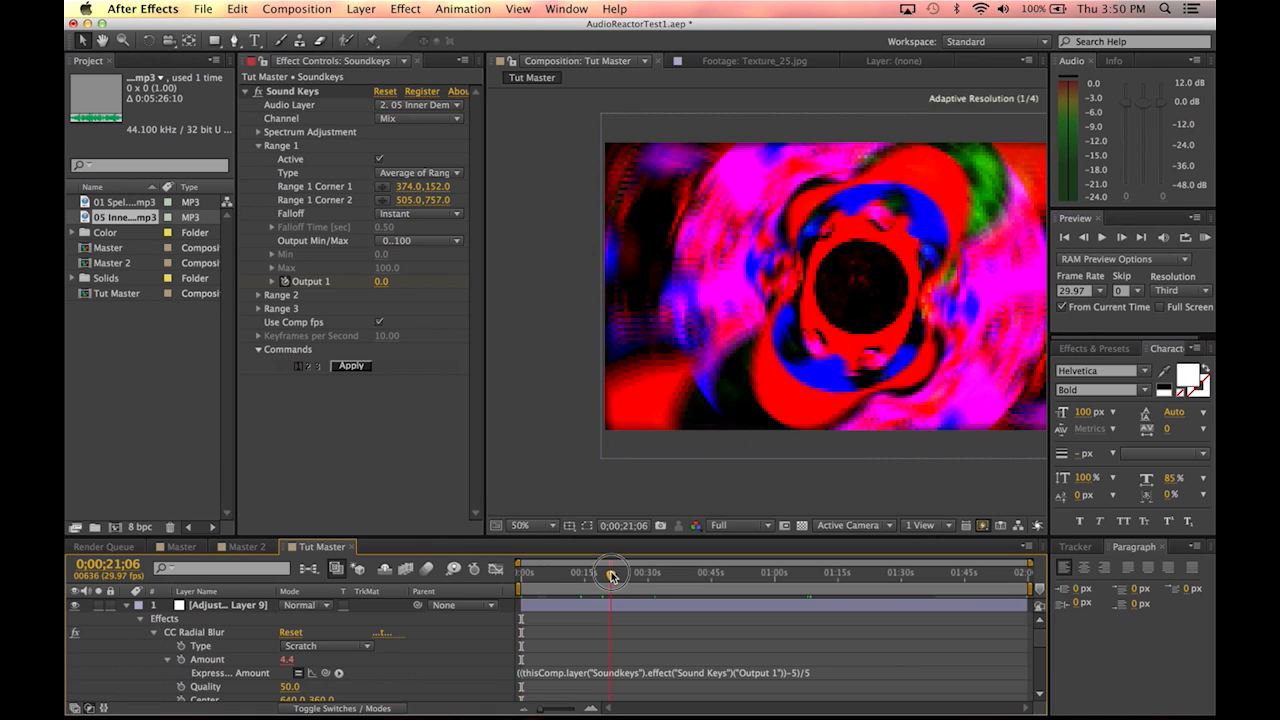
{"action": "left_click", "coordinate": [1206, 243]}
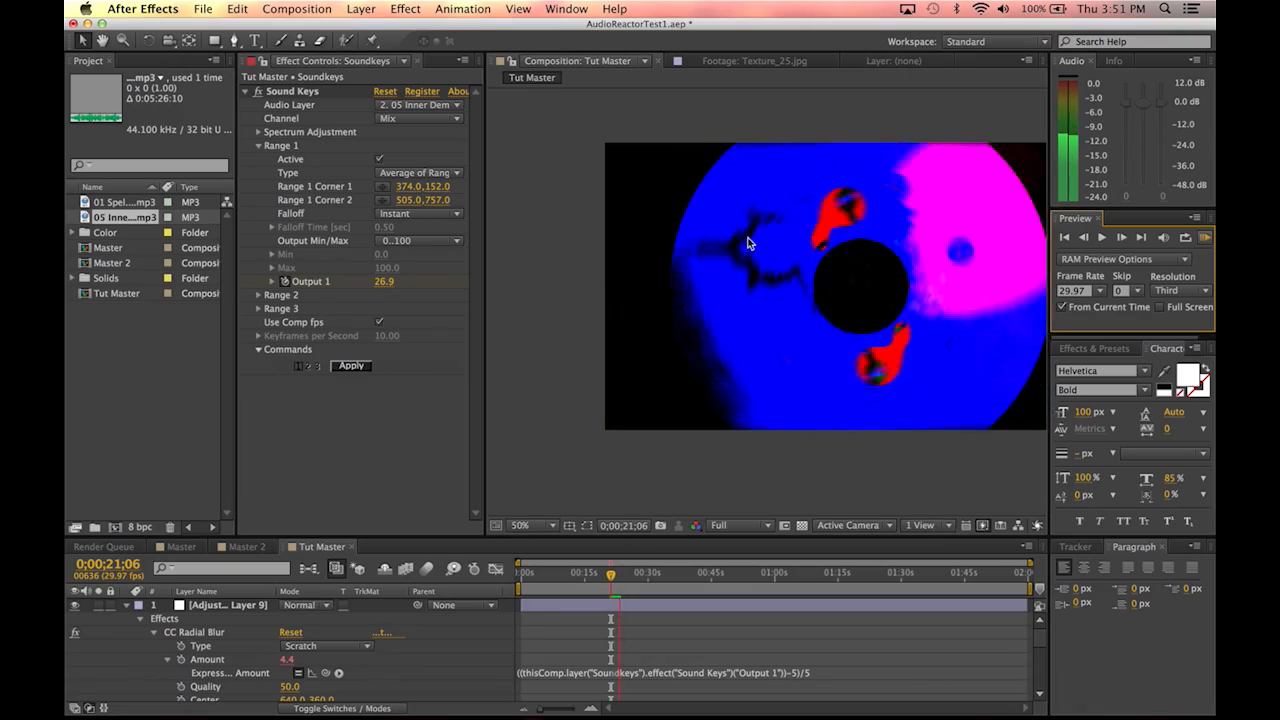
{"action": "key", "text": "space"}
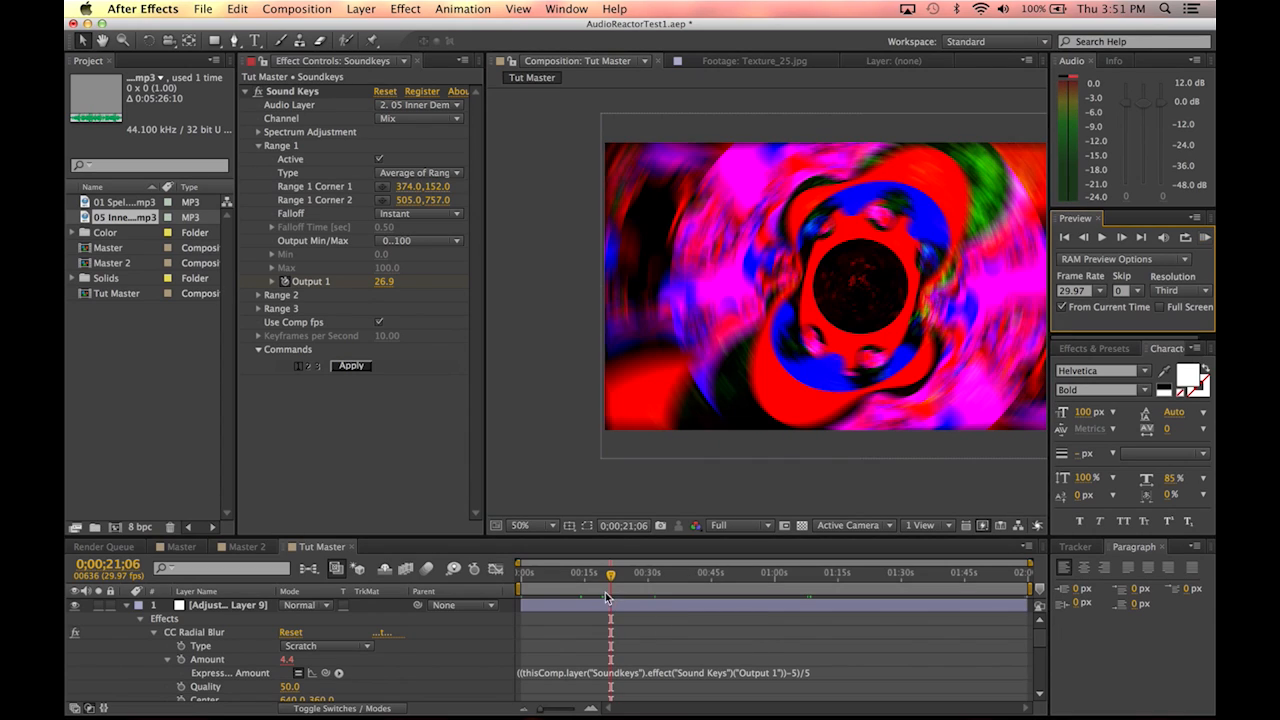
Step: Check the radial blur strength at 0;00;36;11, 0;01;16;06 and 0;01;36;25
{"action": "left_click_drag", "start_coordinate": [608, 580], "coordinate": [673, 576]}
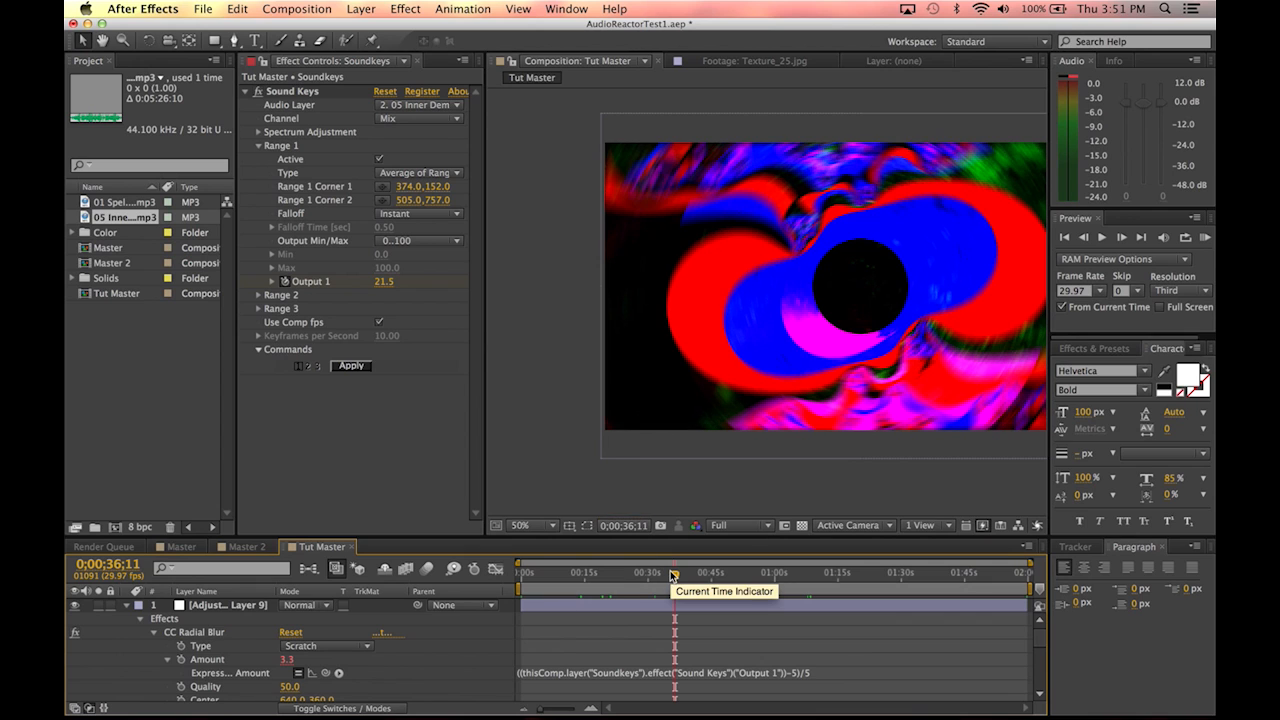
{"action": "left_click", "coordinate": [843, 577]}
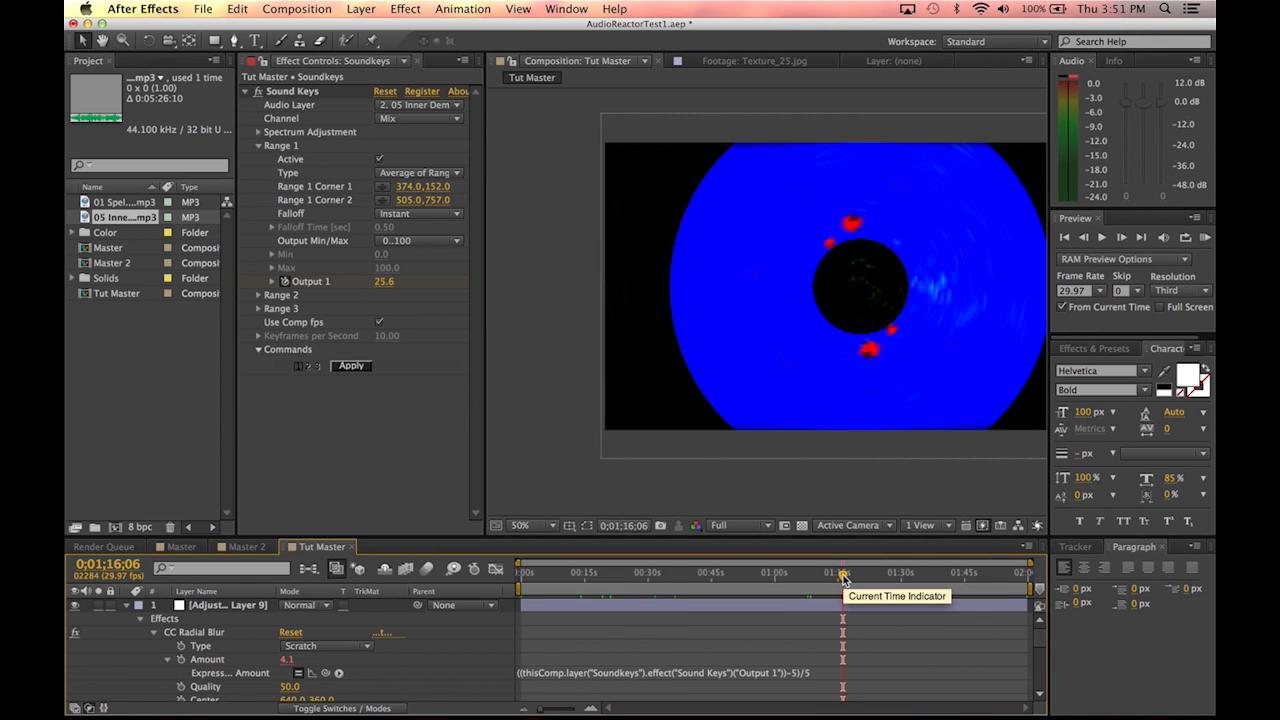
{"action": "left_click", "coordinate": [930, 578]}
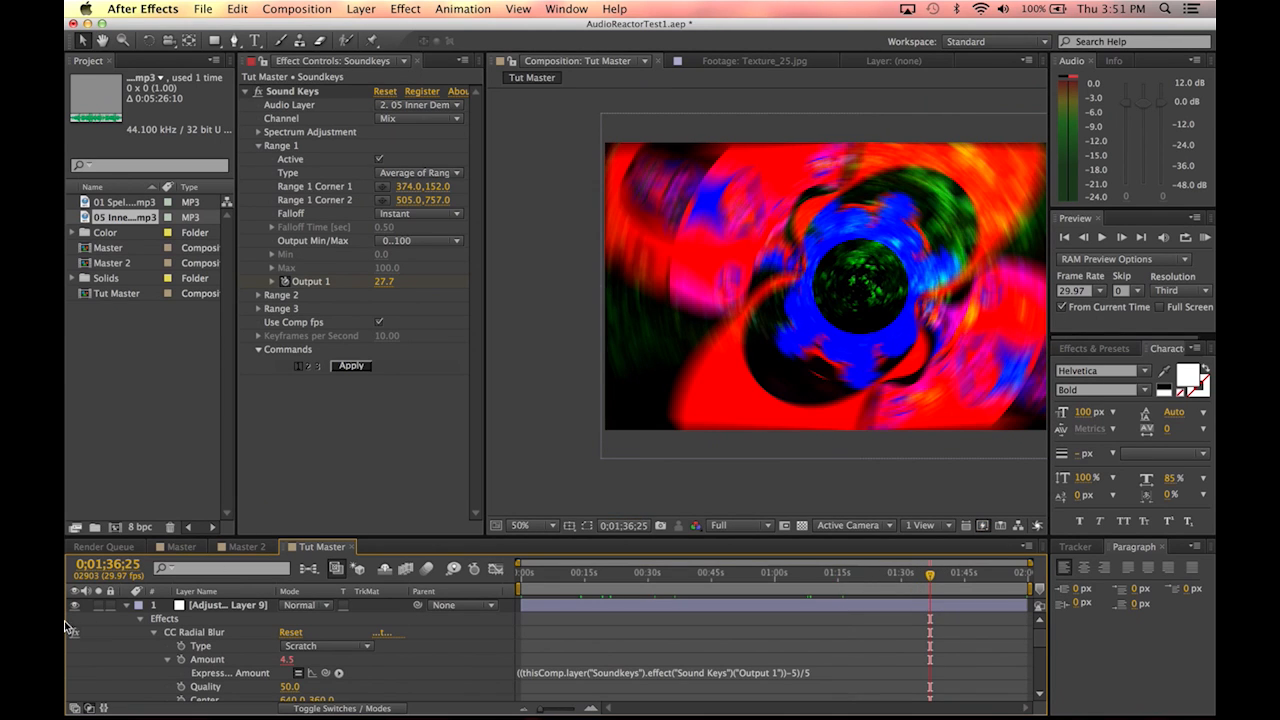
Step: Reveal only the adjustment layer's Amount expression and toggle the layer's visibility to compare the image with and without blur
{"action": "left_click", "coordinate": [190, 608]}
{"action": "key", "text": "u"}
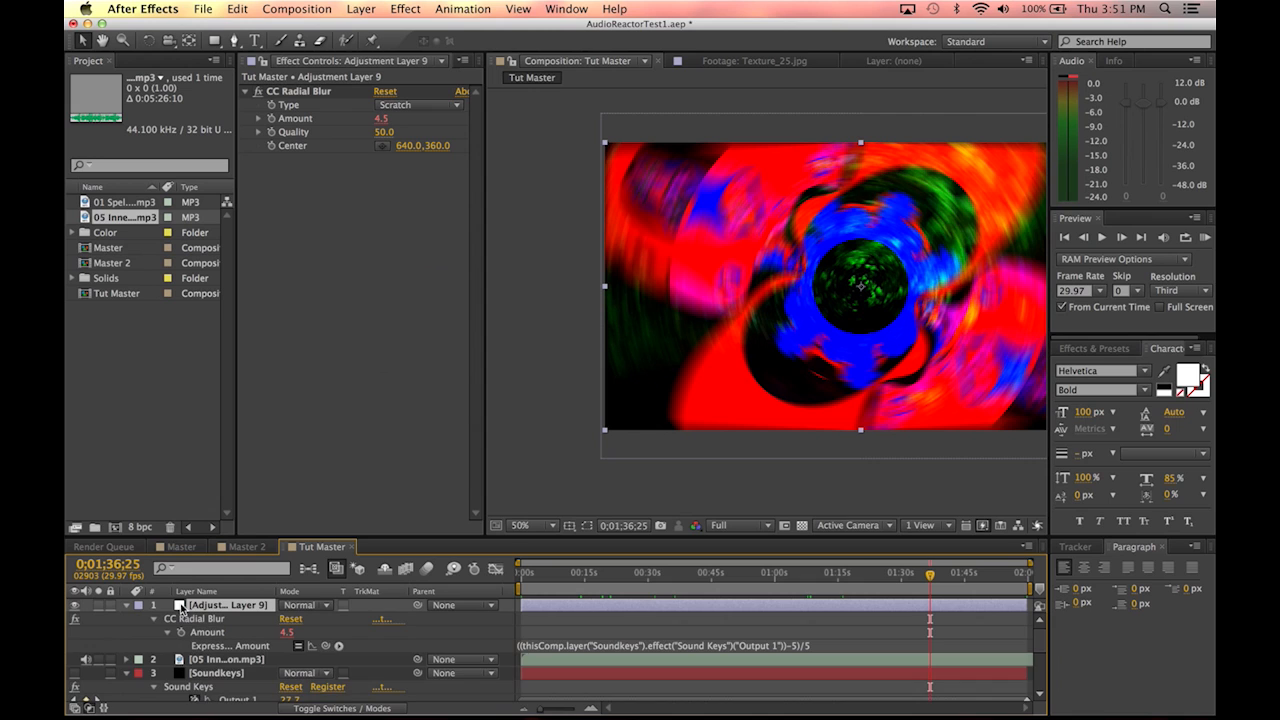
{"action": "left_click", "coordinate": [73, 606]}
{"action": "left_click", "coordinate": [73, 607]}
{"action": "left_click", "coordinate": [73, 607]}
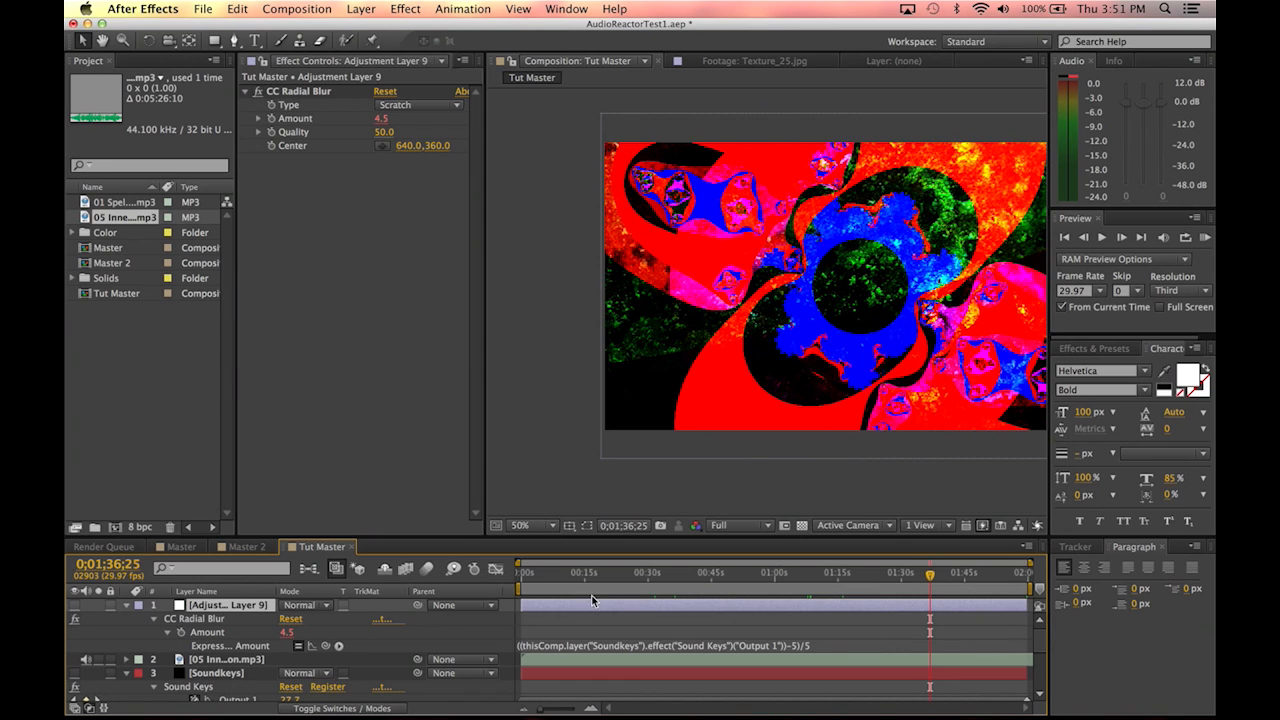
{"action": "left_click", "coordinate": [74, 606]}
Step: Change the divisor in the Amount expression to 10 and check the blur at 0;00;45;08 and 0;00;47;27
{"action": "left_click", "coordinate": [817, 647]}
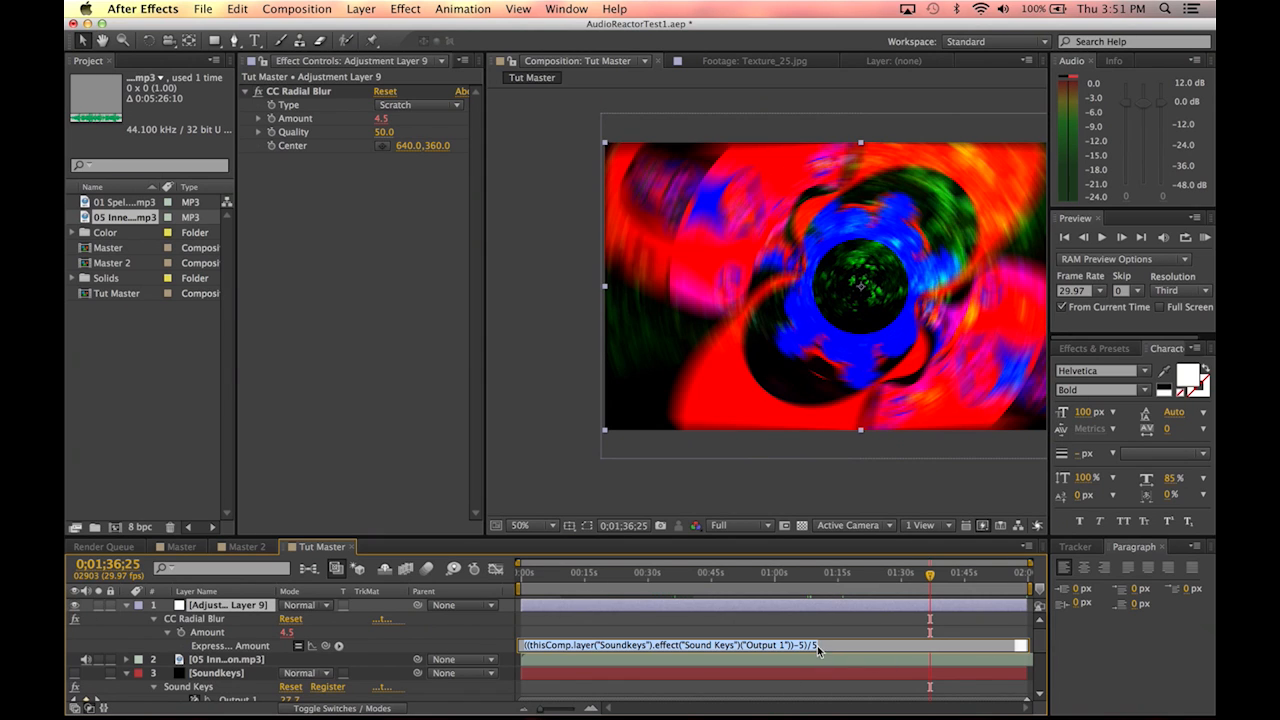
{"action": "left_click", "coordinate": [819, 646]}
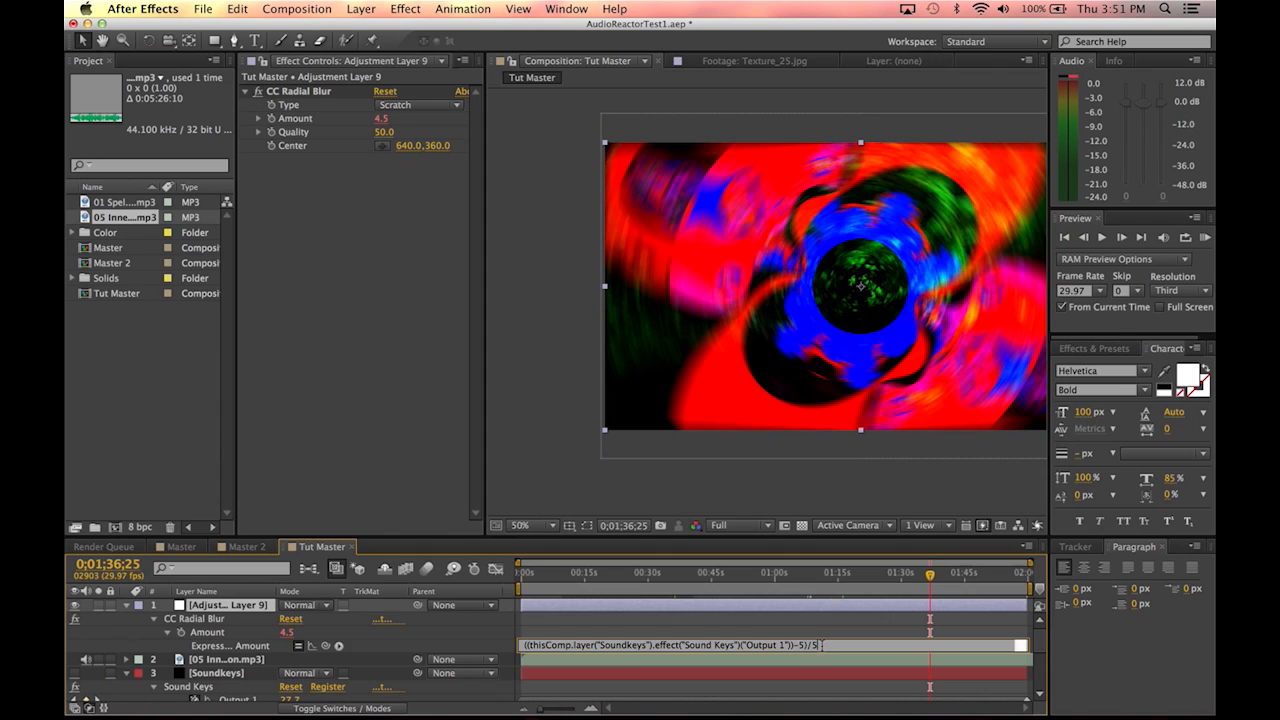
{"action": "left_click", "coordinate": [843, 624]}
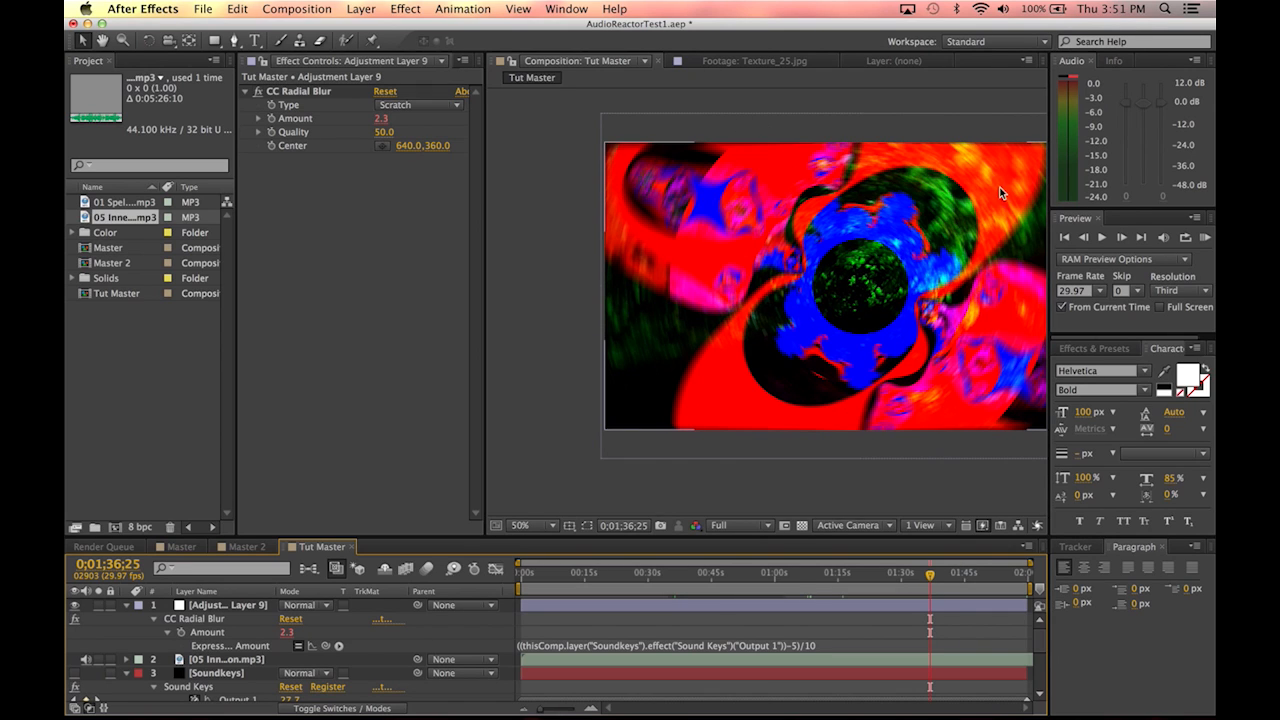
{"action": "left_click_drag", "start_coordinate": [813, 577], "coordinate": [713, 577]}
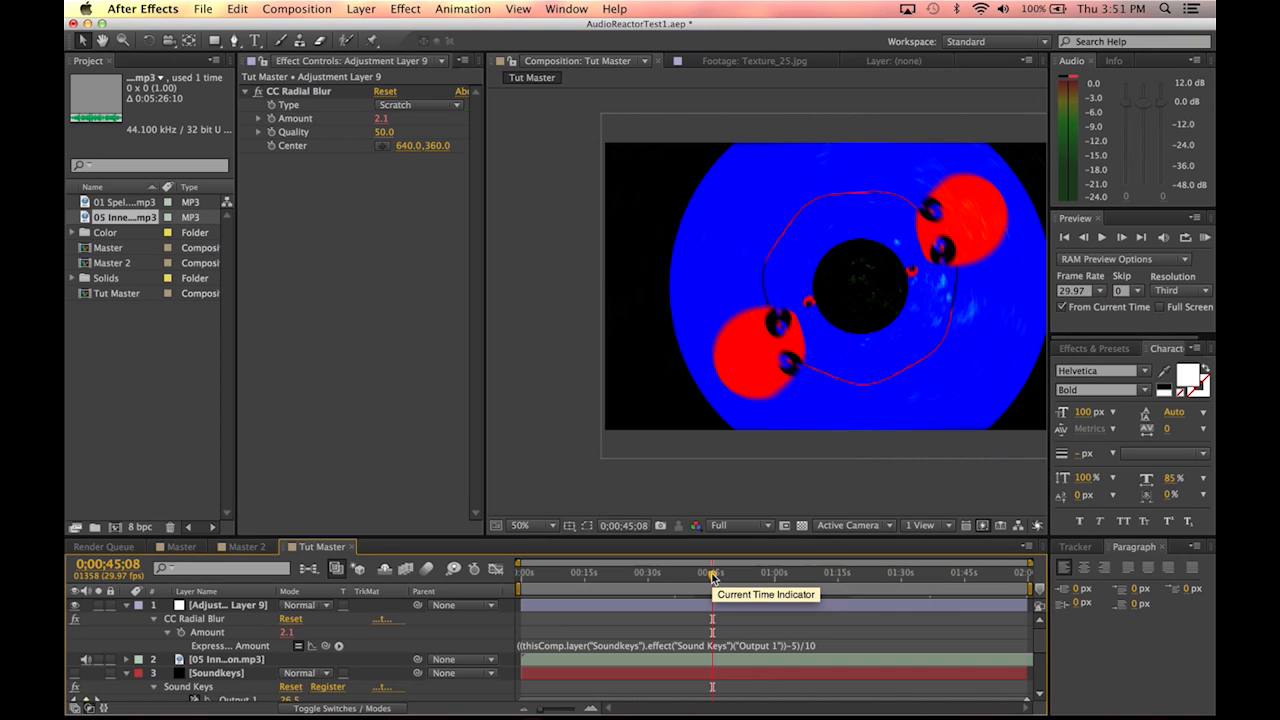
{"action": "left_click_drag", "start_coordinate": [583, 573], "coordinate": [724, 579]}
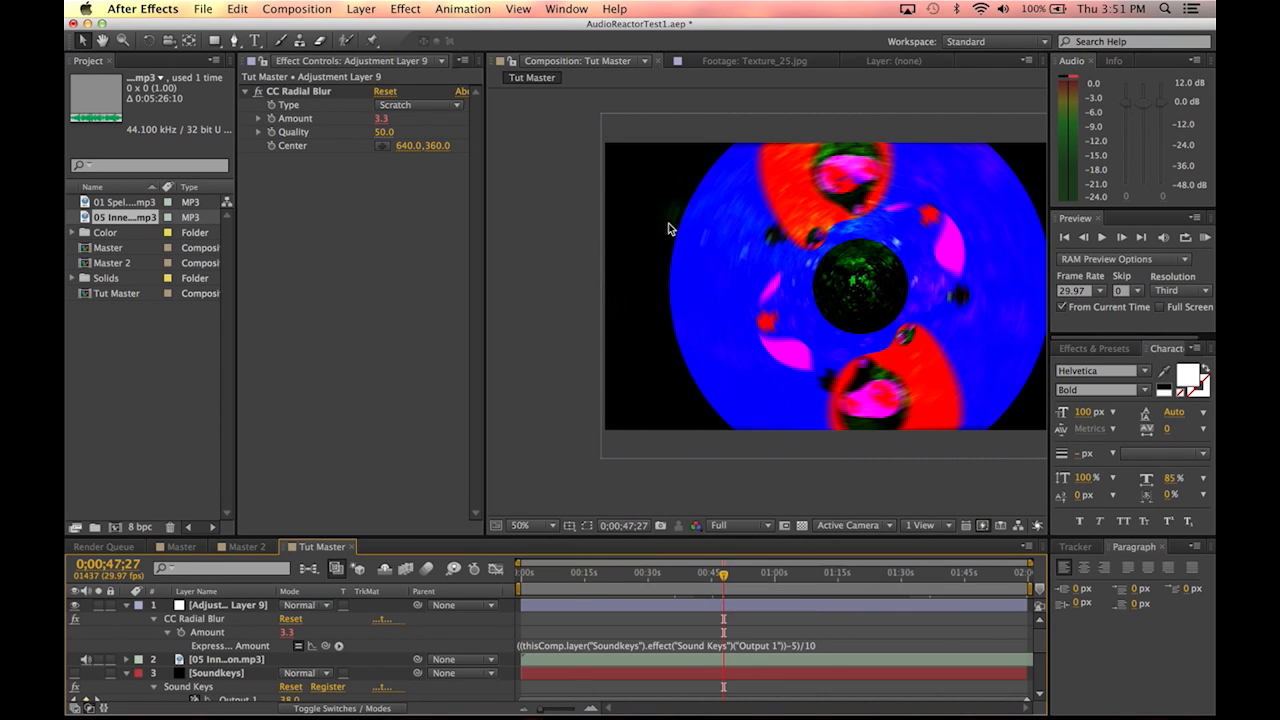
Step: Save the project and look at the flexvector.com music page in Safari before returning to After Effects
{"action": "key", "text": "super+s"}
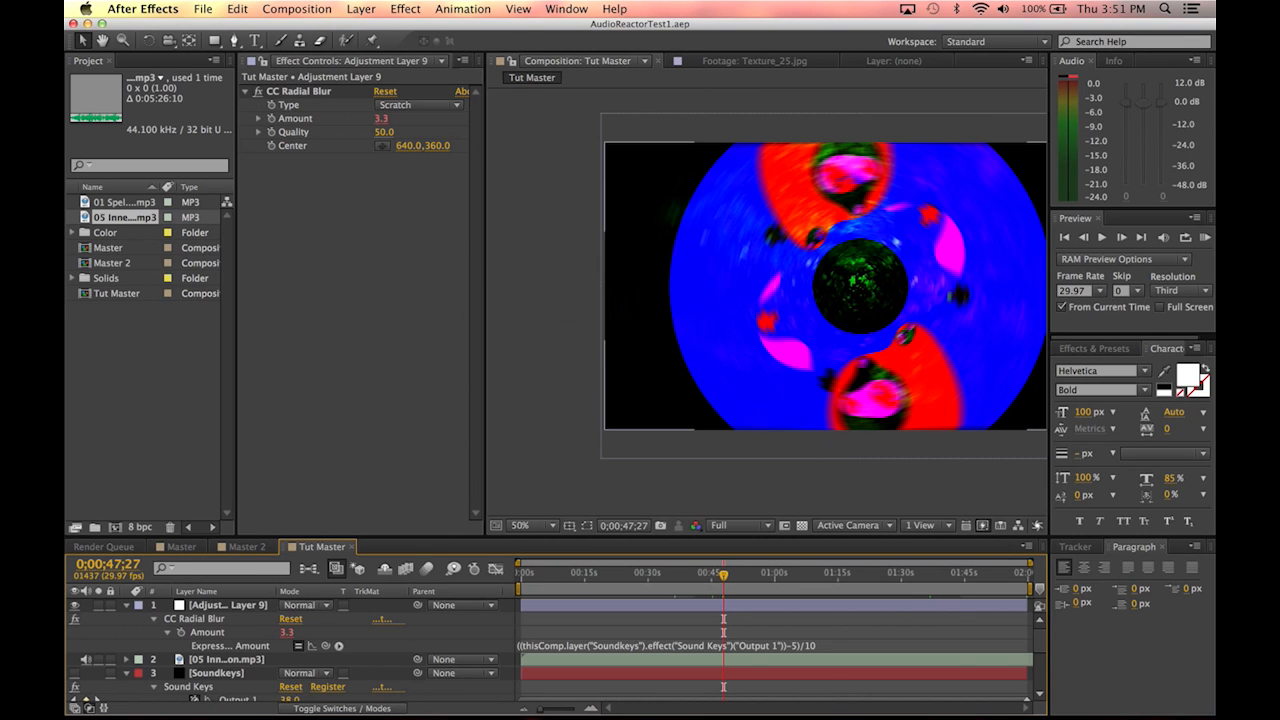
{"action": "mouse_move", "coordinate": [488, 690]}
{"action": "left_click", "coordinate": [489, 706]}
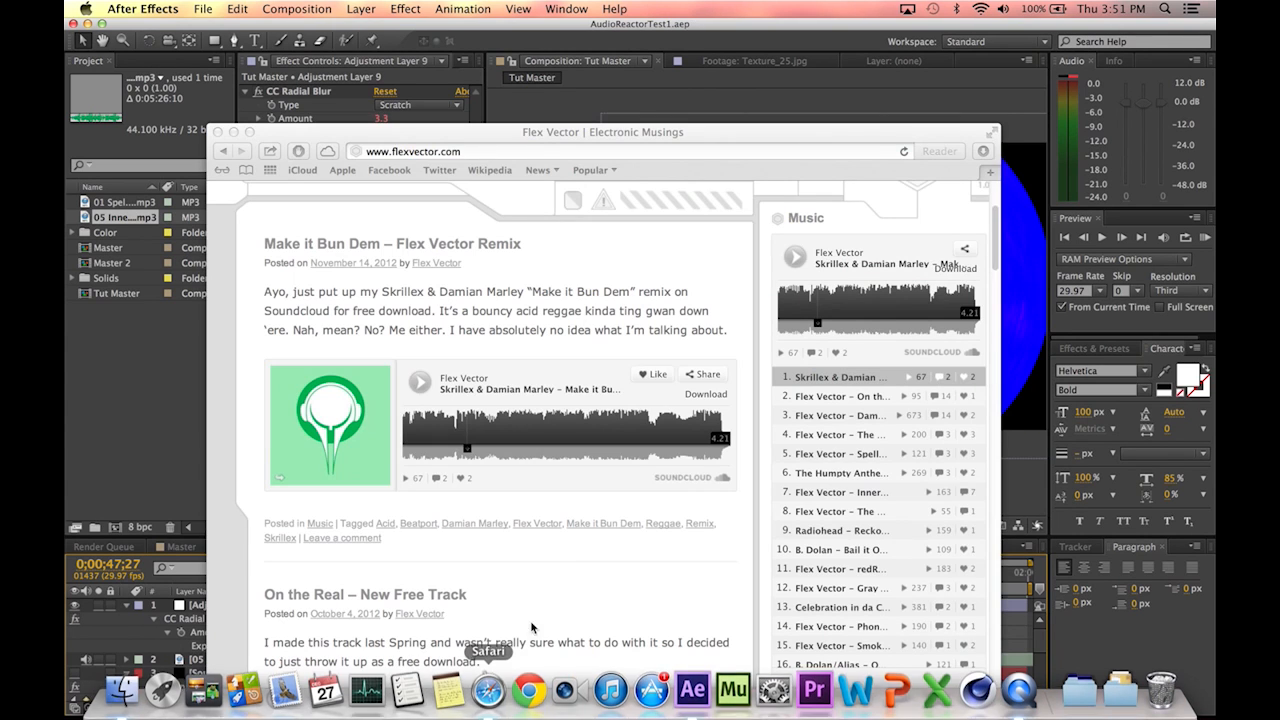
{"action": "left_click_drag", "start_coordinate": [410, 130], "coordinate": [722, 129]}
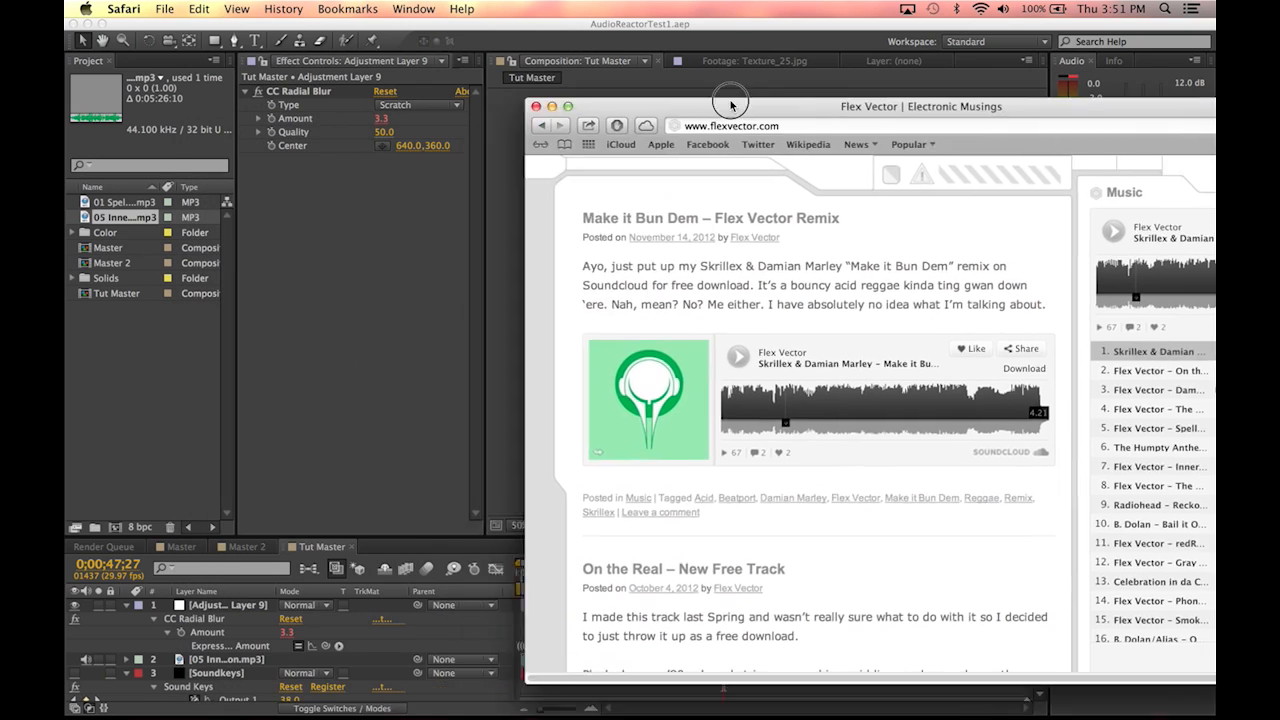
{"action": "left_click", "coordinate": [385, 345]}
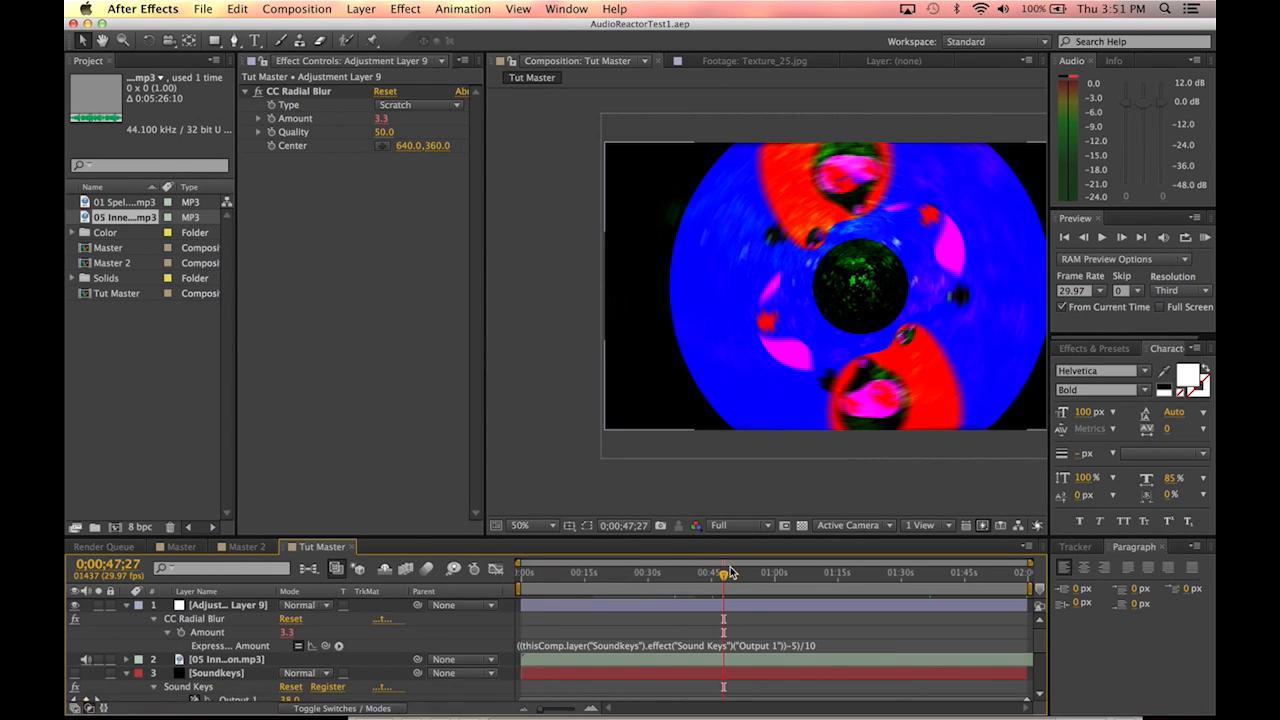
Step: Check the radial blur on the fractal at 0;01;10;15, 0;00;25;23 and 0;00;15;27
{"action": "left_click_drag", "start_coordinate": [761, 579], "coordinate": [818, 573]}
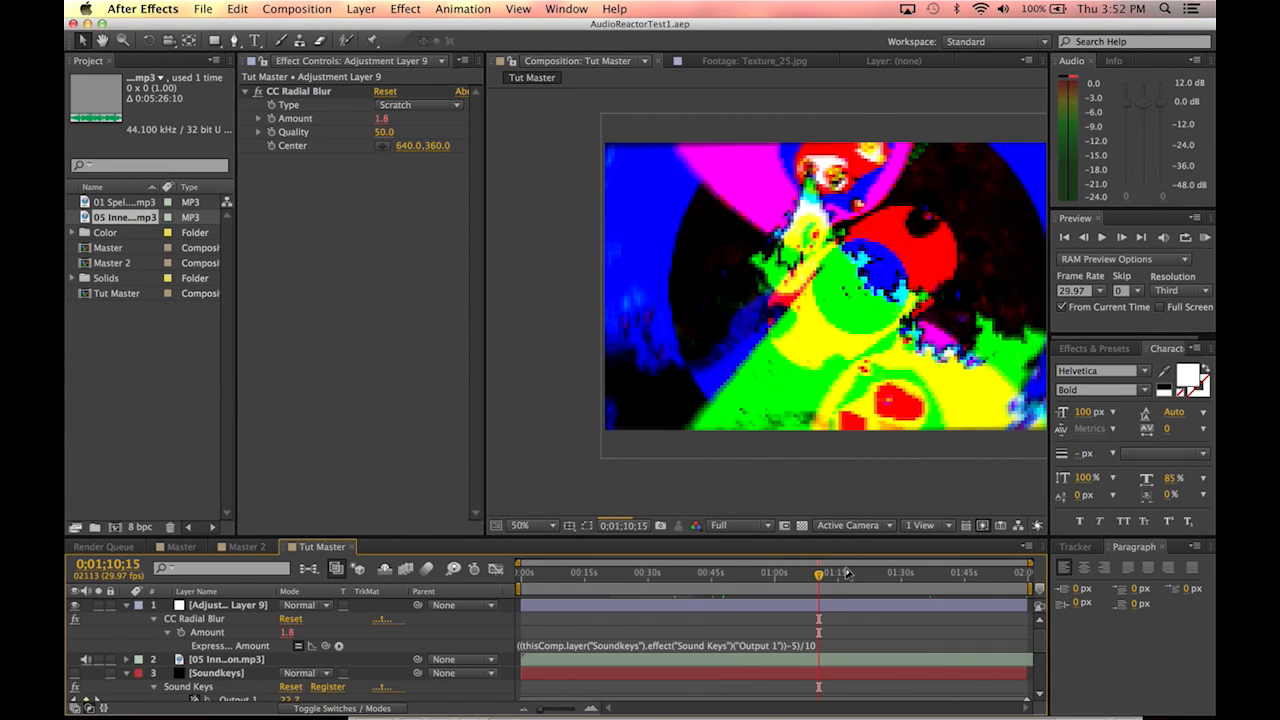
{"action": "left_click", "coordinate": [629, 572]}
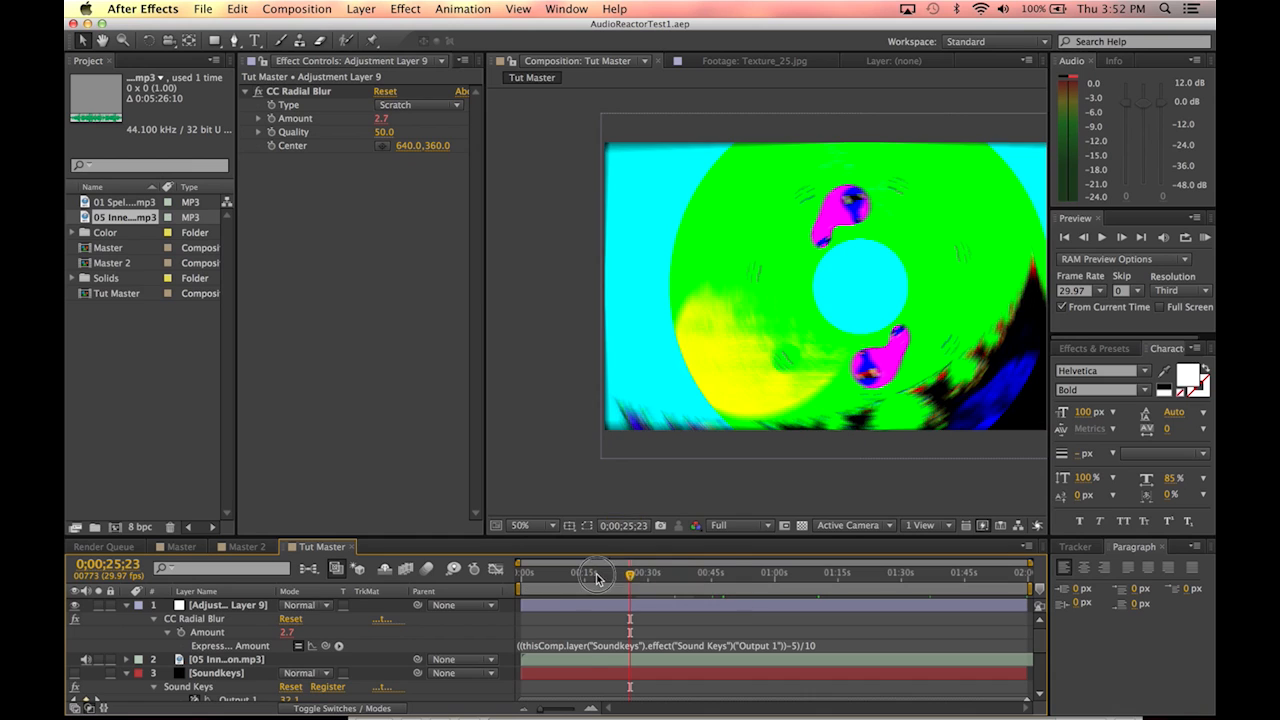
{"action": "left_click_drag", "start_coordinate": [629, 572], "coordinate": [590, 575]}
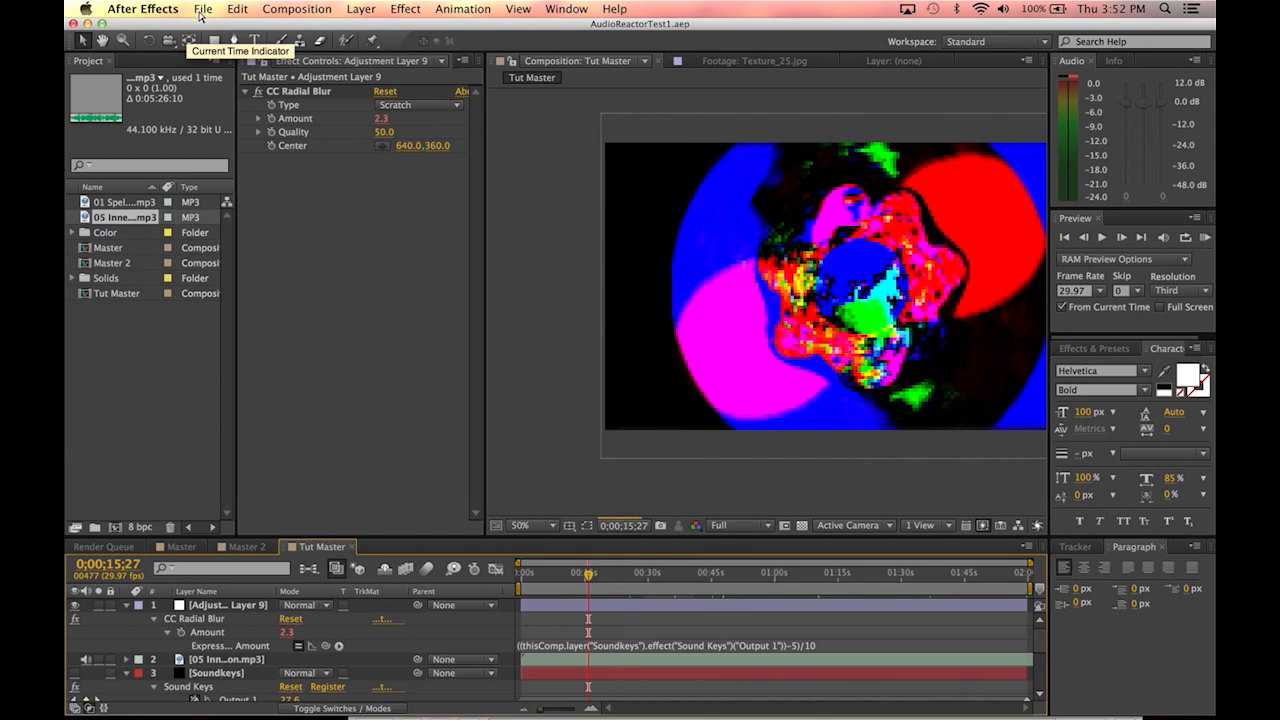